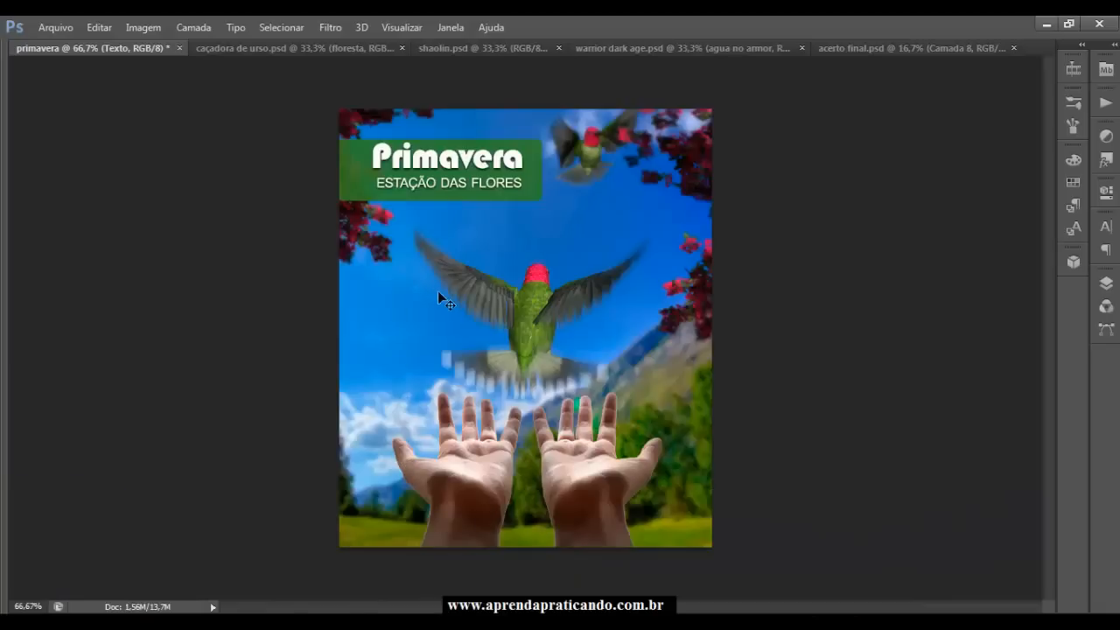
Show the layers and, in caçadora de urso.psd, hide the caçadora and Urso source images to compare them with the Grupos montage
click(1108, 292)
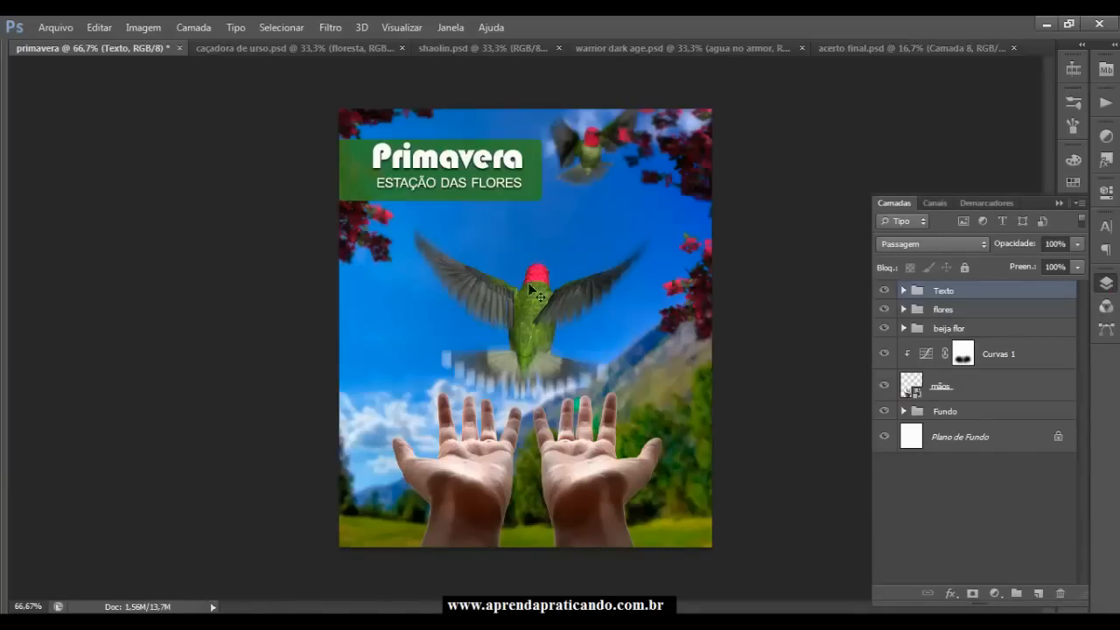
click(281, 50)
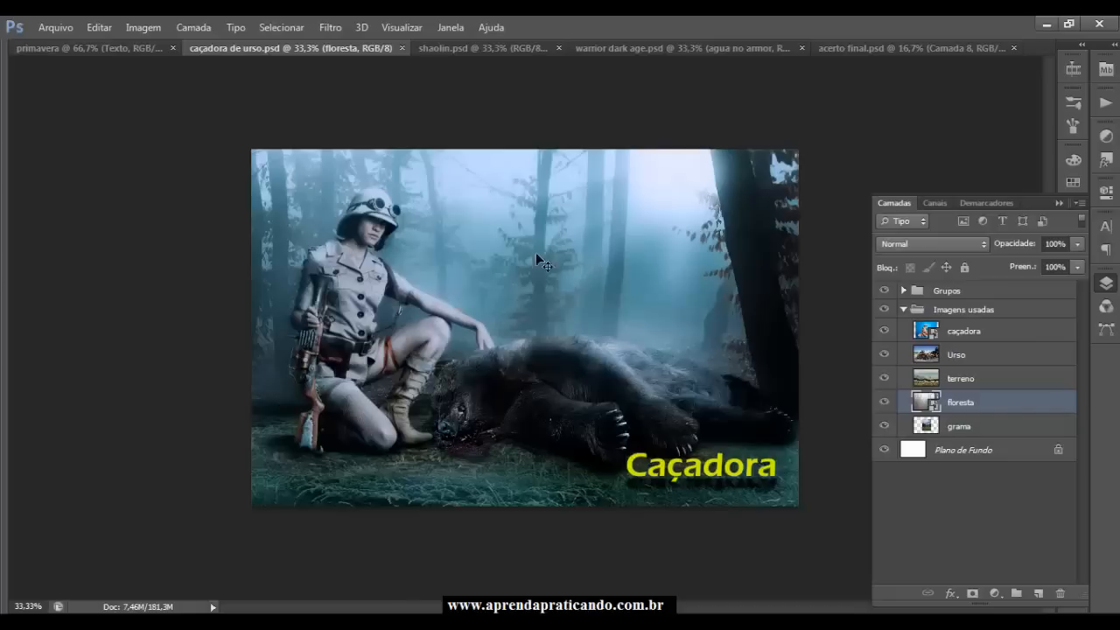
click(884, 293)
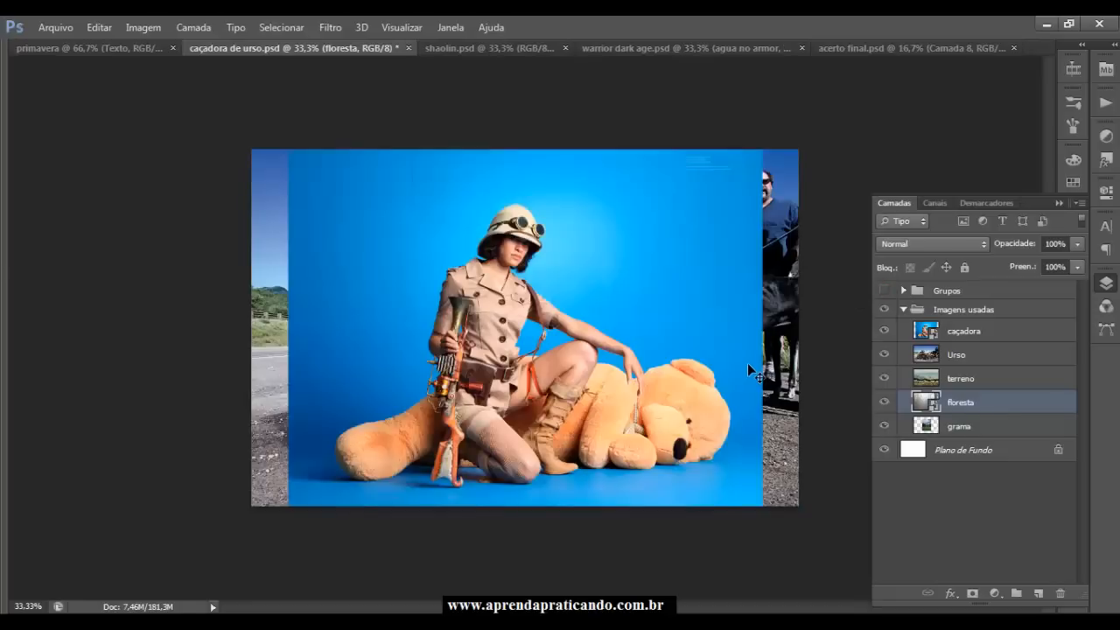
click(881, 332)
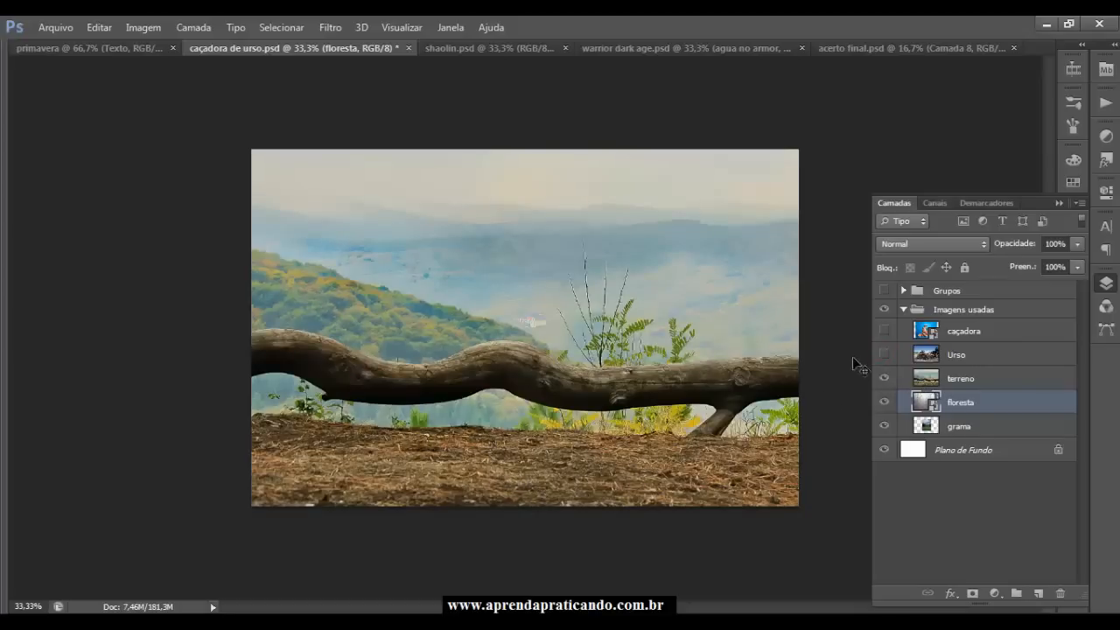
click(883, 290)
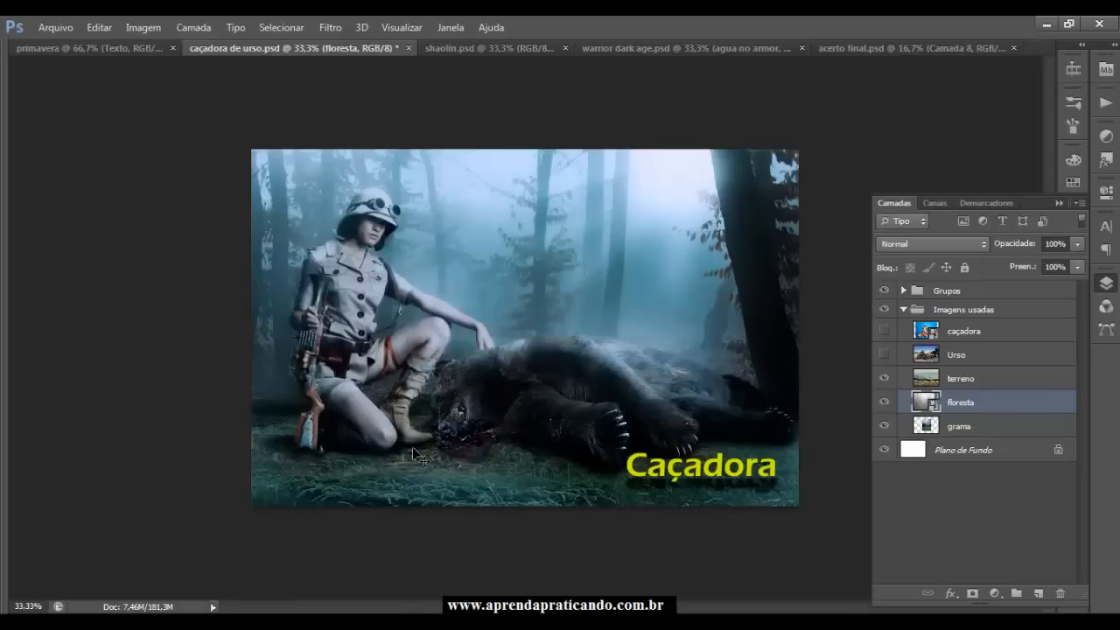
Hide Grupos, terreno and floresta in turn to view the terreno, floresta and grama source images, with Grupos shown again
click(883, 292)
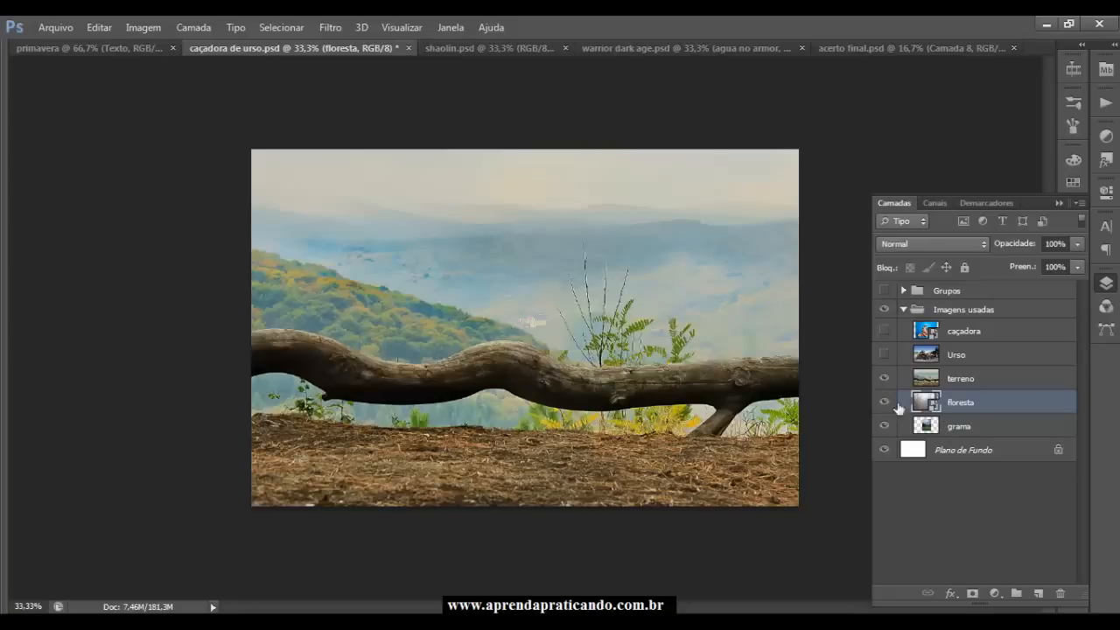
click(883, 379)
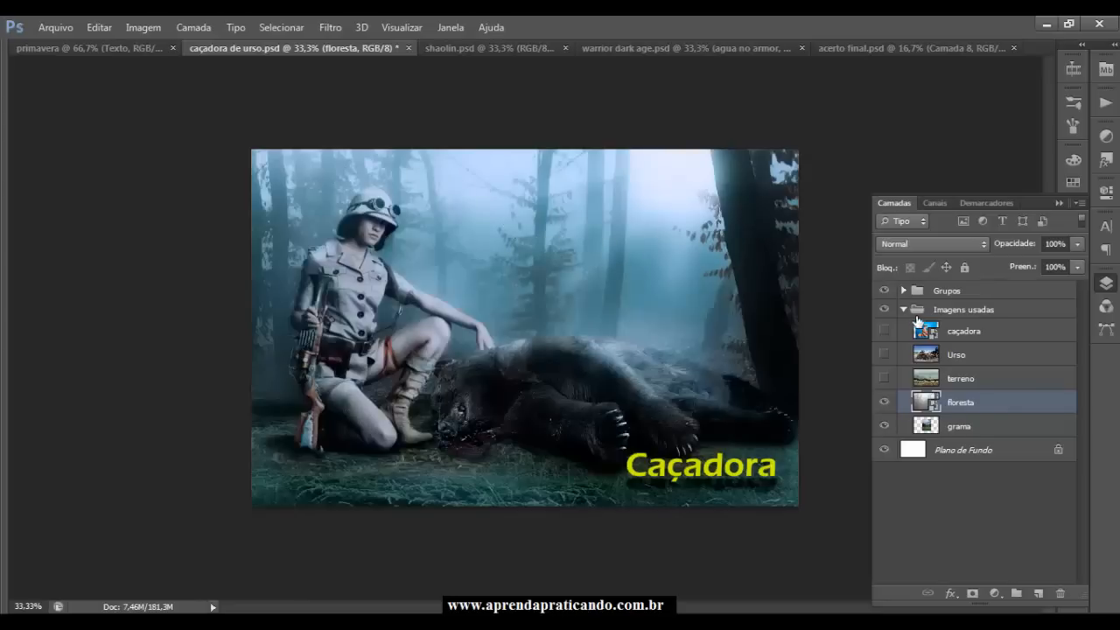
click(883, 290)
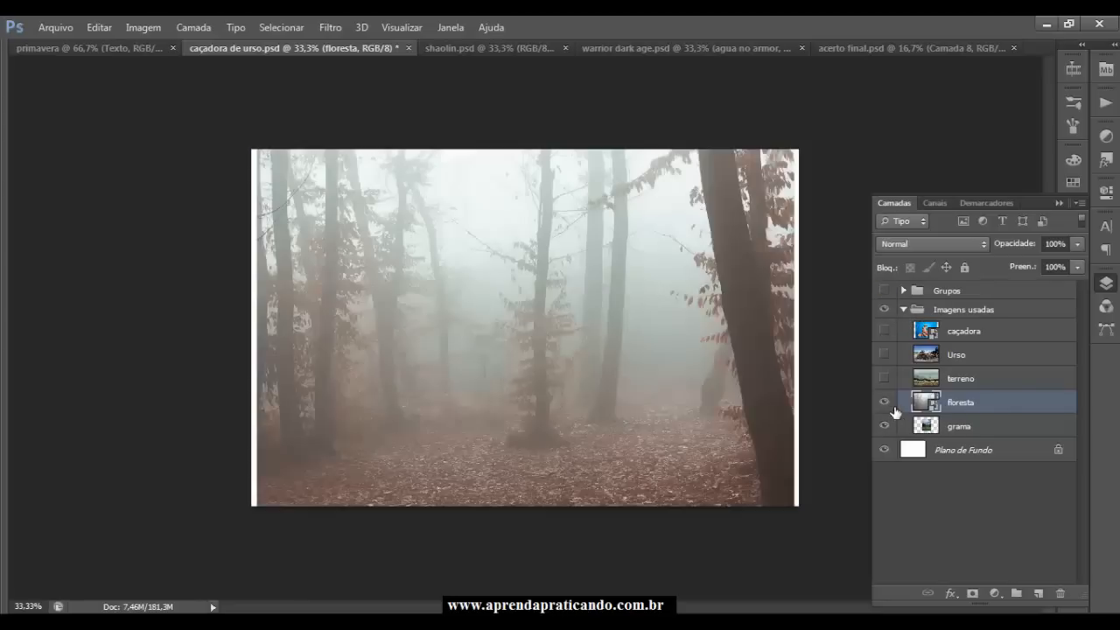
click(885, 403)
click(929, 429)
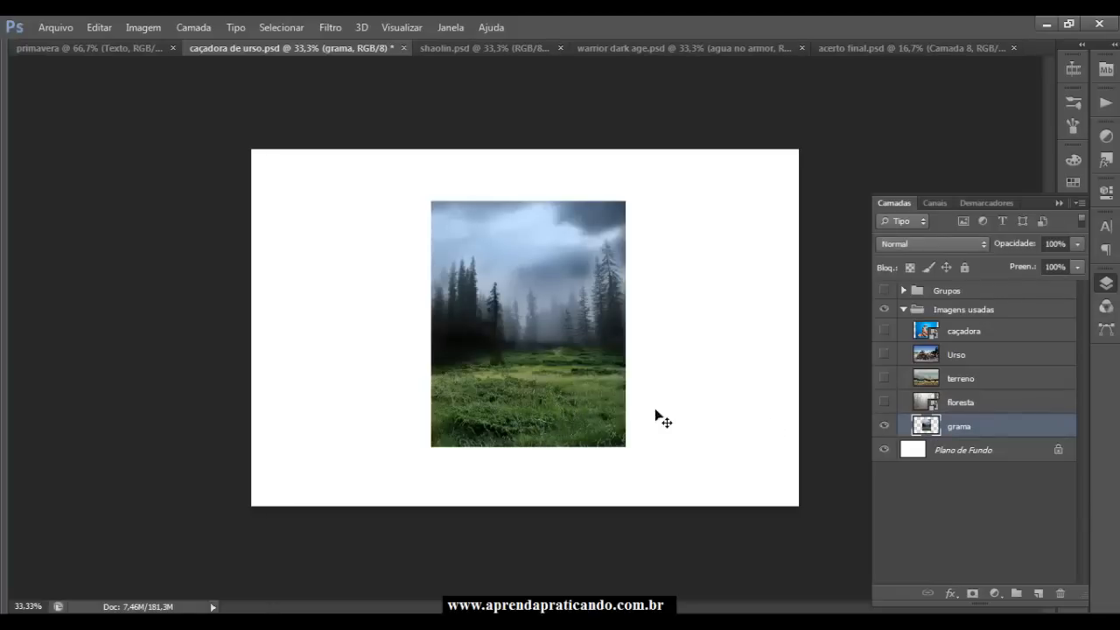
click(883, 289)
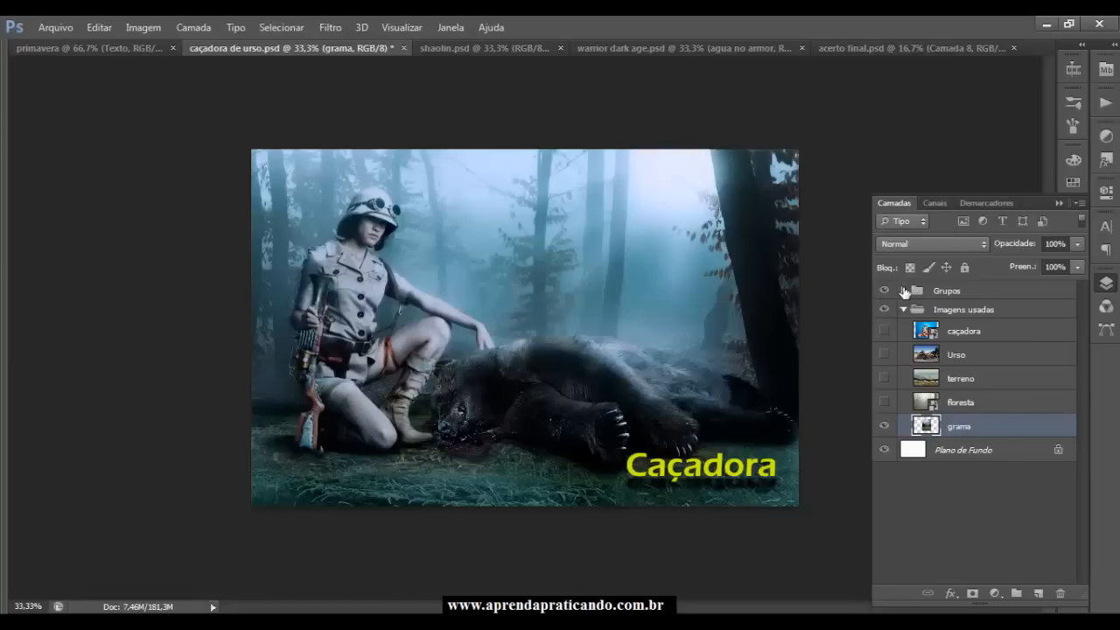
Expand the Grupos group and hide its Efeito nevoa group
click(906, 293)
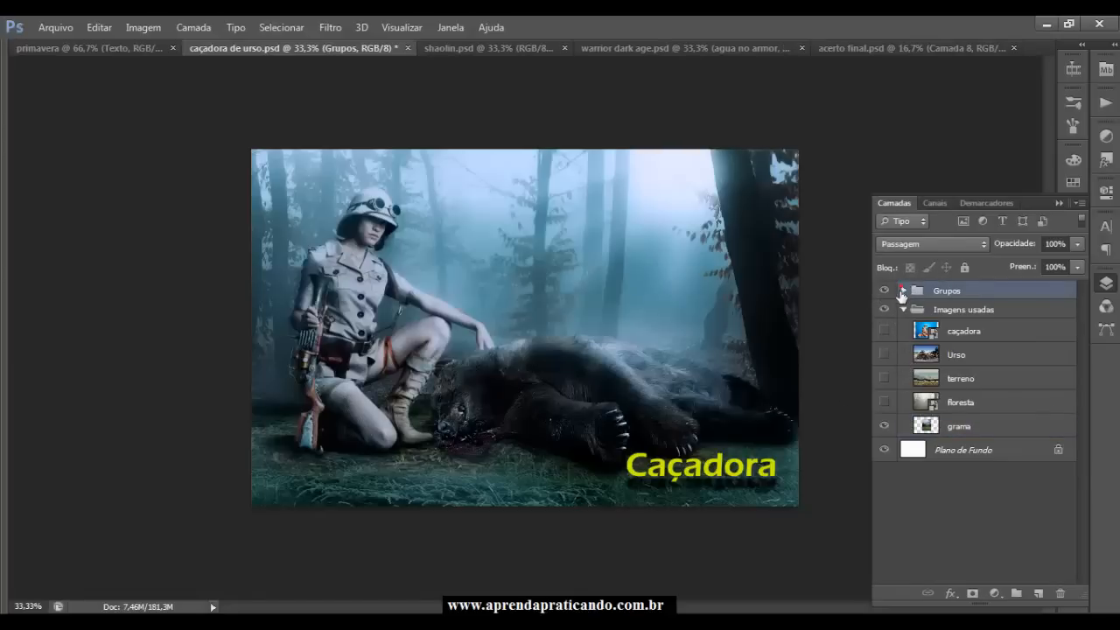
click(902, 291)
drag(1081, 355, 1100, 442)
scroll(1073, 455, up, 4)
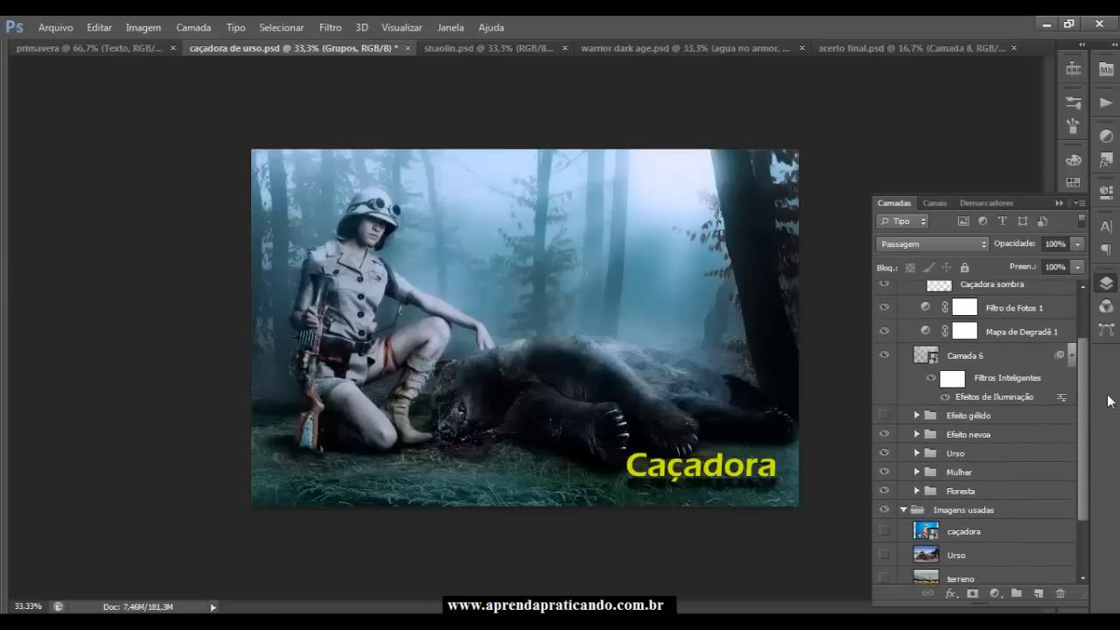
click(883, 438)
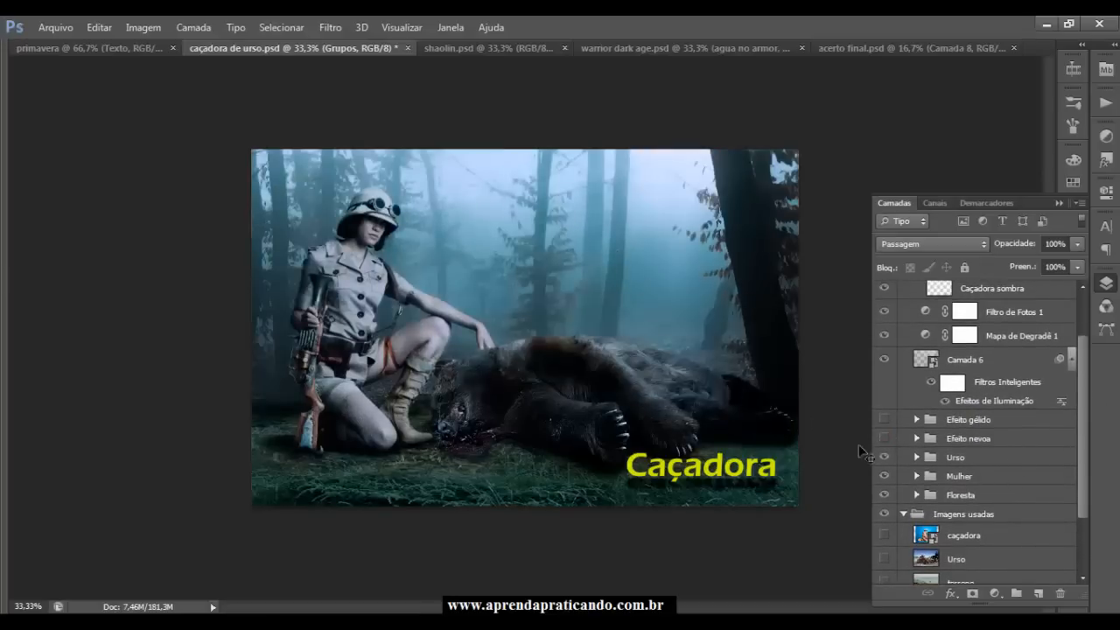
Toggle the visibility of the Urso and Mulher groups to examine each element, and collapse Grupos
click(884, 456)
click(884, 458)
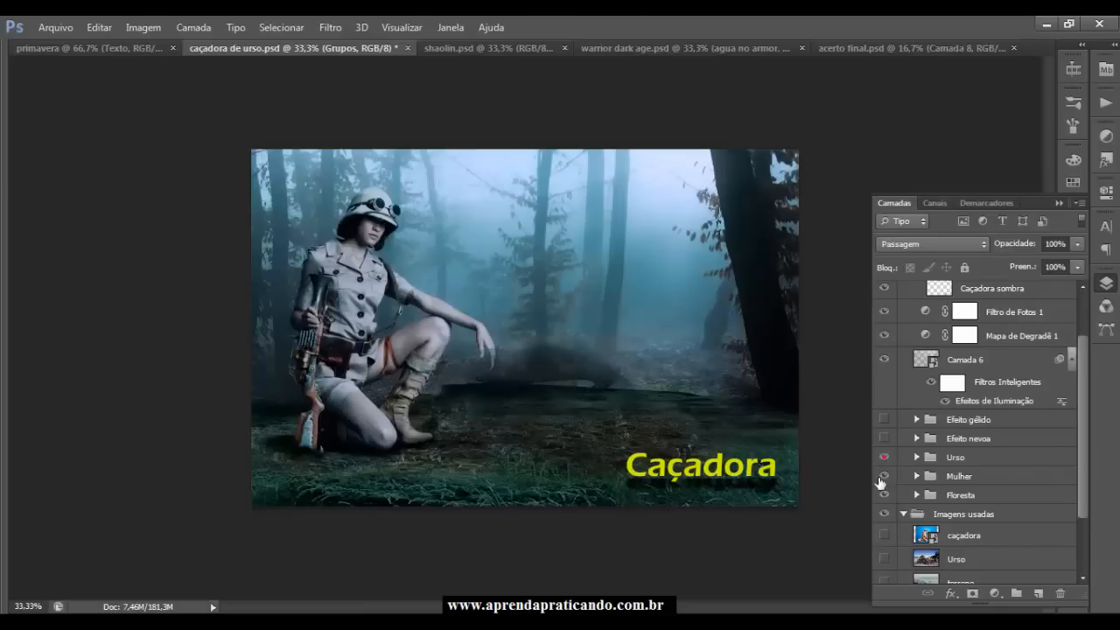
click(884, 477)
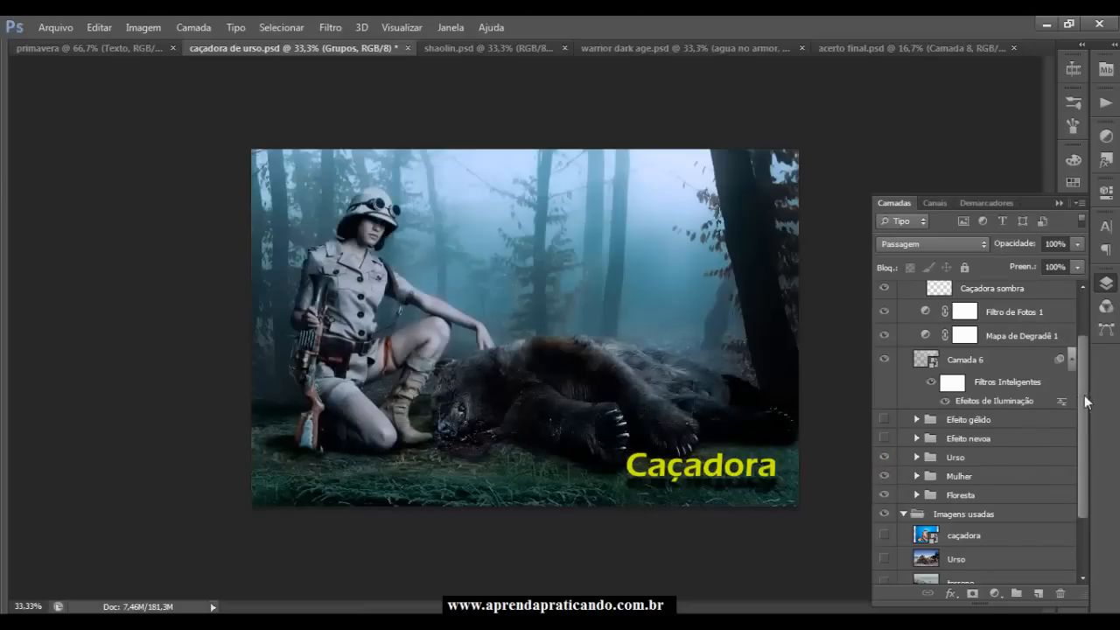
scroll(1084, 399, up, 3)
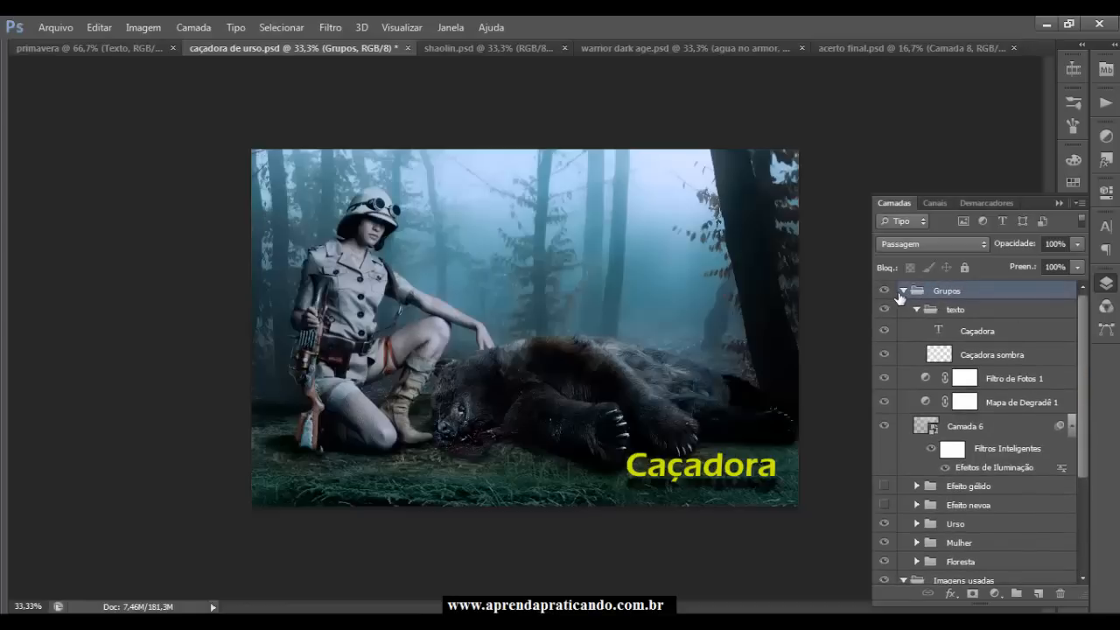
click(901, 291)
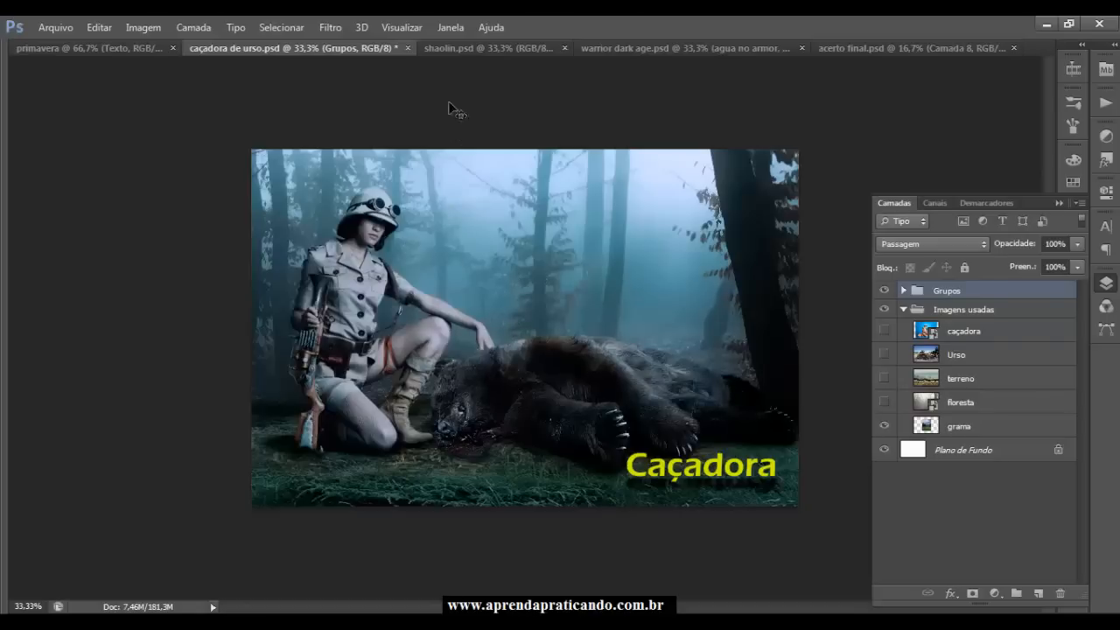
Switch to shaolin.psd and show the Camada 15 and Camada 18 layers
click(472, 48)
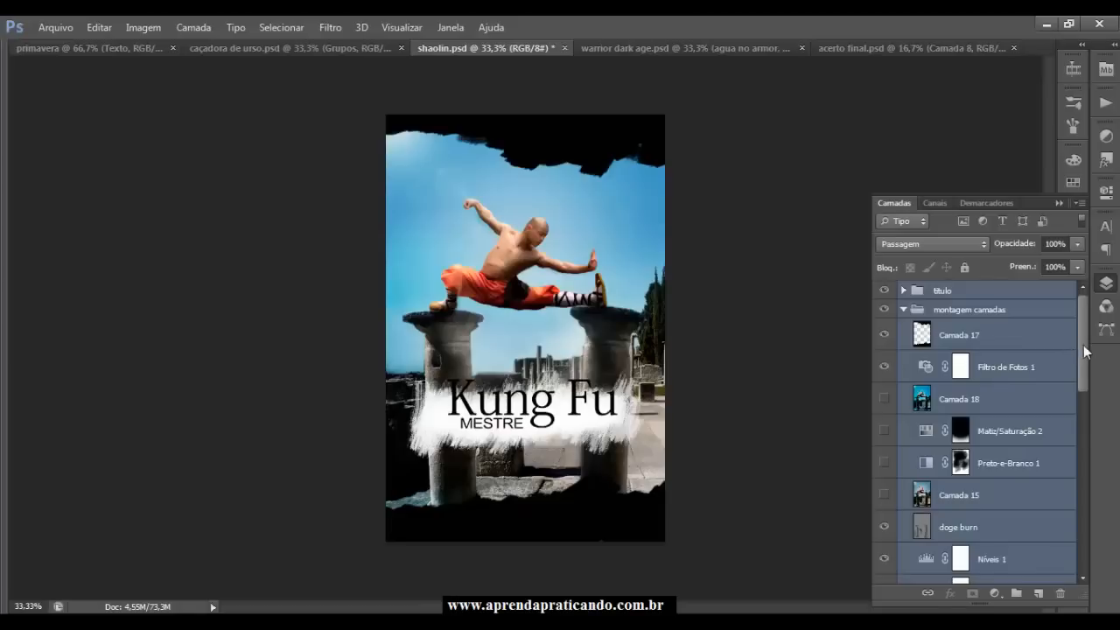
click(886, 495)
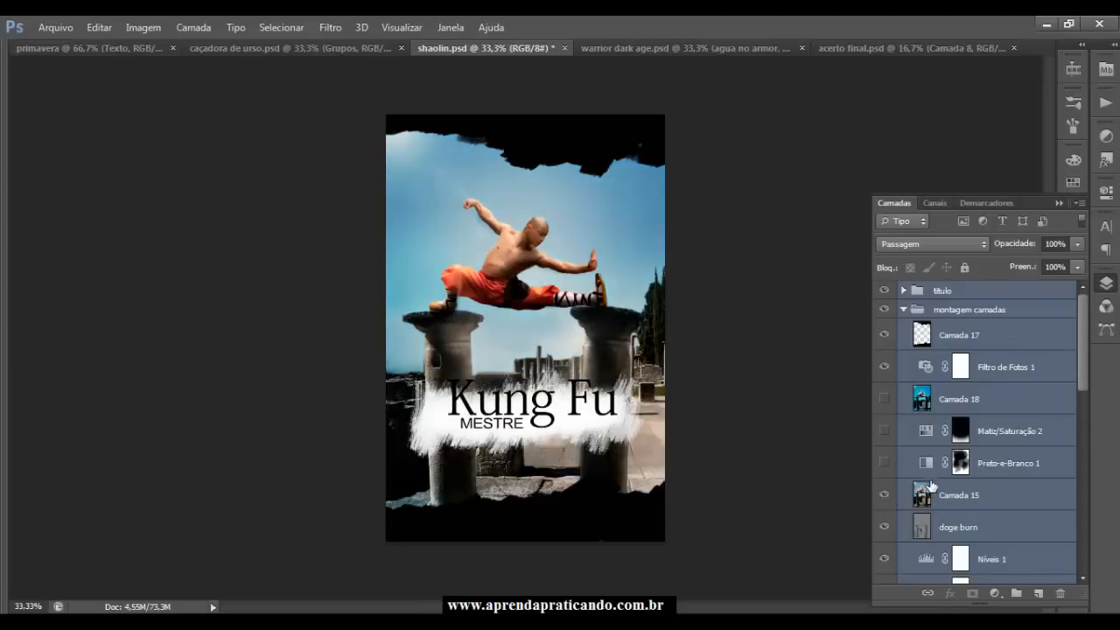
click(885, 400)
scroll(914, 419, down, 3)
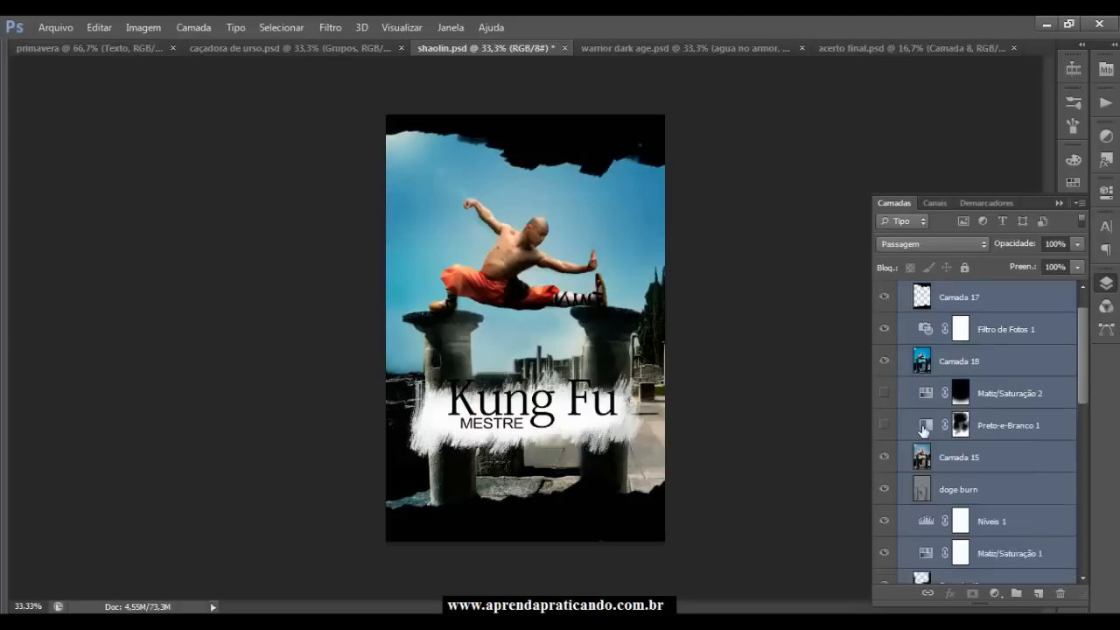
scroll(995, 432, up, 2)
Switch to warrior dark age.psd and toggle the warrior group off and on to examine the composition
click(662, 48)
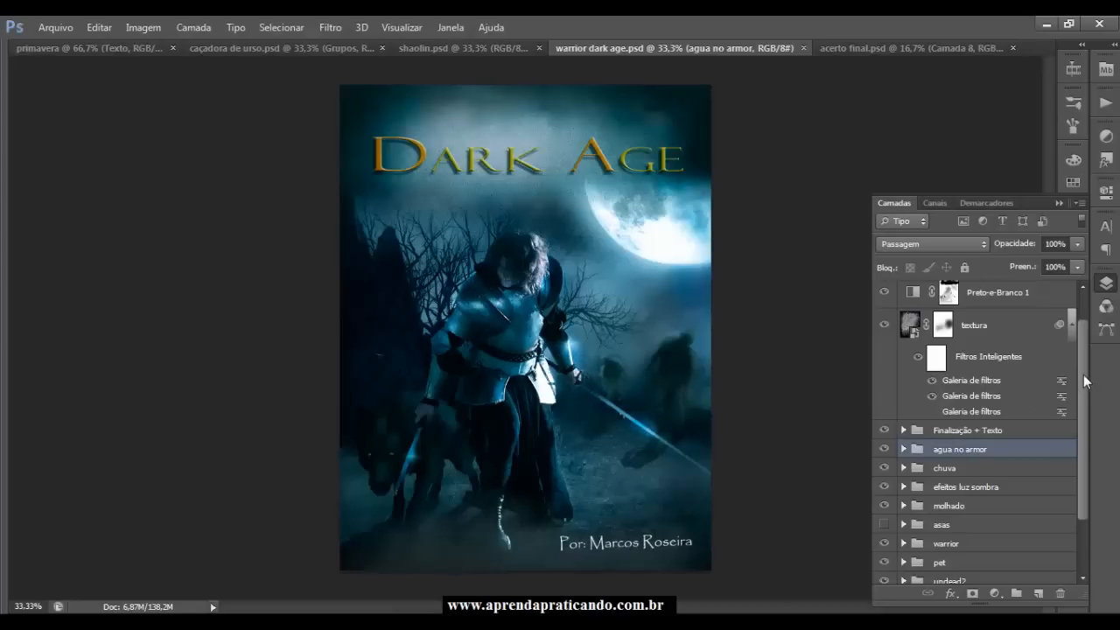
drag(1083, 374, 1081, 442)
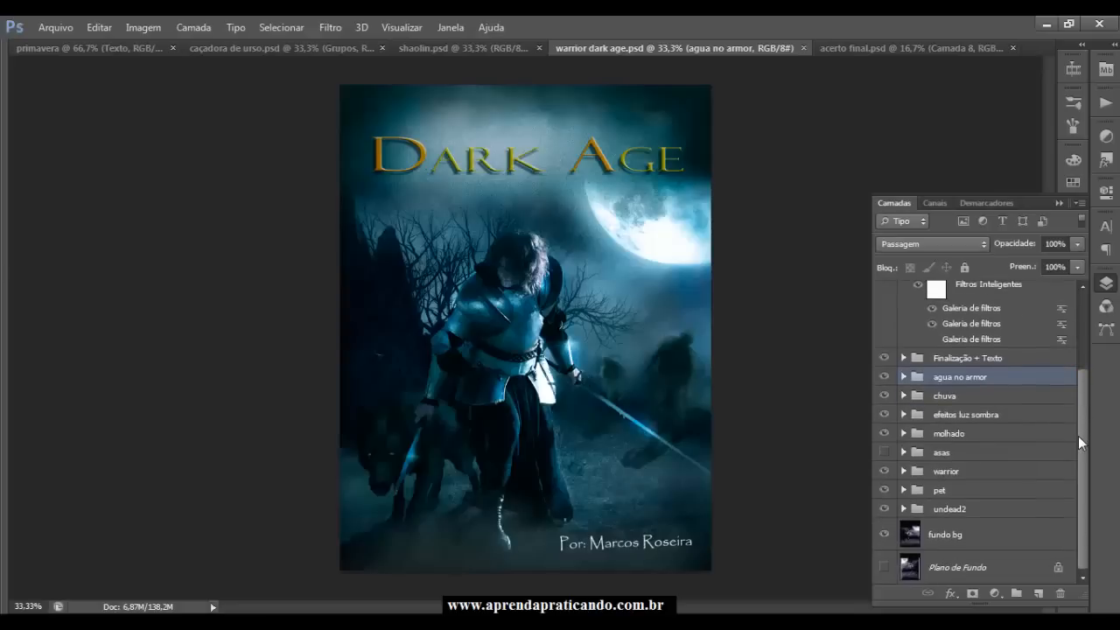
click(883, 473)
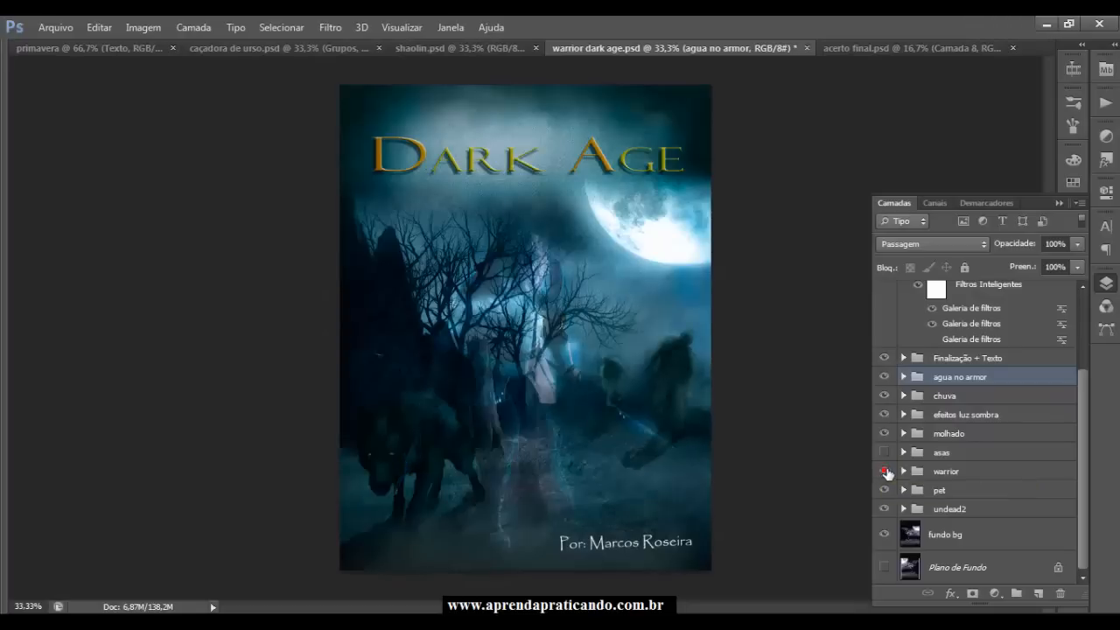
scroll(1035, 418, up, 3)
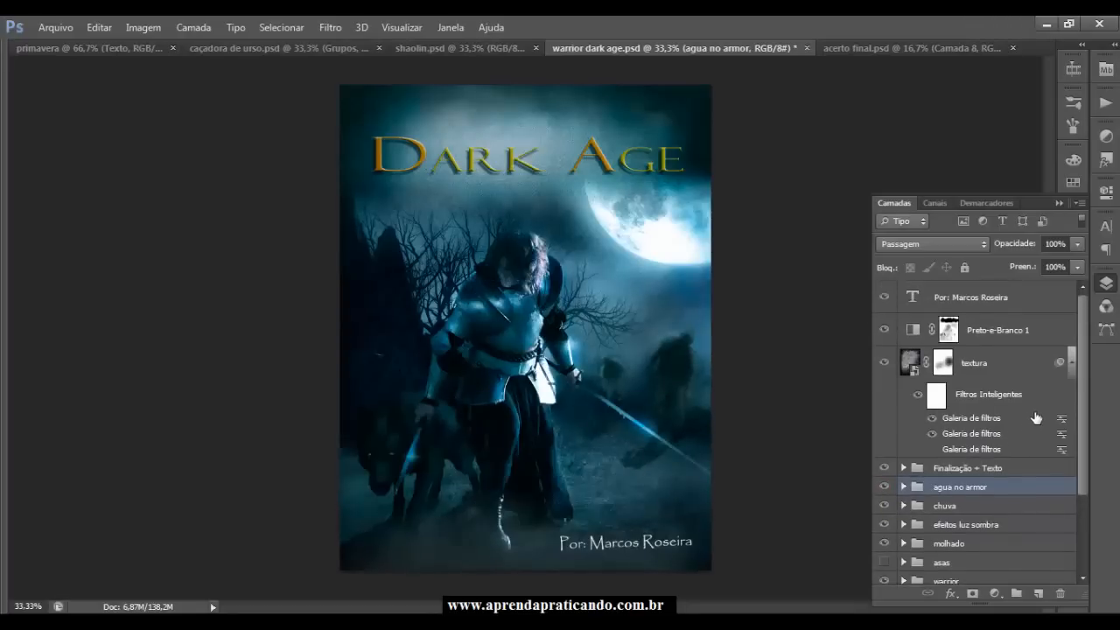
Hide the Finalização + Texto group and toggle the pet group off and on
scroll(1041, 419, down, 3)
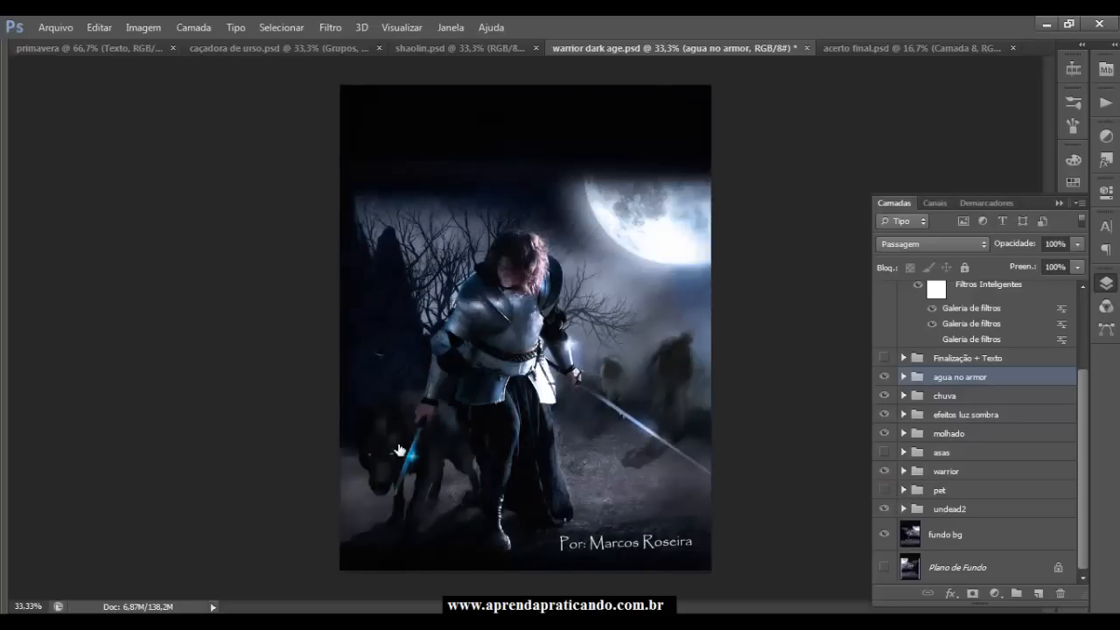
click(884, 489)
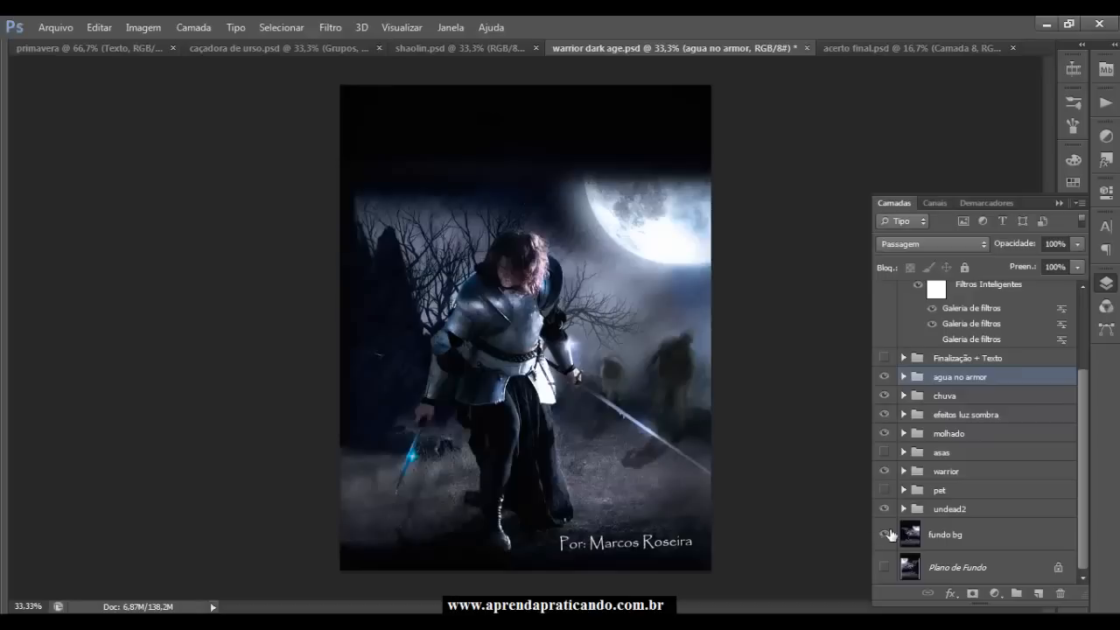
click(883, 489)
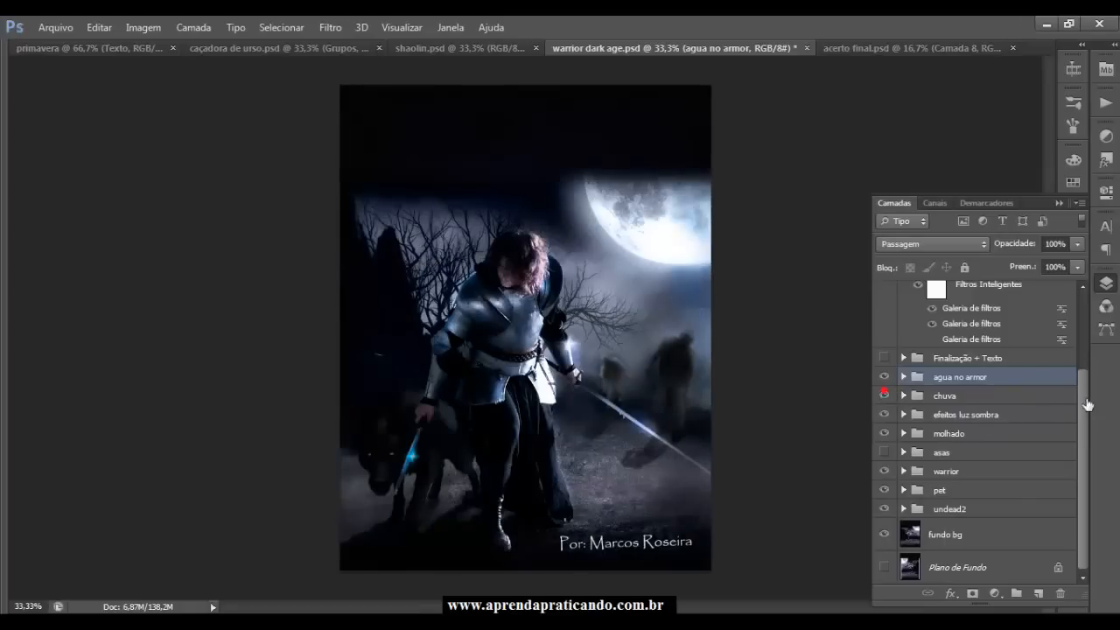
drag(1085, 392, 1094, 315)
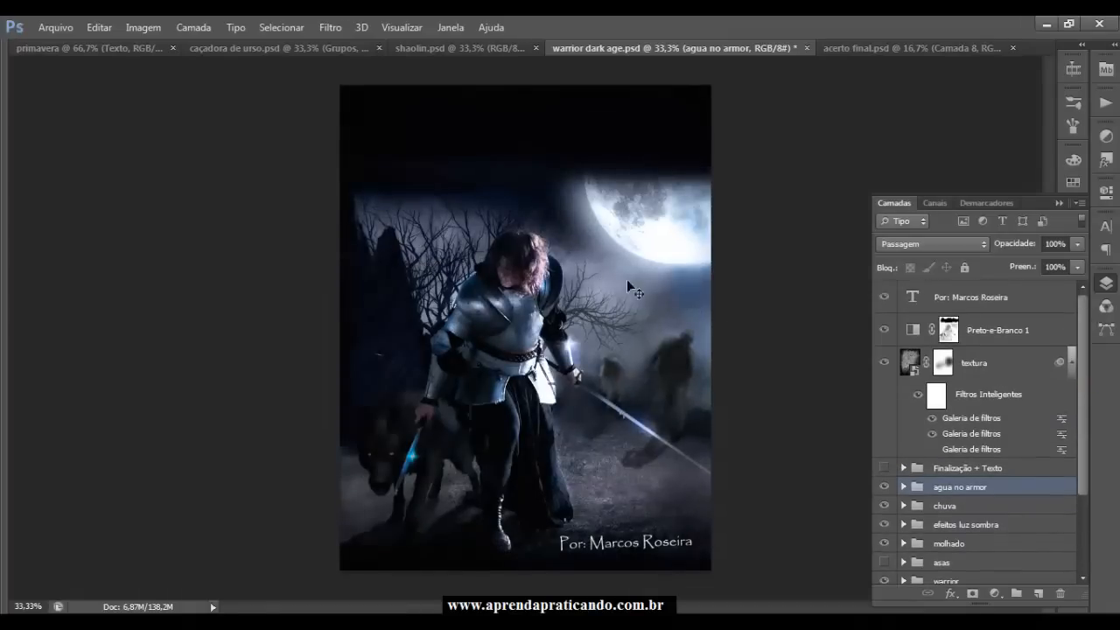
Switch to acerto final.psd, hide the Camada 8 layer and toggle Camada 2 off and on
click(851, 50)
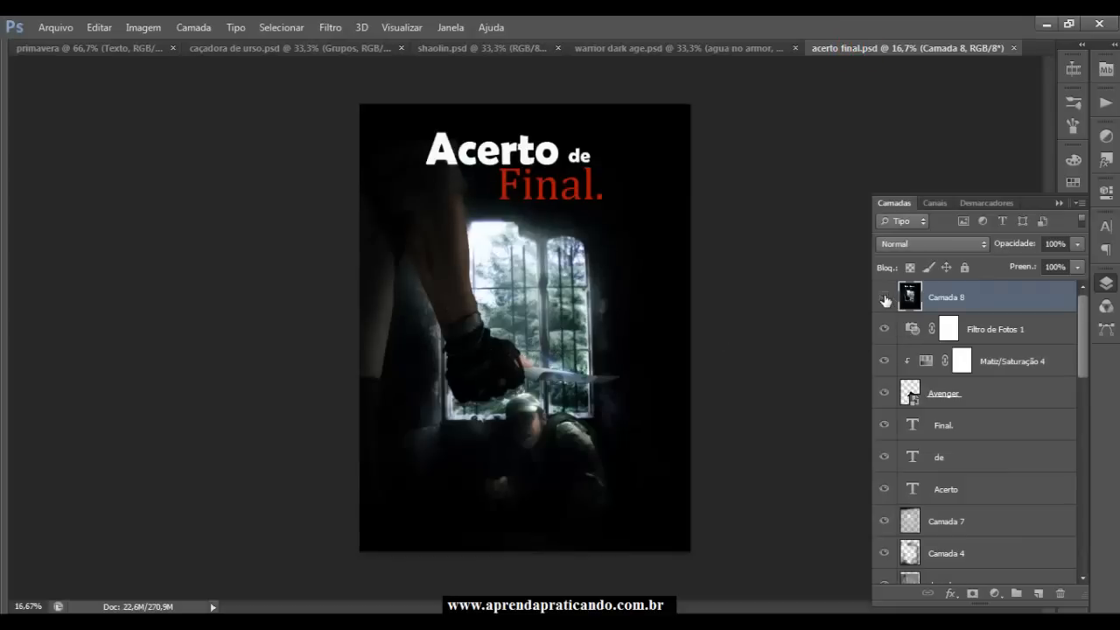
click(884, 299)
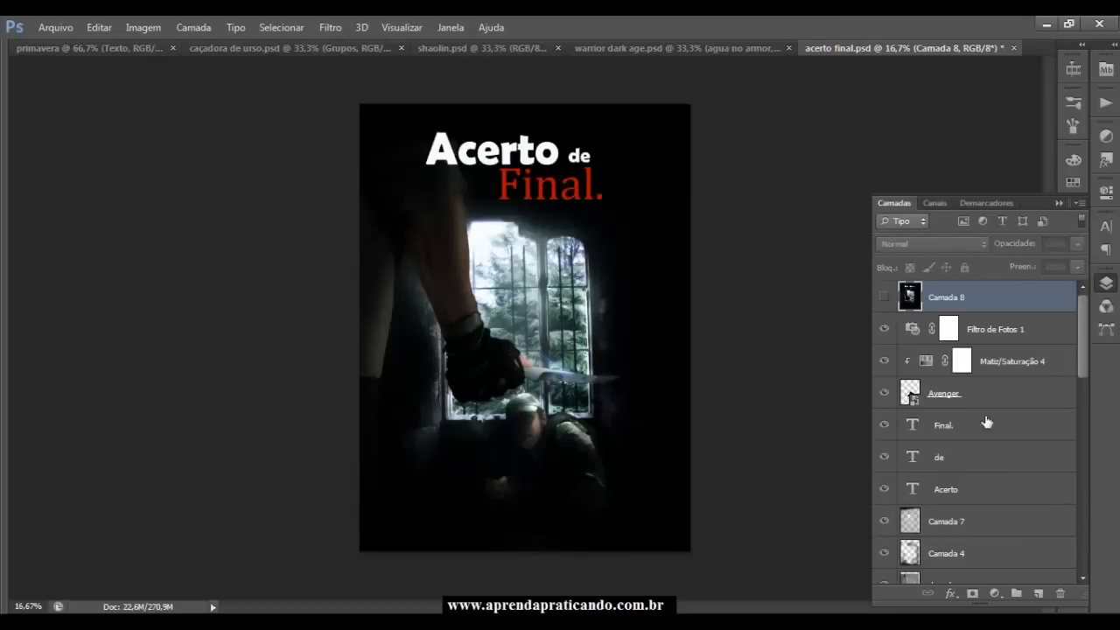
drag(1086, 351, 1087, 426)
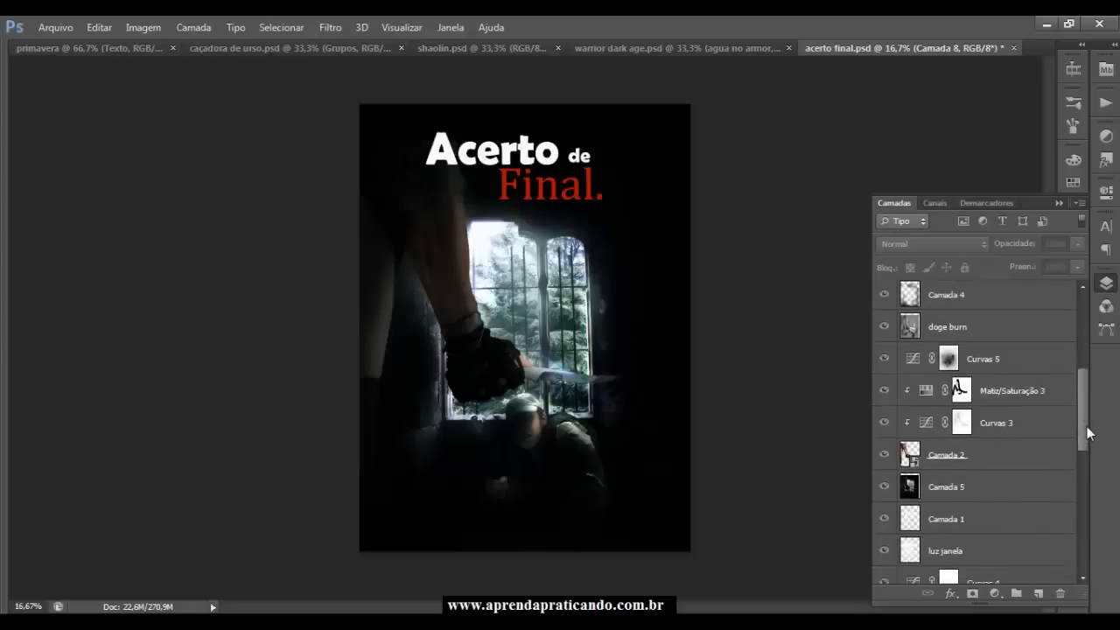
click(884, 454)
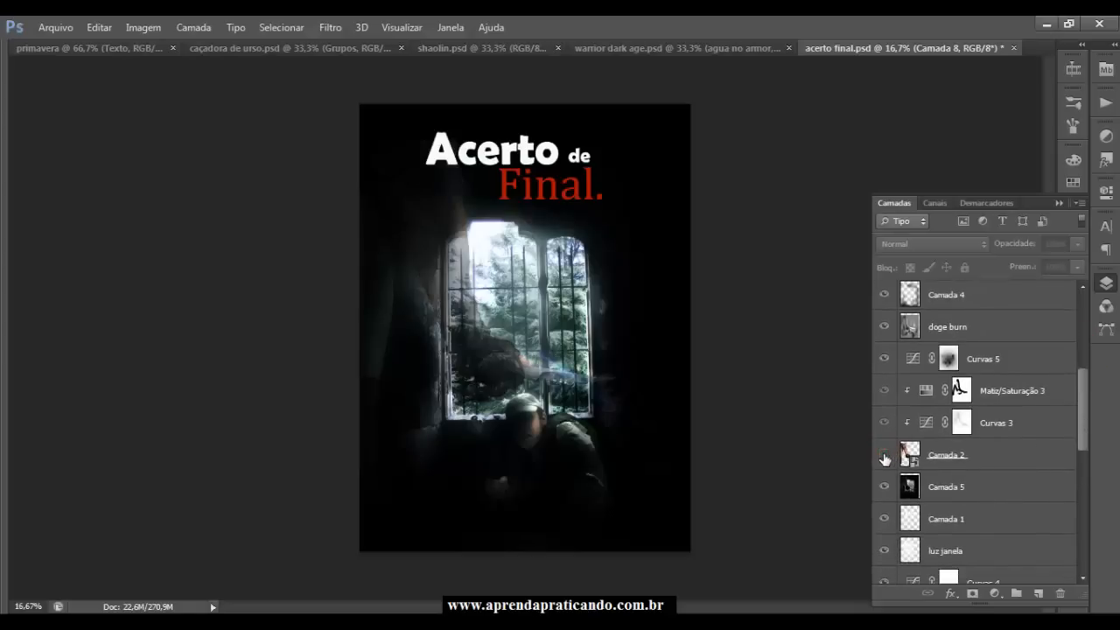
click(884, 453)
Toggle the Camada 5 and soldado layers off and on to examine their part in the montage
click(888, 486)
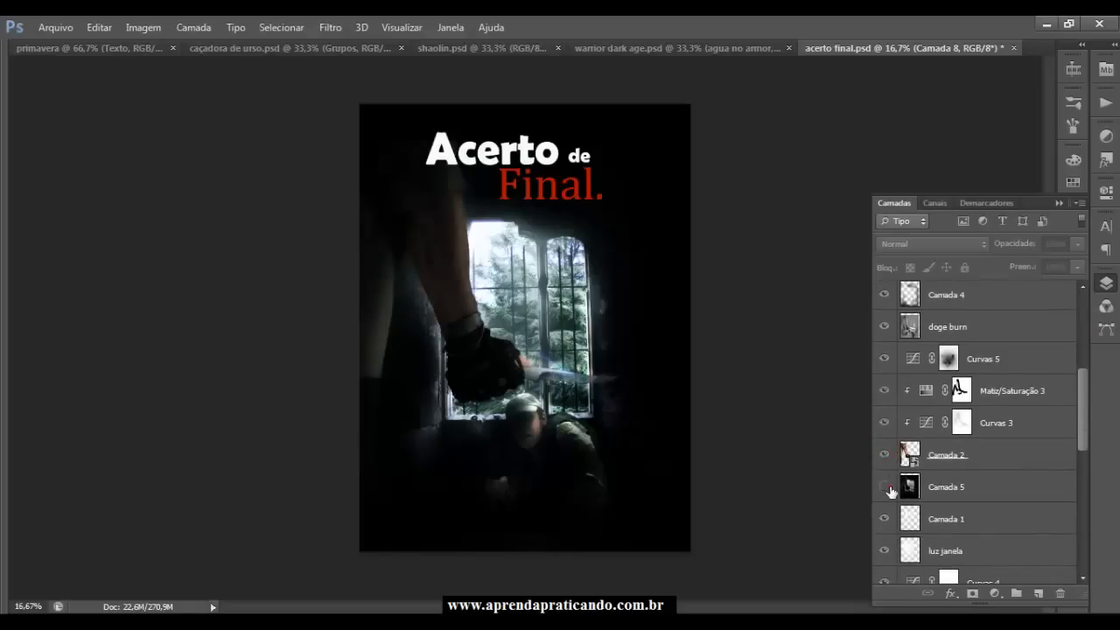
click(889, 486)
drag(1086, 415, 1092, 507)
click(885, 525)
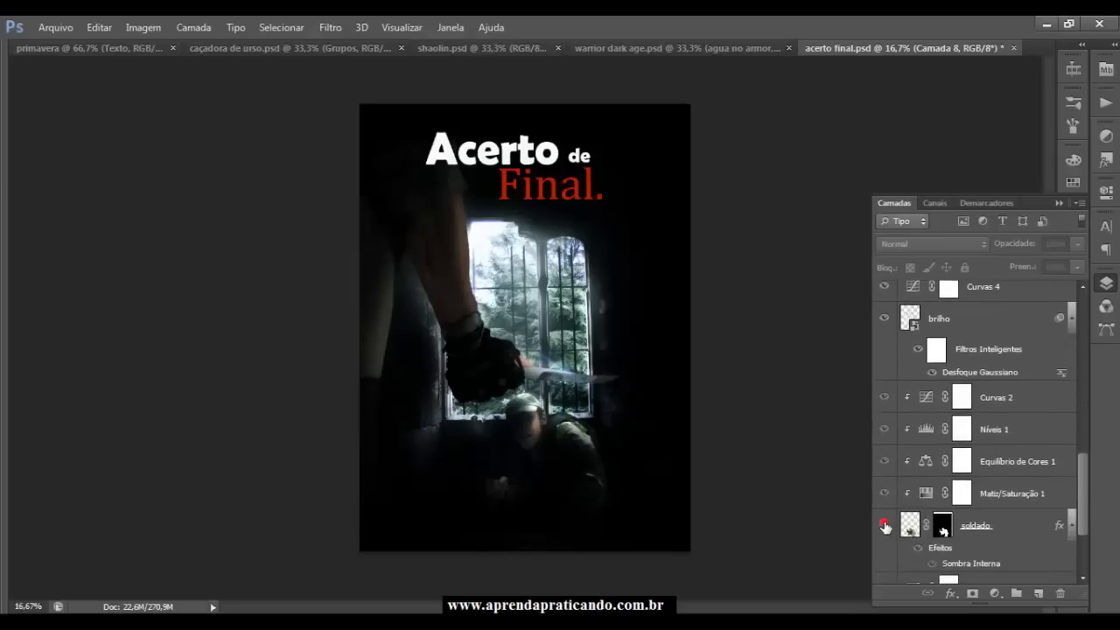
click(885, 526)
drag(1087, 469, 1099, 342)
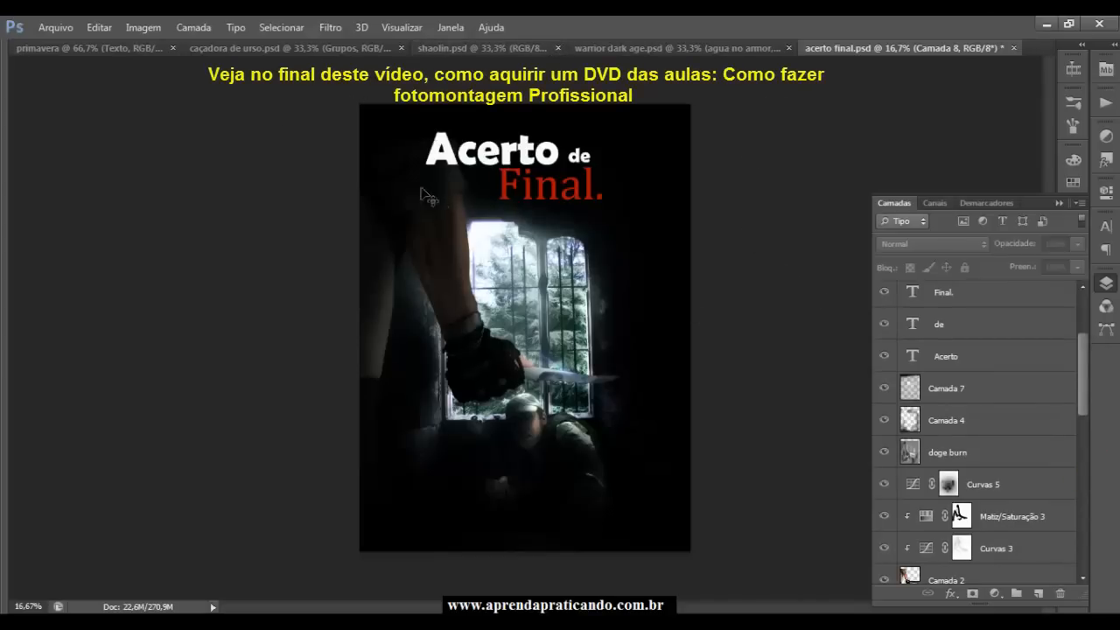
Switch back to the primavera montage and collapse the Layers panel
click(143, 47)
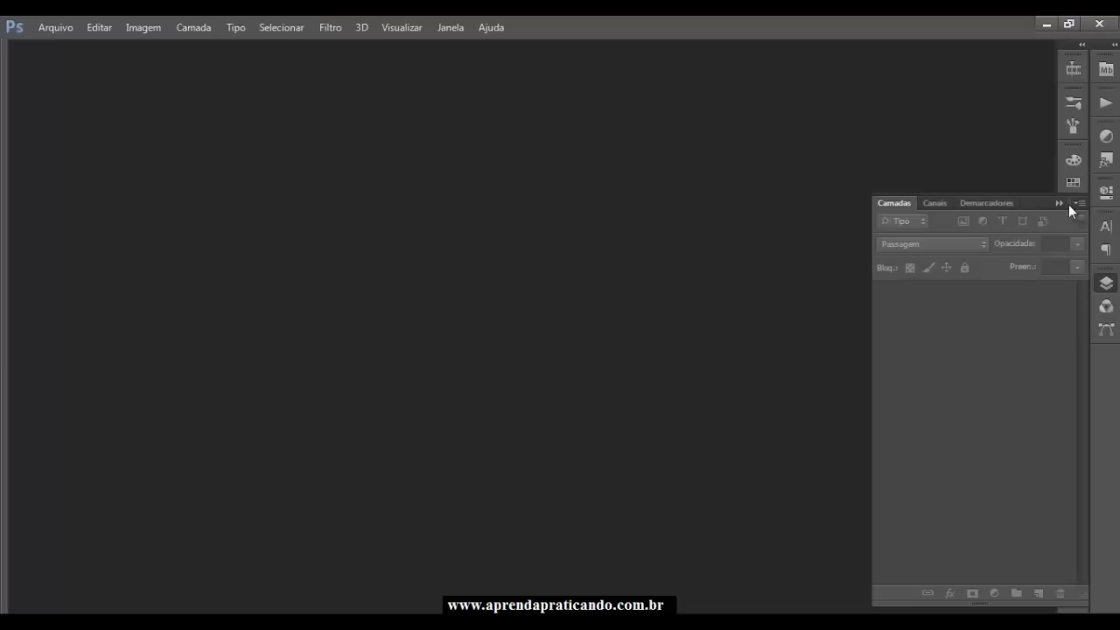
click(1059, 203)
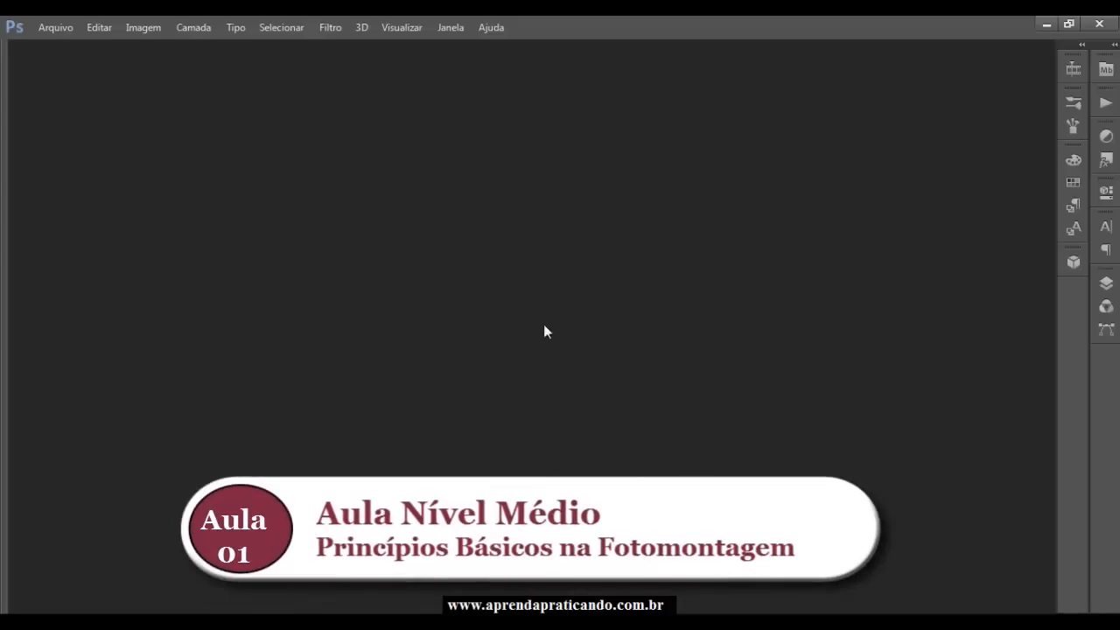
Start a new document named primavera, 680 pixels wide and 800 pixels high
click(67, 30)
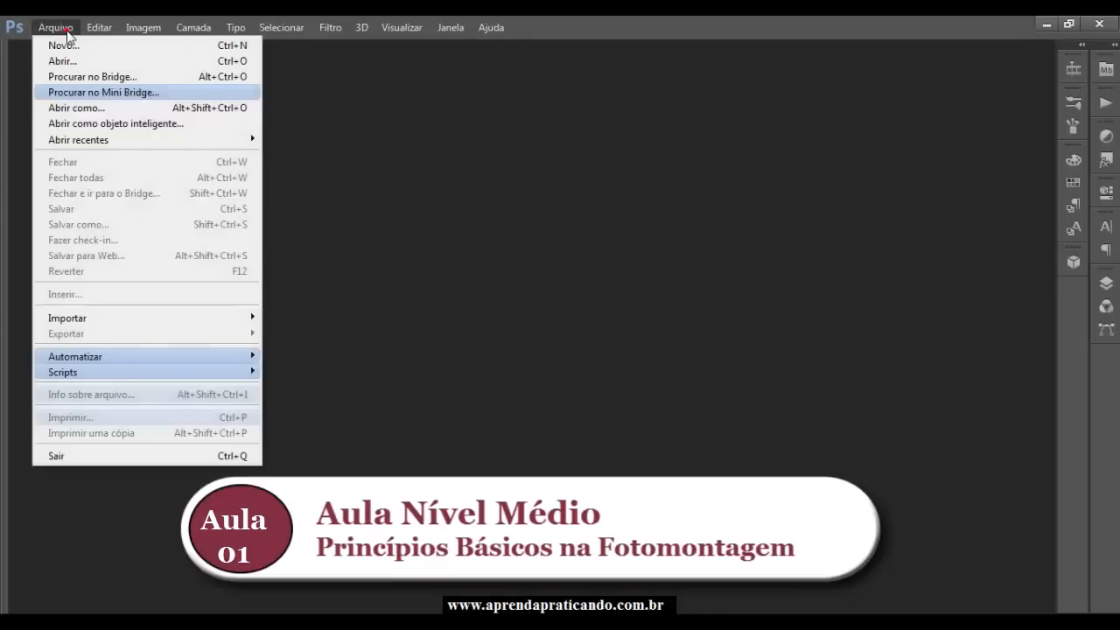
click(65, 47)
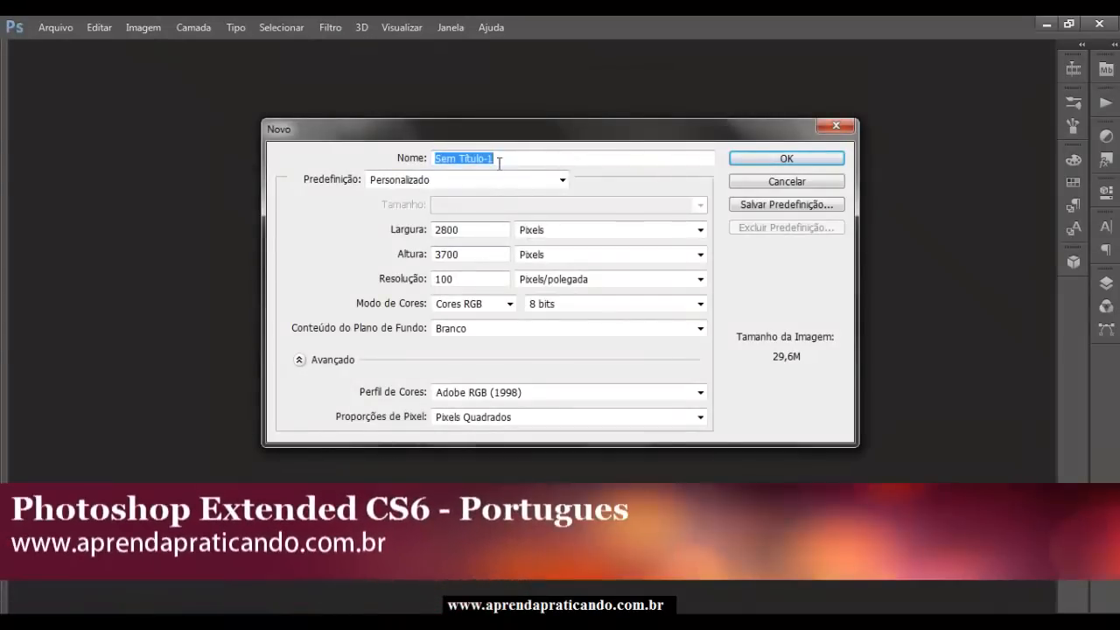
drag(501, 159, 431, 157)
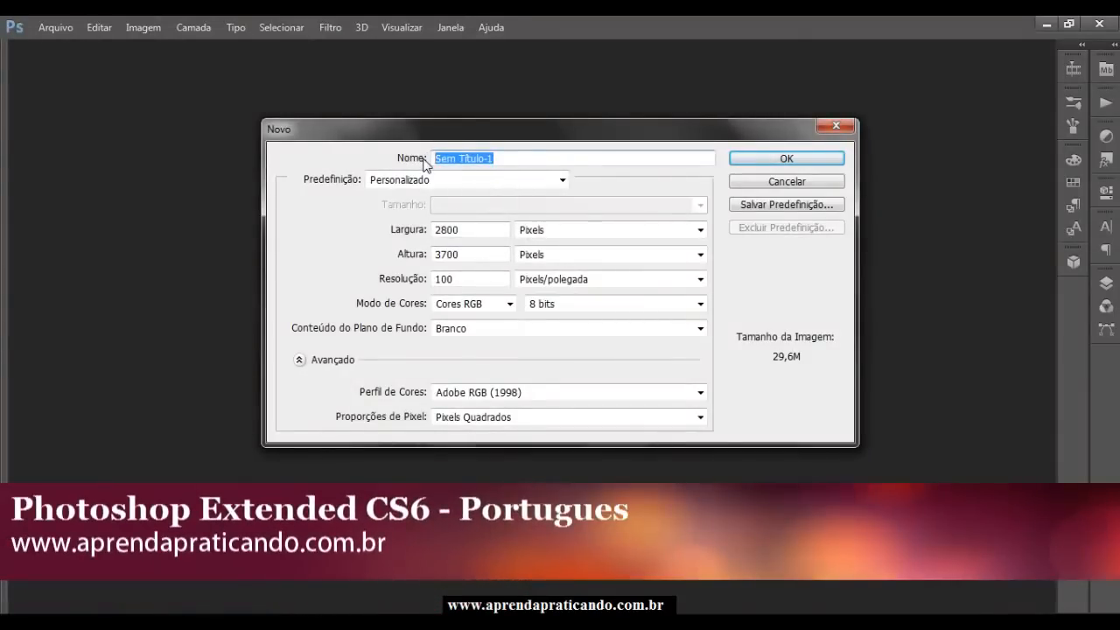
text(primavera)
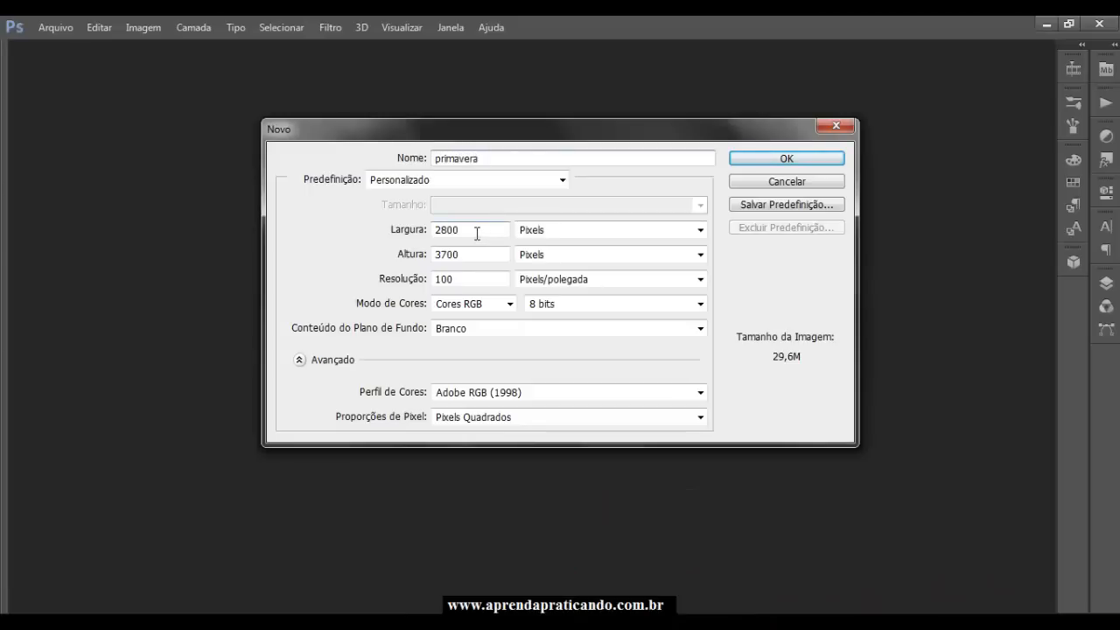
drag(475, 232, 411, 243)
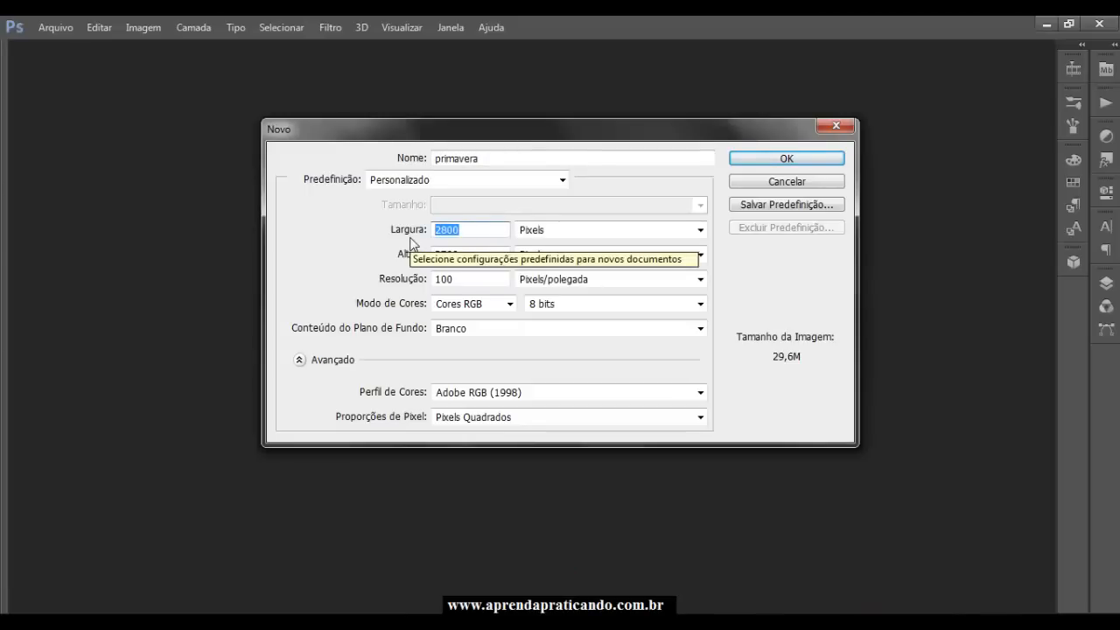
text(680)
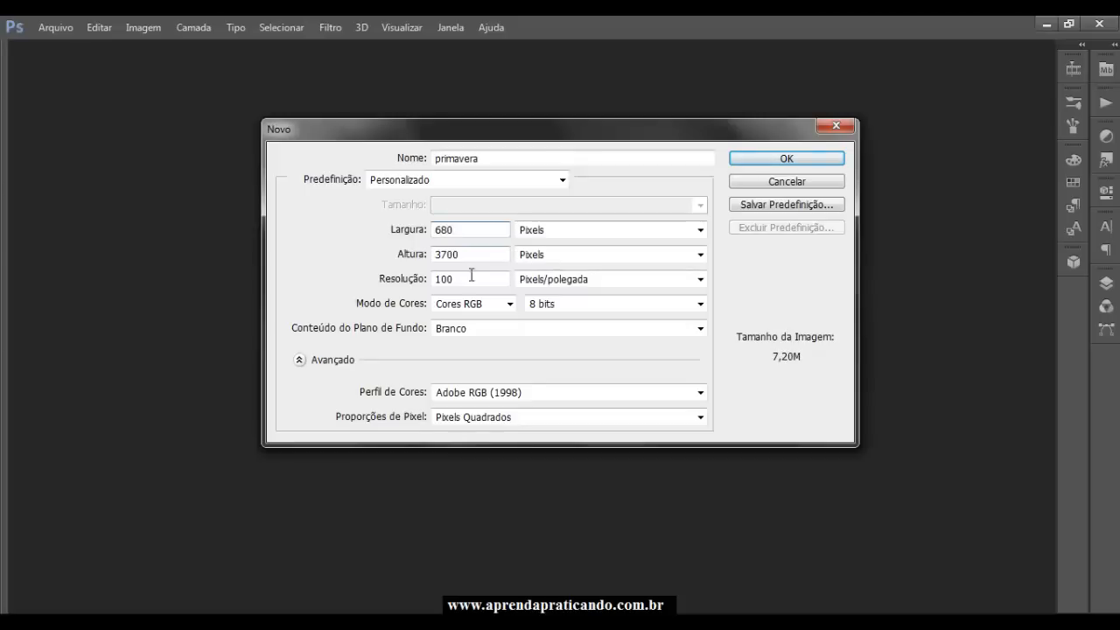
double_click(470, 256)
text(800)
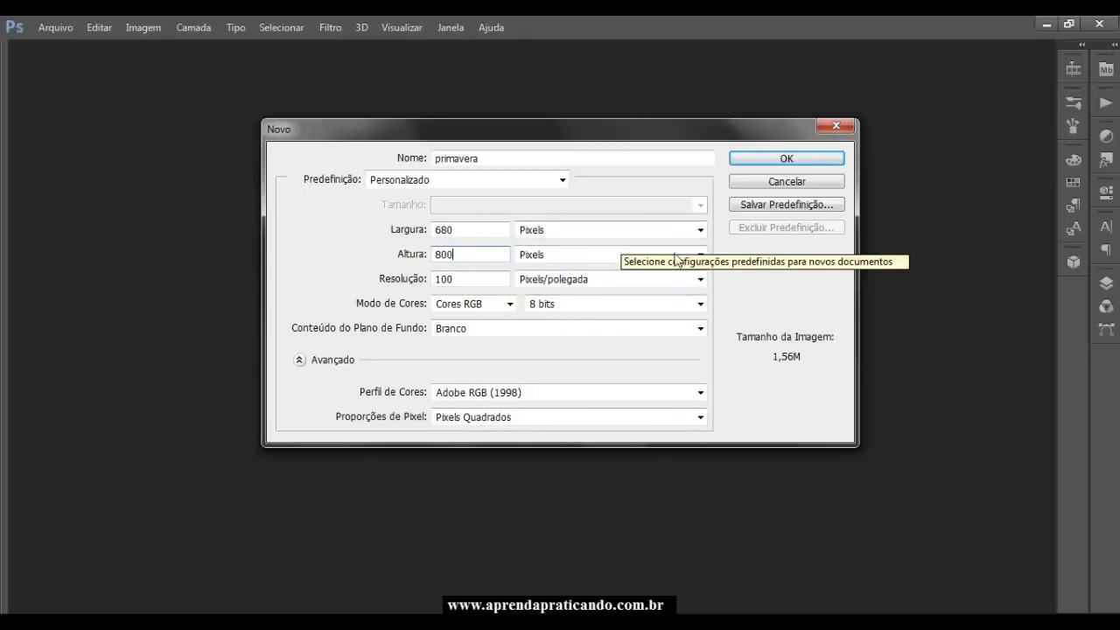
Try centimetres as the unit for the document size, and restore pixels with a height of 800
click(700, 230)
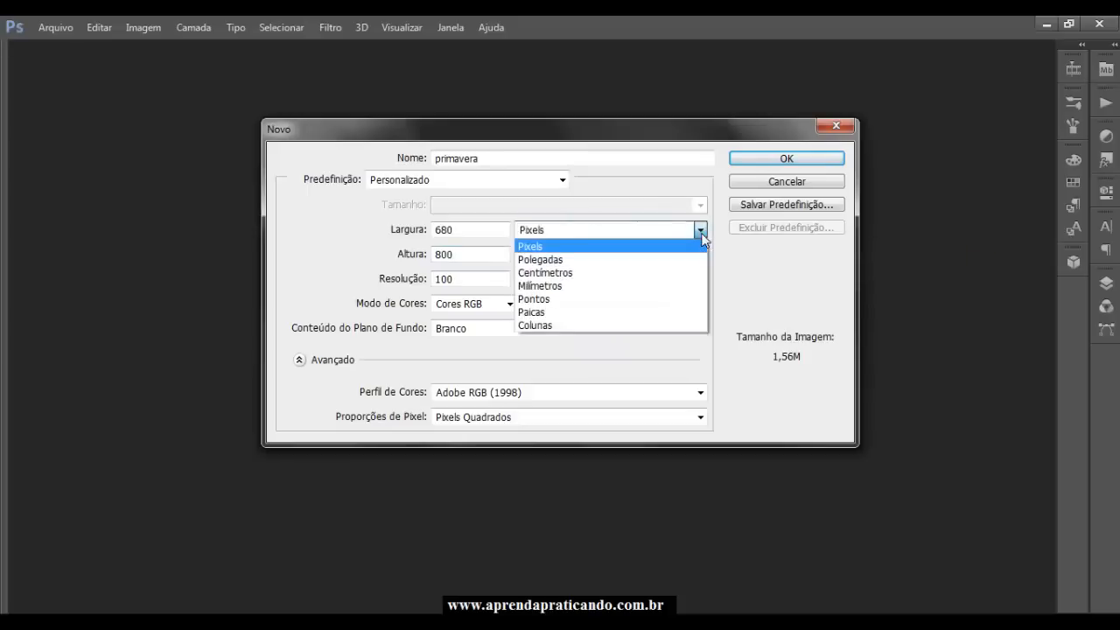
click(616, 272)
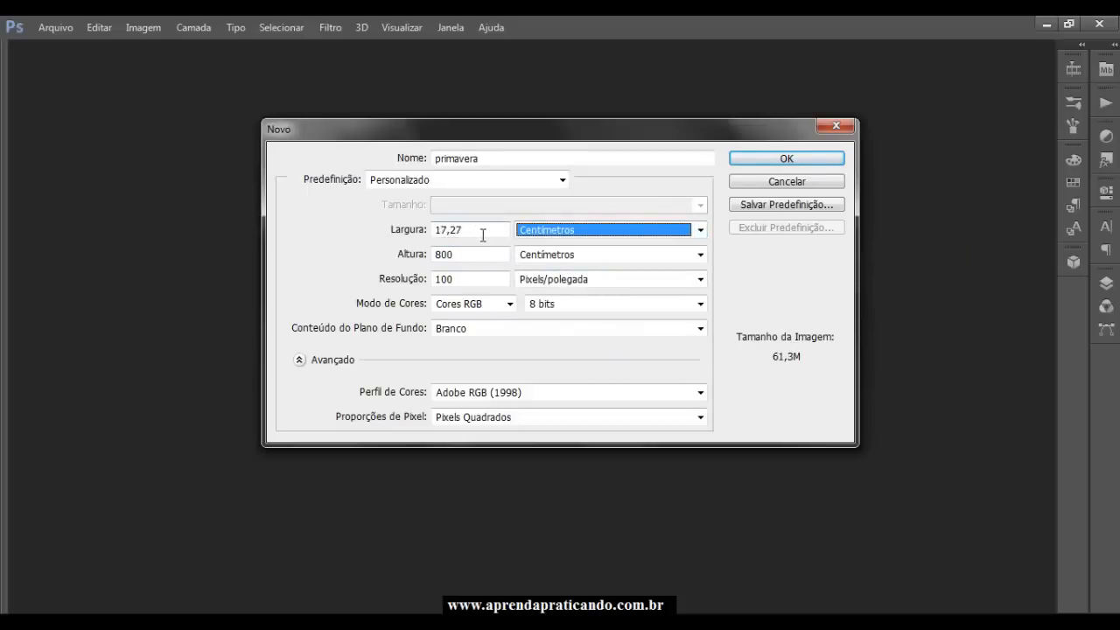
click(700, 254)
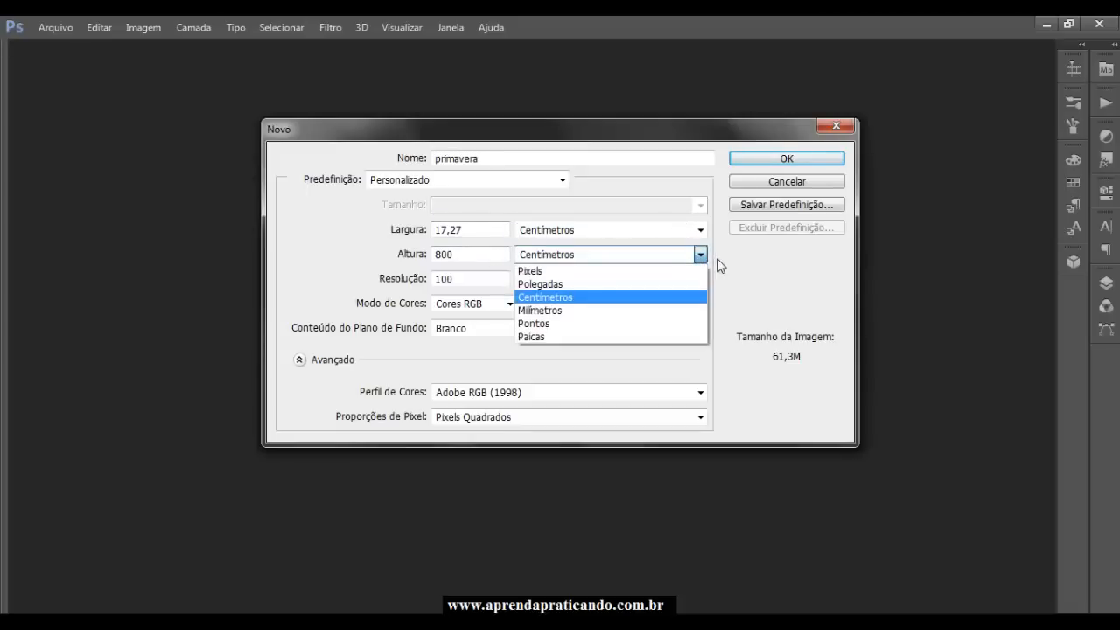
click(715, 255)
click(699, 230)
click(669, 248)
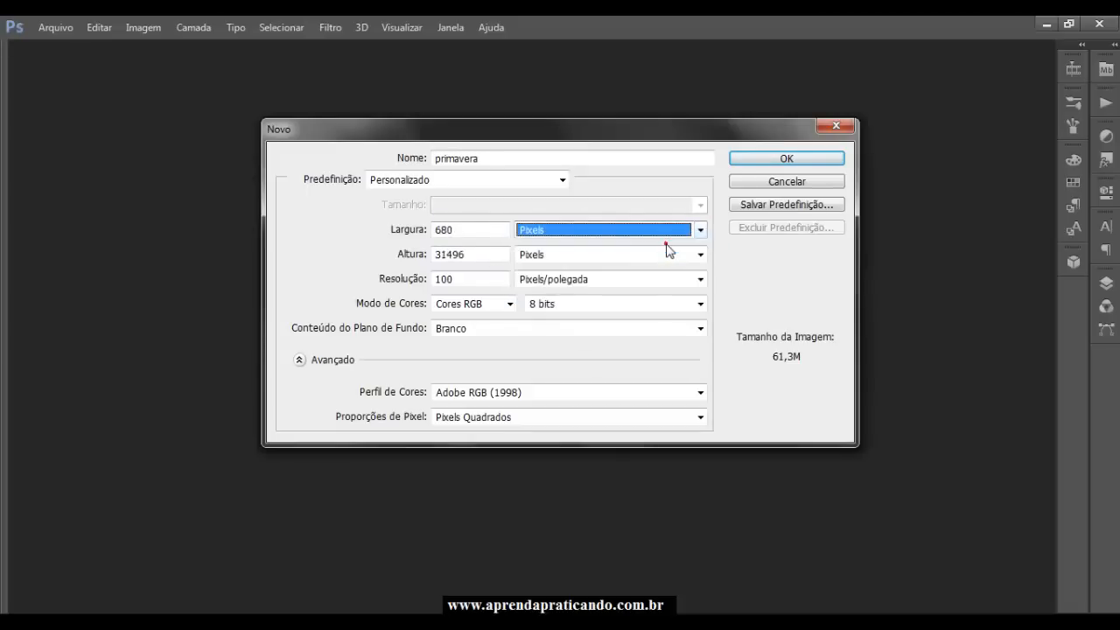
click(700, 255)
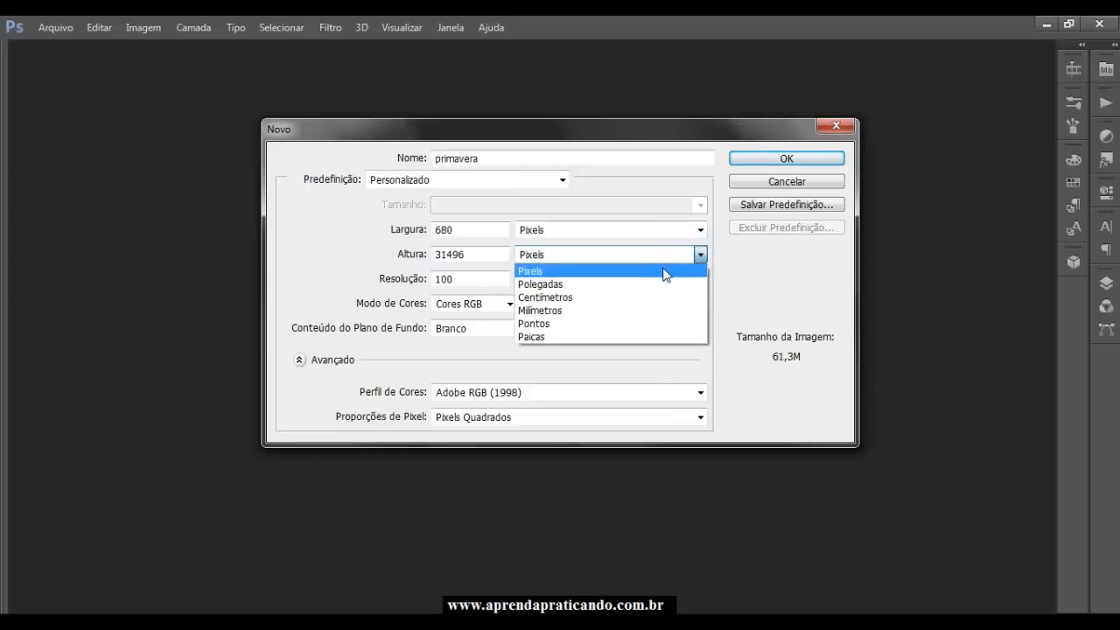
click(664, 272)
drag(483, 256, 440, 250)
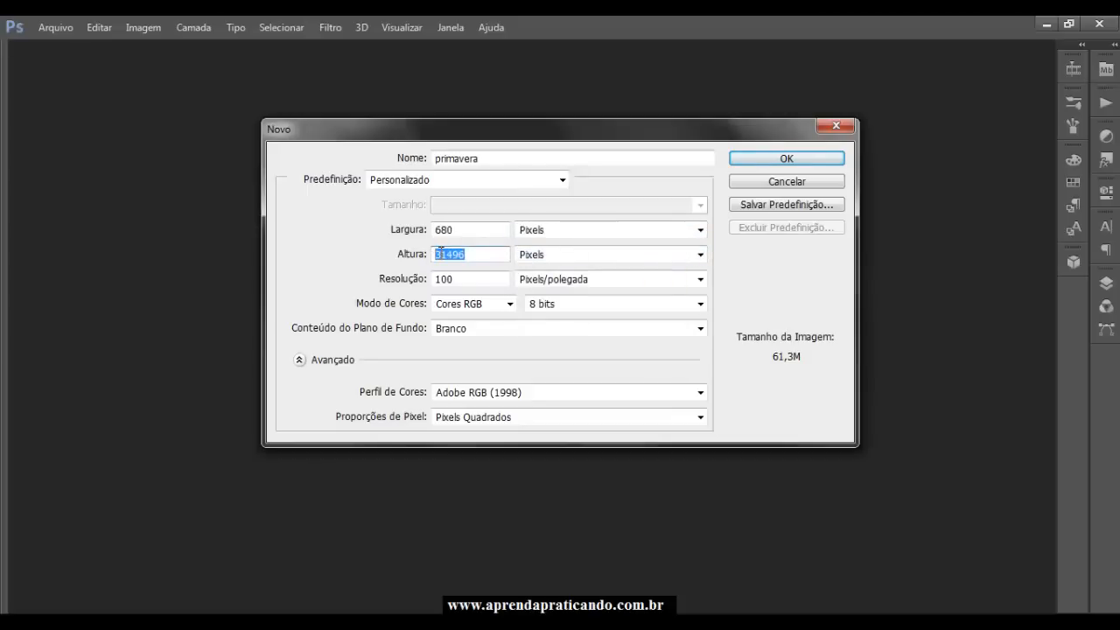
text(800)
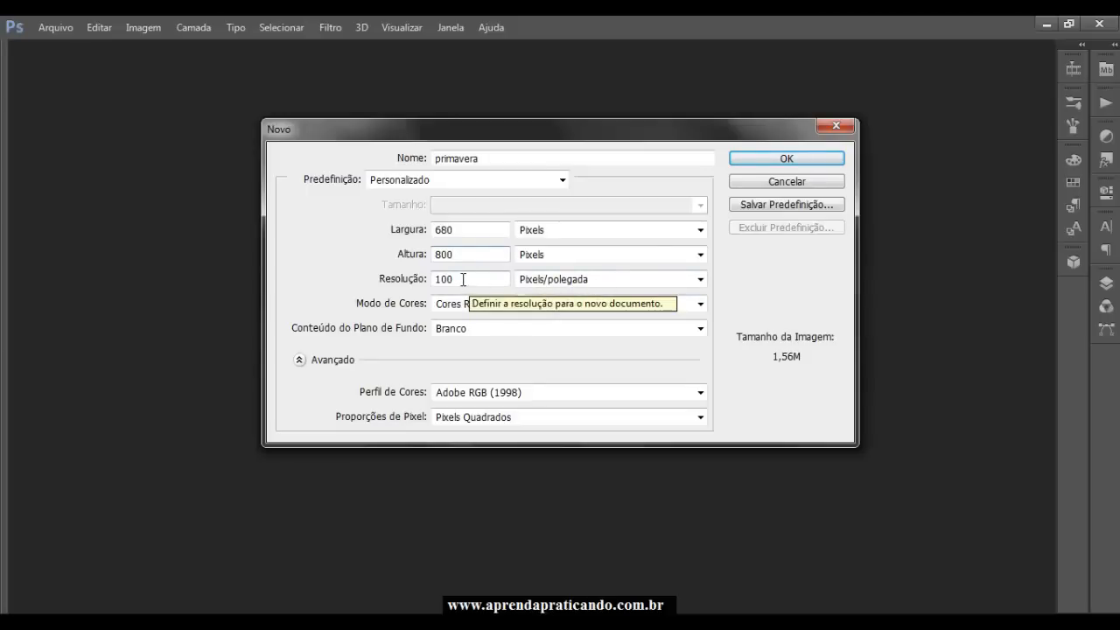
Try a resolution of 300 pixels per inch for the new document and clear the value
double_click(468, 279)
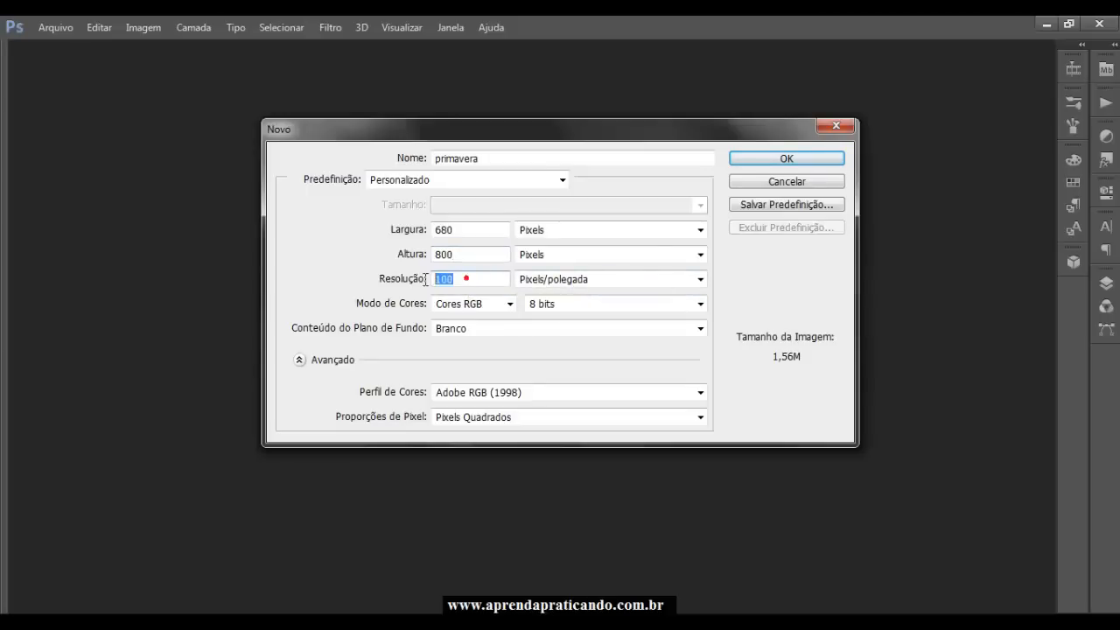
text(300)
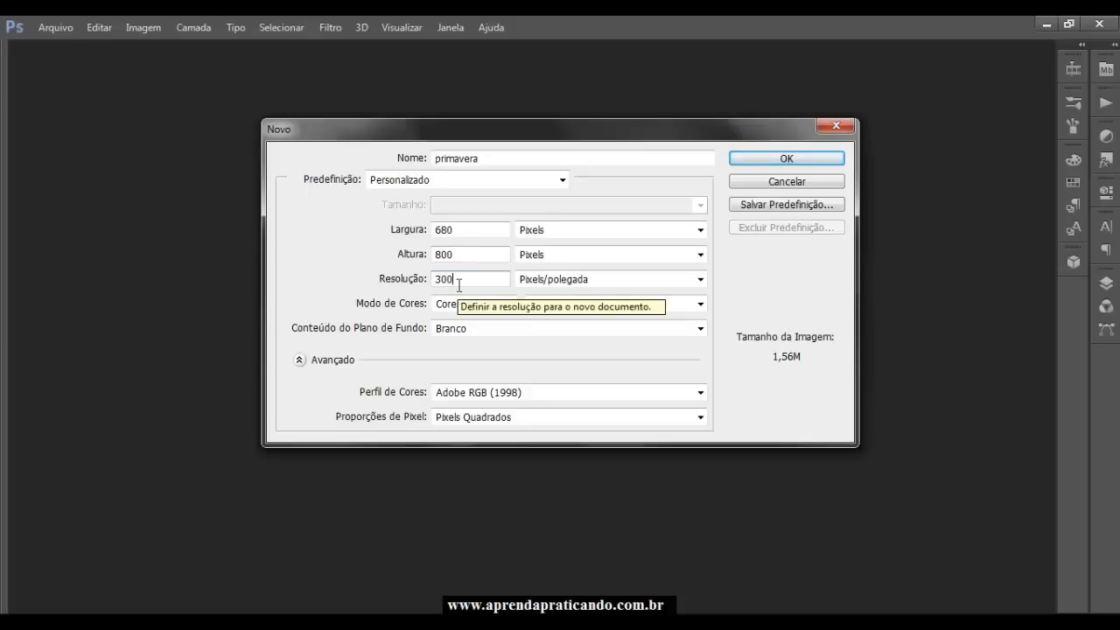
key(BackSpace)
key(BackSpace)
key(BackSpace)
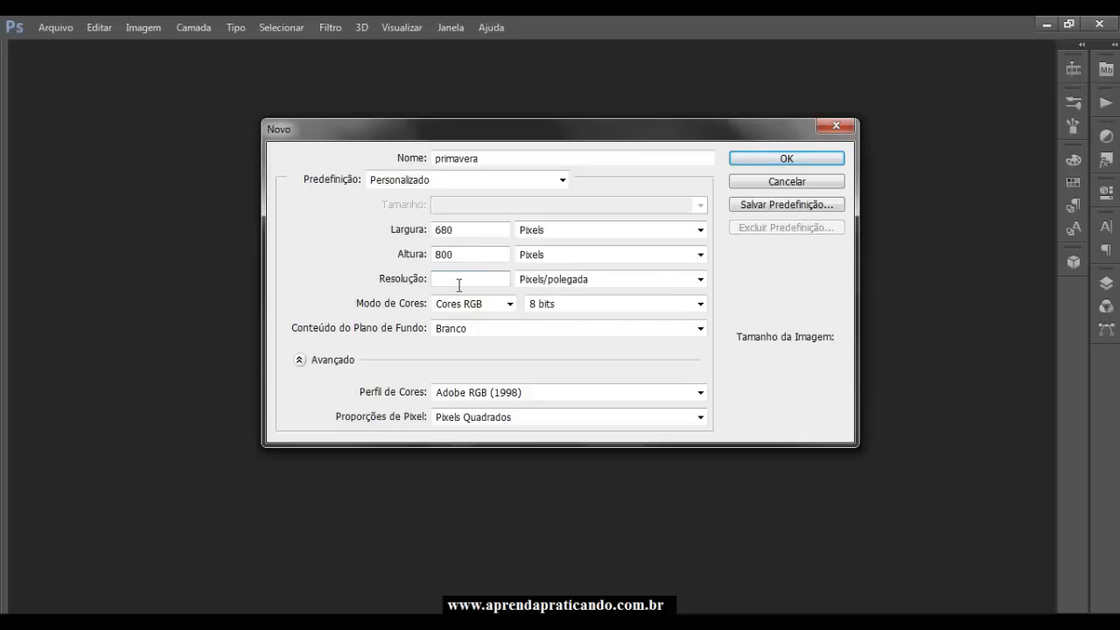
Set the resolution to 100 pixels per inch and create the document
text(100)
click(788, 160)
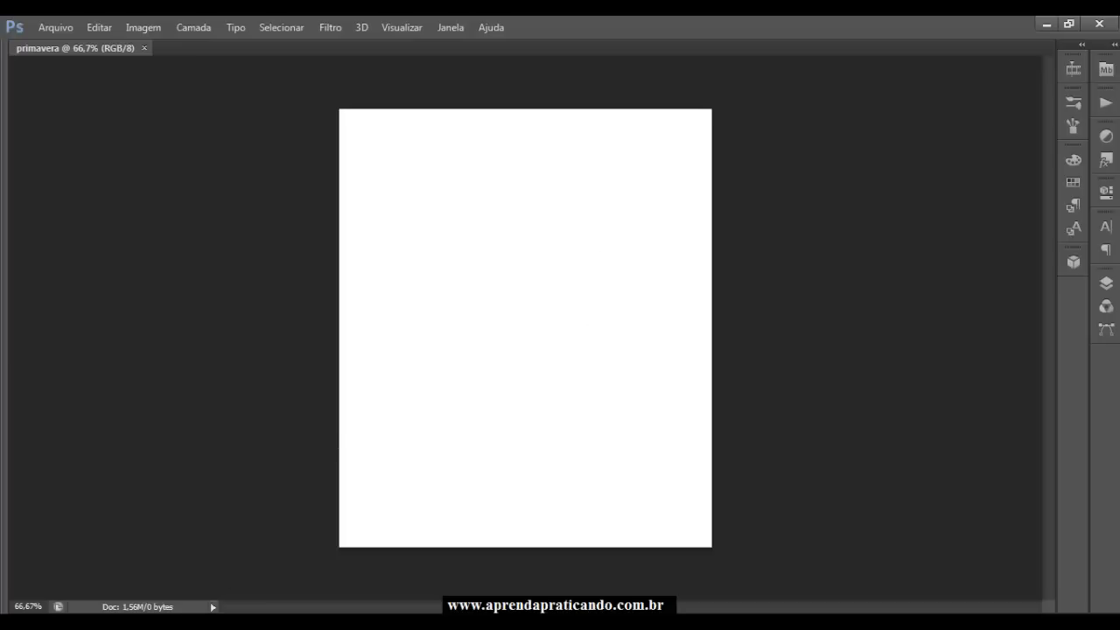
Switch to the intrudução folder and examine its source images from the bougainvillea through the sunny-day-wallpaper
mouse_move(175, 623)
click(201, 585)
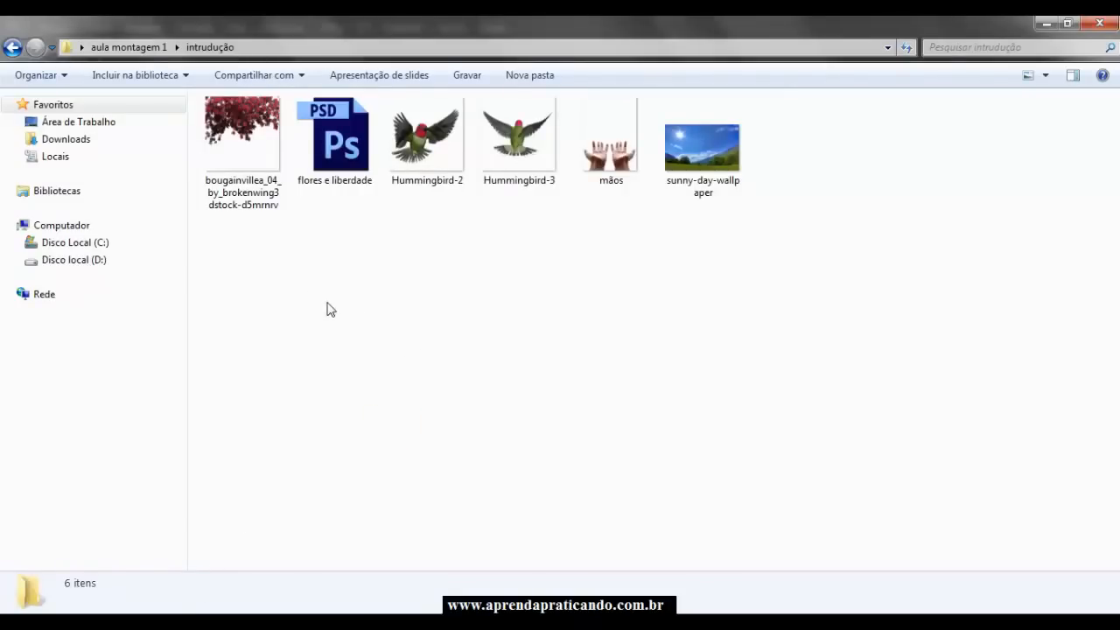
click(241, 168)
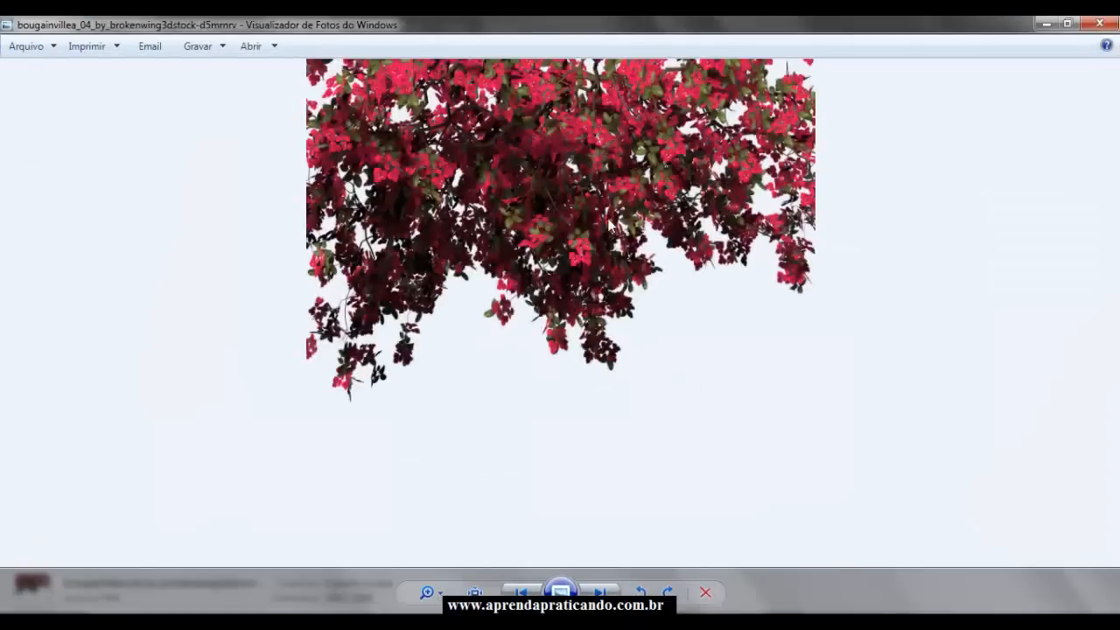
key(Right)
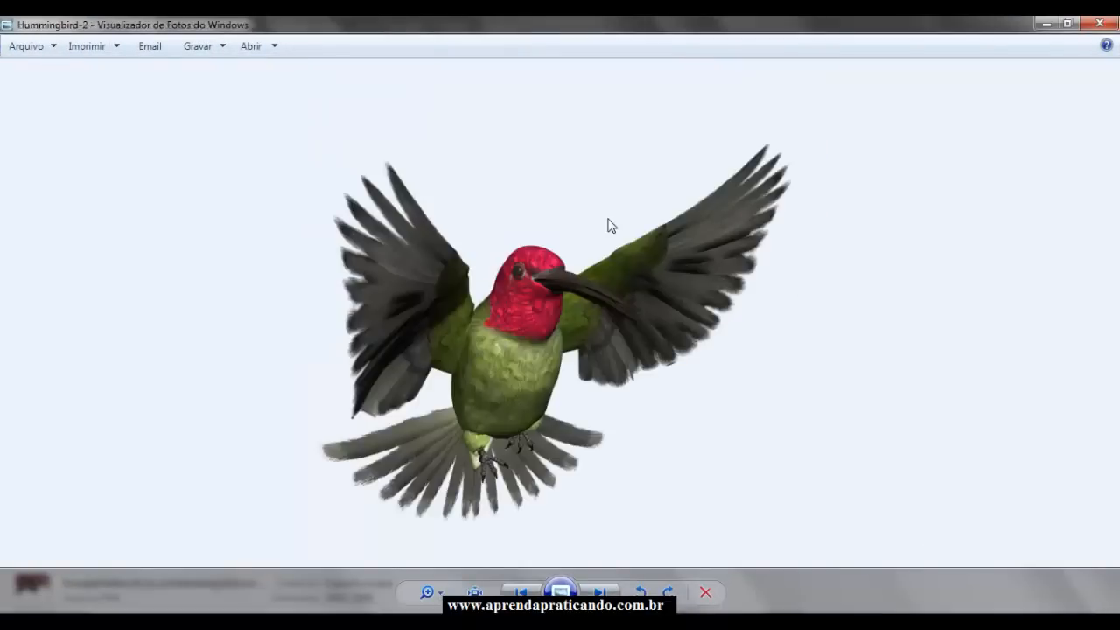
key(Right)
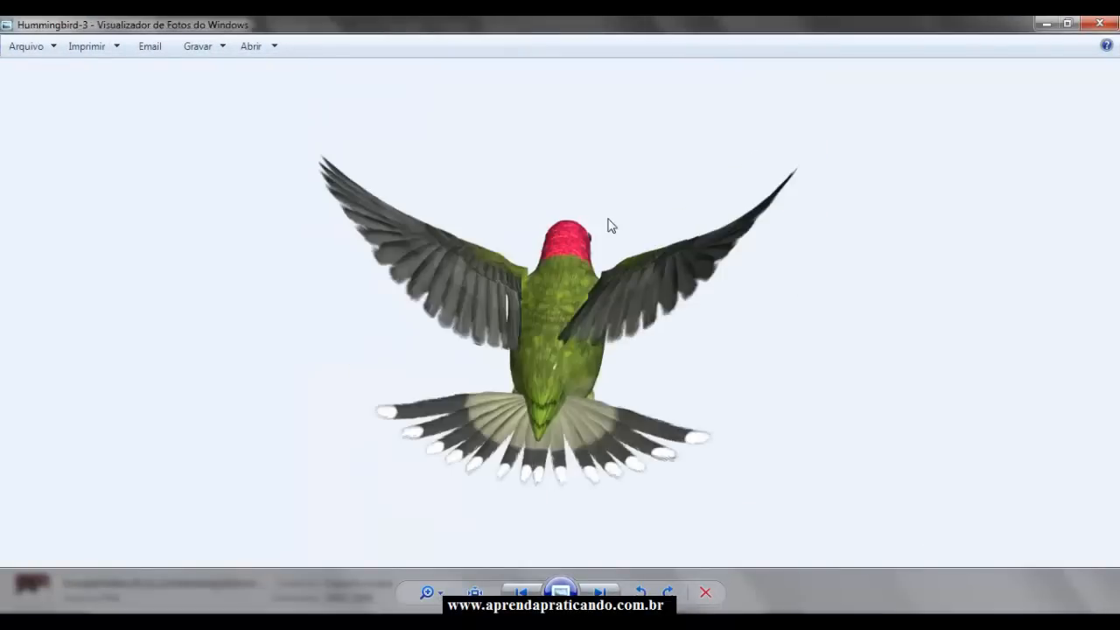
key(Right)
key(Right)
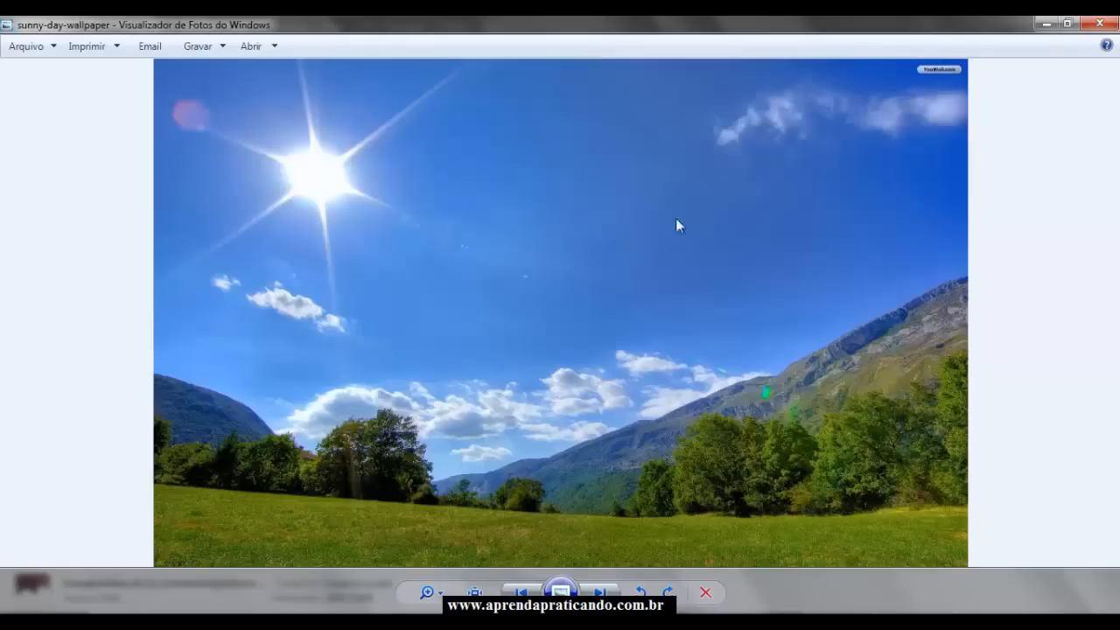
click(1100, 23)
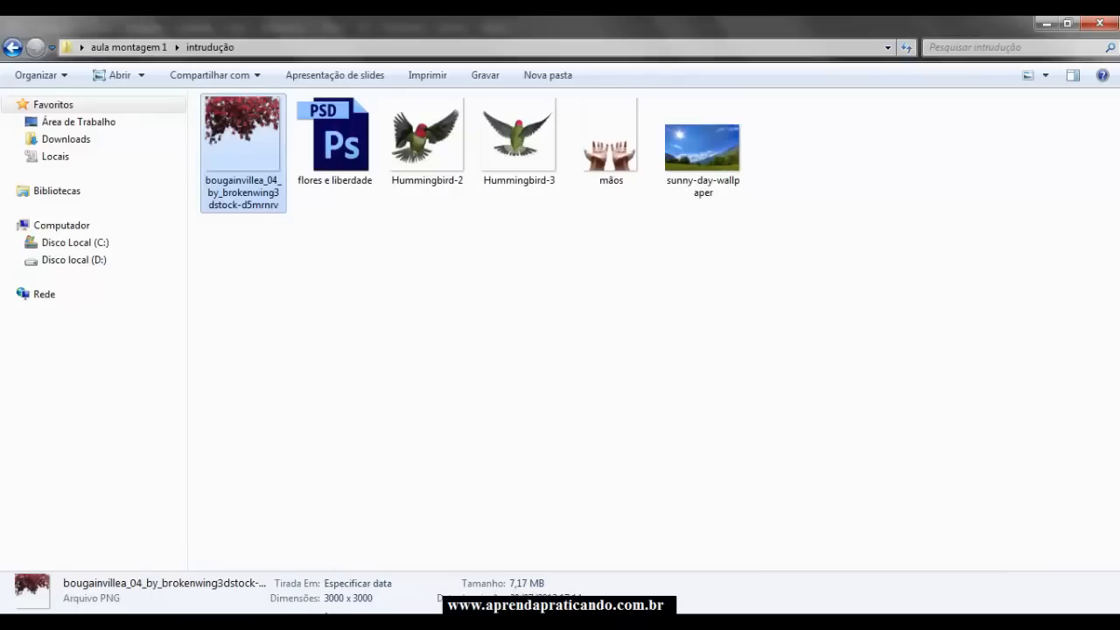
Switch to Photoshop to view the commands for opening a file, and return to the intrudução folder
mouse_move(327, 623)
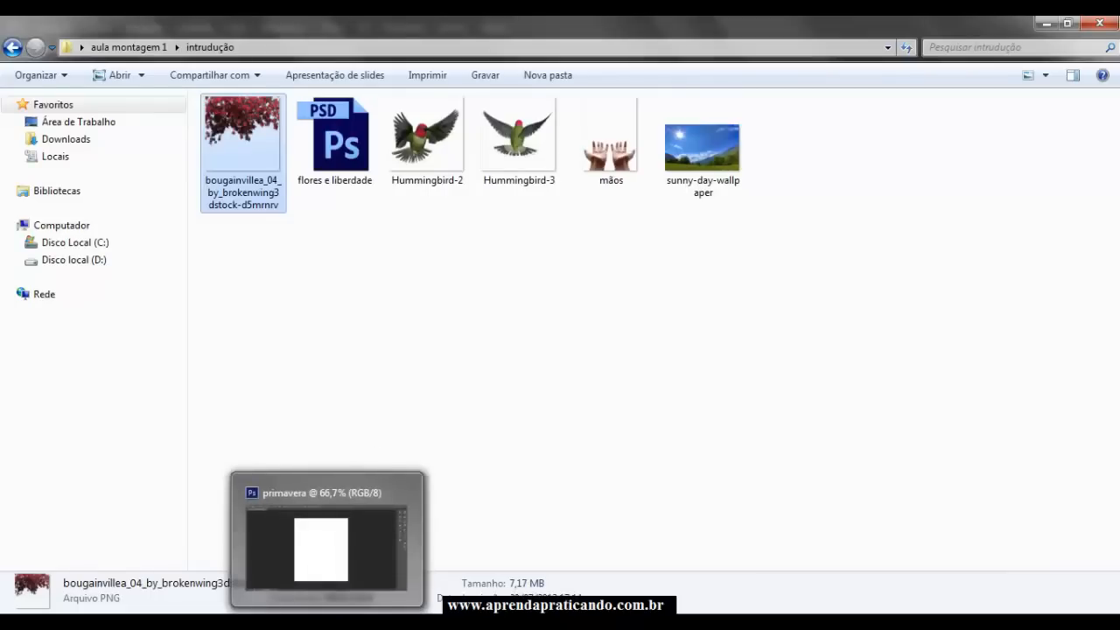
click(327, 623)
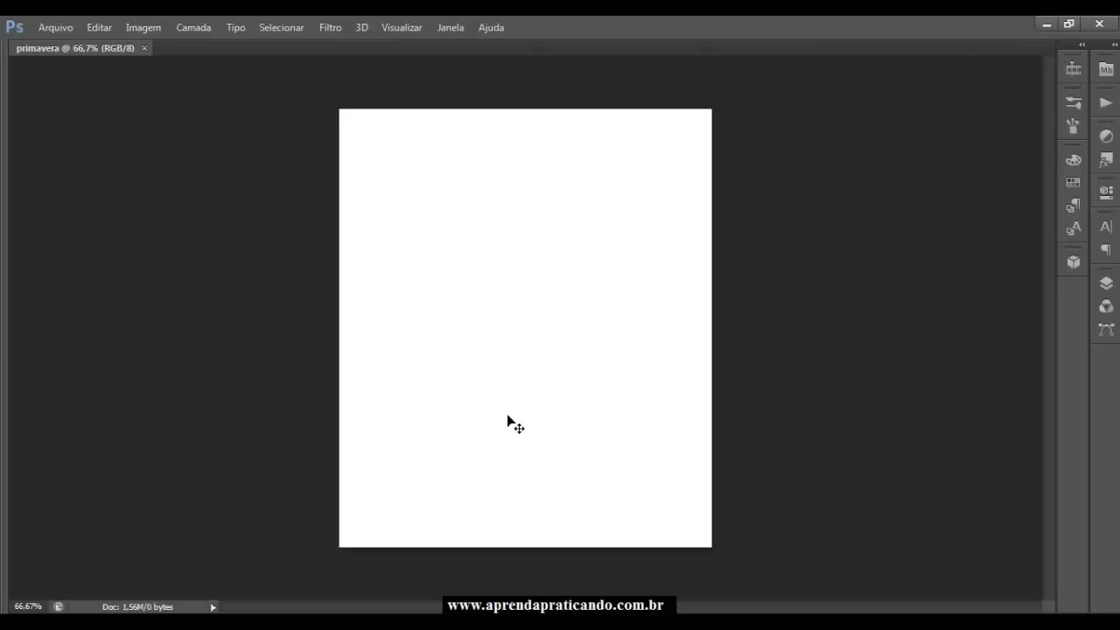
click(56, 27)
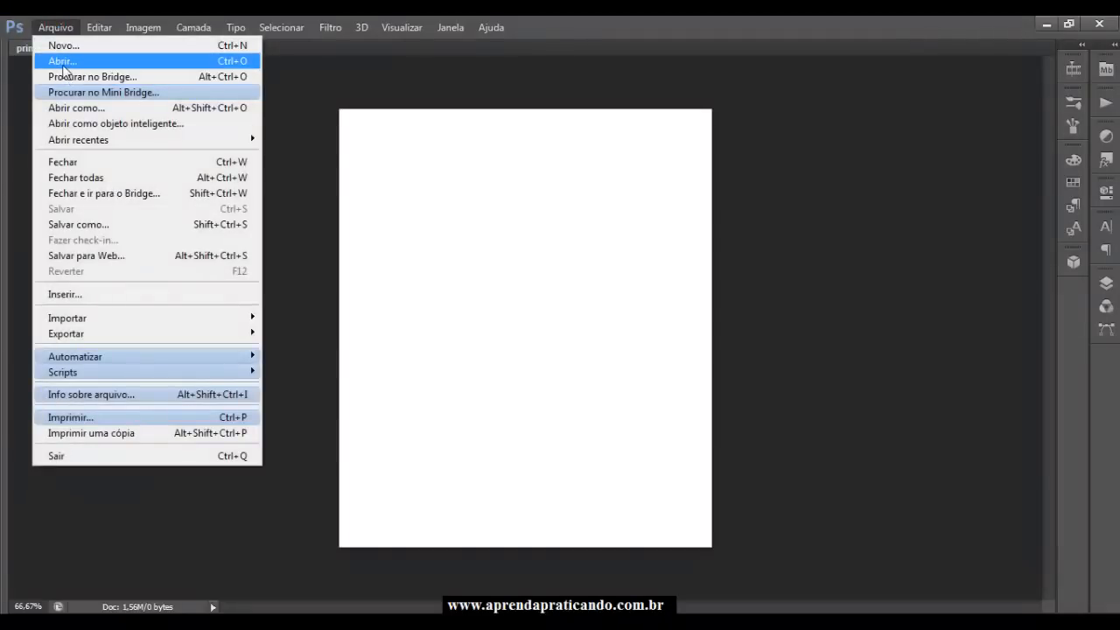
click(315, 135)
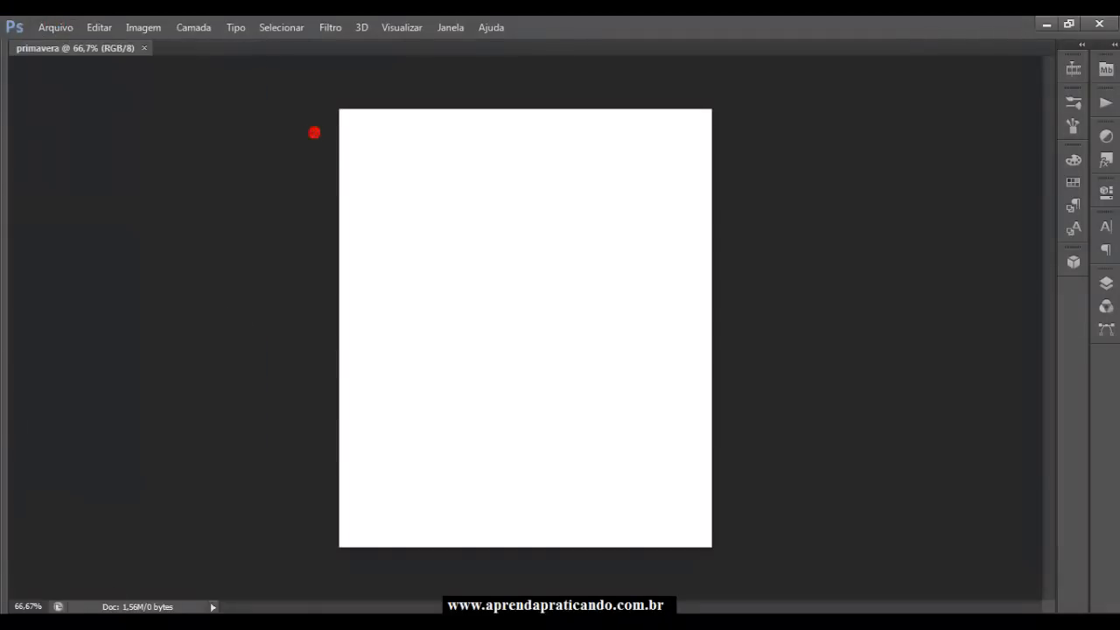
click(1046, 24)
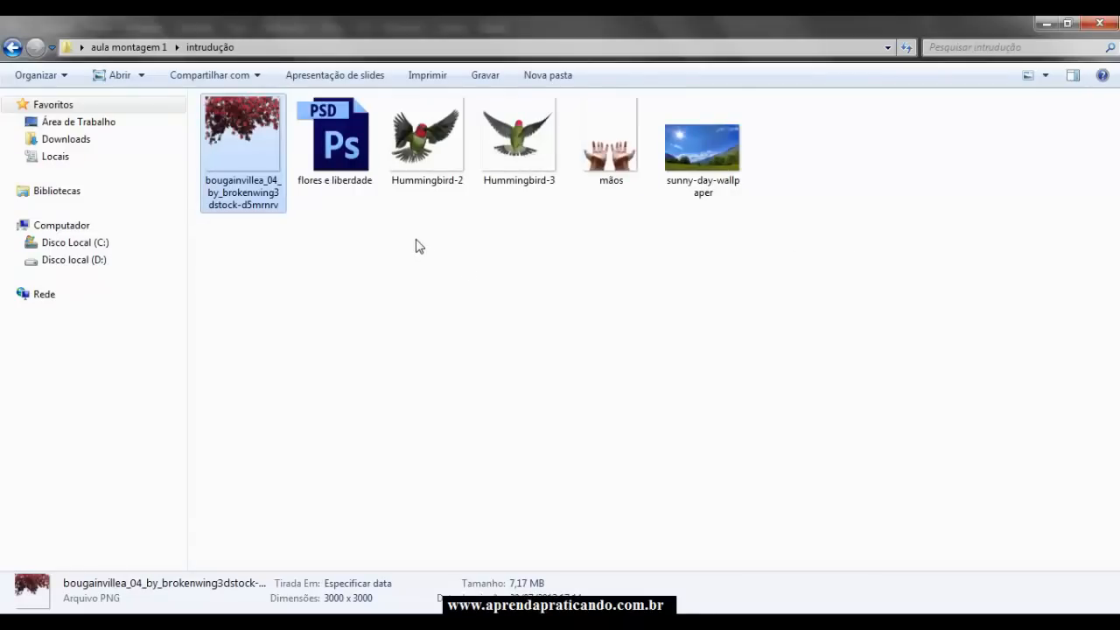
Look at the programs offered for opening the sunny-day-wallpaper image without choosing one
click(711, 149)
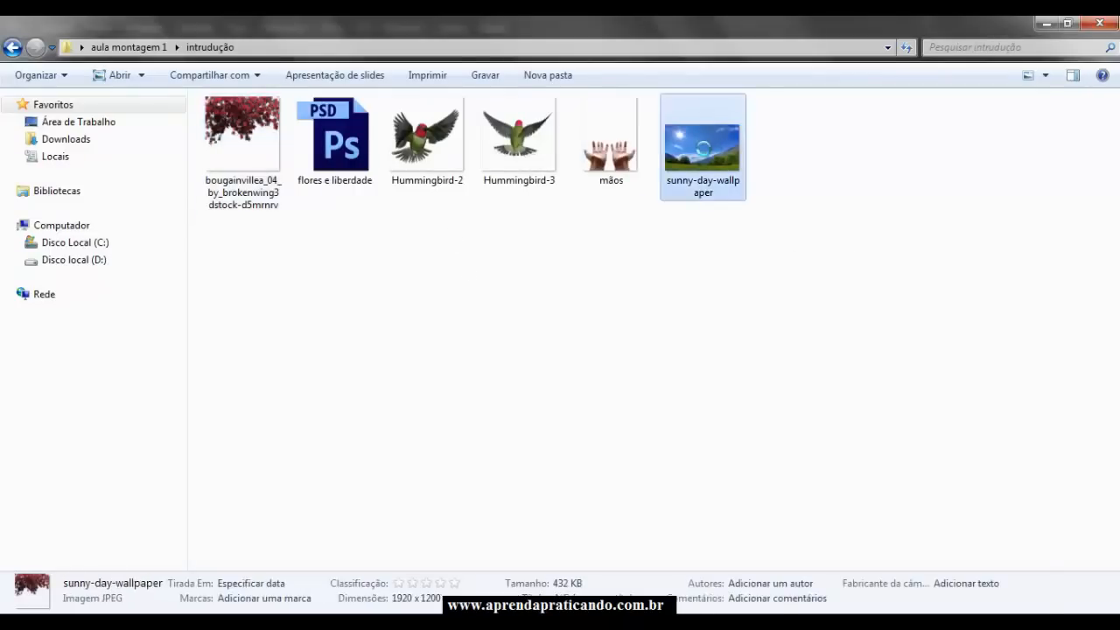
right_click(705, 153)
mouse_move(770, 255)
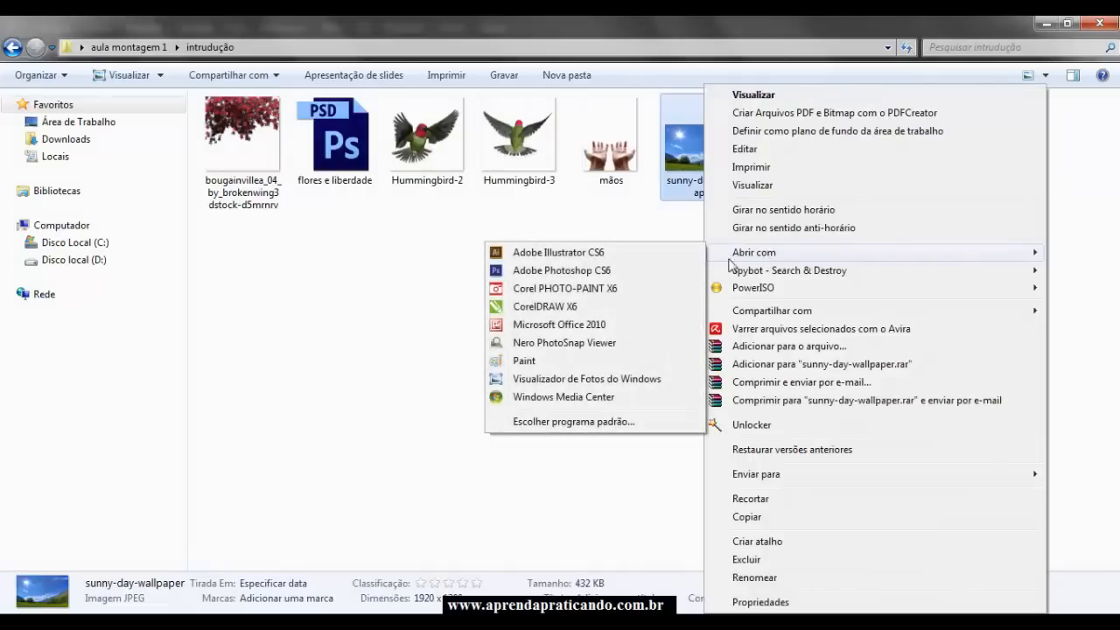
click(363, 296)
Place the sunny-day-wallpaper image from the folder into the primavera document in Photoshop
click(687, 196)
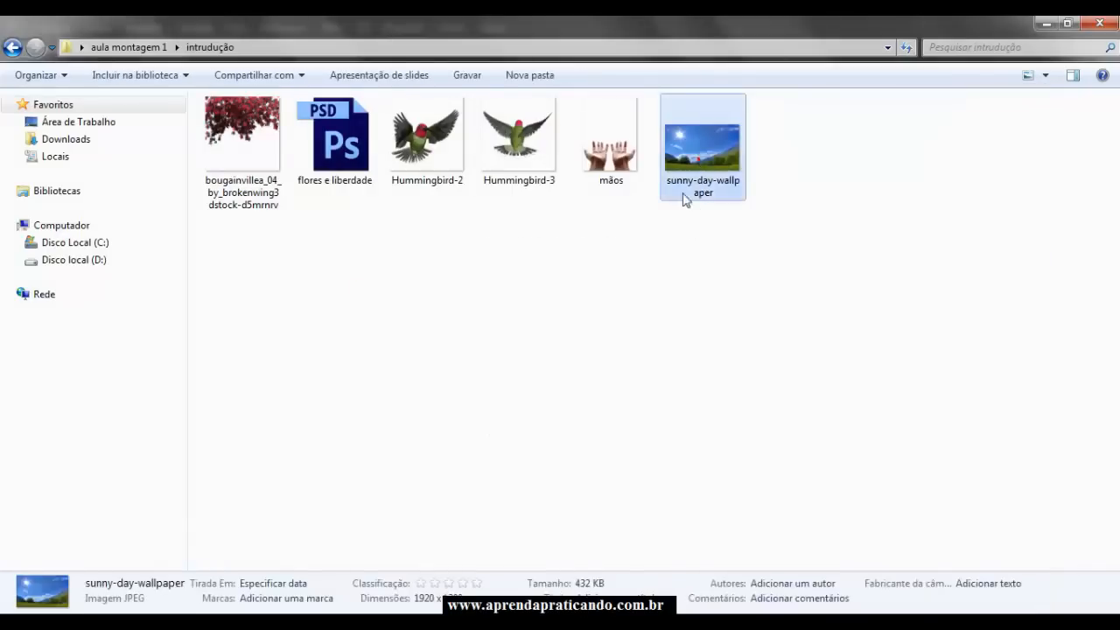
click(697, 158)
drag(697, 158, 516, 465)
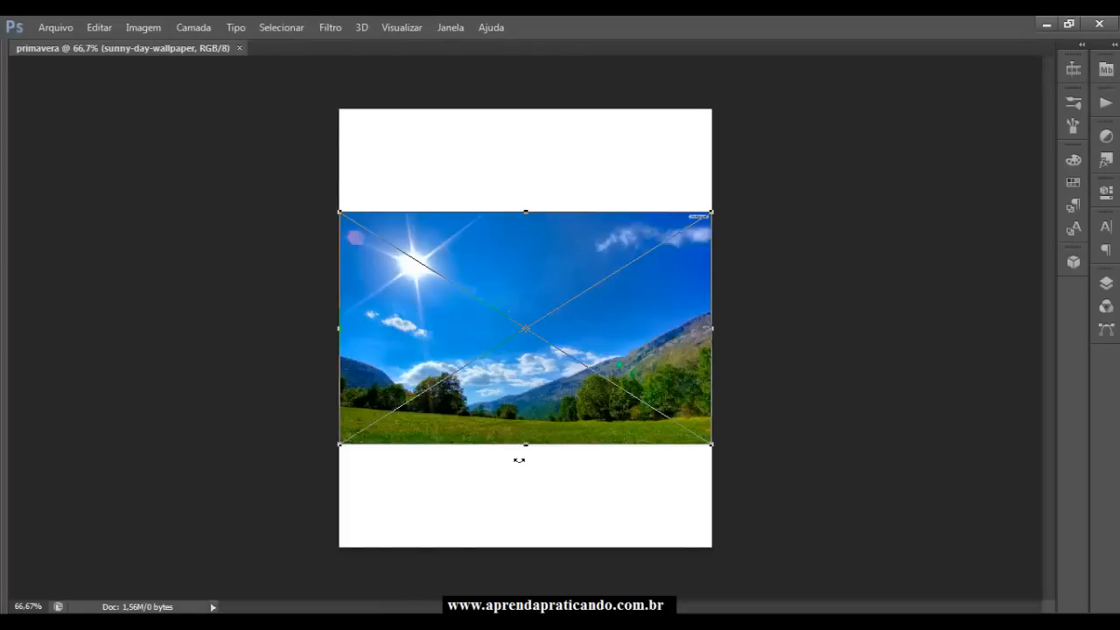
Confirm the placed sunny-day-wallpaper image, enlarge it and reposition it until it covers the whole canvas with its right edge at the canvas edge
key(Return)
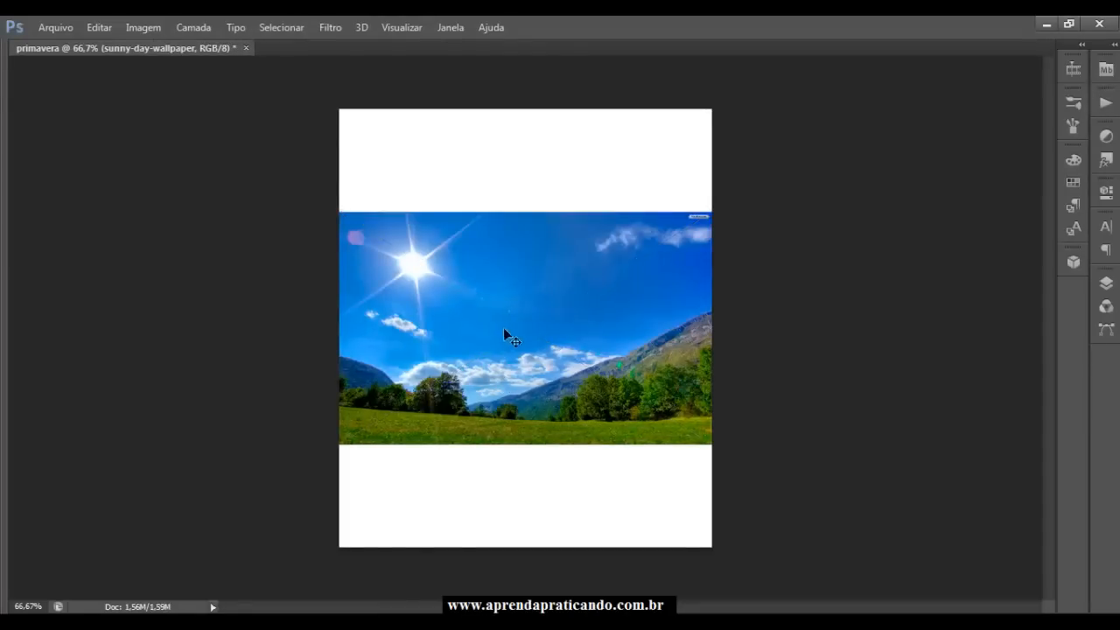
drag(517, 339, 491, 276)
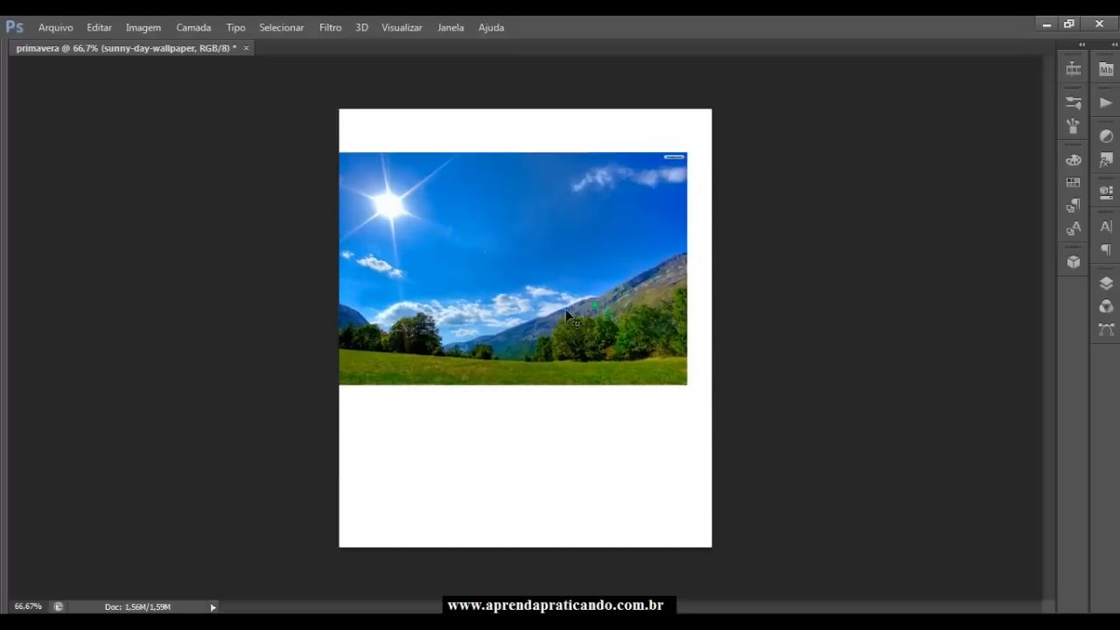
drag(545, 337, 418, 238)
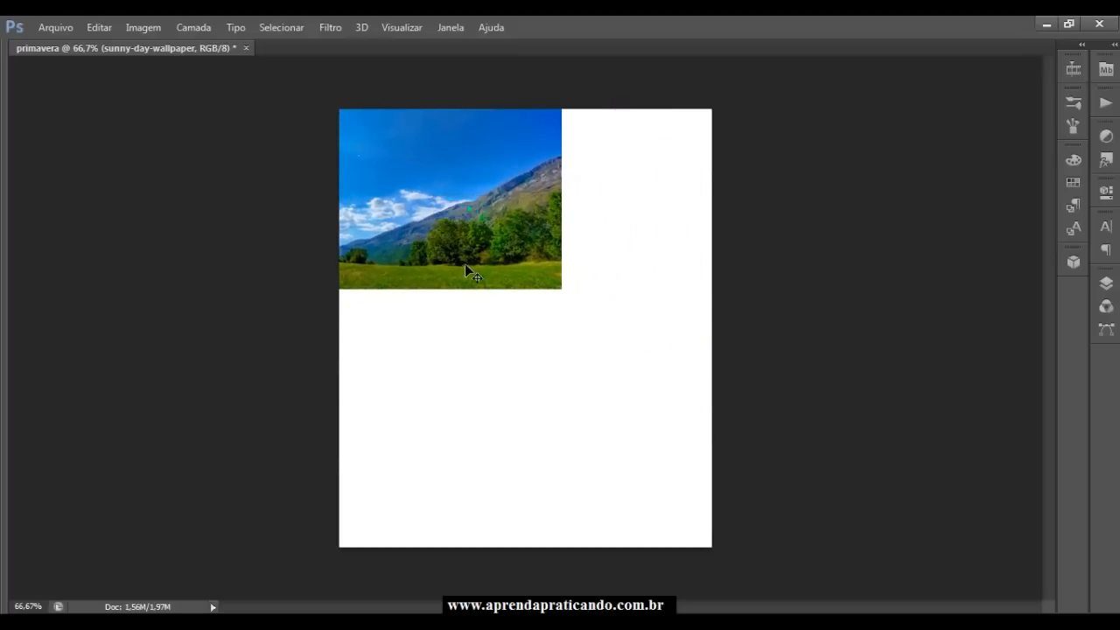
key(ctrl+t)
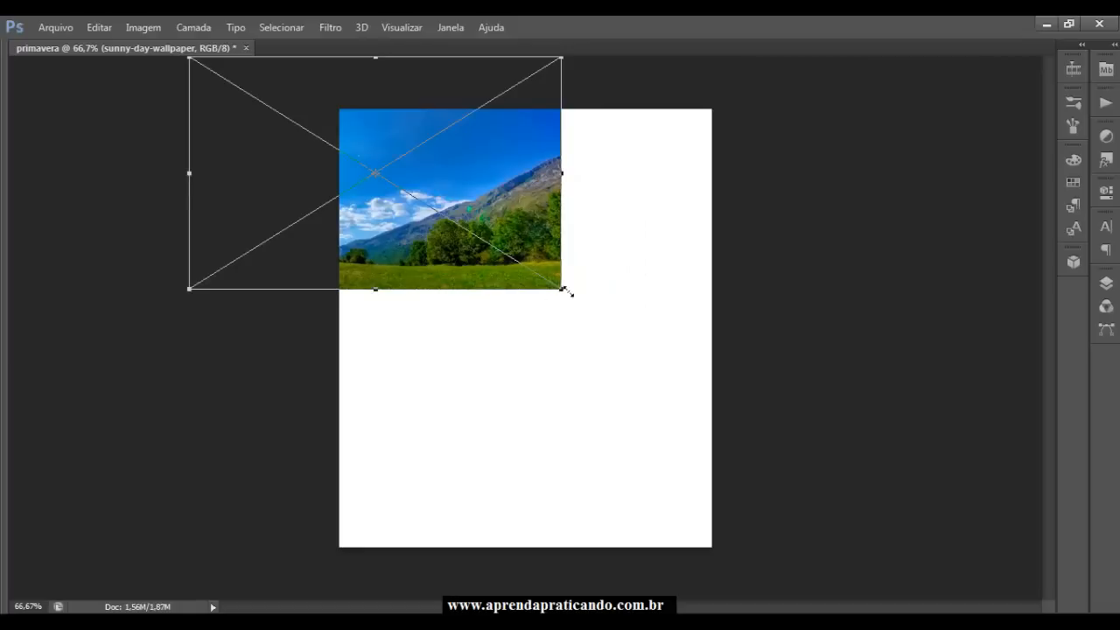
drag(565, 292, 738, 567)
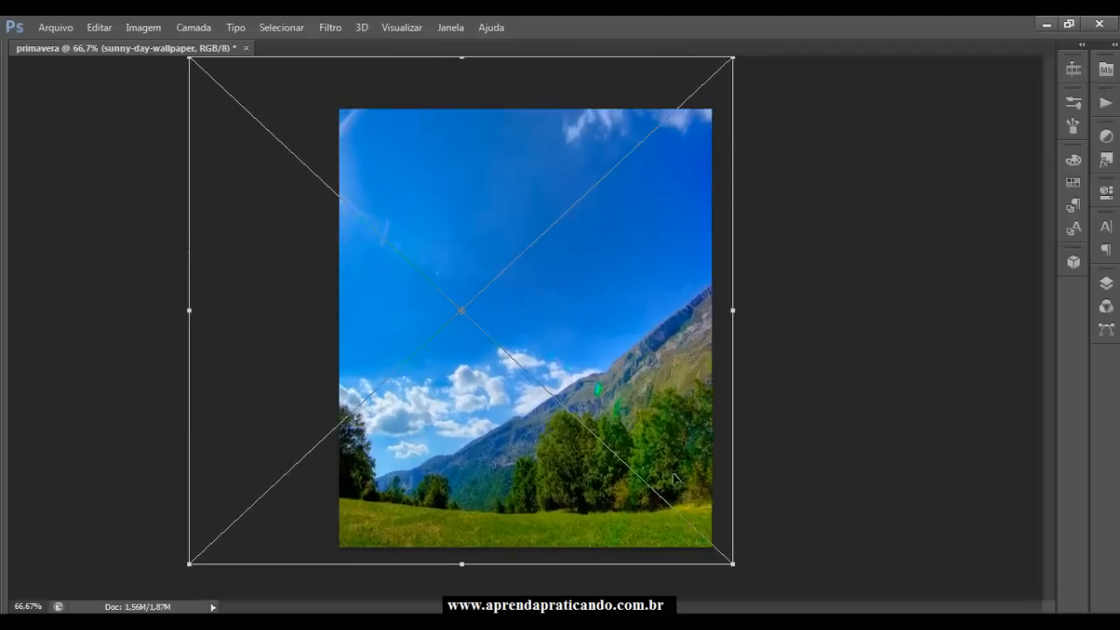
drag(655, 438, 636, 451)
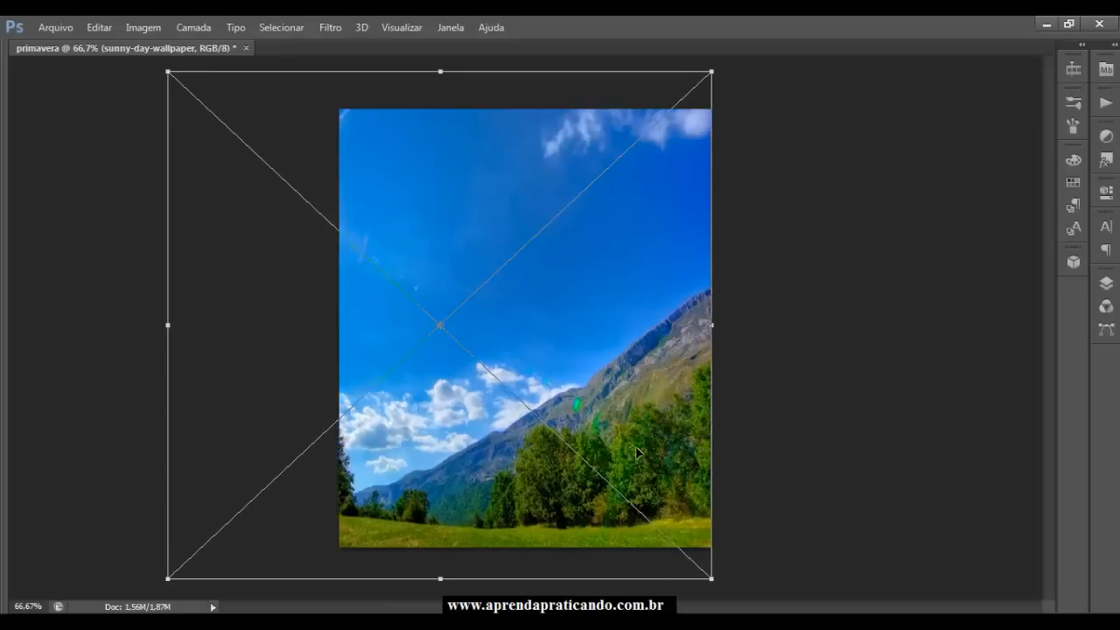
key(Return)
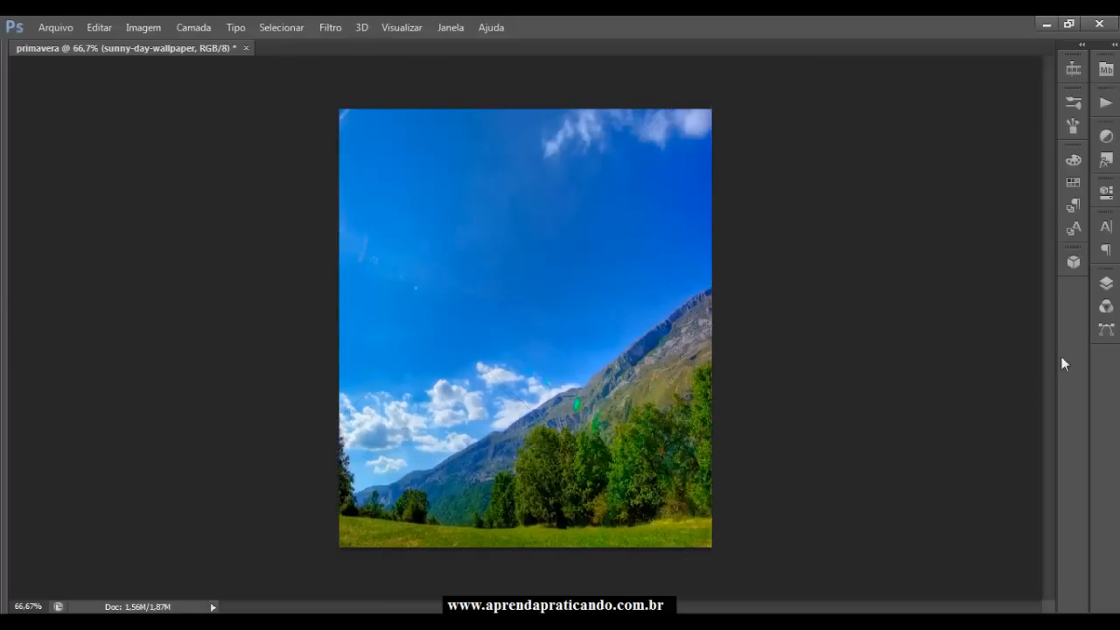
Rename the sunny-day-wallpaper layer to background
click(1105, 282)
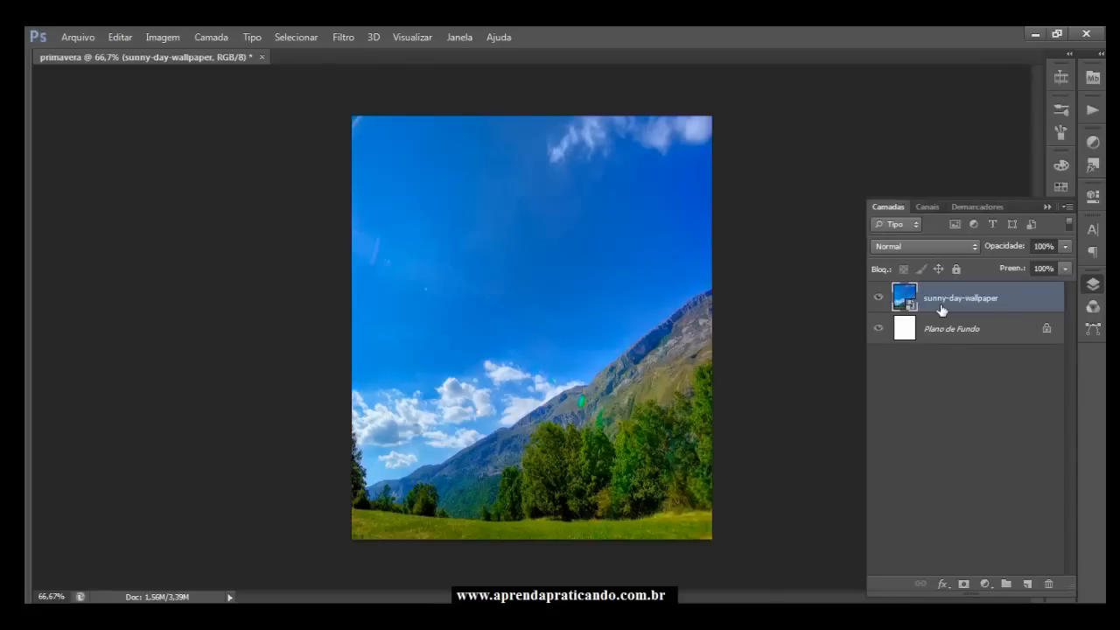
right_click(942, 305)
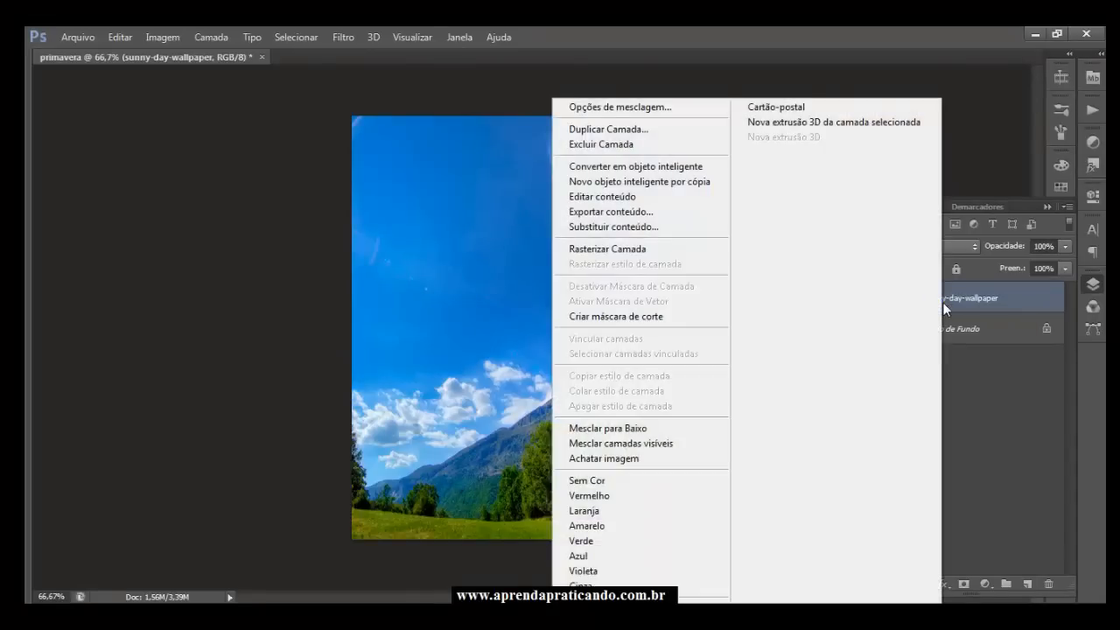
click(990, 364)
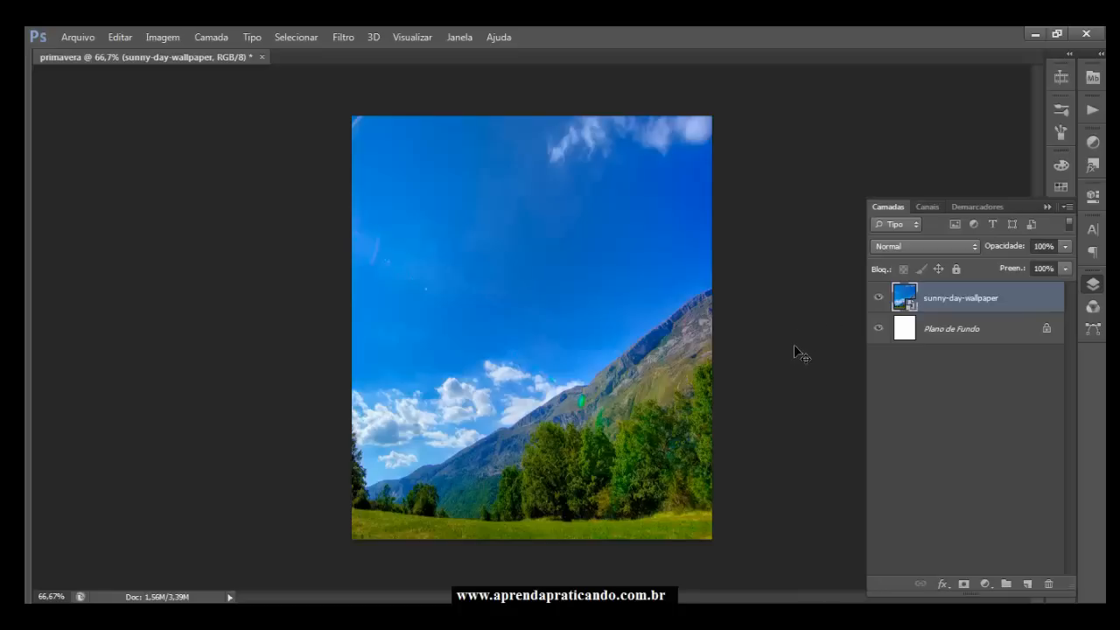
double_click(949, 299)
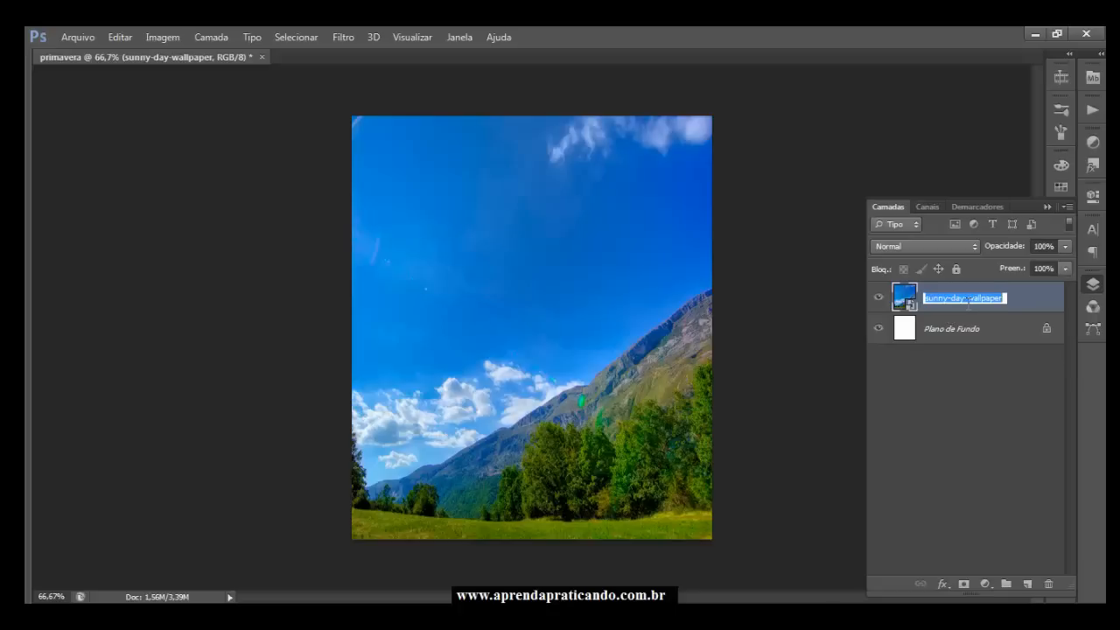
text(bac)
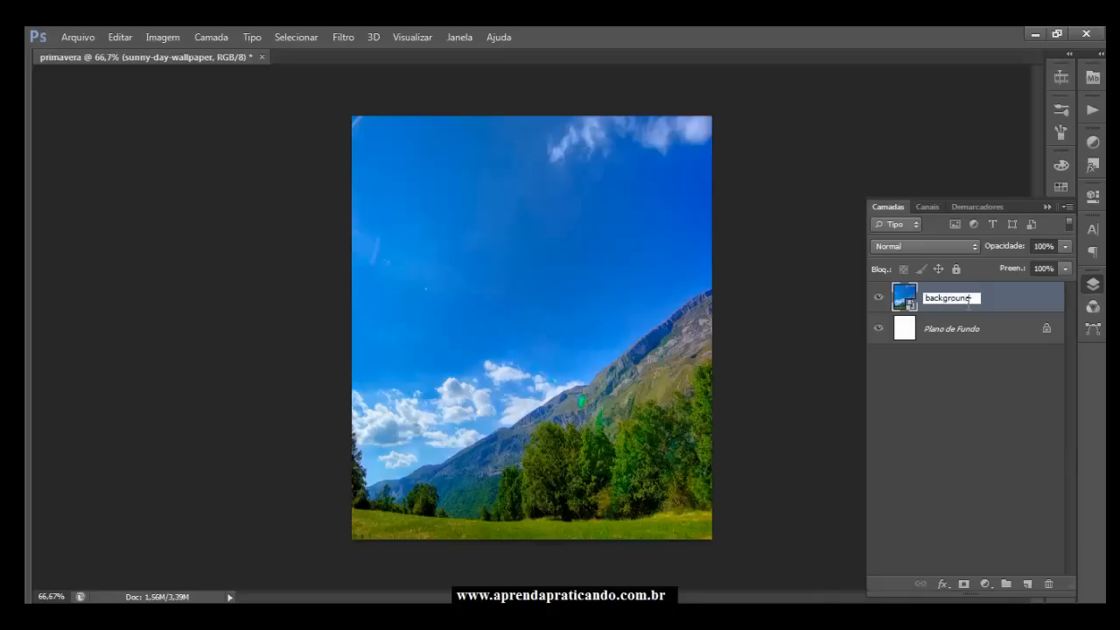
text(kground)
key(Return)
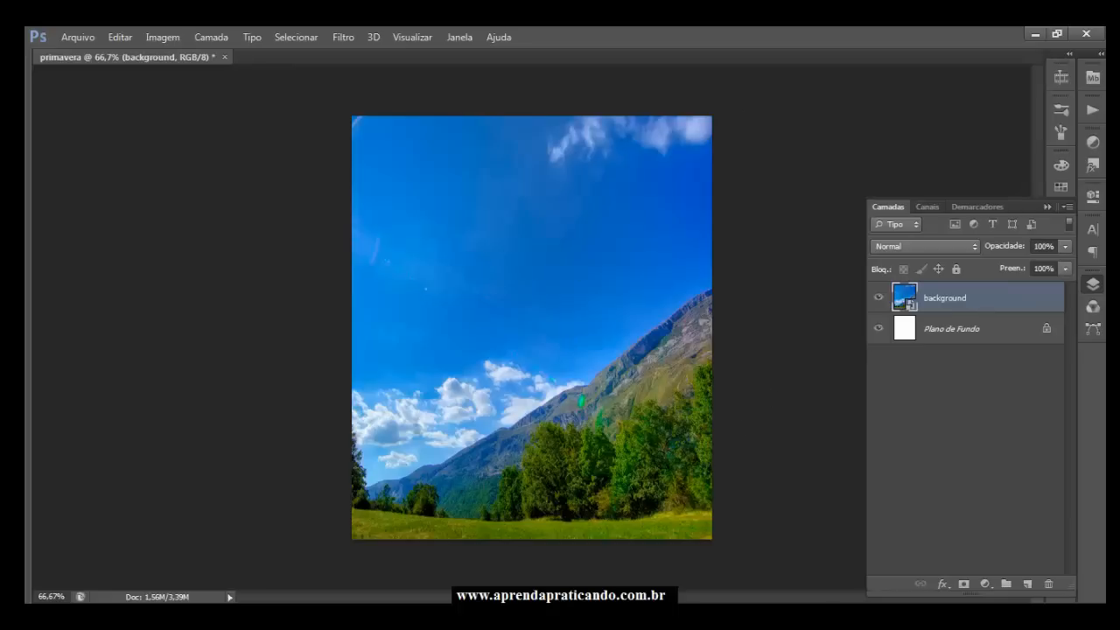
Switch to the intrudução folder and place the mãos image into the primavera document in Photoshop
click(206, 616)
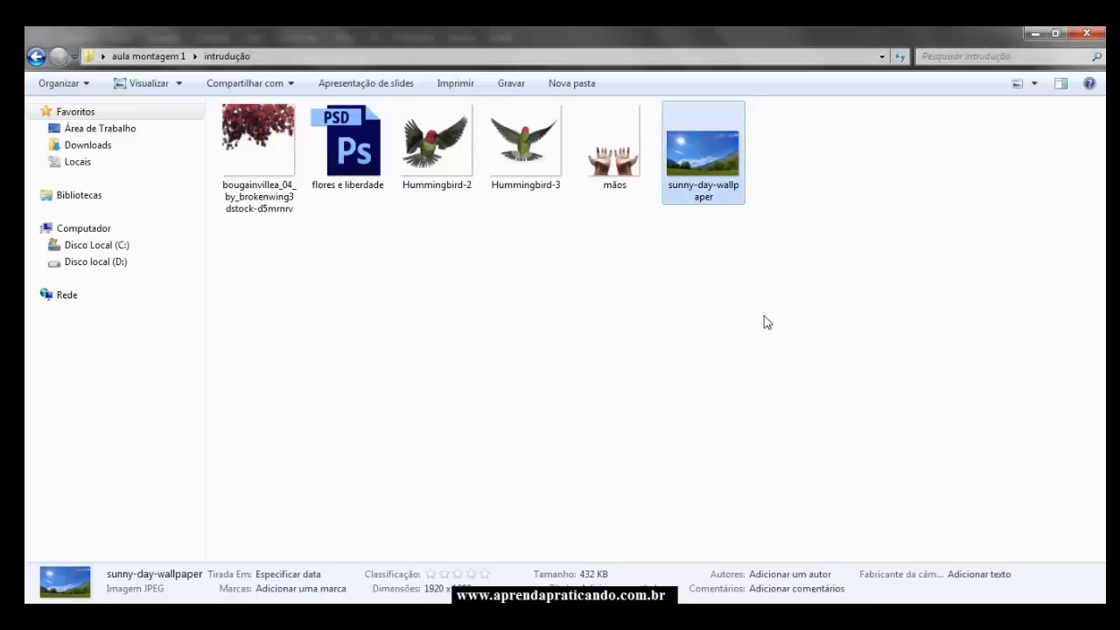
click(626, 179)
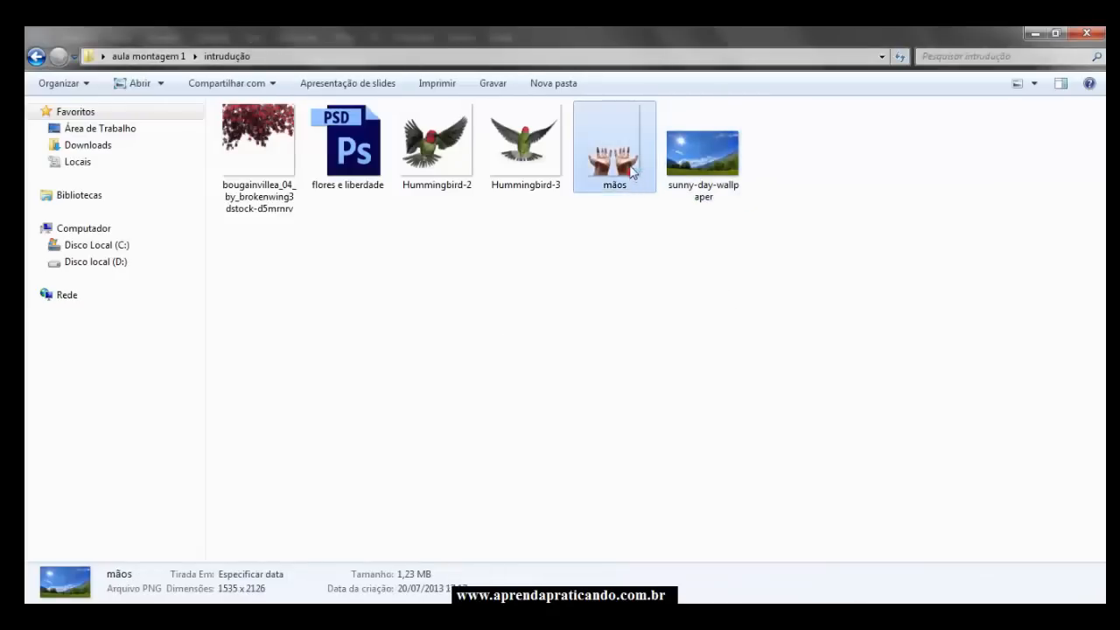
drag(626, 179, 504, 399)
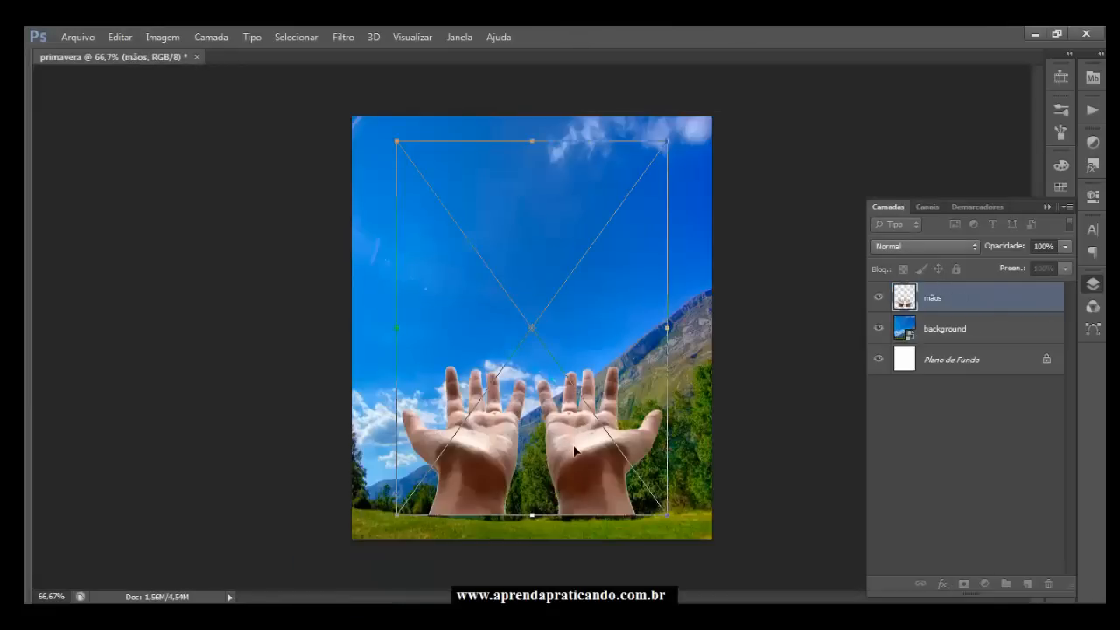
Move the hands down so the wrists meet the lower canvas edge, keeping their original placed size, and confirm the placement
drag(575, 452, 576, 478)
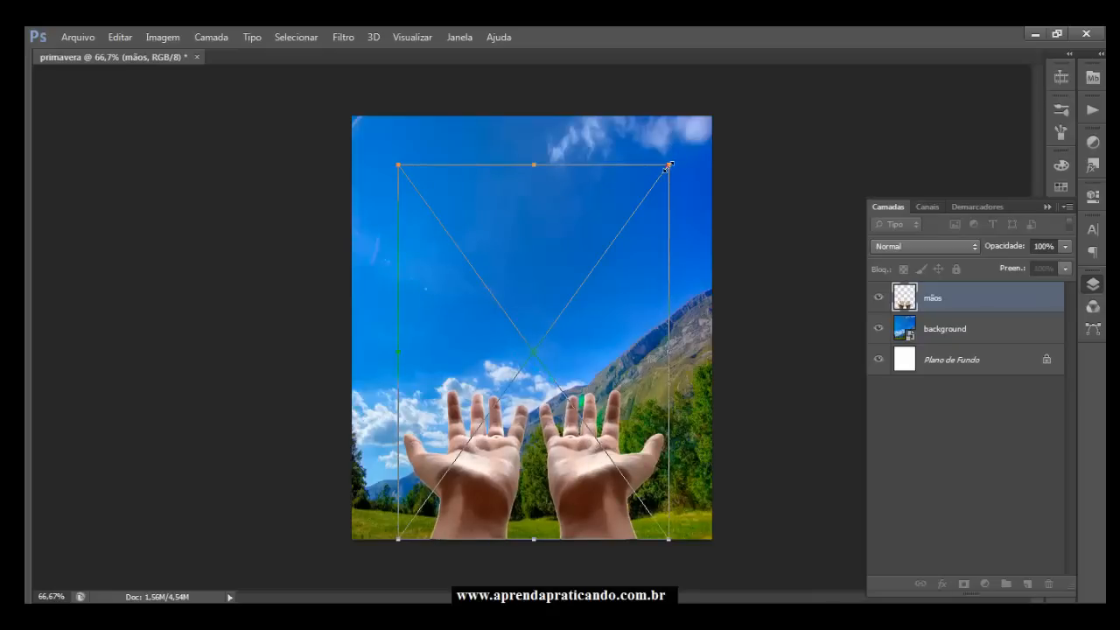
drag(665, 166, 681, 147)
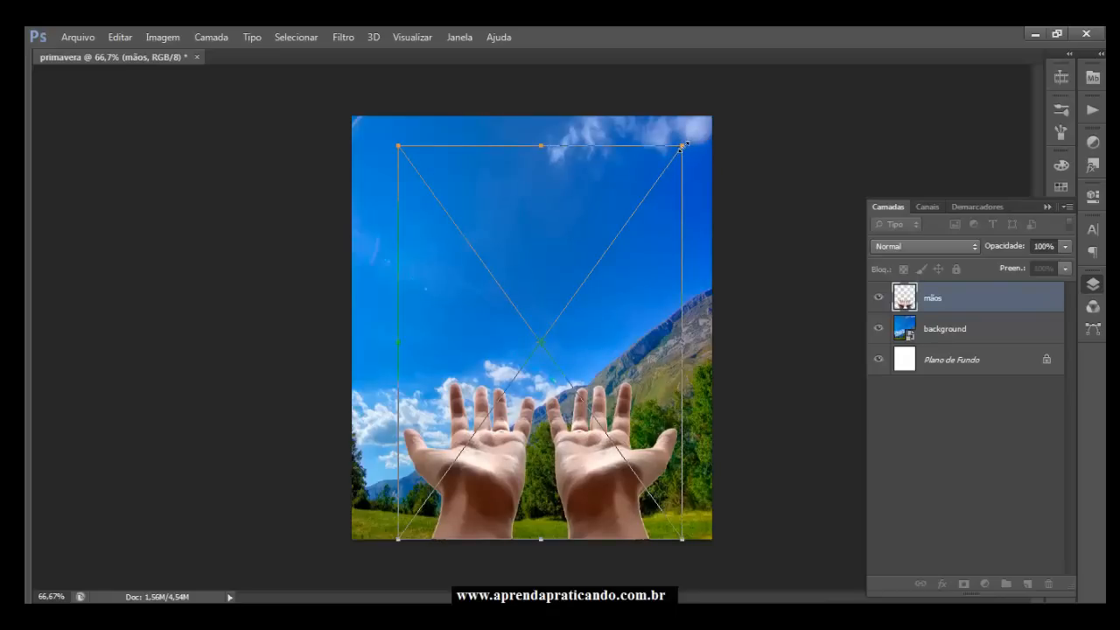
drag(683, 146, 696, 183)
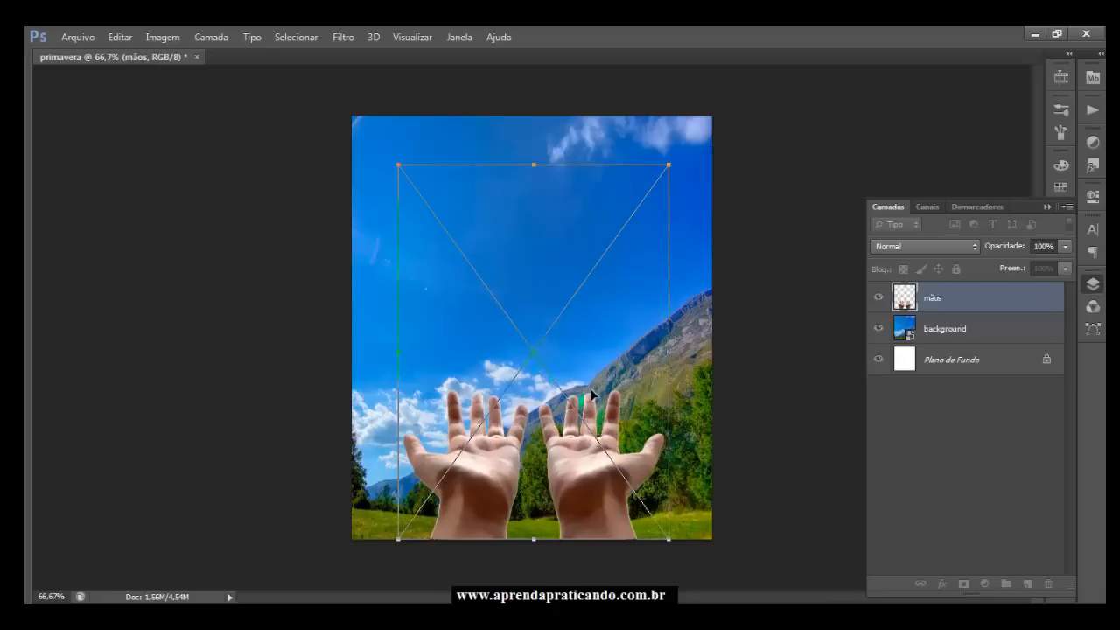
key(Return)
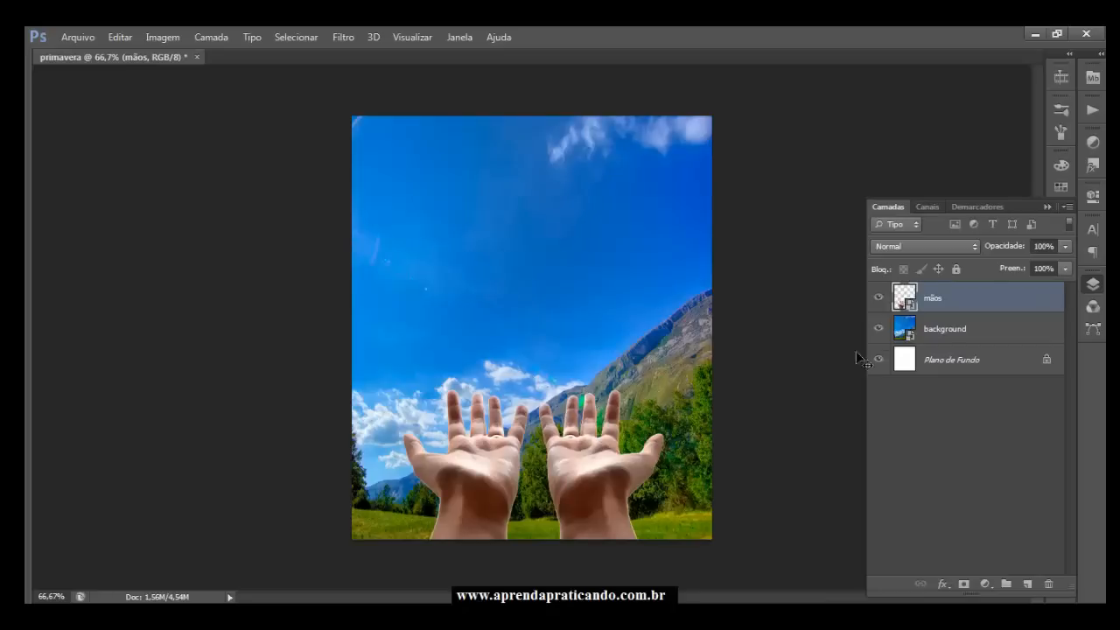
Select the mãos layer and place the Hummingbird-3 image from the intrudução folder above it in the primavera document
click(949, 331)
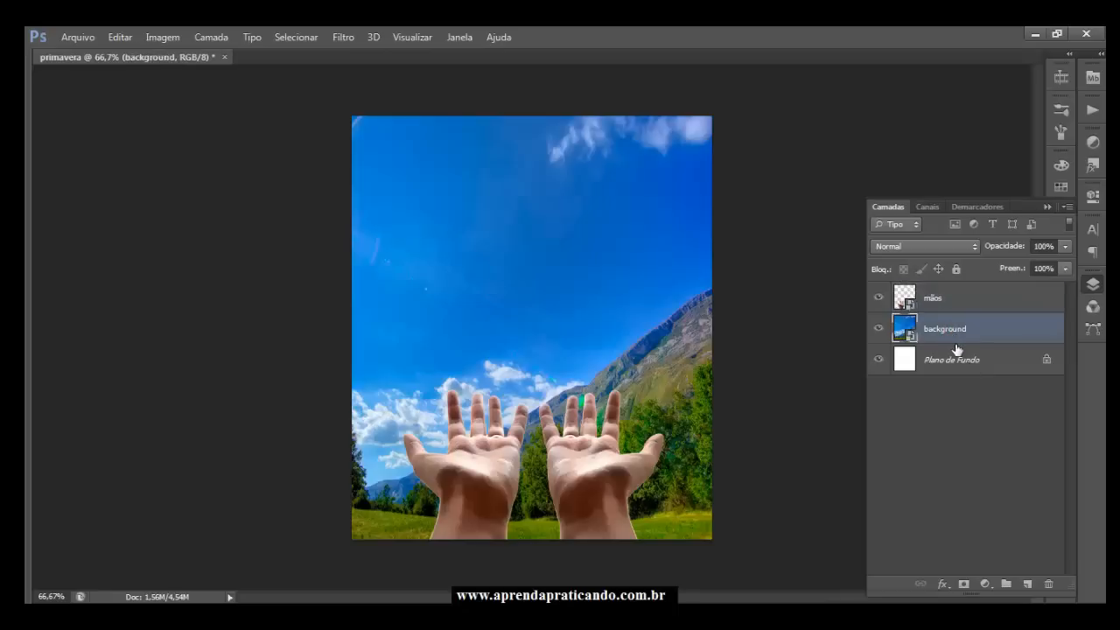
click(947, 301)
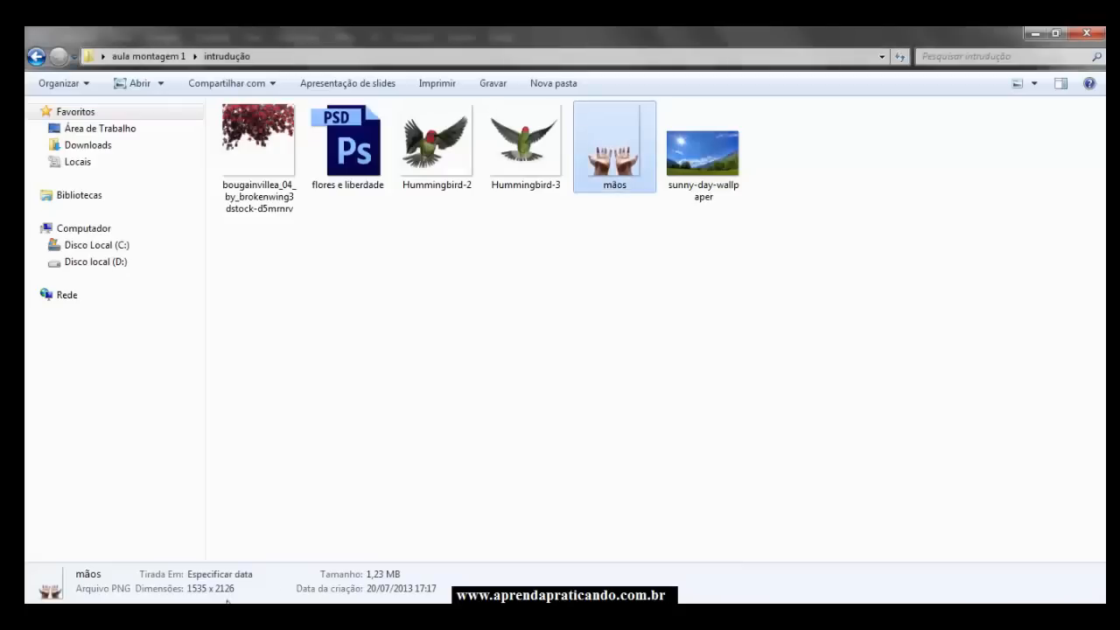
click(193, 542)
click(535, 157)
drag(539, 162, 494, 442)
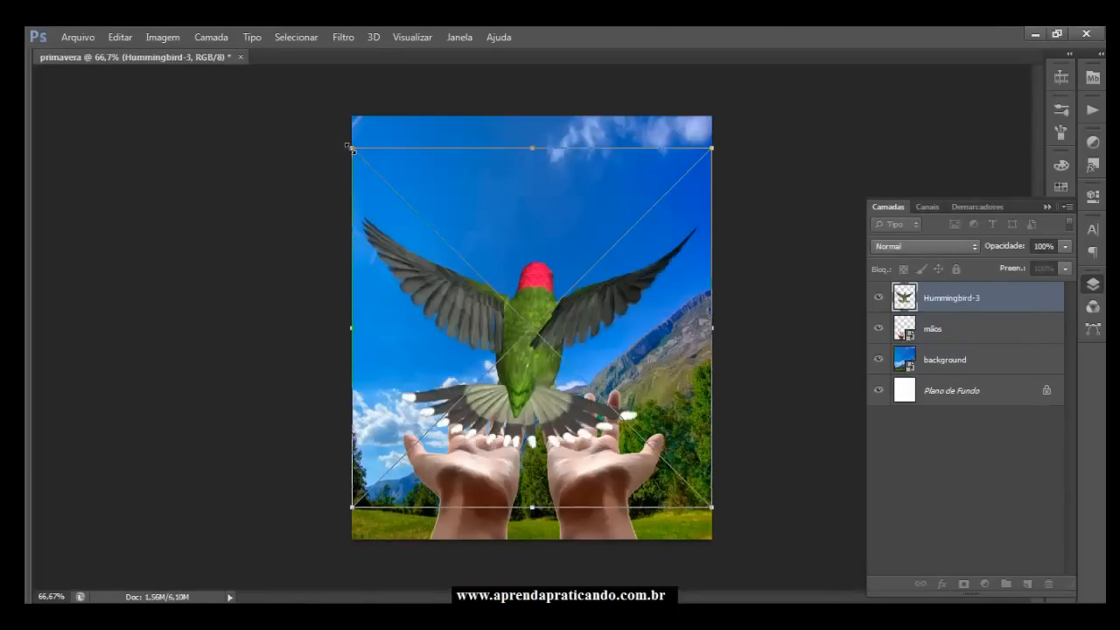
Scale the hummingbird down to about two thirds of its placed size and position it centred just above the fingertips
drag(350, 148, 440, 236)
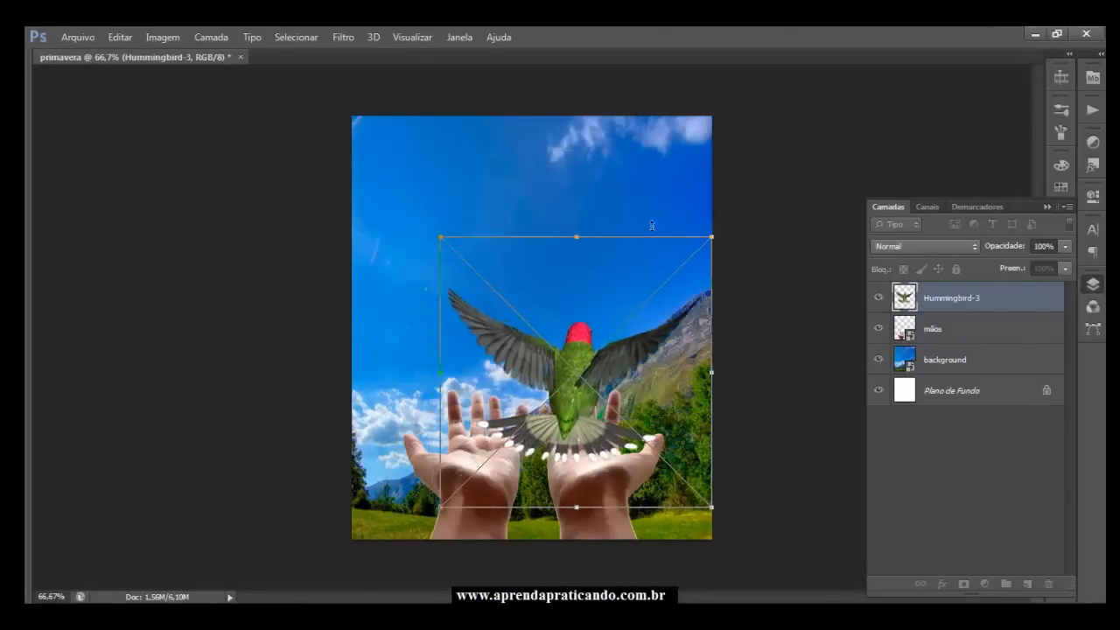
drag(717, 234, 692, 259)
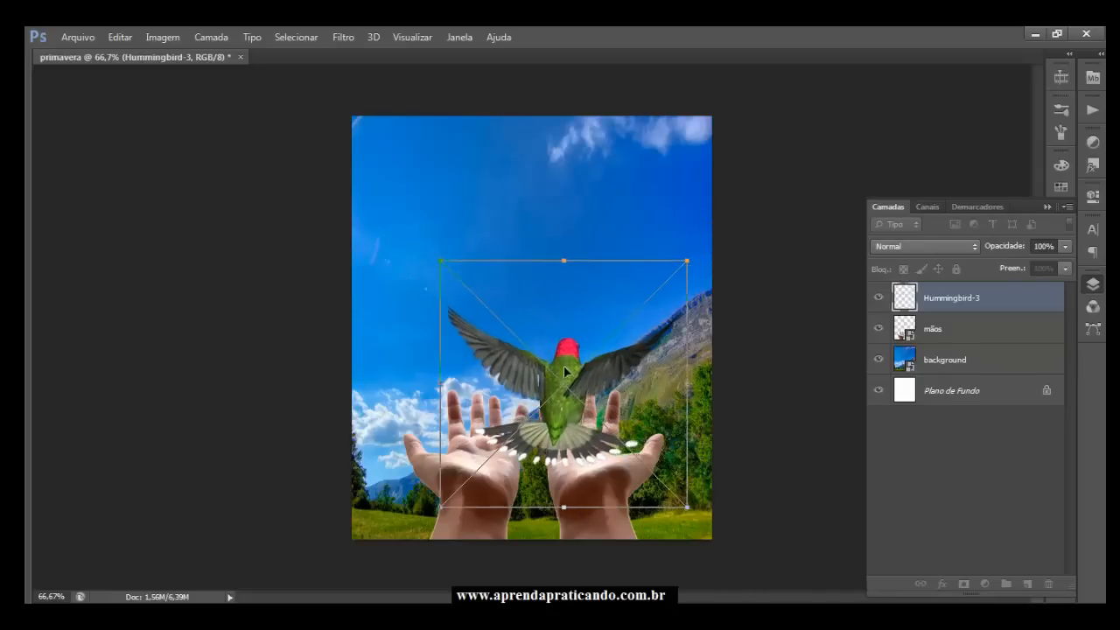
drag(564, 375, 548, 329)
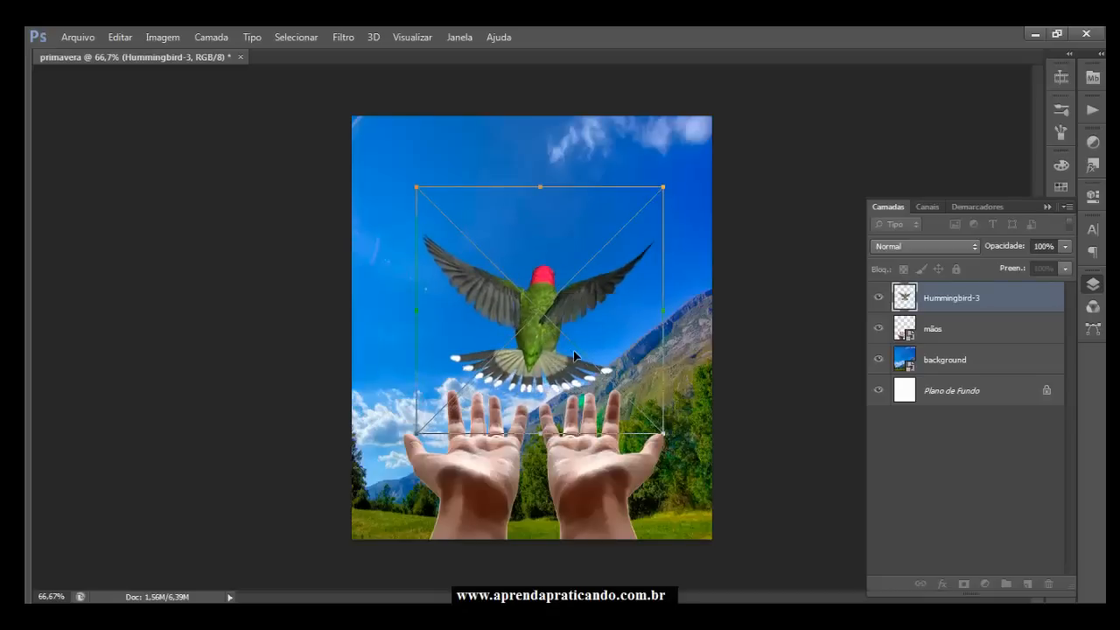
key(Return)
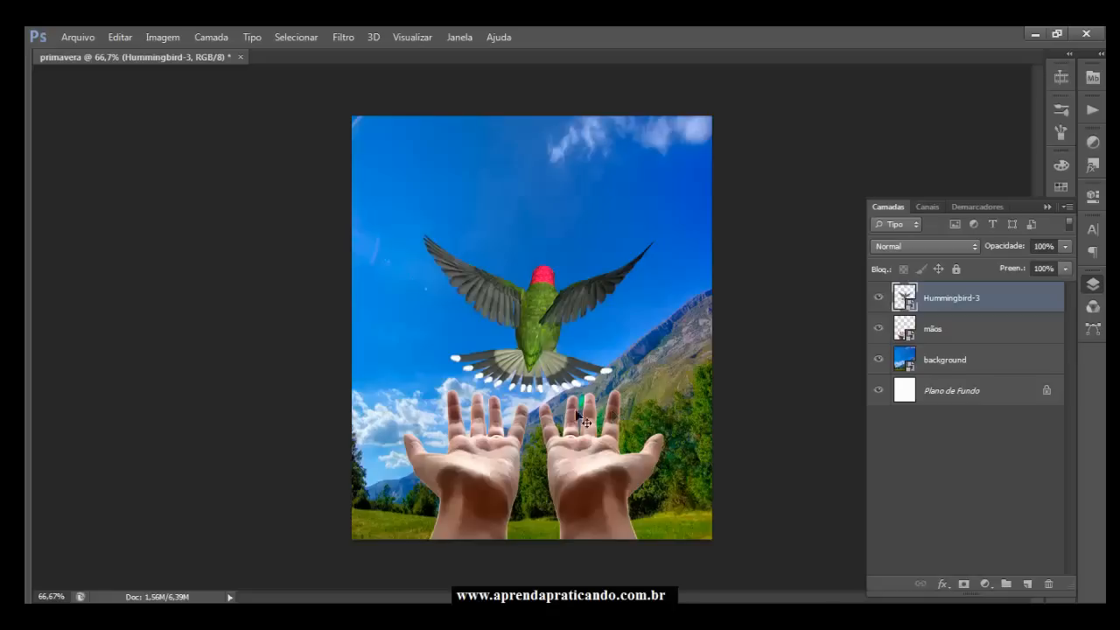
Switch to the intrudução folder and place the bougainvillea image into the primavera document in Photoshop
mouse_move(341, 618)
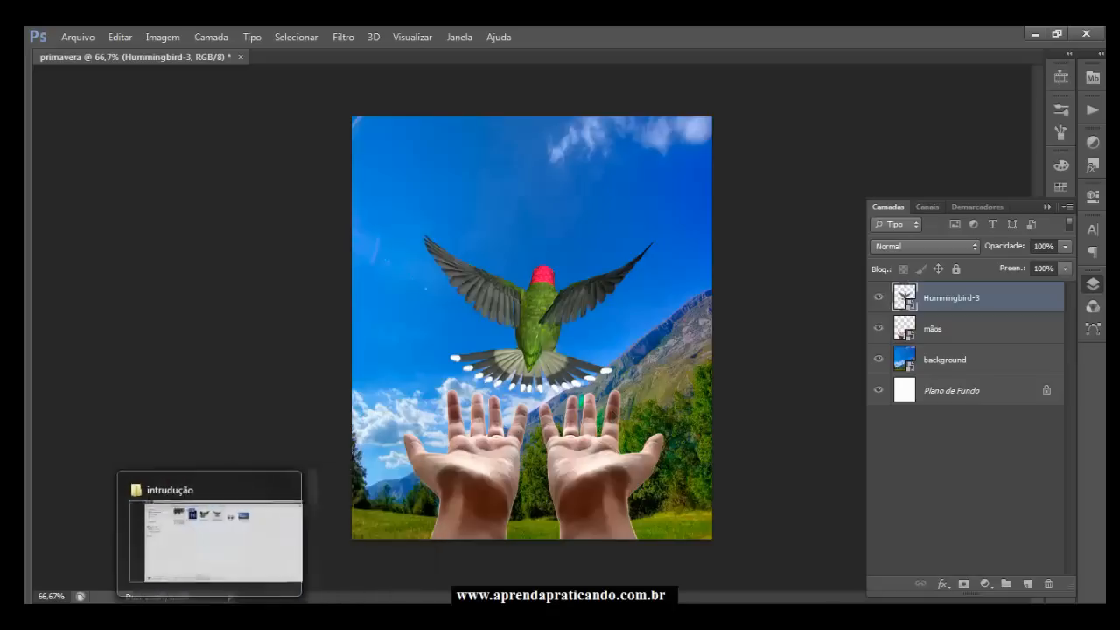
click(215, 617)
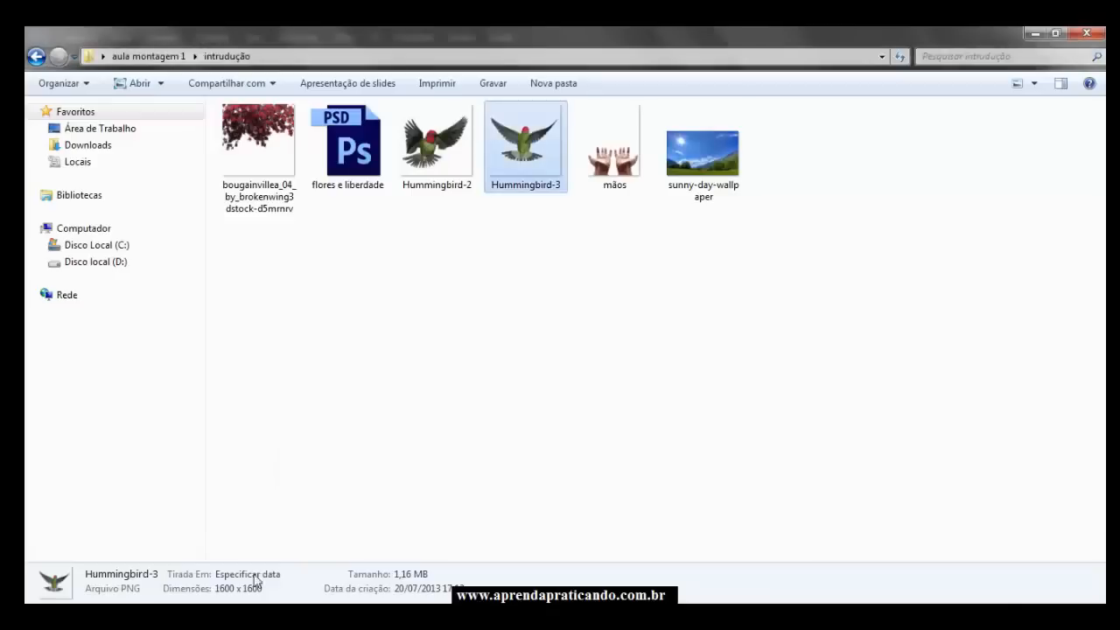
click(274, 151)
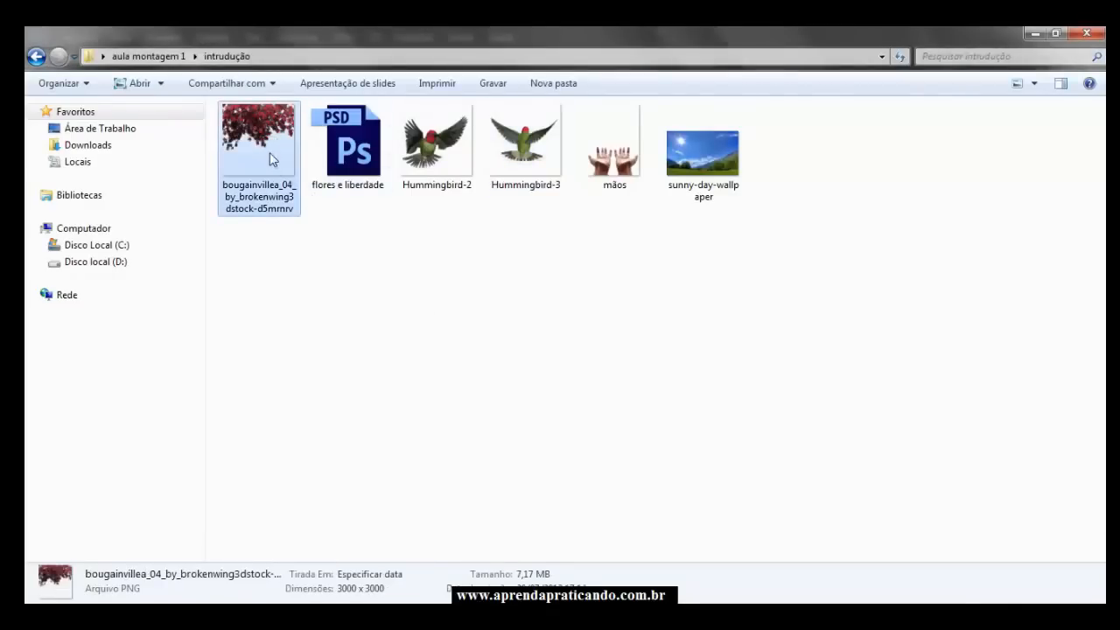
drag(269, 152, 405, 475)
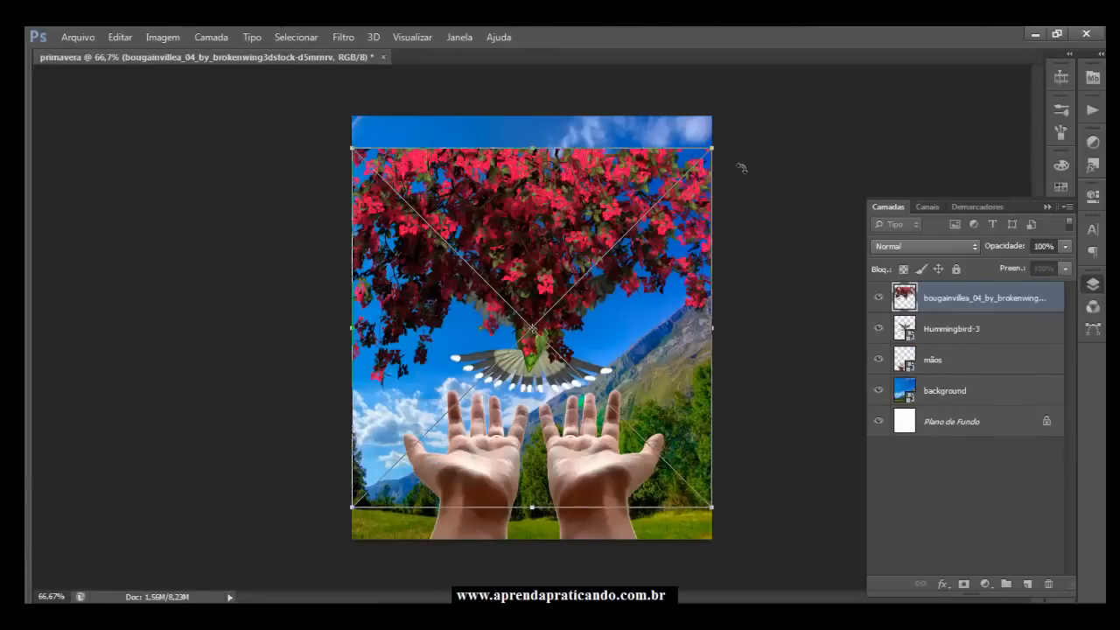
Rotate the bougainvillea about 83° clockwise and move it so its branches enter from the canvas's upper right edge
drag(587, 189, 659, 158)
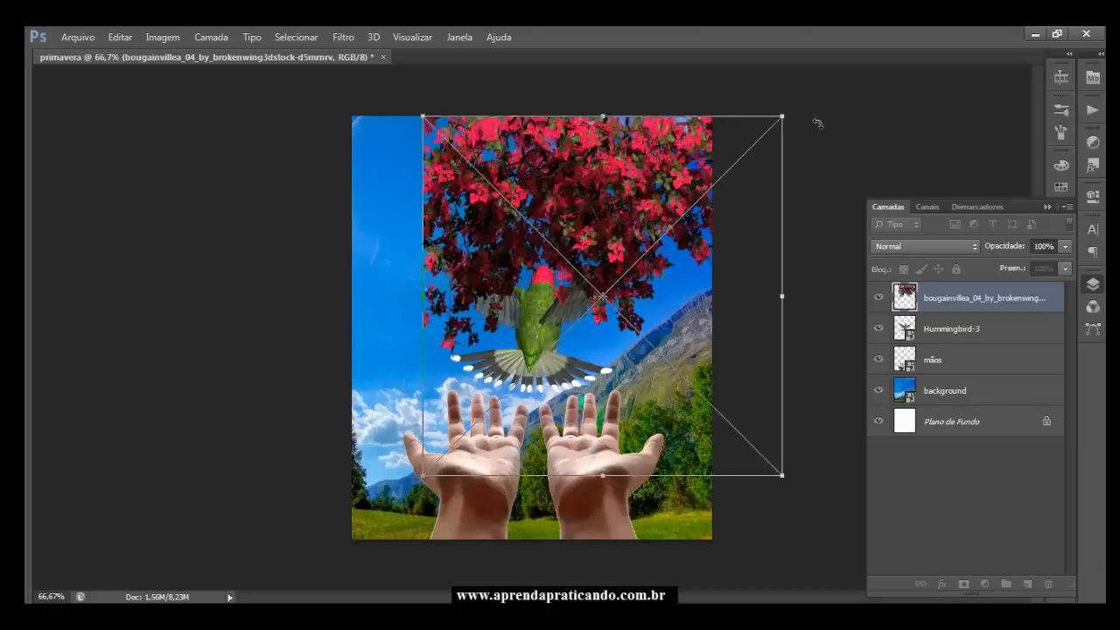
drag(829, 154, 757, 442)
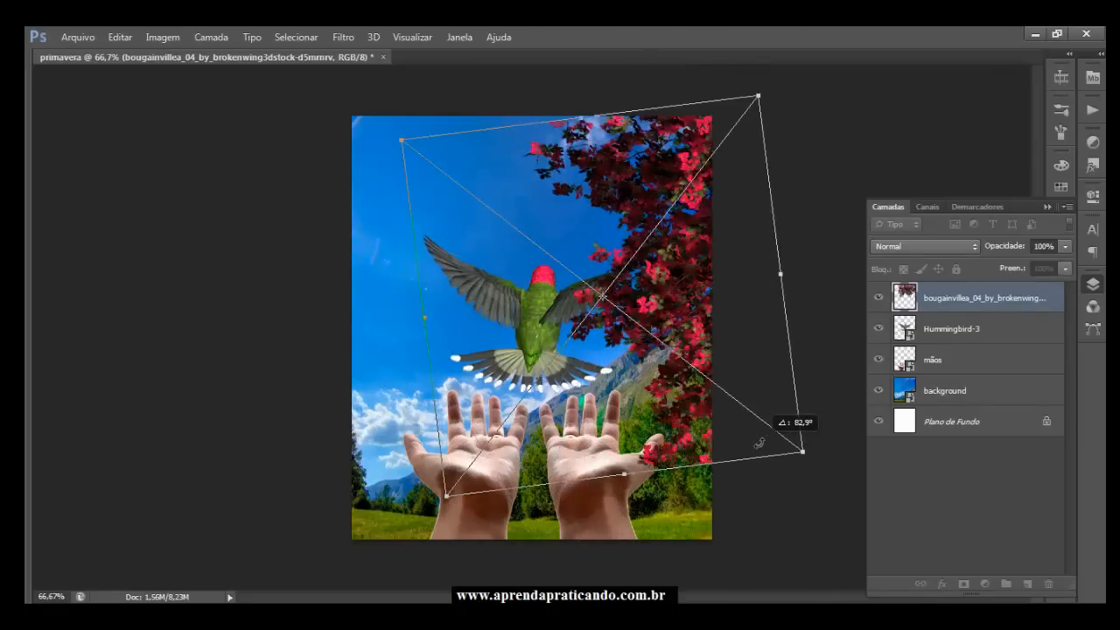
drag(691, 275, 759, 250)
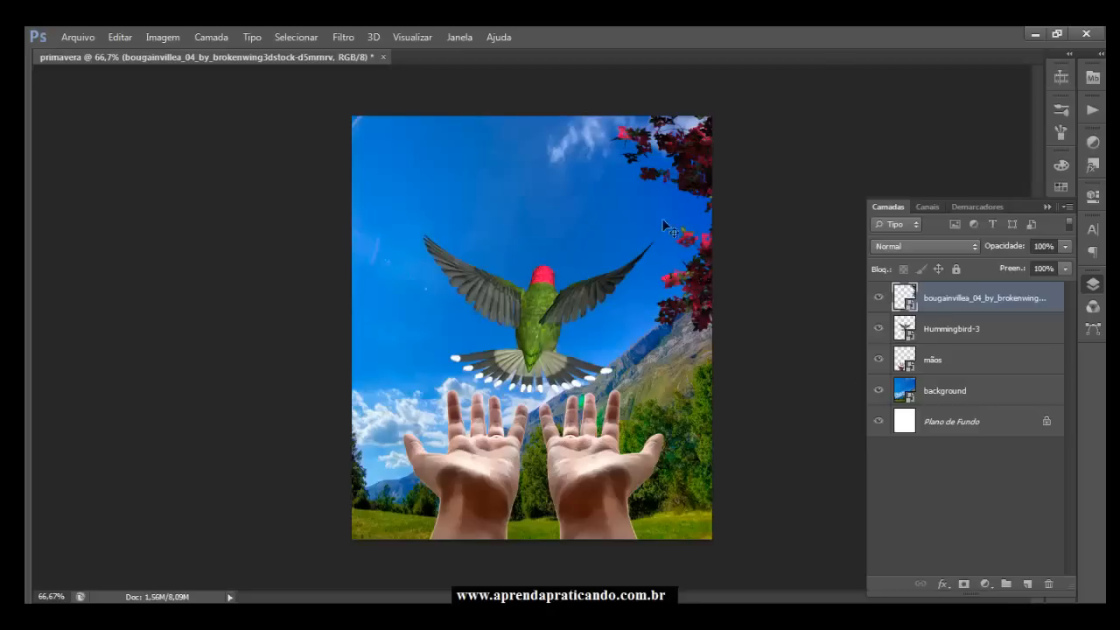
Rename the bougainvillea layer as flores1
double_click(949, 301)
text(flores1)
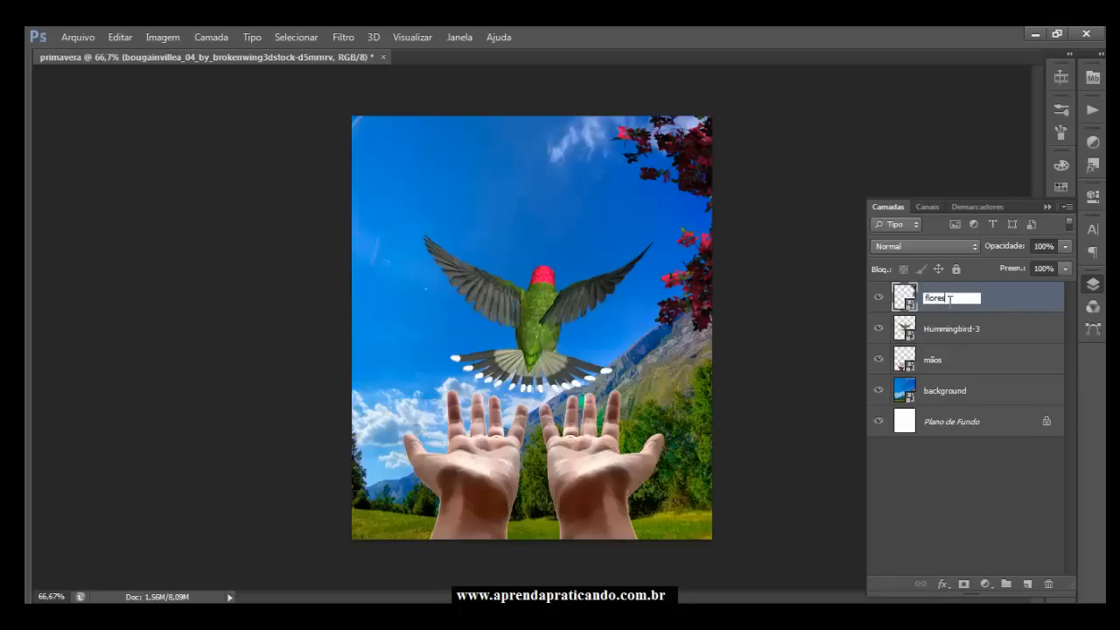
key(Return)
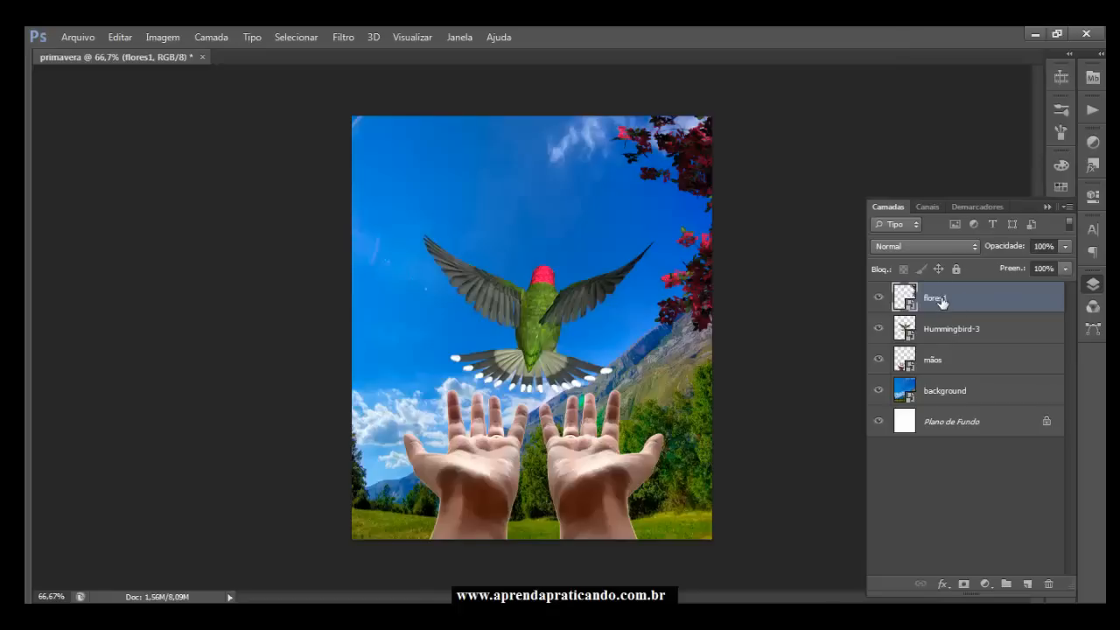
Duplicate the flores1 layer and rename the copy as flores2
key(ctrl+j)
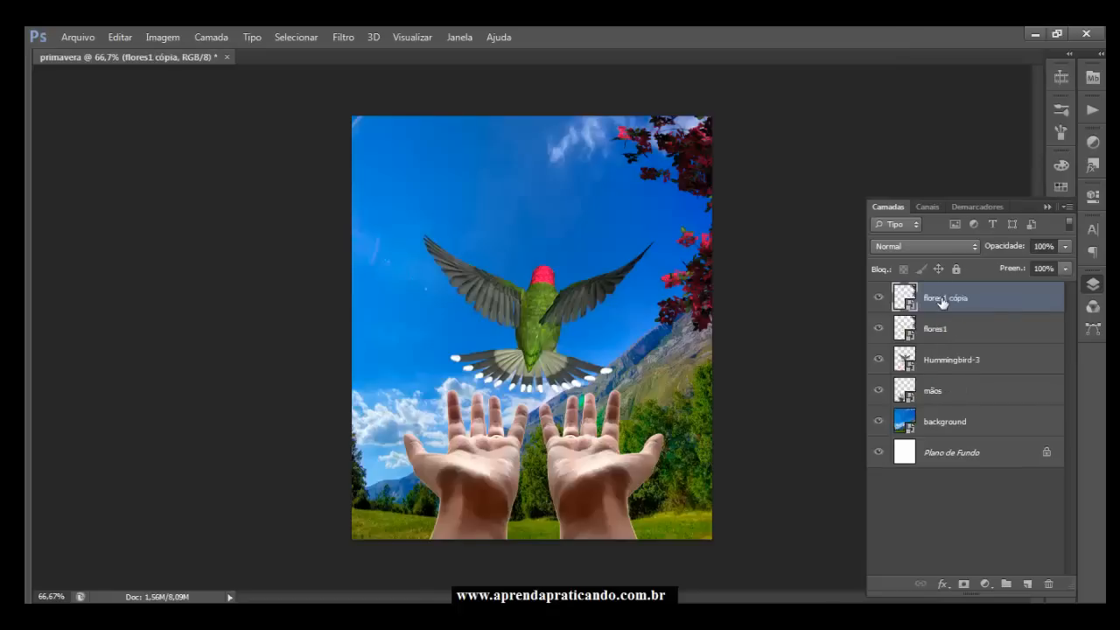
double_click(944, 300)
drag(945, 299, 967, 298)
text(2)
key(Return)
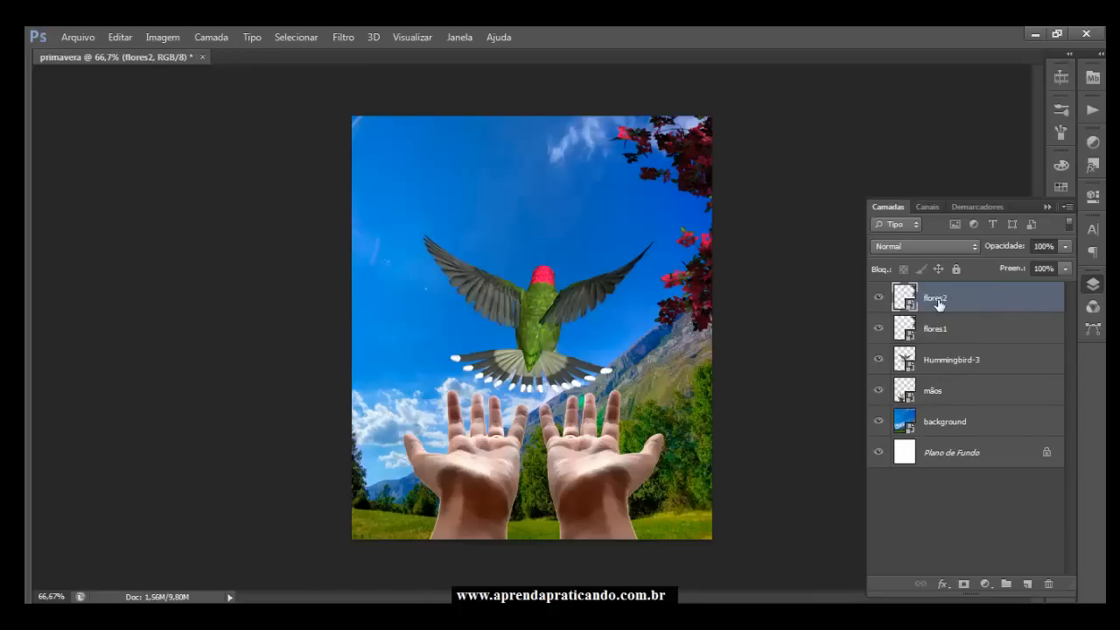
Rename the Hummingbird-3 layer as beija flor1
double_click(947, 360)
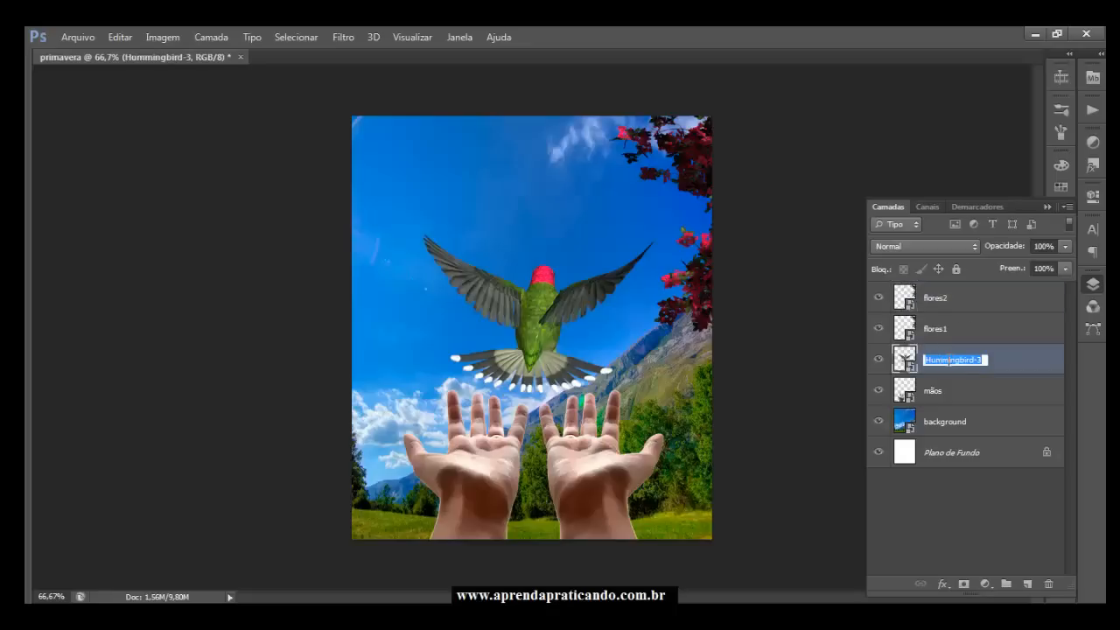
text(beija)
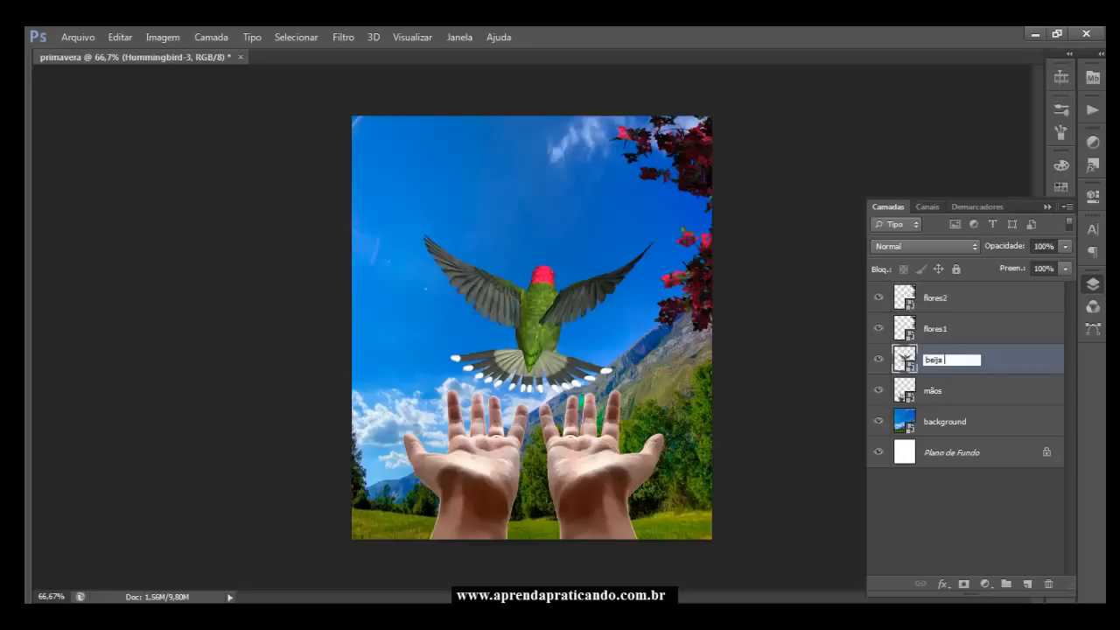
text( flor1)
key(Return)
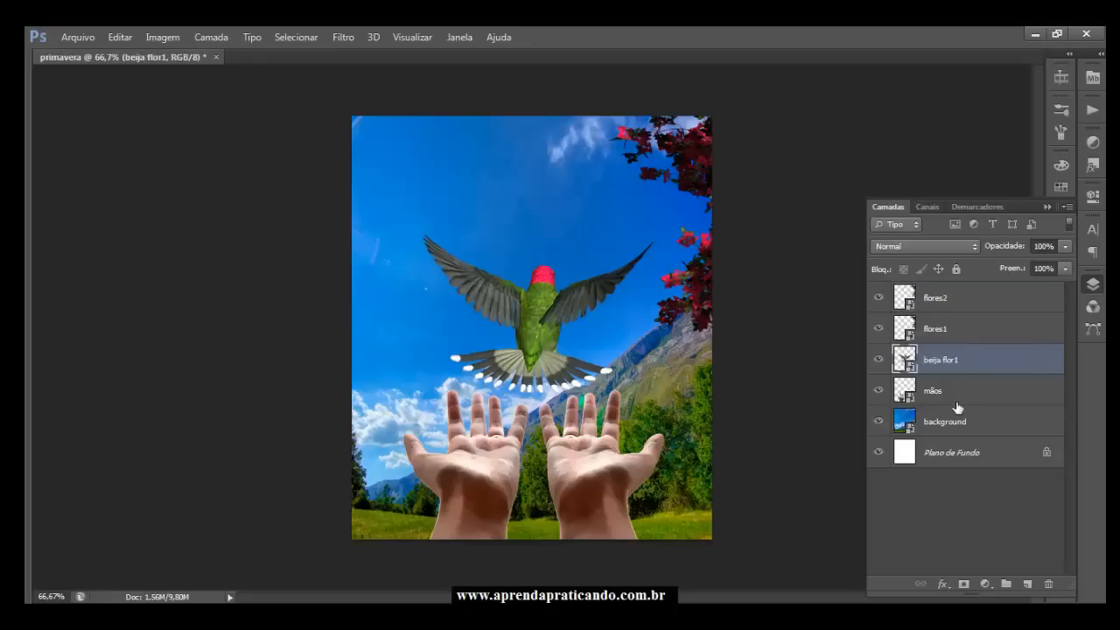
Flip the flores1 layer horizontally, then rotate and move it so its branches enter from the canvas's upper left corner
click(932, 329)
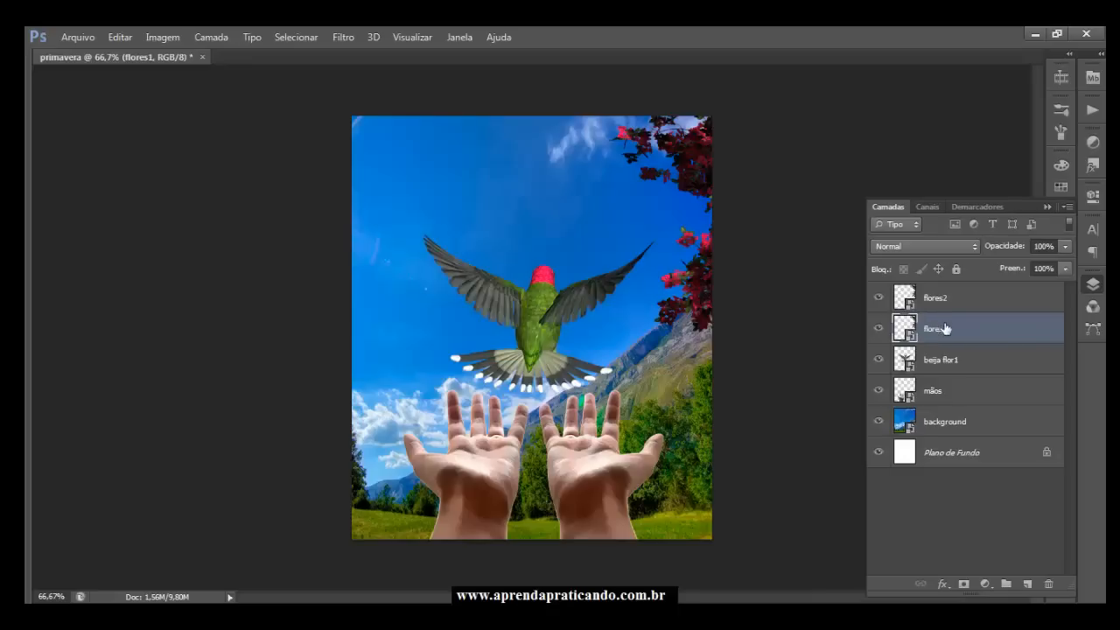
drag(703, 265, 418, 272)
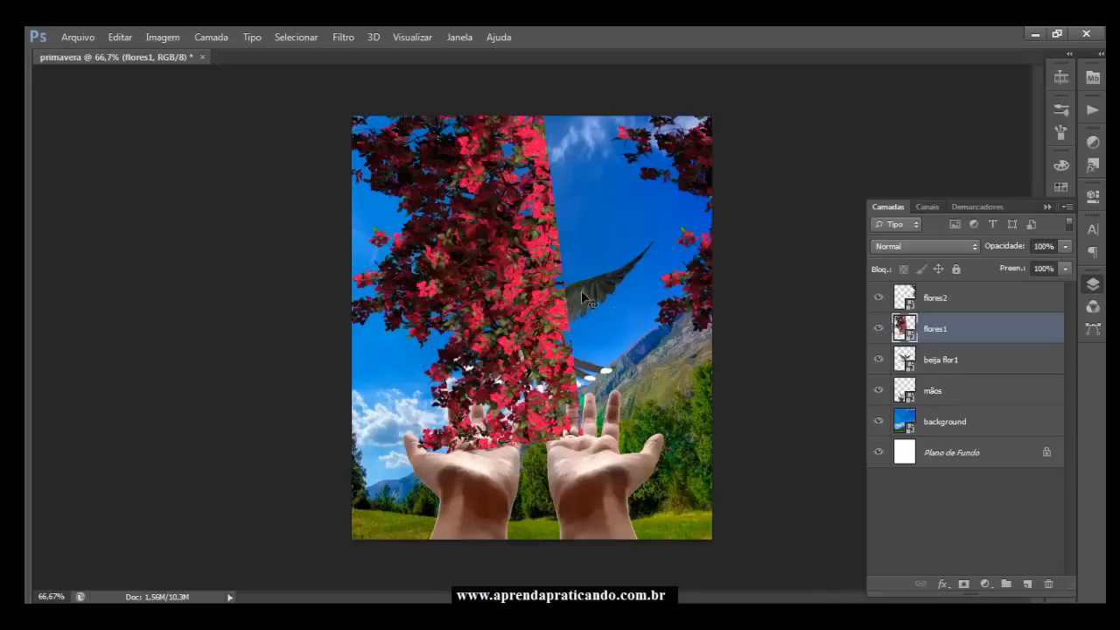
key(ctrl+t)
right_click(521, 274)
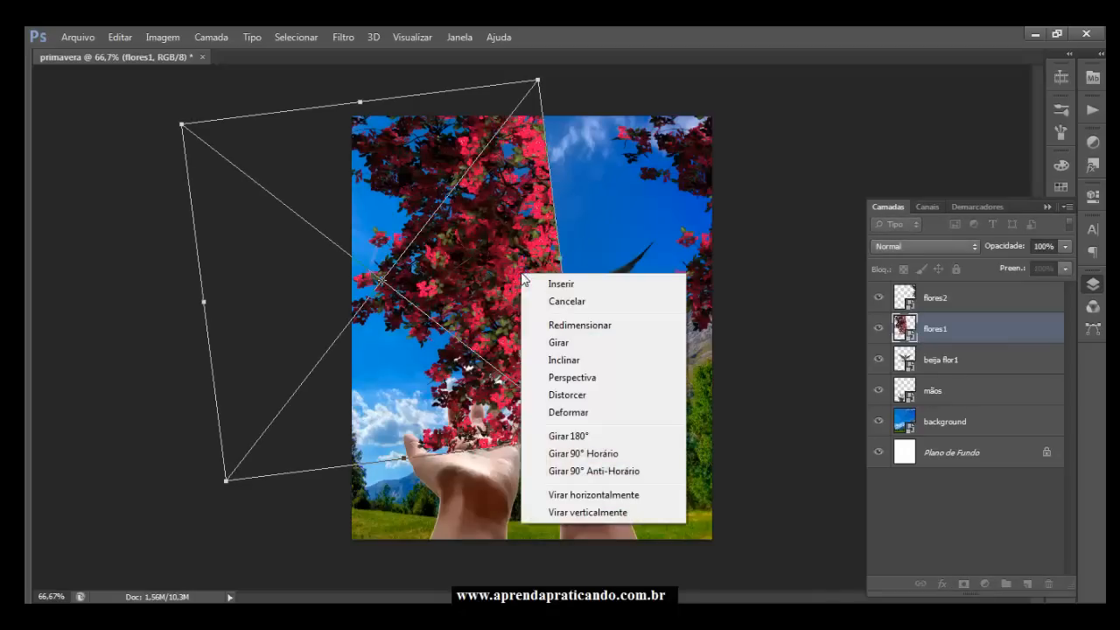
click(594, 495)
drag(369, 216, 373, 199)
drag(594, 470, 540, 481)
drag(386, 301, 369, 249)
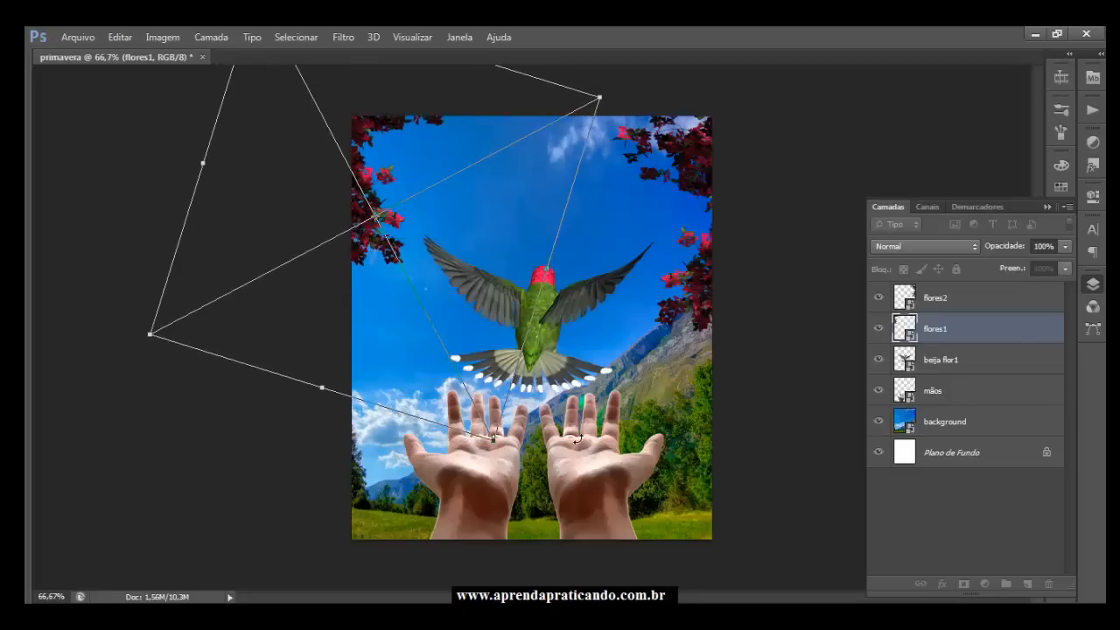
key(Return)
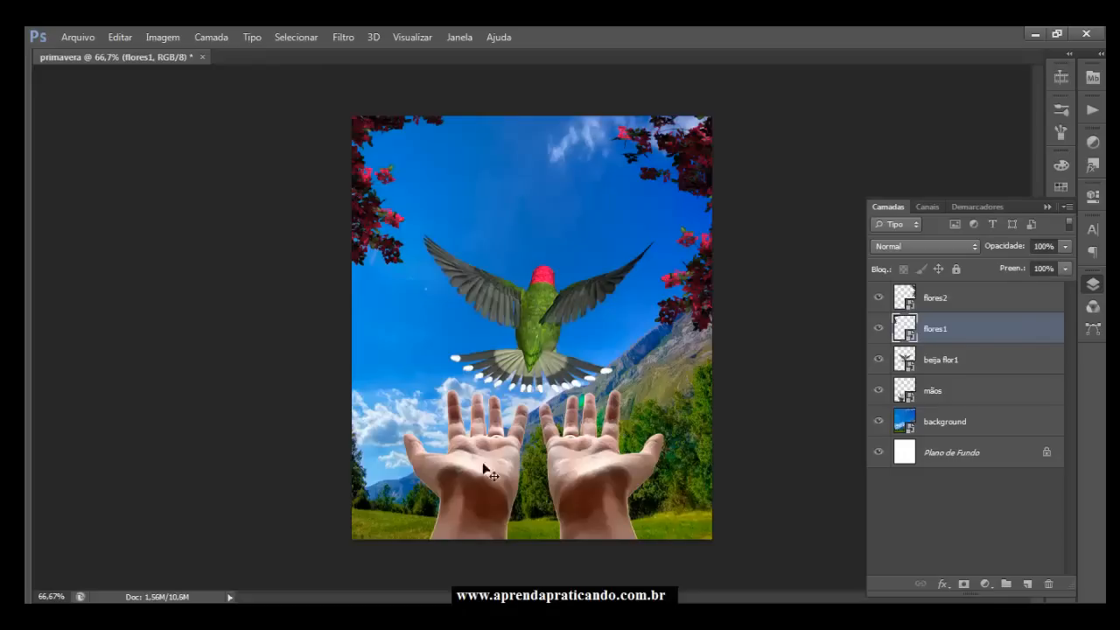
Place Hummingbird-2 from the intrudução folder above flores1 and shrink it to just over a quarter size beside the upper right flowers
click(249, 615)
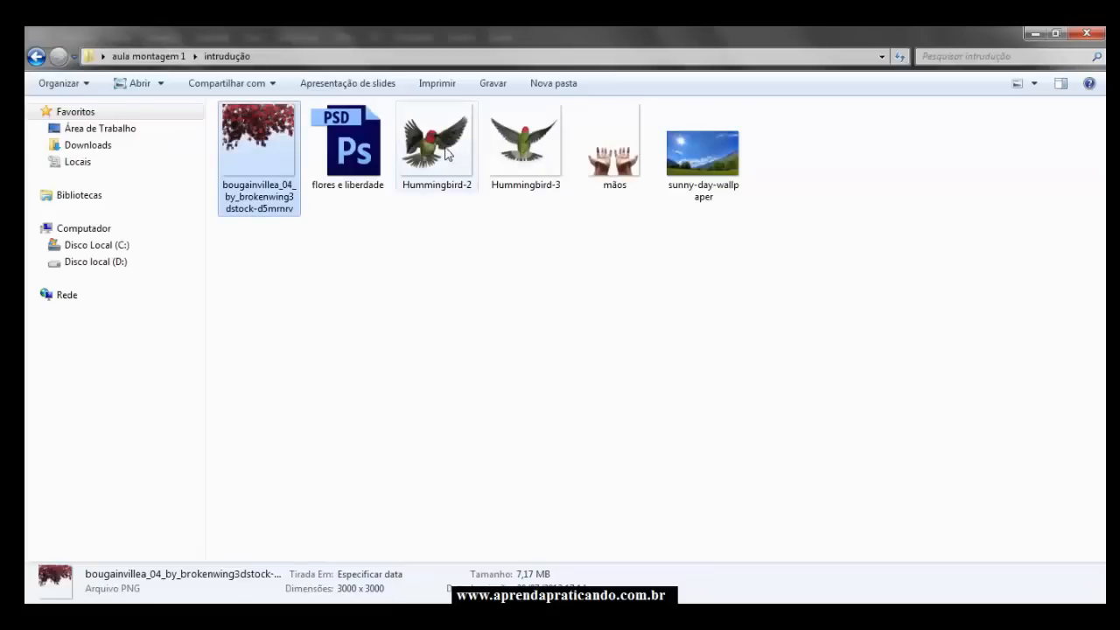
drag(442, 148, 431, 472)
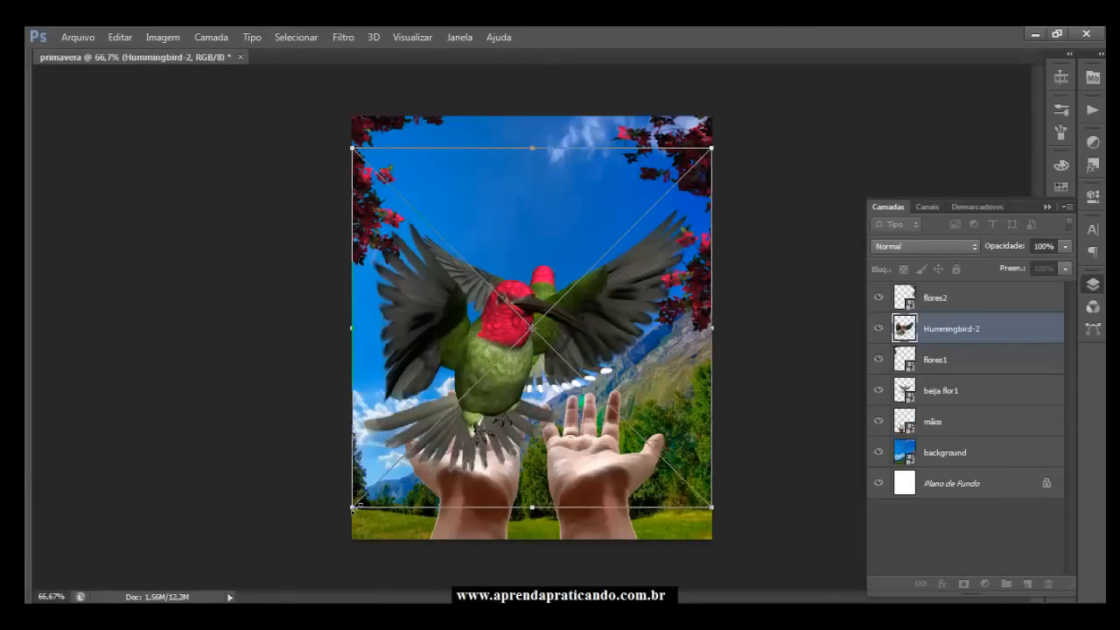
drag(378, 481, 591, 270)
drag(646, 219, 603, 152)
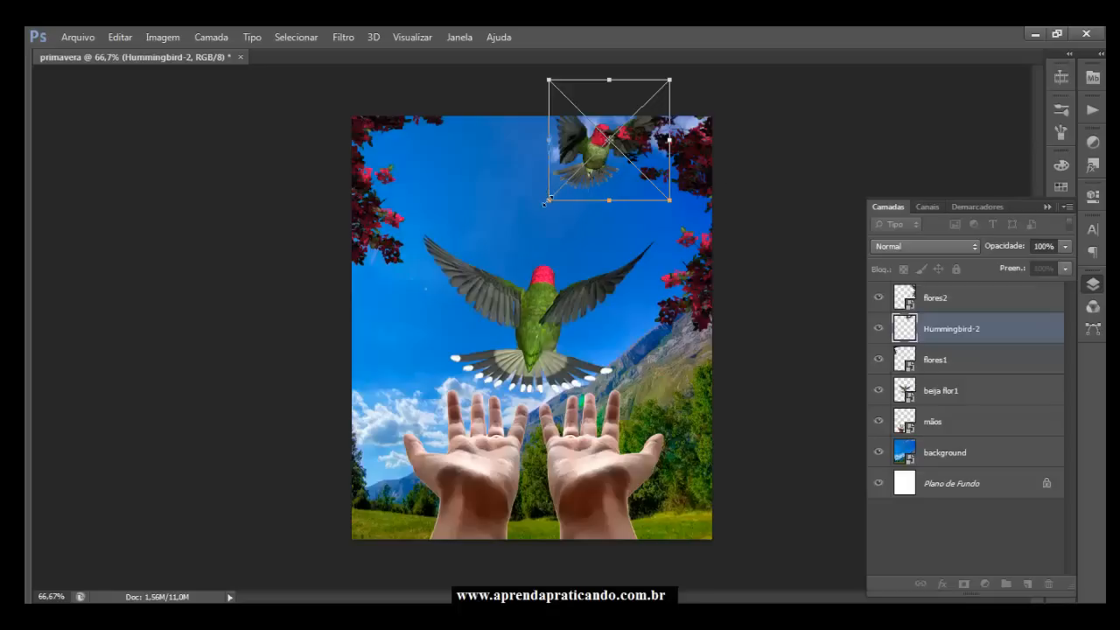
drag(544, 203, 595, 175)
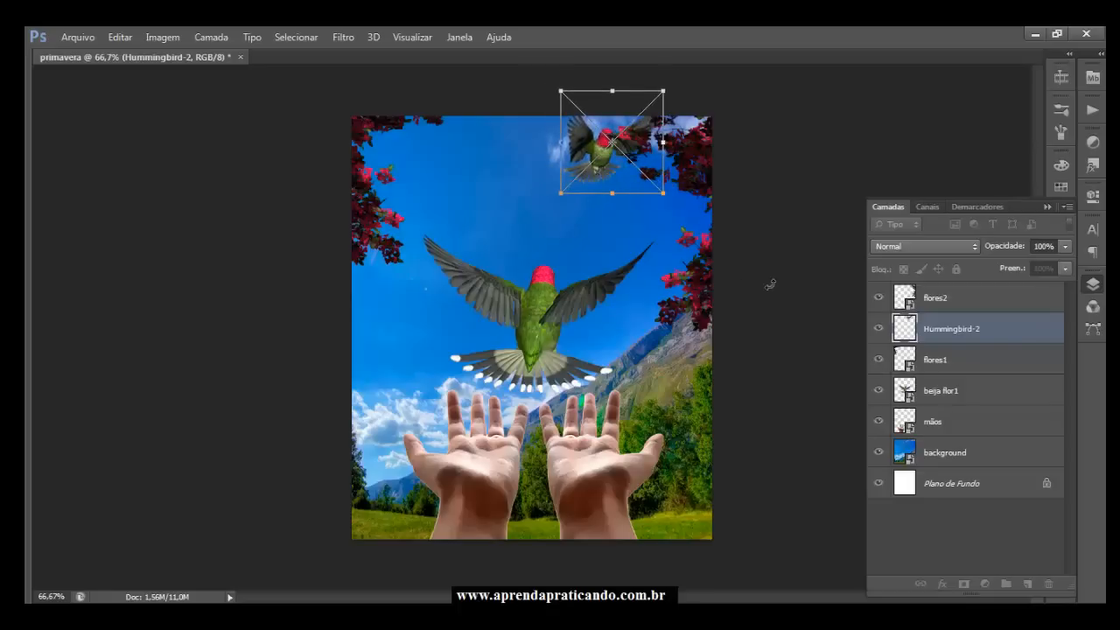
key(Return)
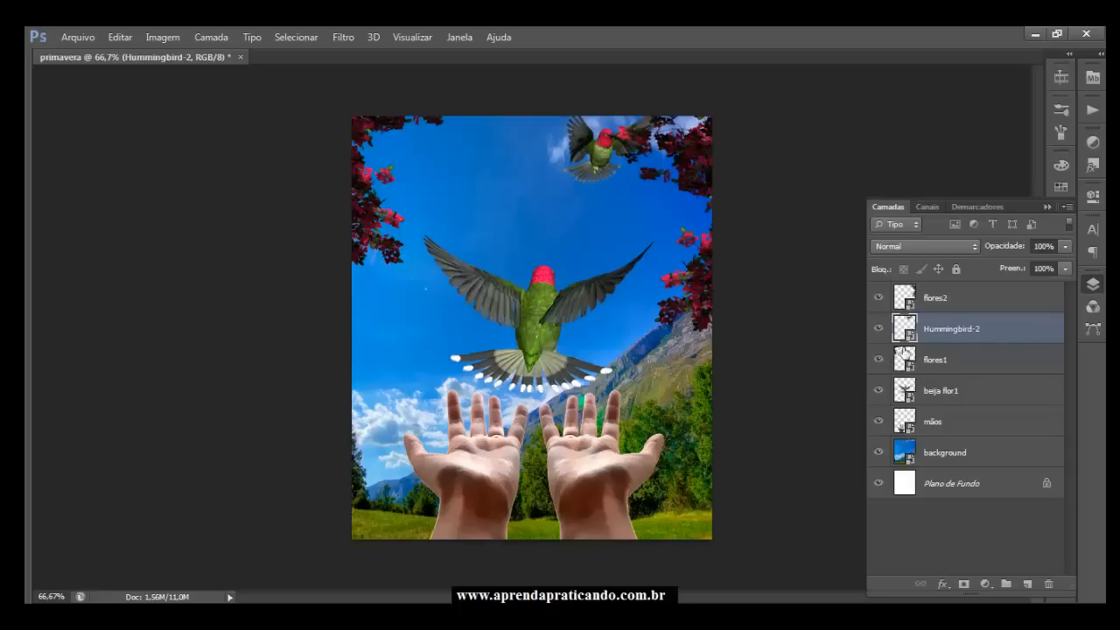
Toggle the flores2 layer's visibility off and on, and shift its branches slightly down and to the right near the small hummingbird
click(878, 297)
click(878, 298)
drag(696, 192, 709, 208)
click(932, 295)
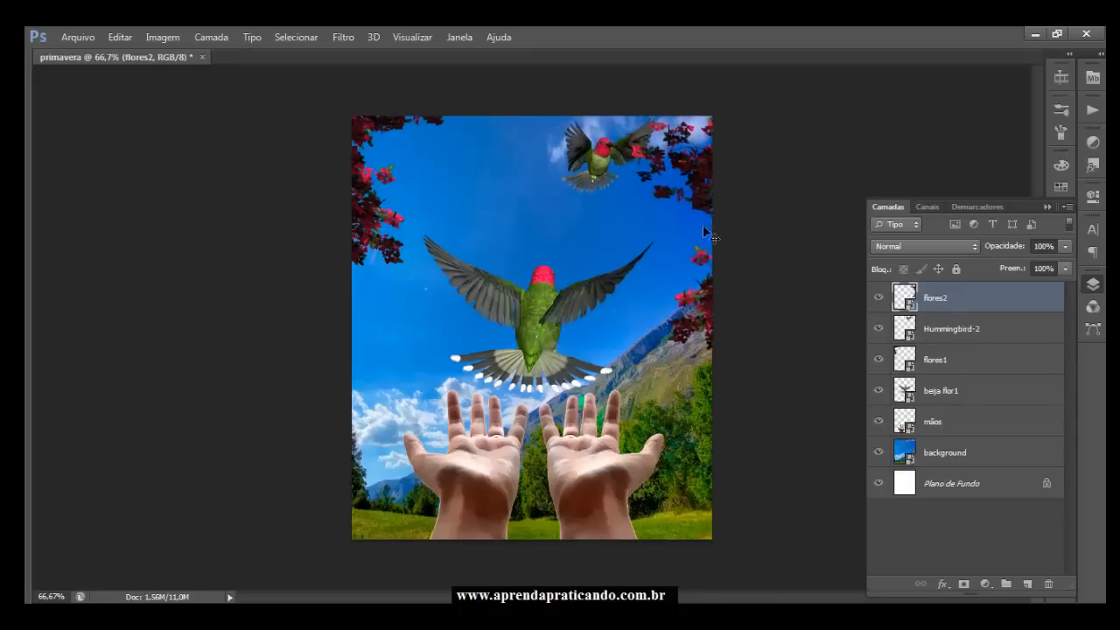
Move the Hummingbird-2 layer slightly right toward the flowers and nudge it back left in small increments
click(962, 330)
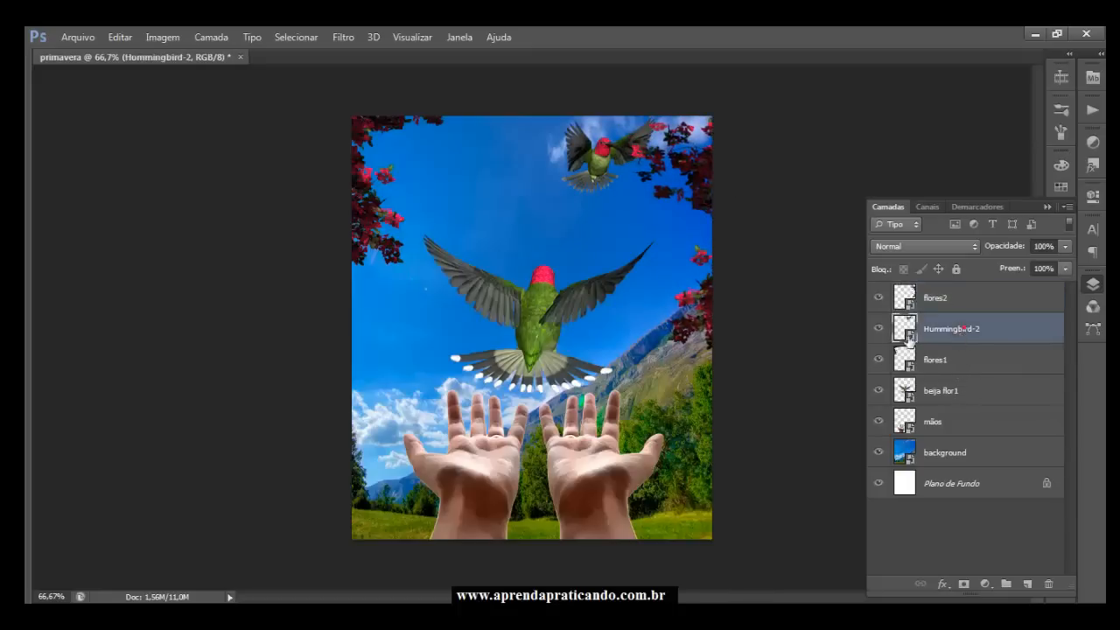
drag(592, 174, 600, 173)
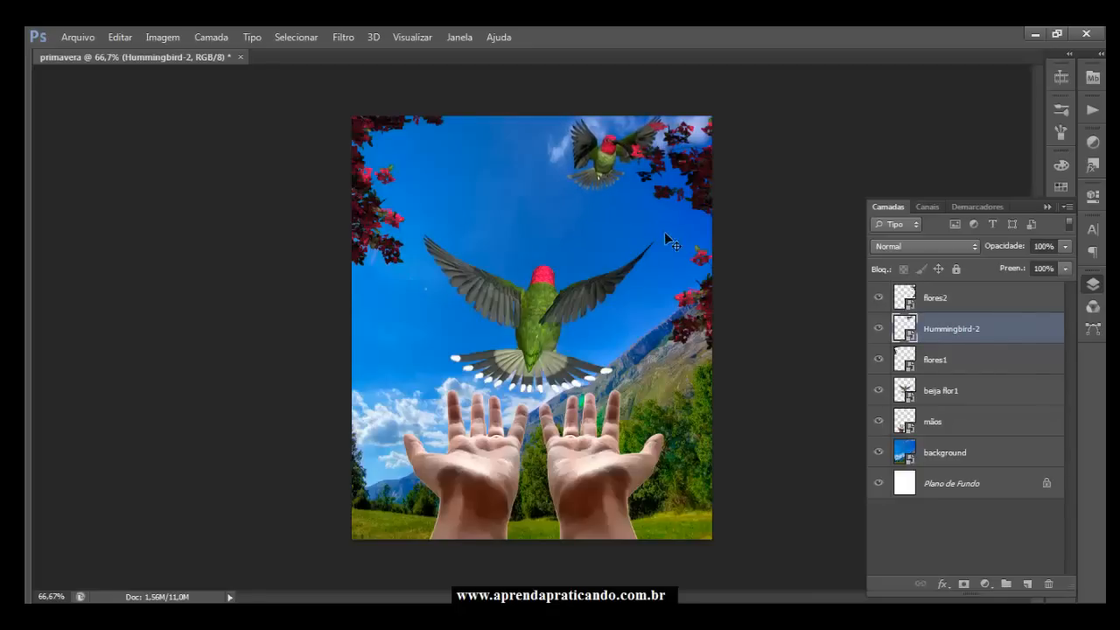
key(Left)
key(Left)
key(Left)
key(Left)
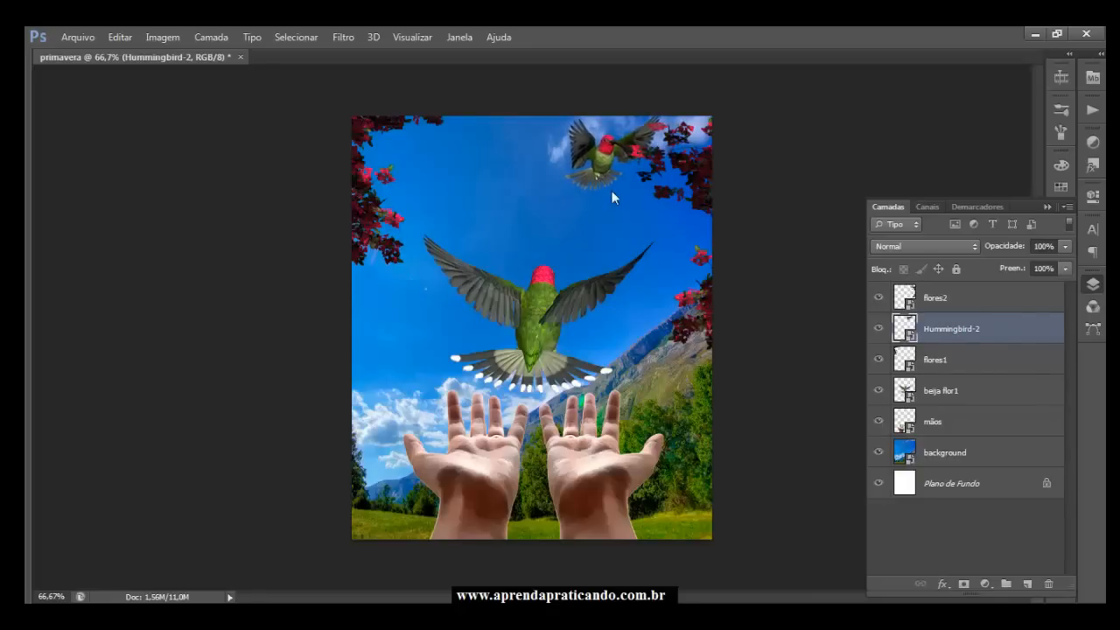
Move the flores2 layer slightly left and up so a blossom meets the small hummingbird's beak
click(943, 299)
drag(708, 184, 697, 184)
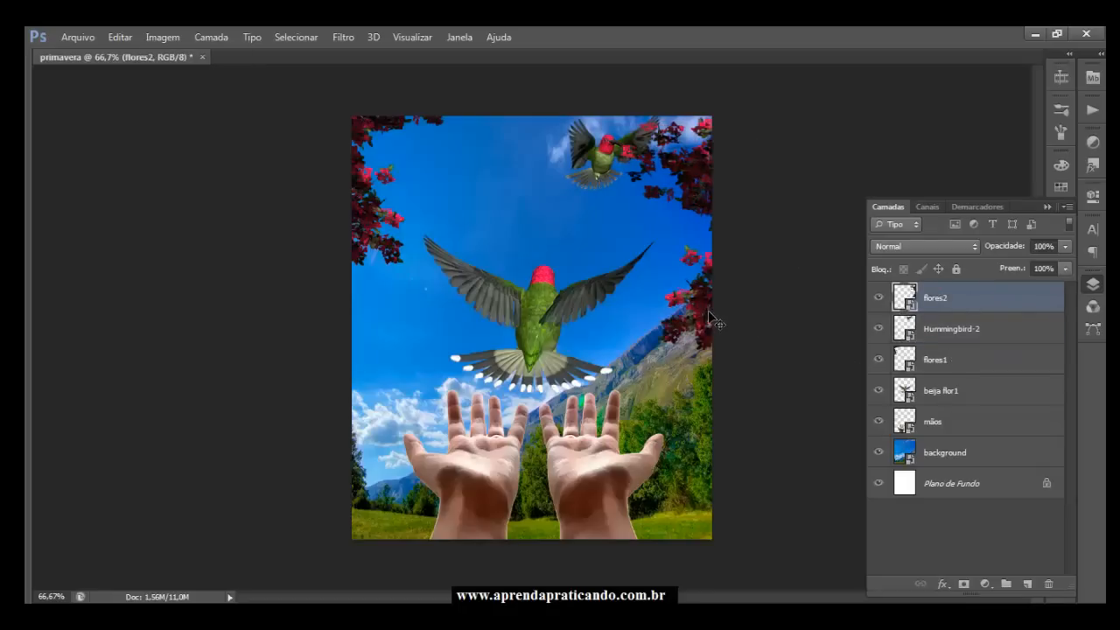
drag(705, 203, 697, 188)
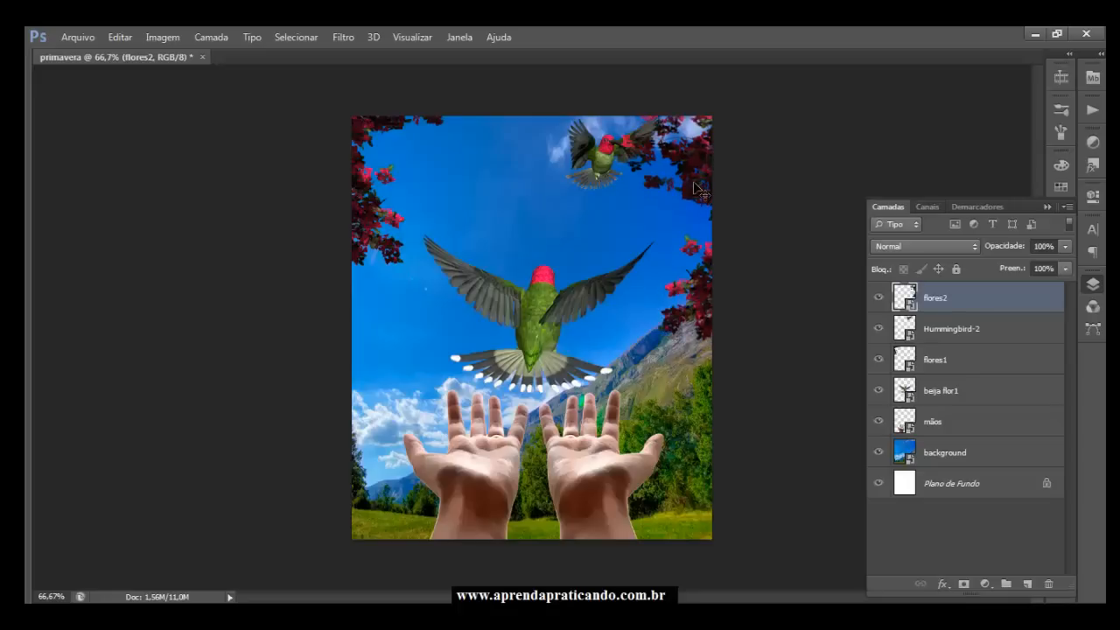
Rotate the Hummingbird-2 layer slightly counterclockwise and reposition it with its beak at the upper right blossom
click(941, 337)
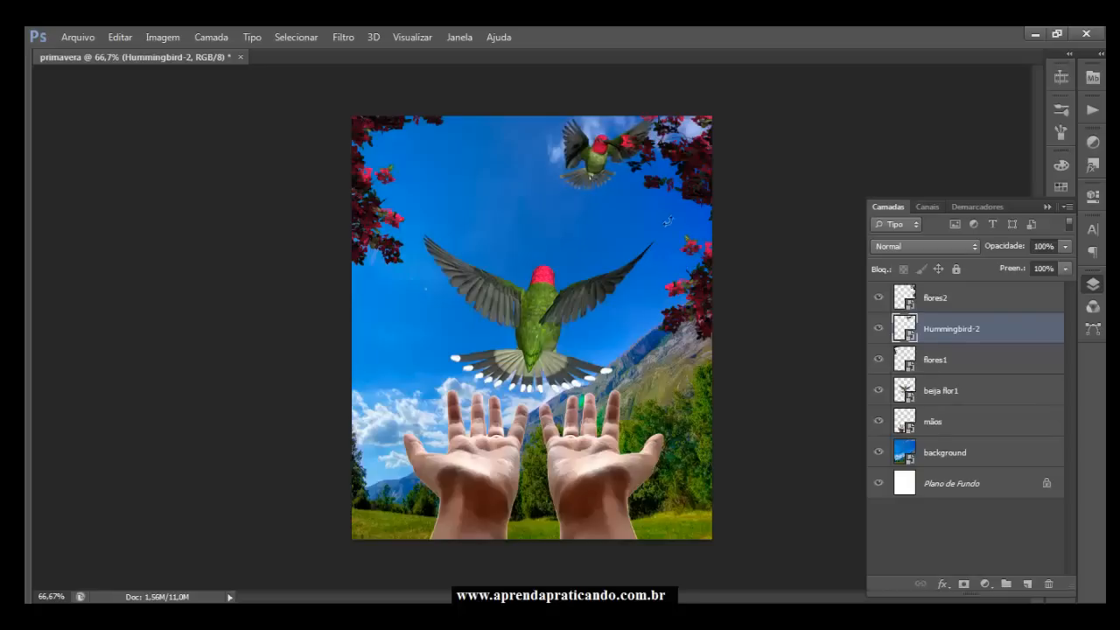
key(ctrl+t)
drag(678, 210, 685, 202)
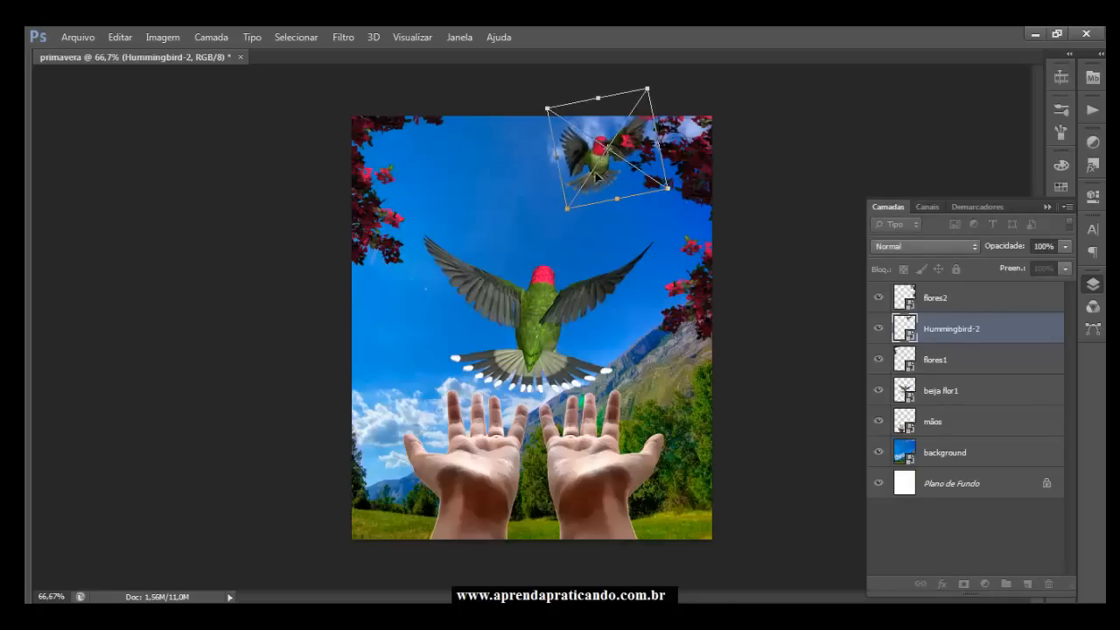
drag(607, 189, 603, 186)
key(Return)
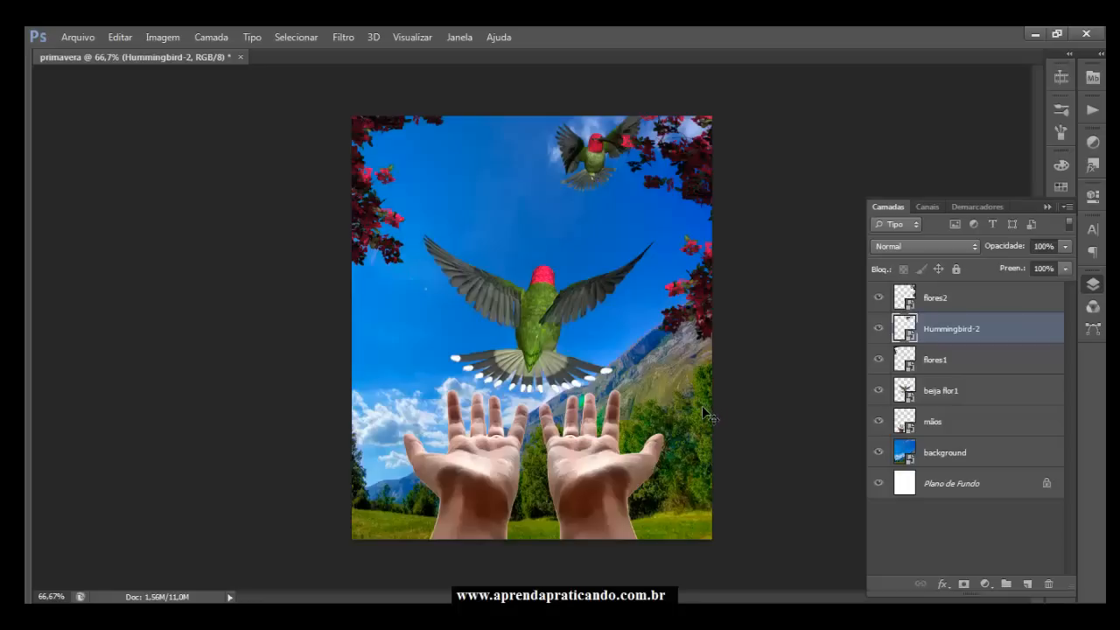
Rename the Hummingbird-2 layer as beija flor 2
double_click(954, 327)
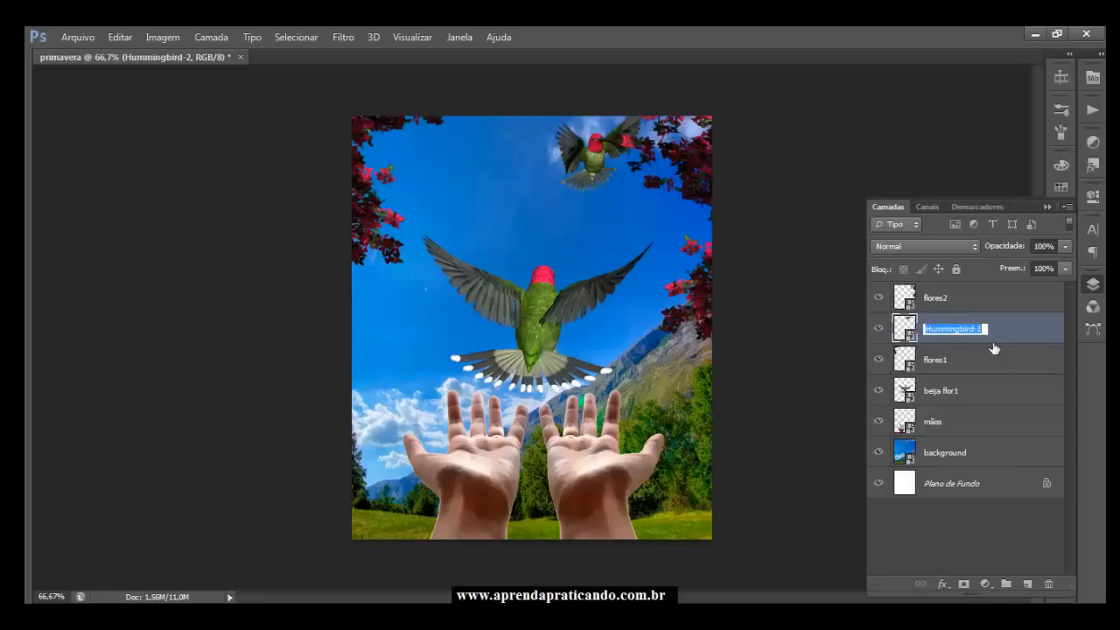
text(beija flor 2)
key(Return)
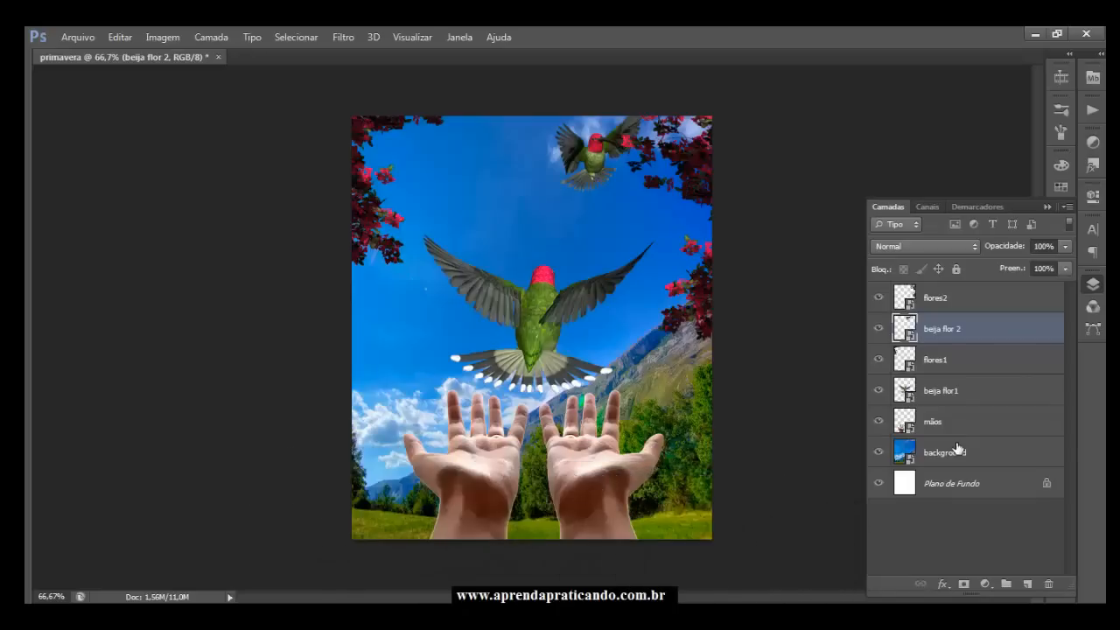
Move the flores1 layer above beija flor 2, directly below flores2 in the layer stack
click(945, 362)
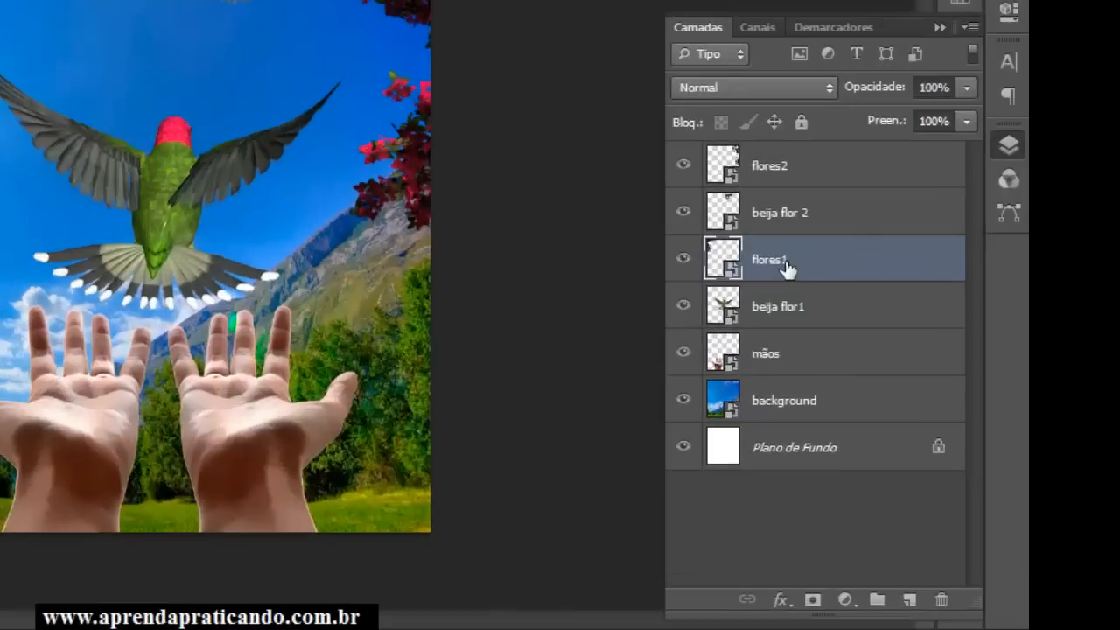
drag(945, 363, 946, 316)
drag(786, 193, 788, 195)
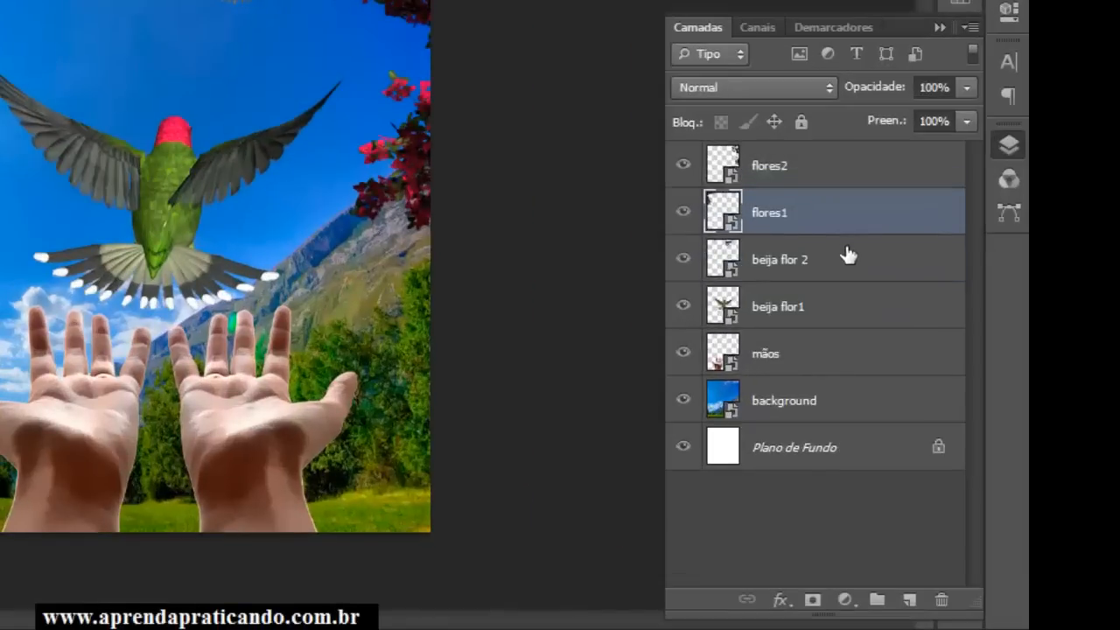
Select the beija flor 2 and beija flor1 layers together and put them into a new group
click(806, 273)
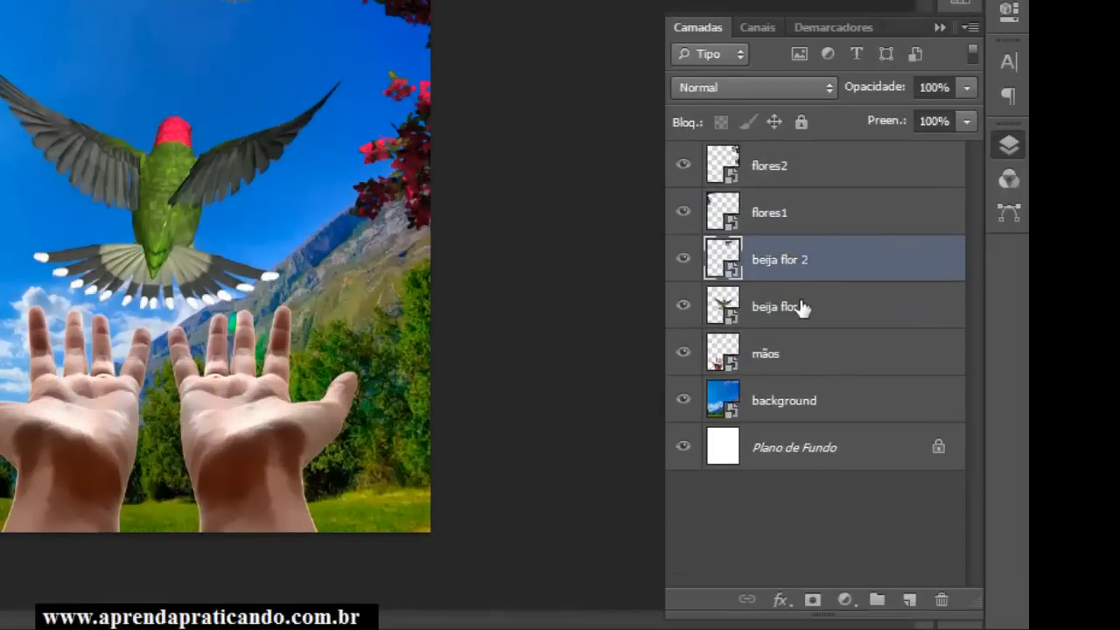
click(798, 303)
click(813, 277)
shift+click(813, 308)
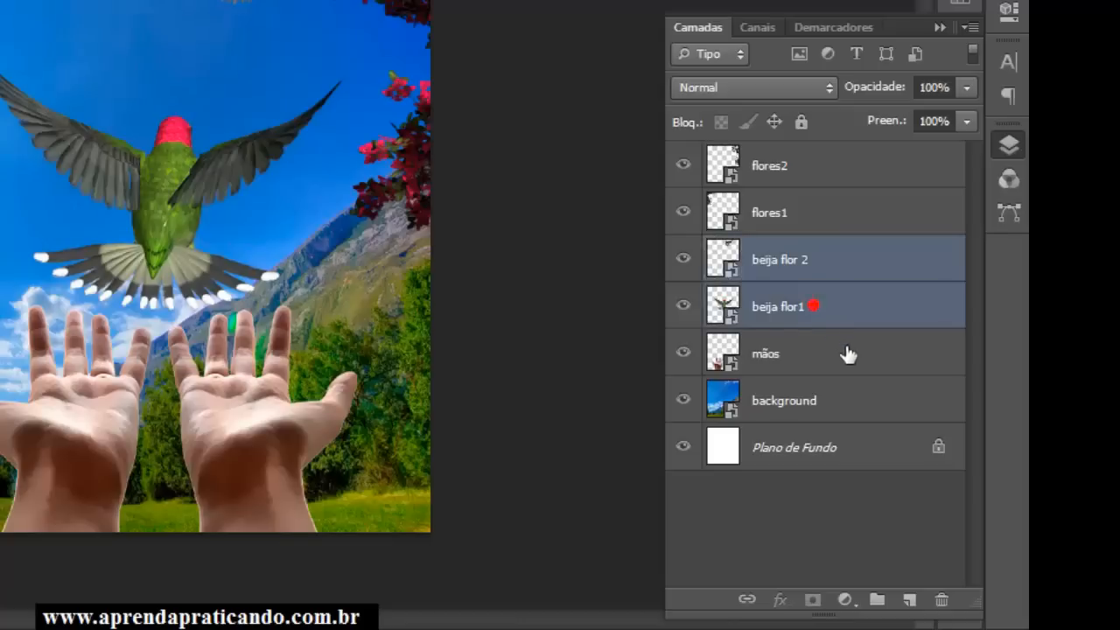
click(793, 256)
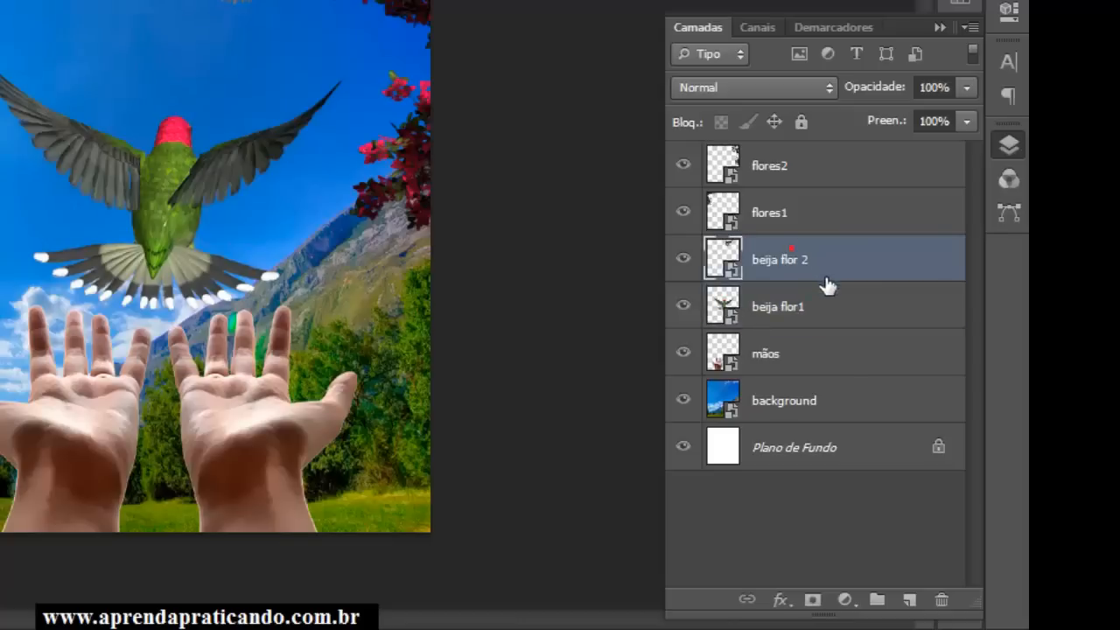
shift+click(792, 310)
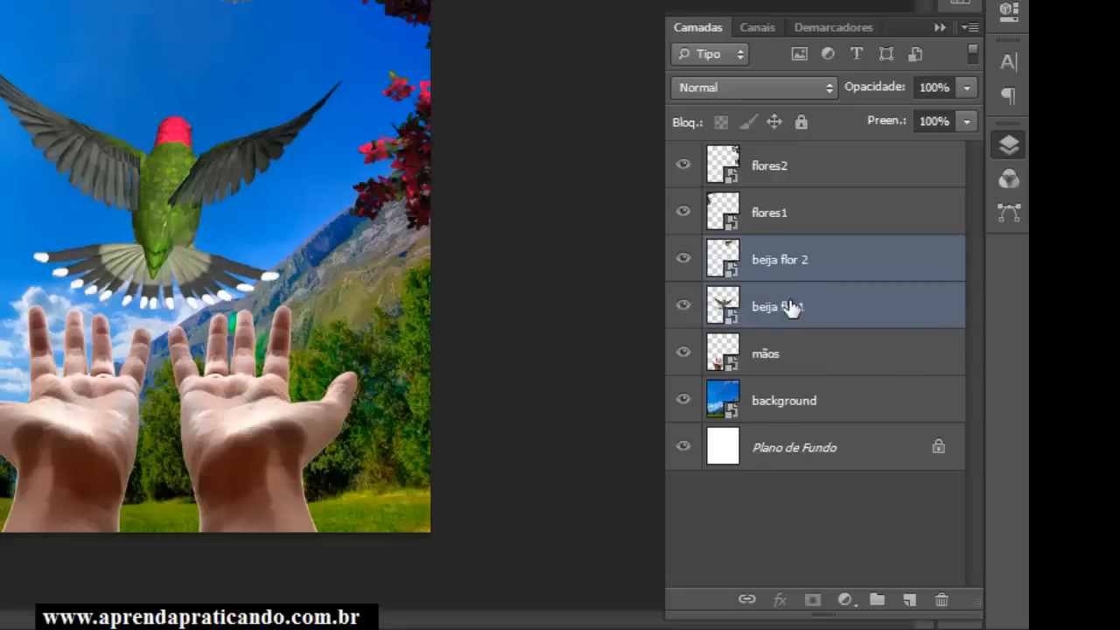
drag(790, 307, 877, 598)
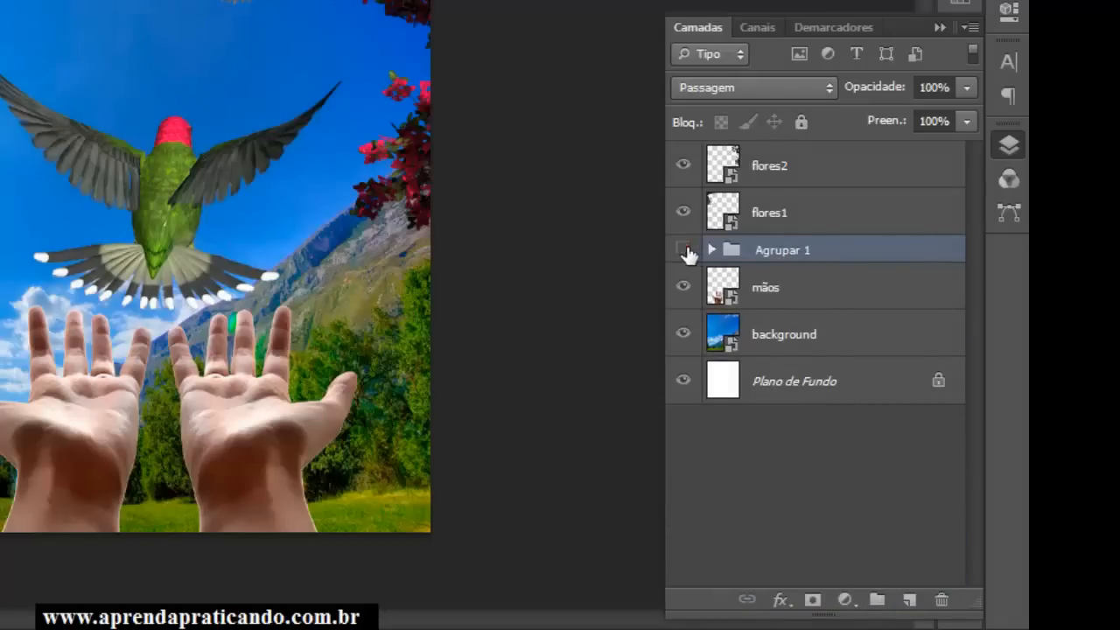
Toggle the new hummingbird group's visibility off and on to check its contents, and rename the group as beija flor
click(684, 249)
click(685, 249)
double_click(783, 252)
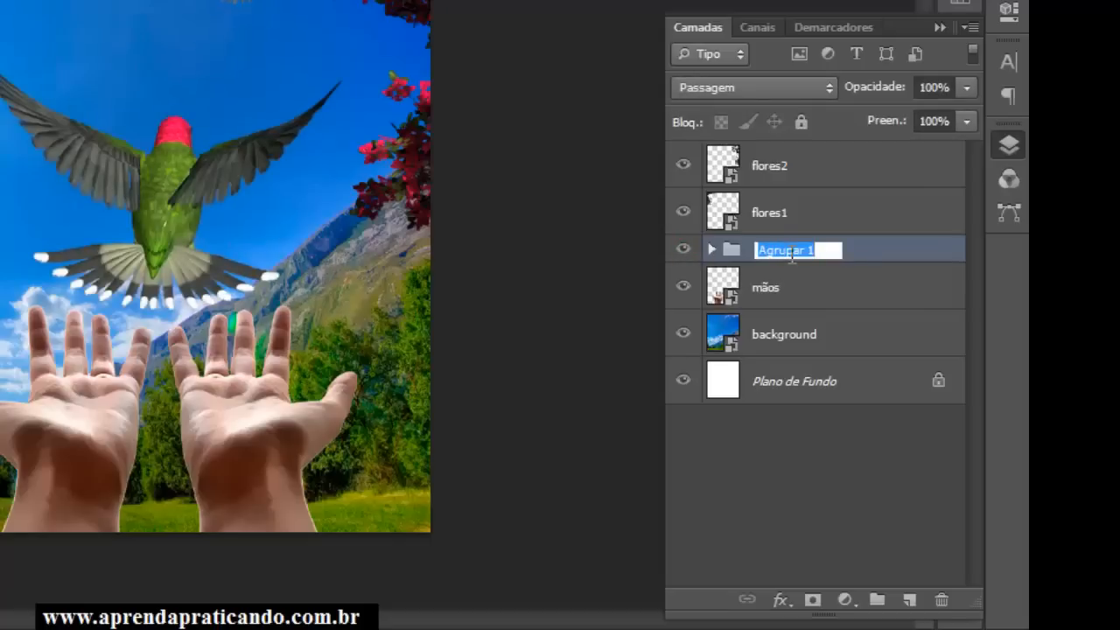
text(beja)
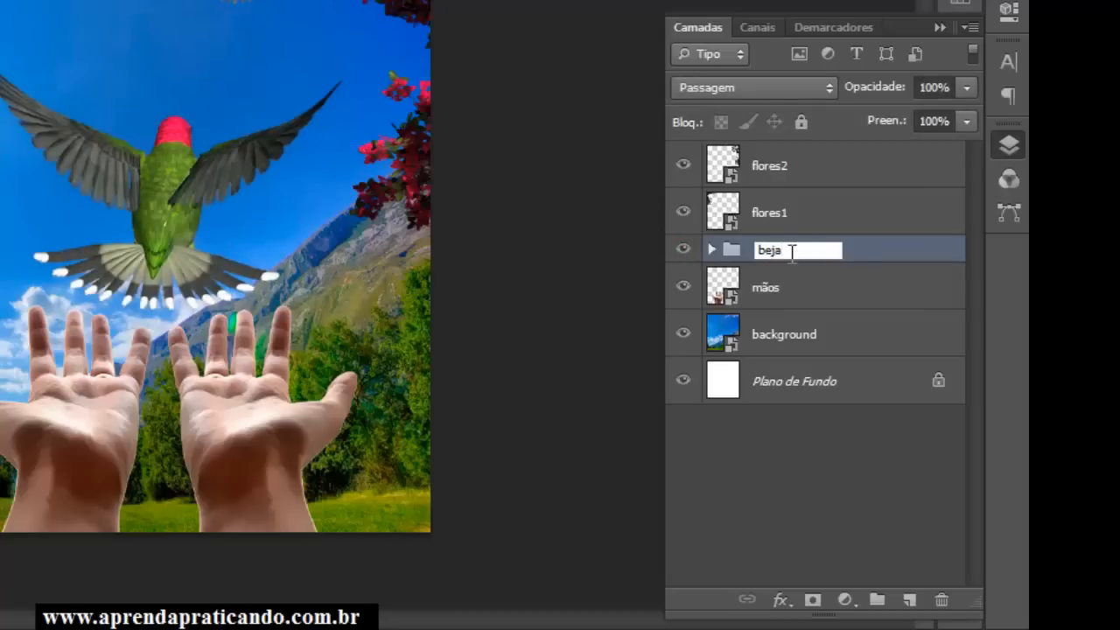
key(BackSpace)
key(BackSpace)
text(ij)
key(Return)
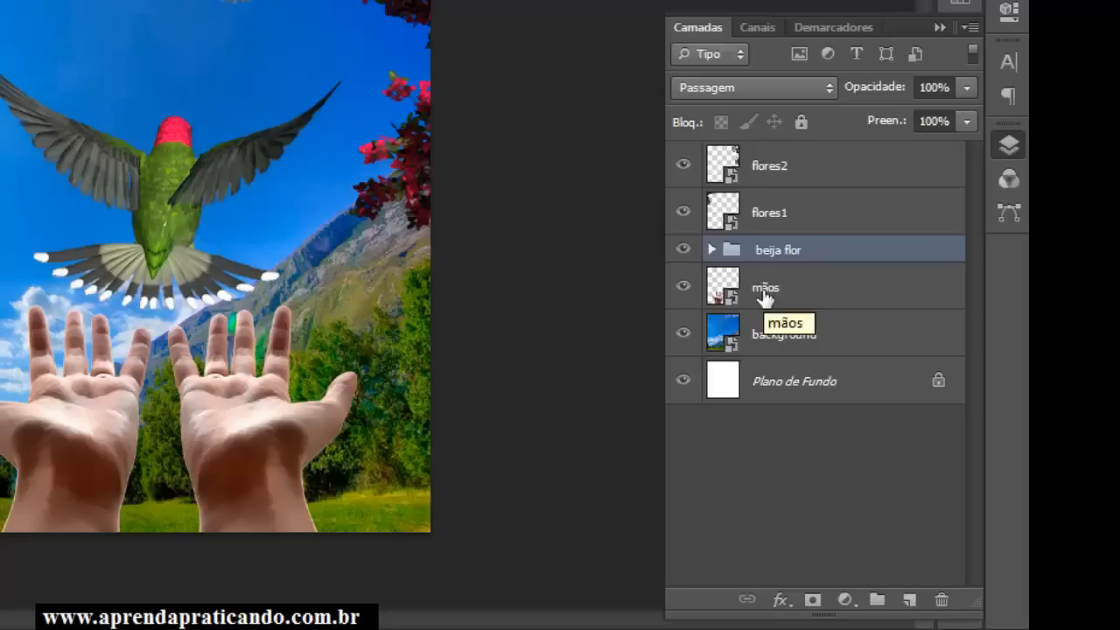
Group the flores2 and flores1 layers together and name the group flores
click(783, 171)
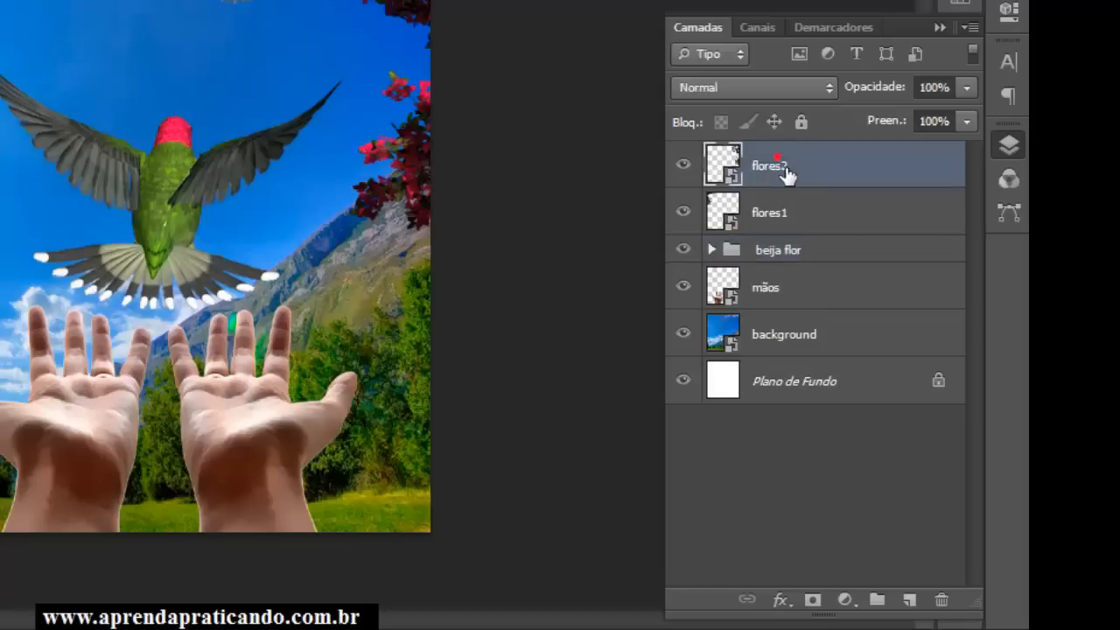
shift+click(778, 224)
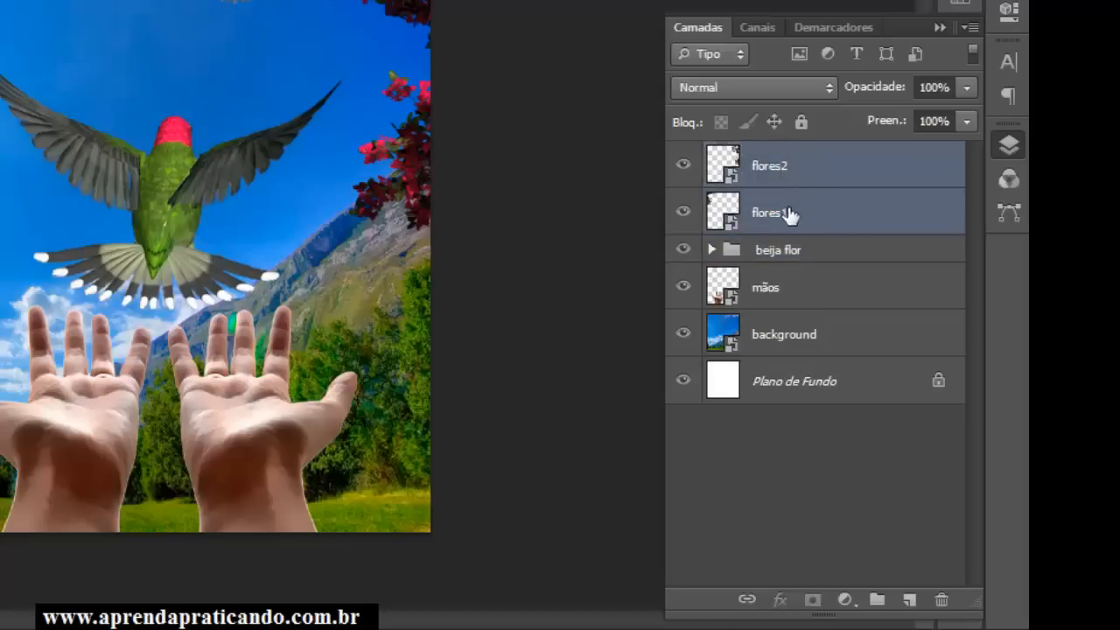
drag(790, 215, 877, 599)
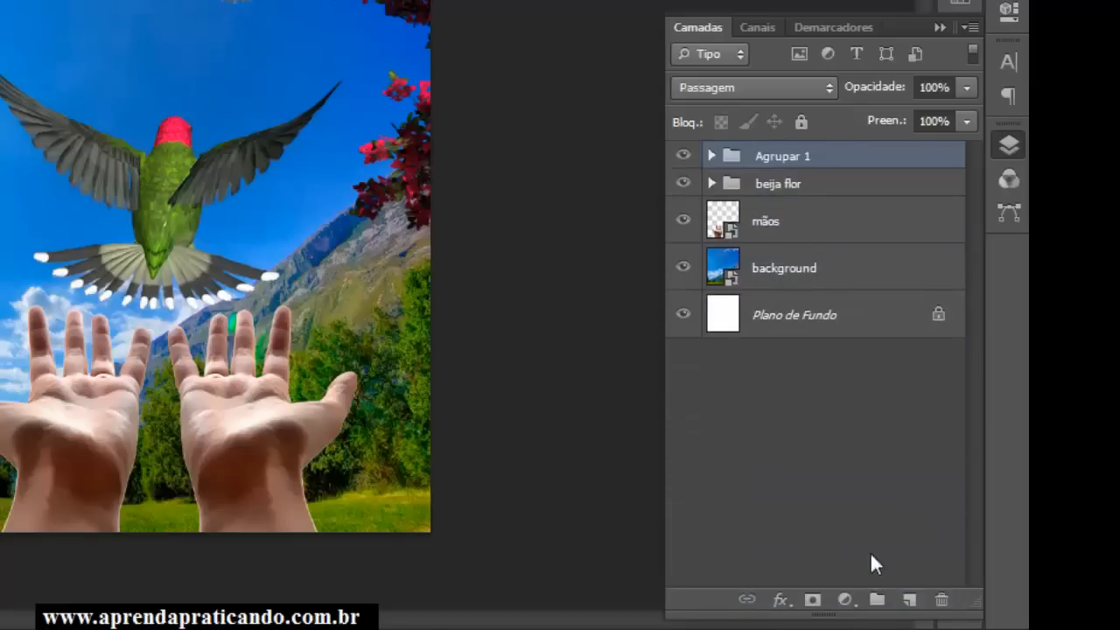
double_click(787, 156)
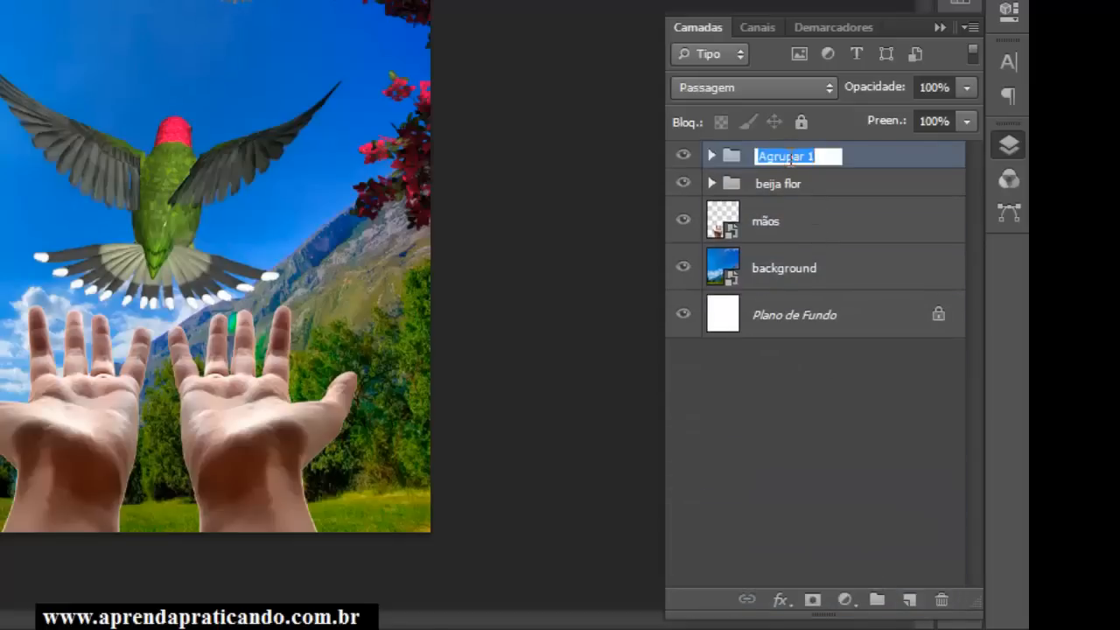
text(flores)
key(Return)
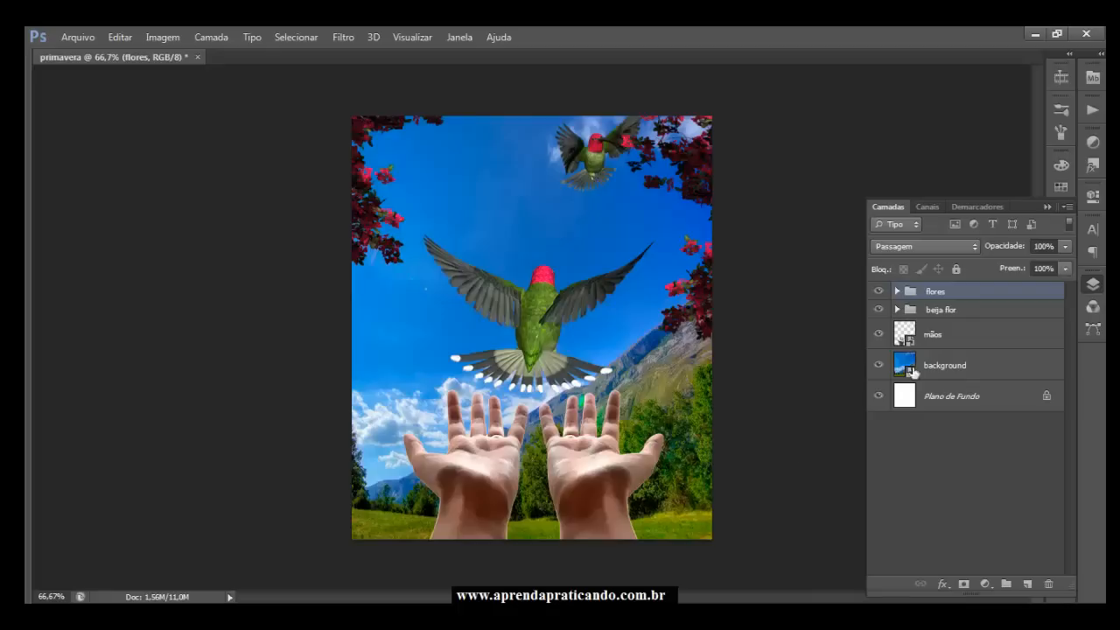
Darken only the mãos layer with a clipped Curves adjustment, lowering the white point (input 255) to output 139
click(939, 339)
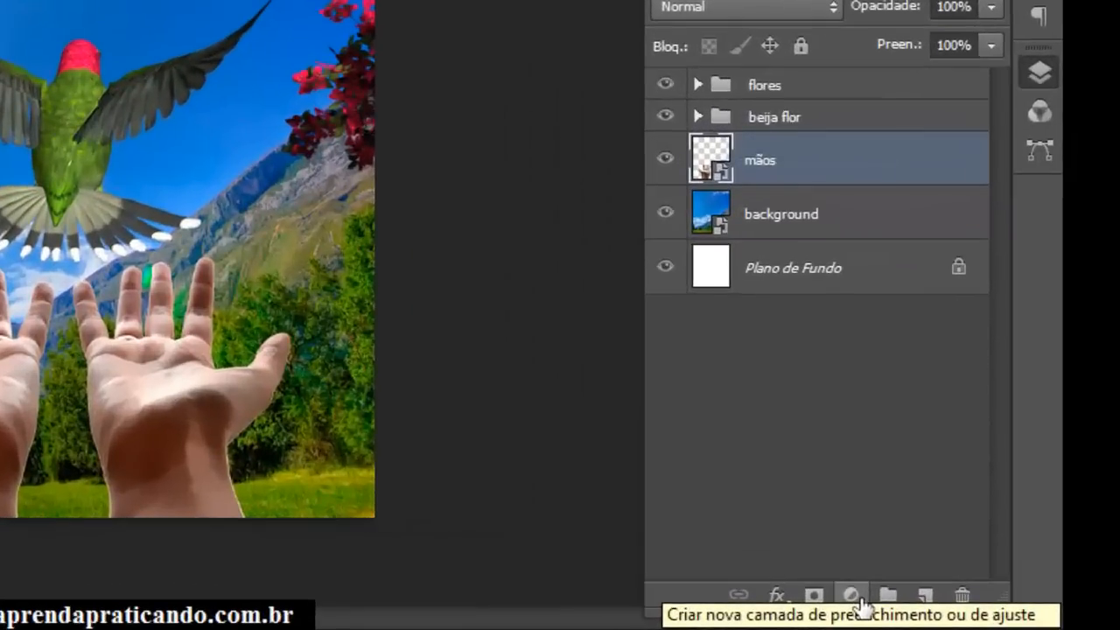
click(851, 596)
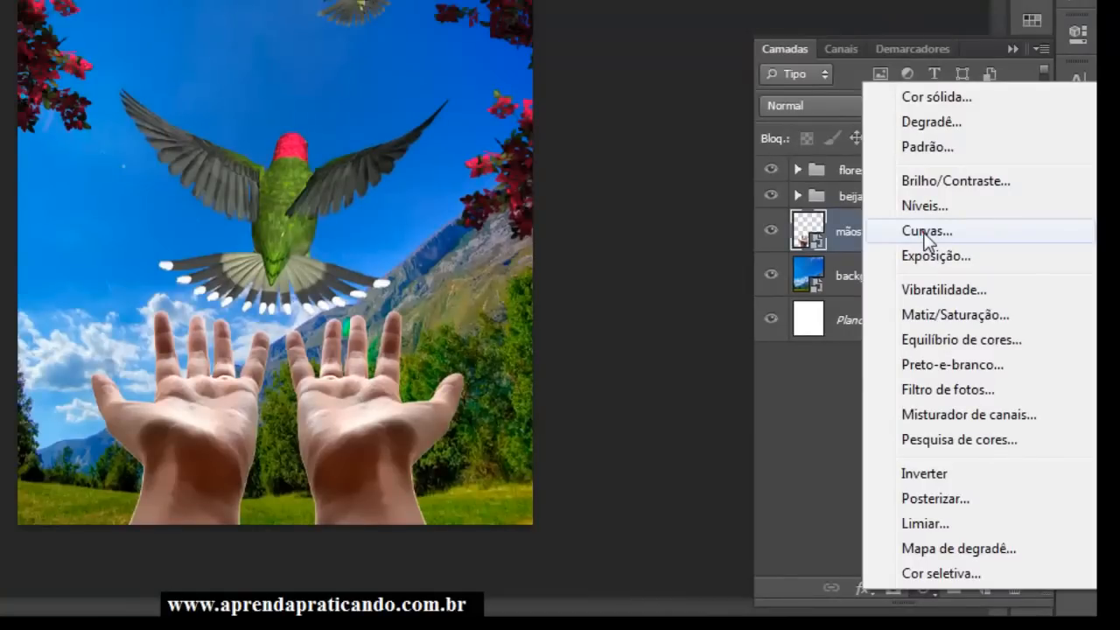
click(925, 234)
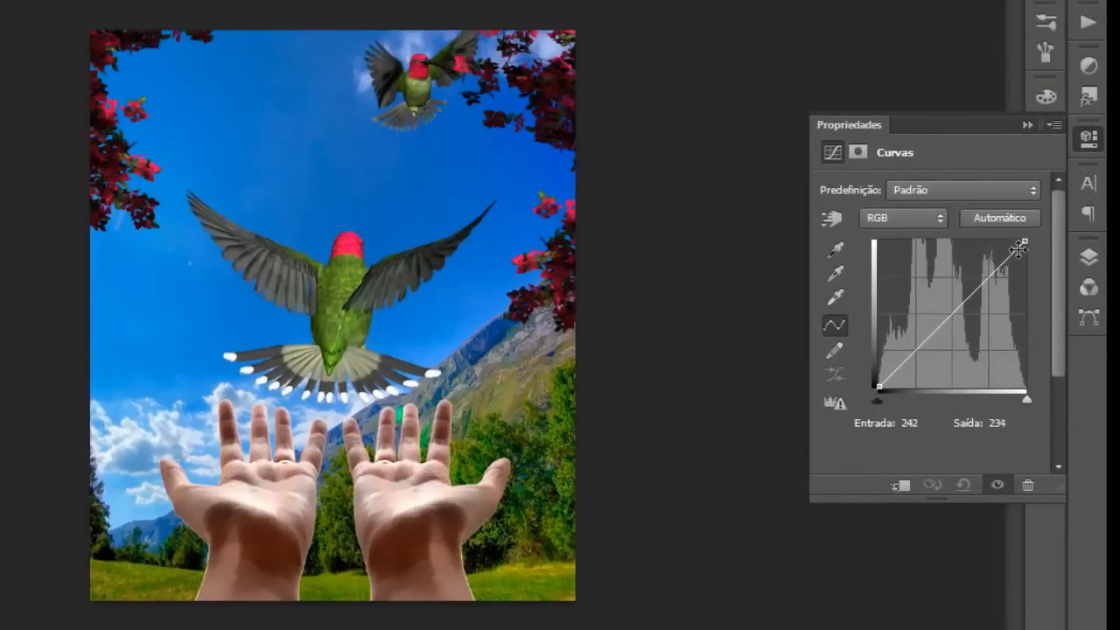
drag(1022, 240, 1032, 309)
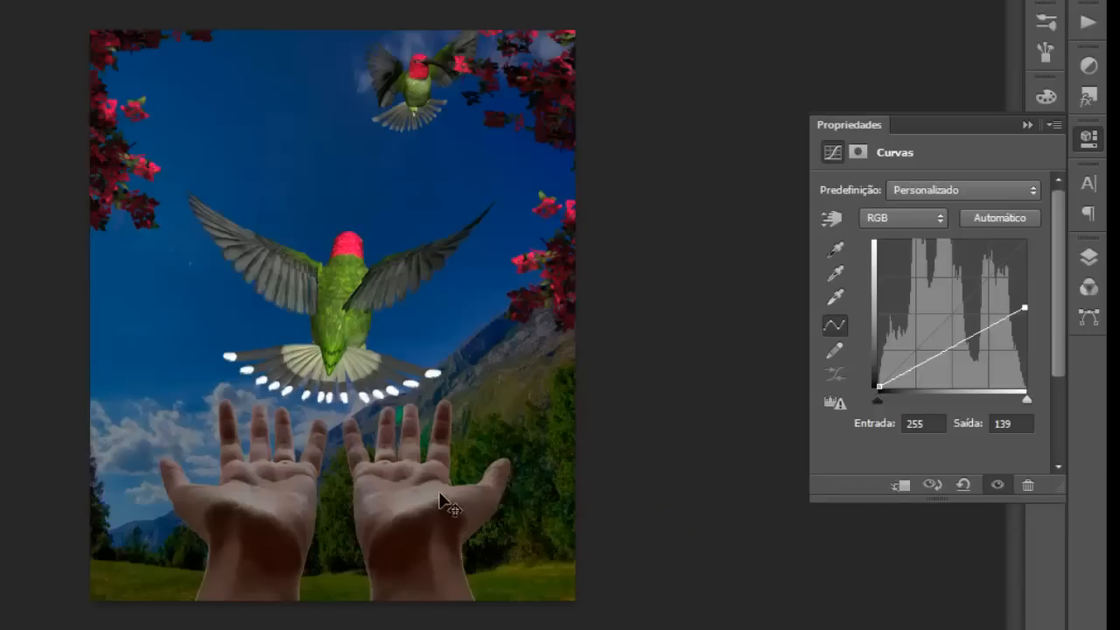
click(900, 488)
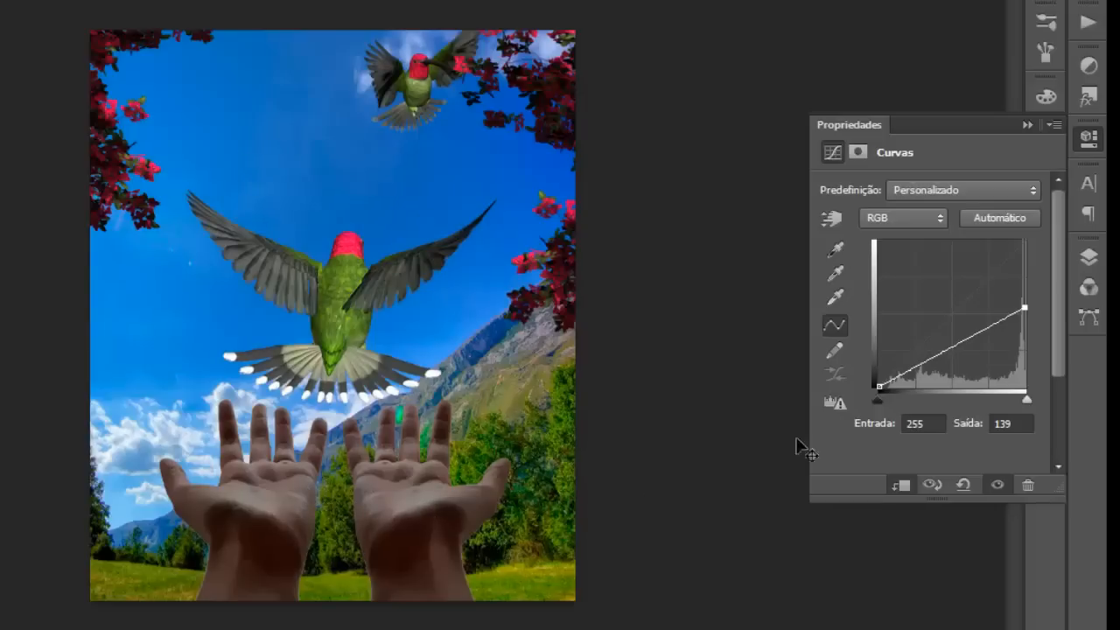
click(1026, 123)
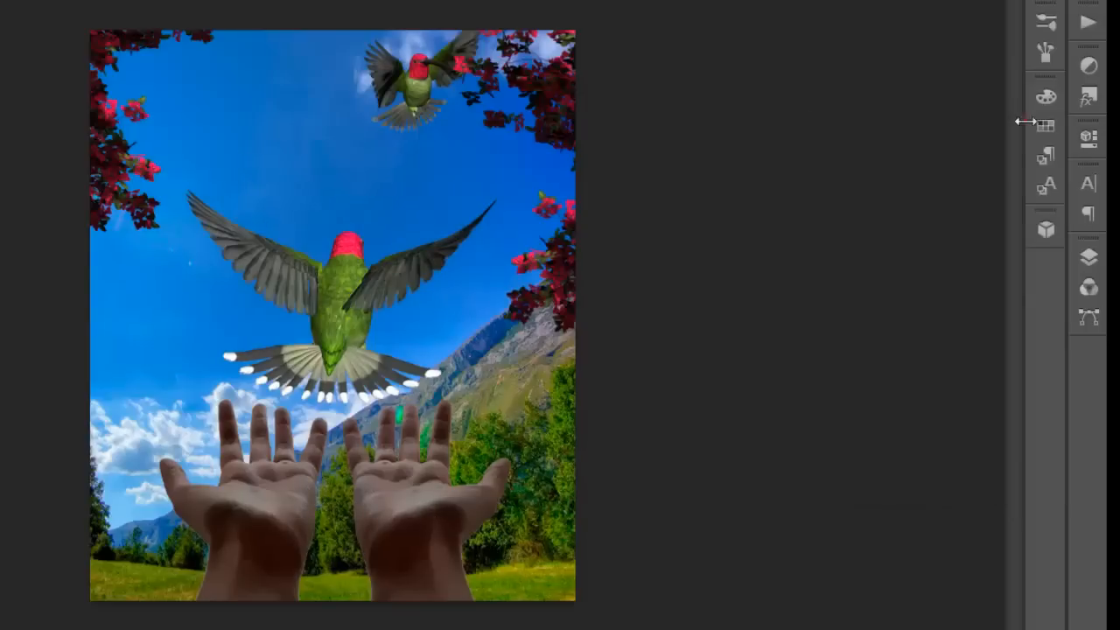
click(1089, 259)
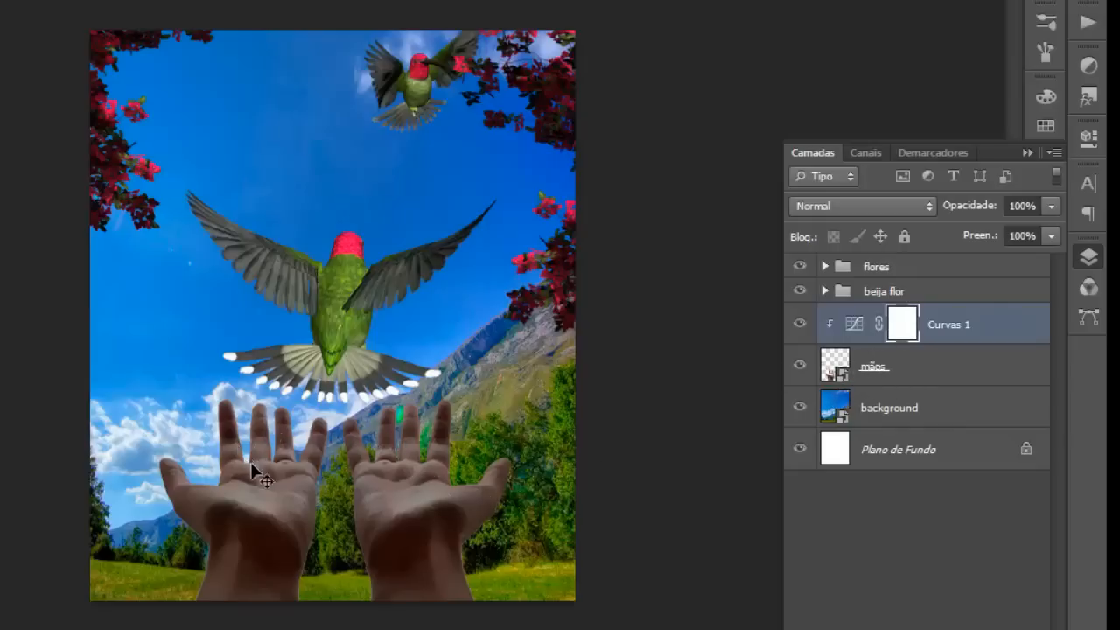
double_click(905, 327)
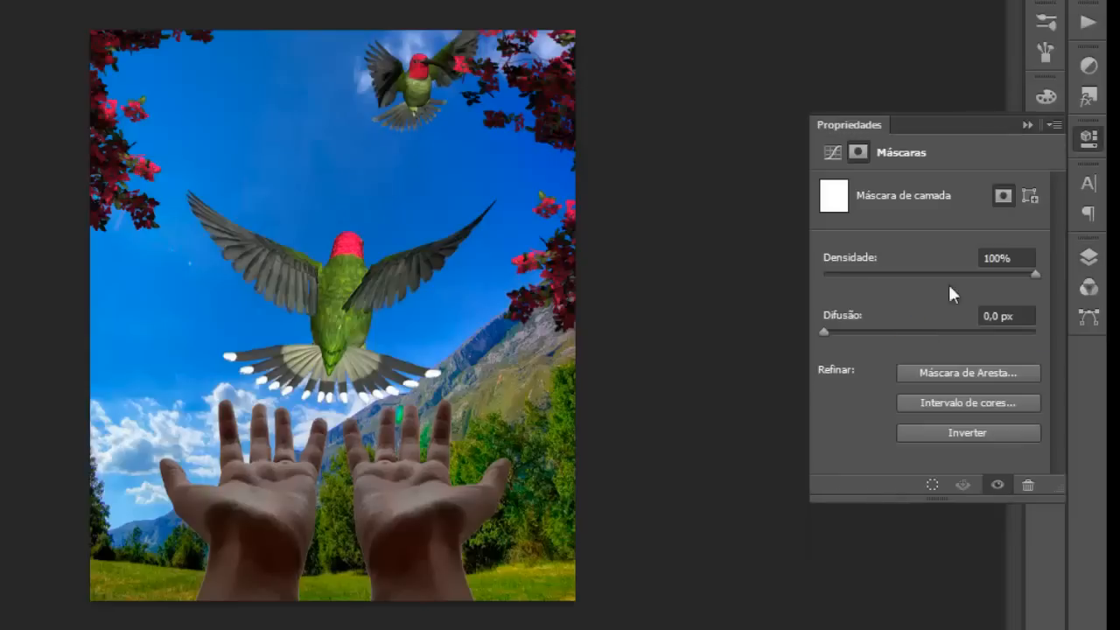
click(1025, 125)
click(1087, 255)
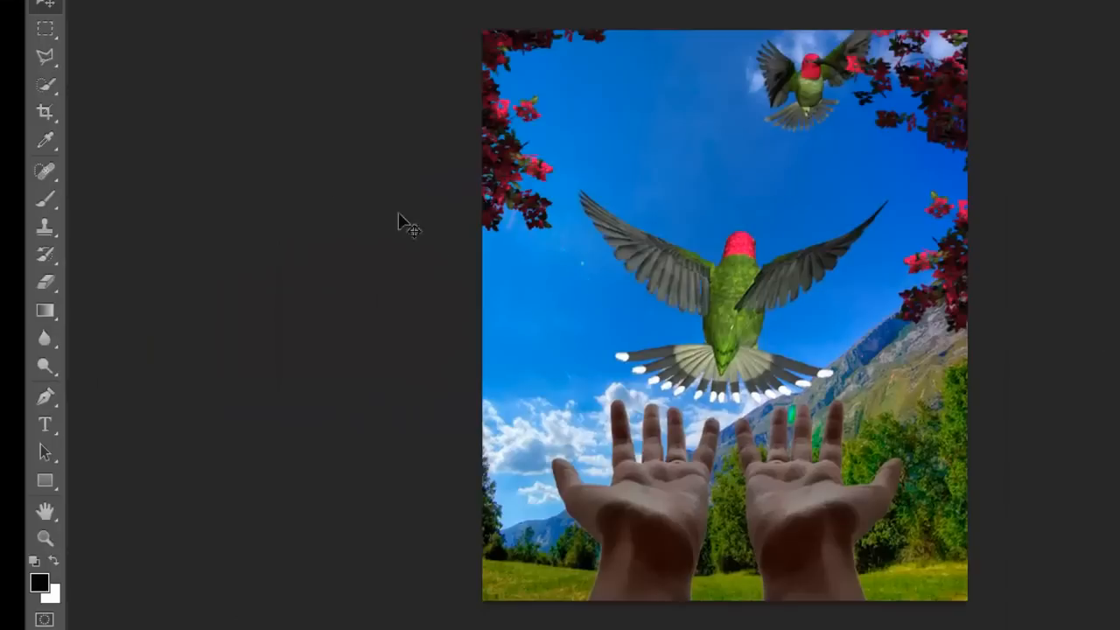
Paint the Curvas 1 mask in black with a soft 174-pixel brush at 10% opacity over the palms and fingers to lighten them
click(40, 198)
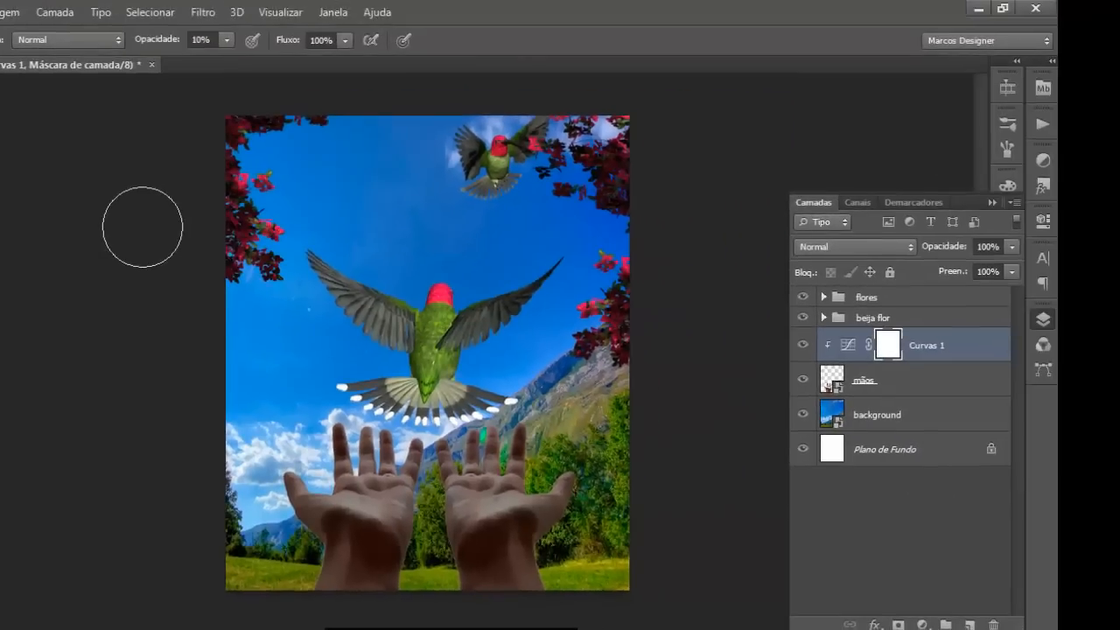
click(220, 40)
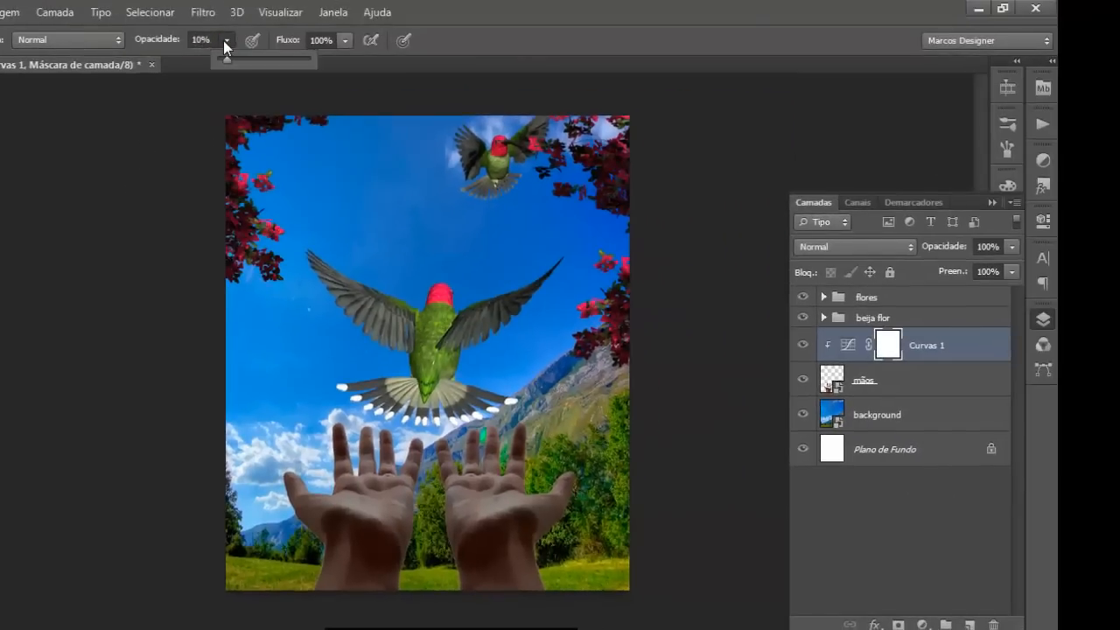
click(180, 135)
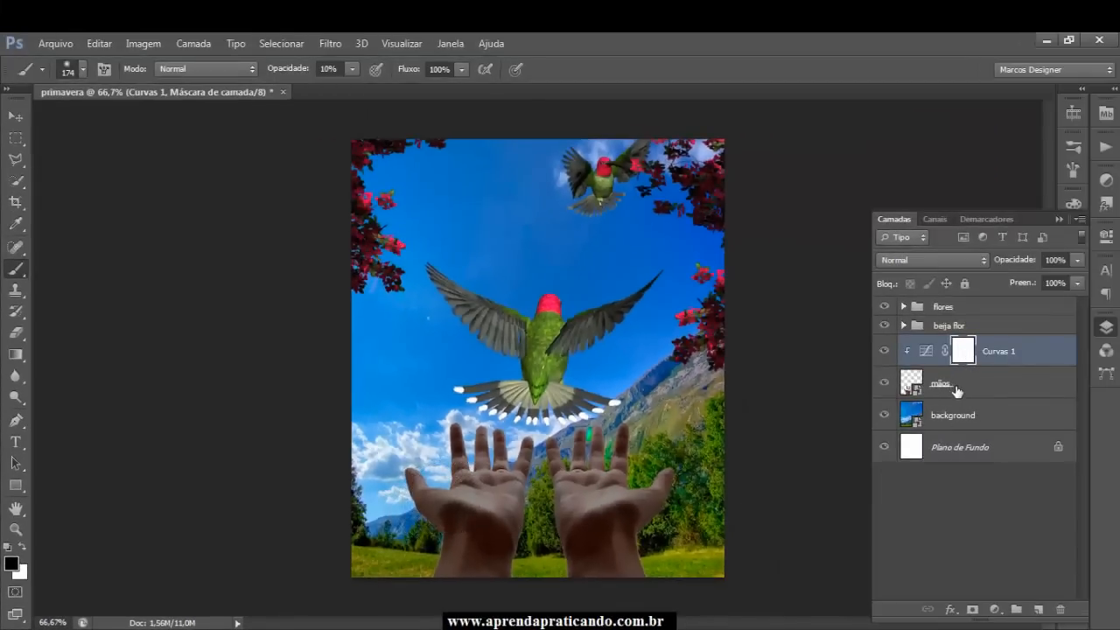
click(956, 388)
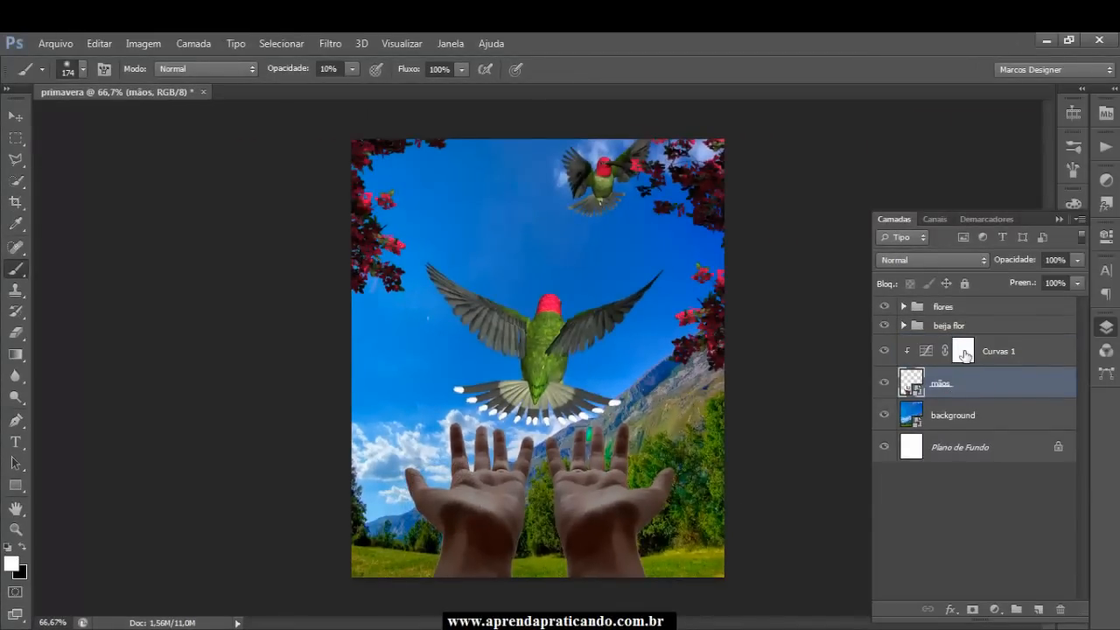
click(963, 353)
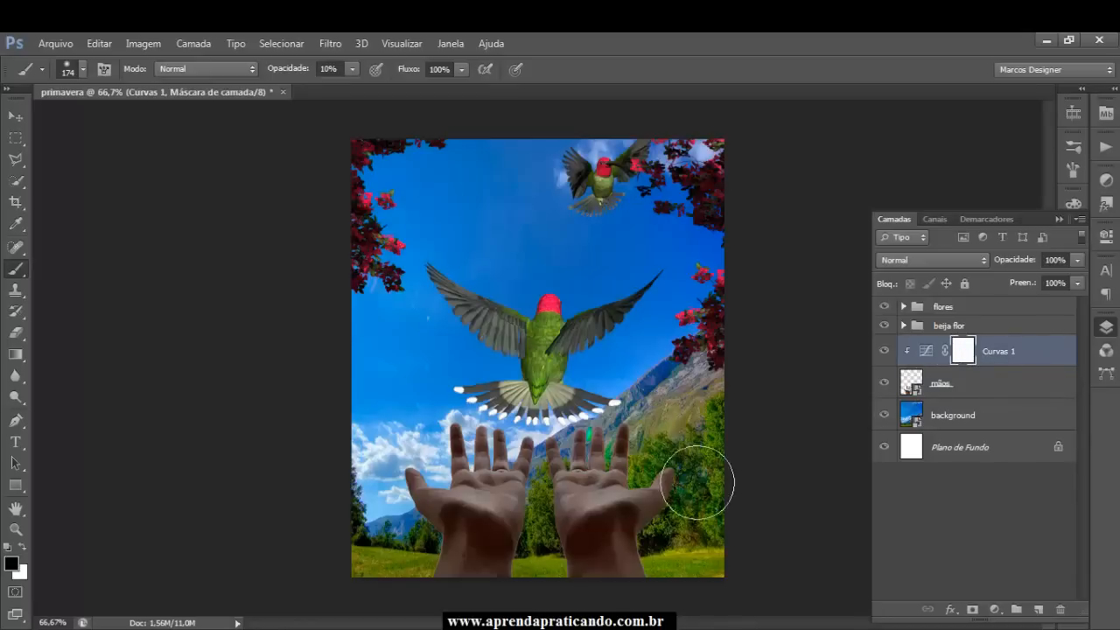
click(448, 491)
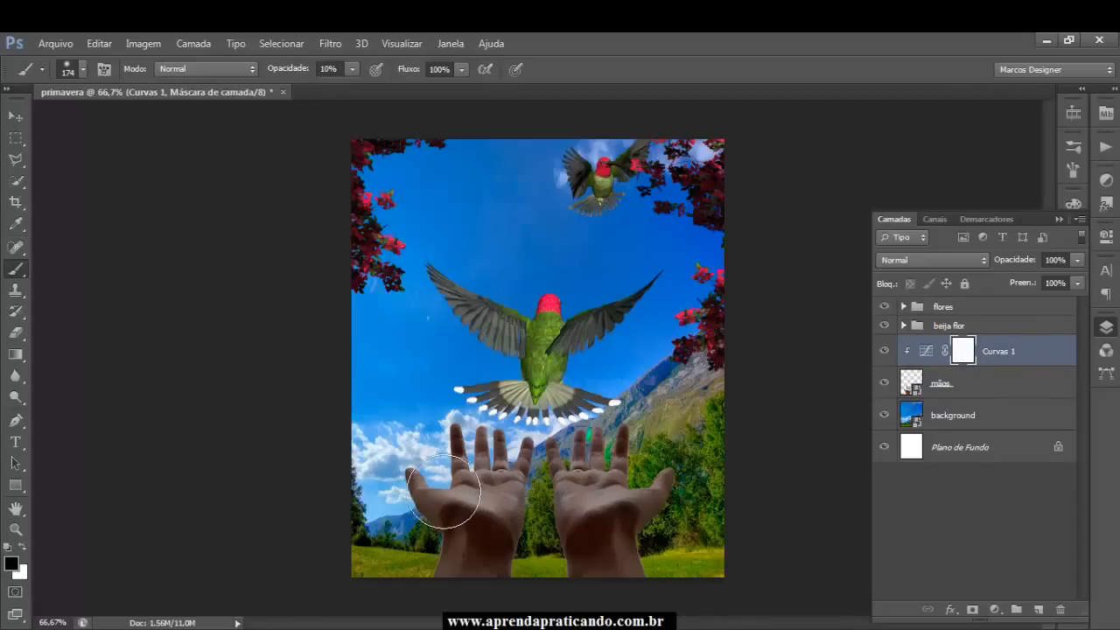
click(440, 492)
mouse_move(445, 467)
mouse_down()
mouse_move(427, 479)
mouse_move(449, 457)
mouse_up()
click(449, 456)
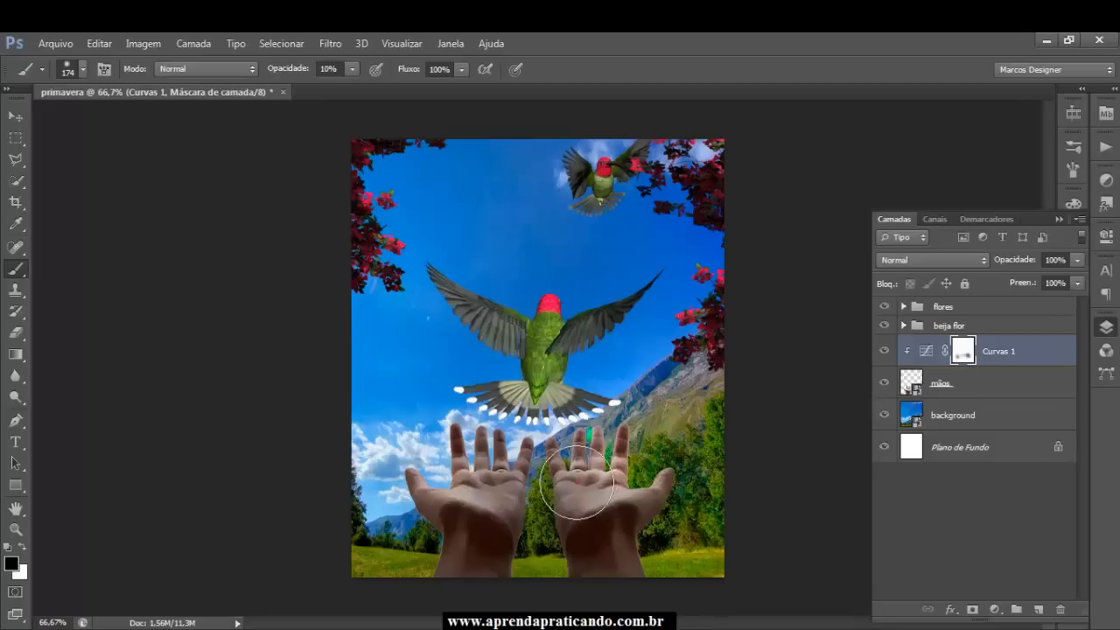
click(593, 458)
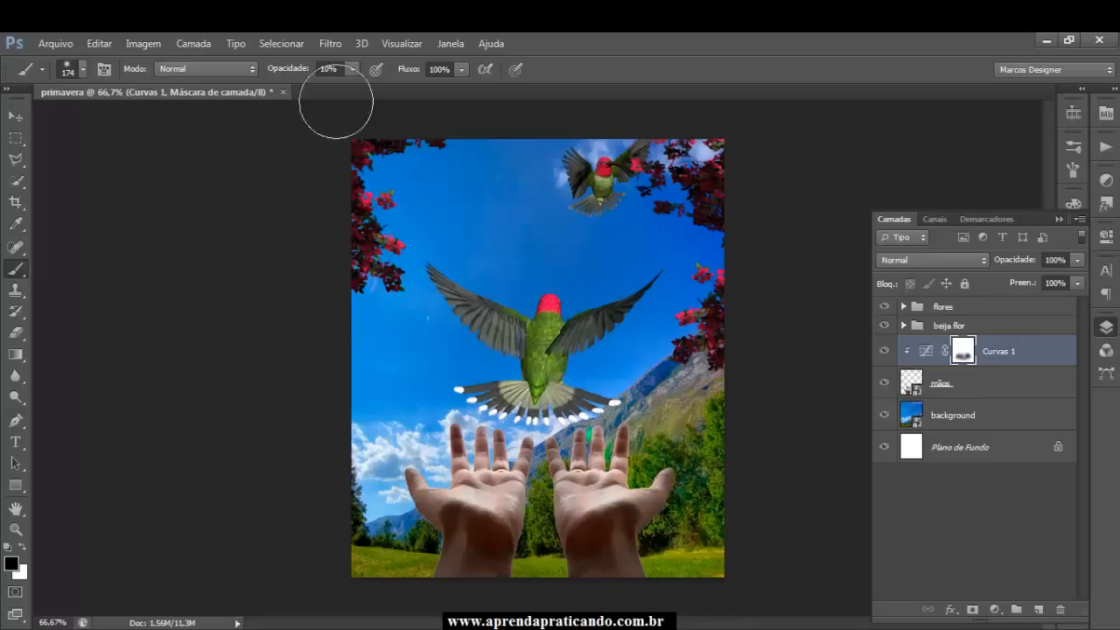
Set the brush opacity to 30% and paint further black strokes on the Curvas 1 mask over both palms and wrists
click(333, 69)
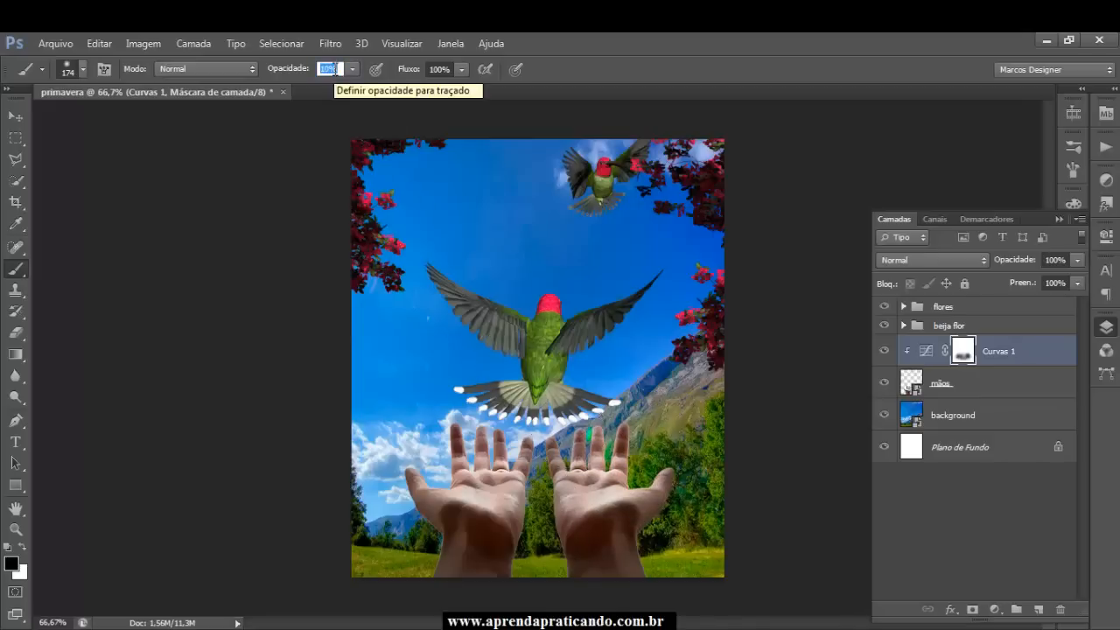
text(30)
key(Return)
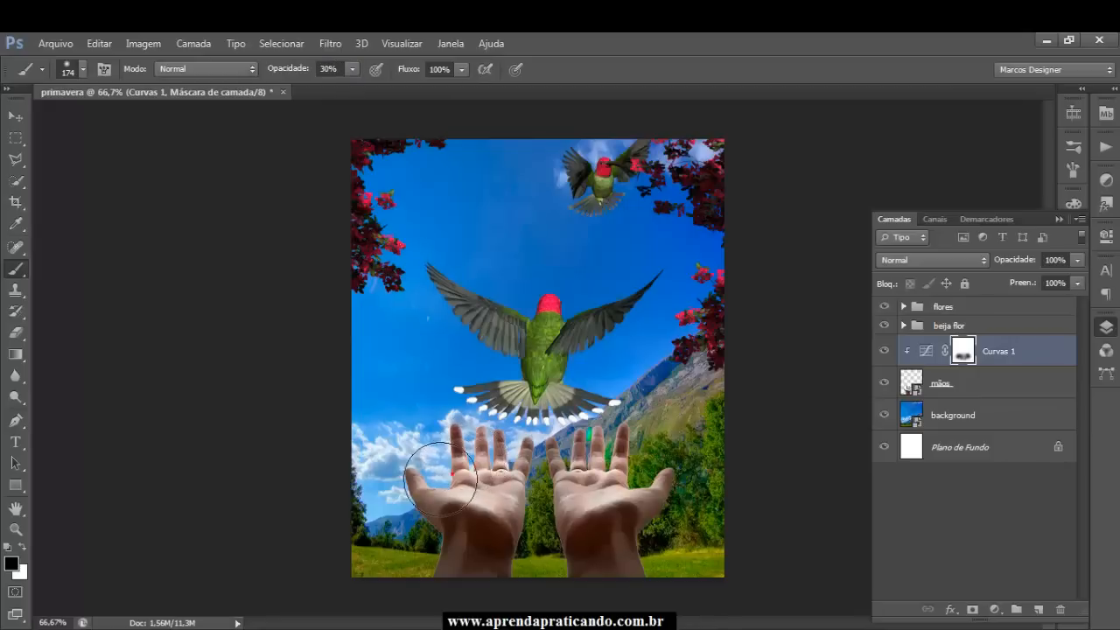
drag(440, 479, 481, 488)
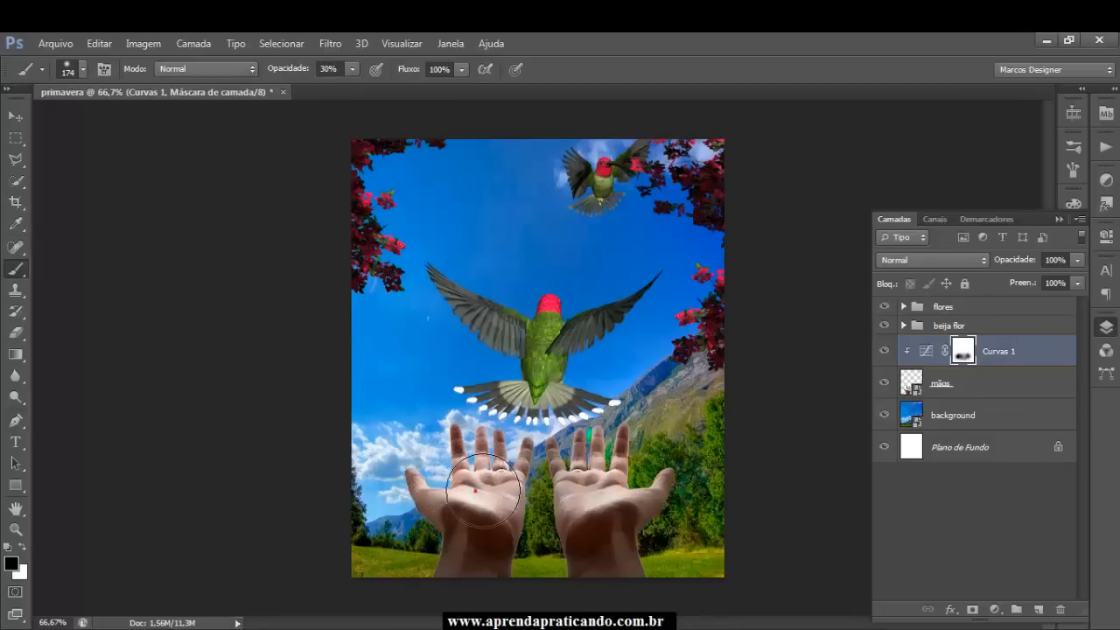
drag(579, 486, 634, 492)
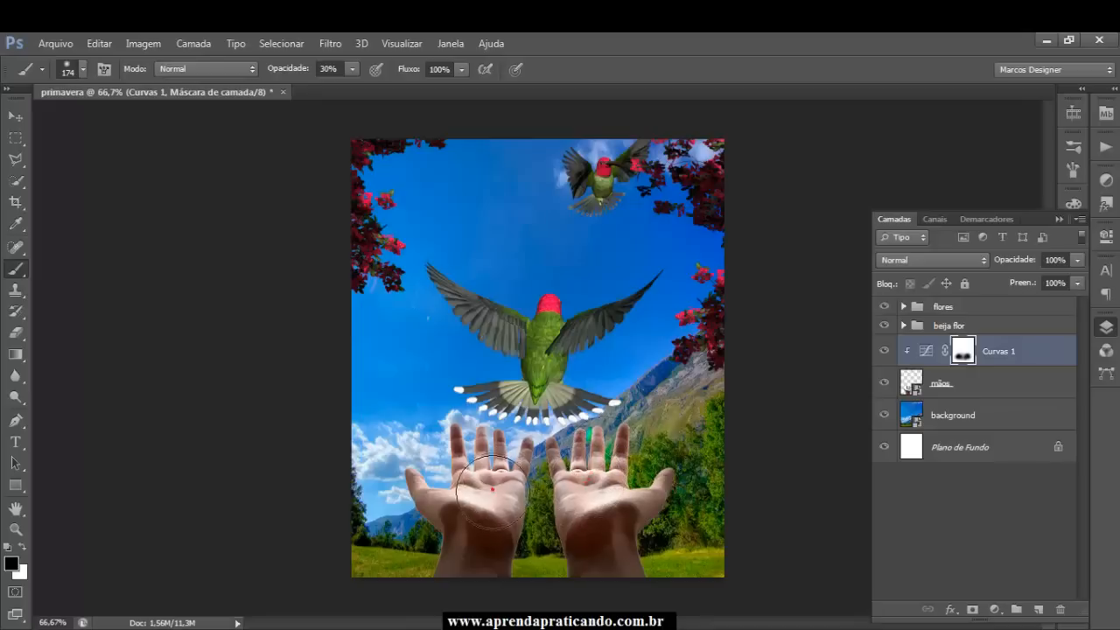
drag(493, 493, 477, 509)
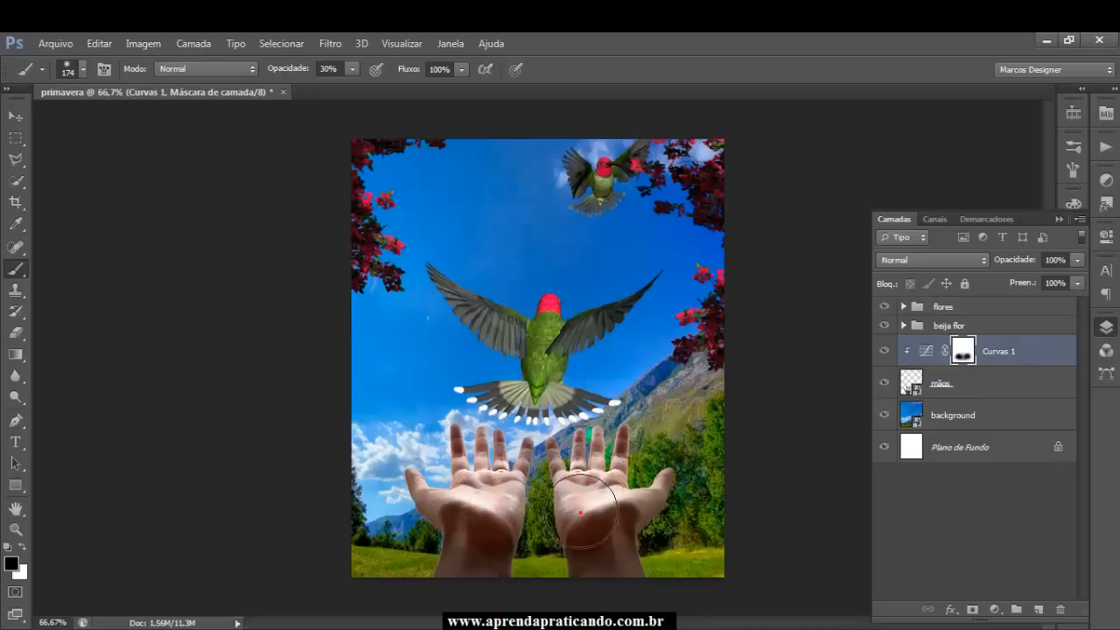
mouse_move(580, 512)
mouse_down()
mouse_move(615, 577)
mouse_move(678, 563)
mouse_move(729, 571)
mouse_move(608, 551)
mouse_move(479, 547)
mouse_up()
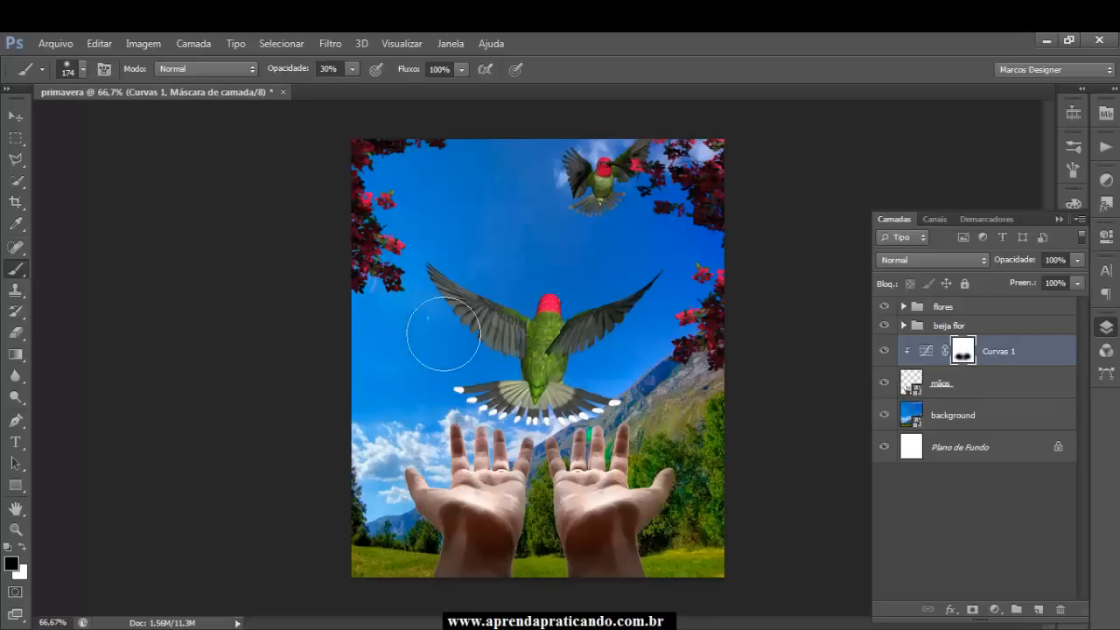
Lower the Curvas 1 layer's opacity to 89% and toggle its visibility to compare the hands with and without the adjustment
key(v)
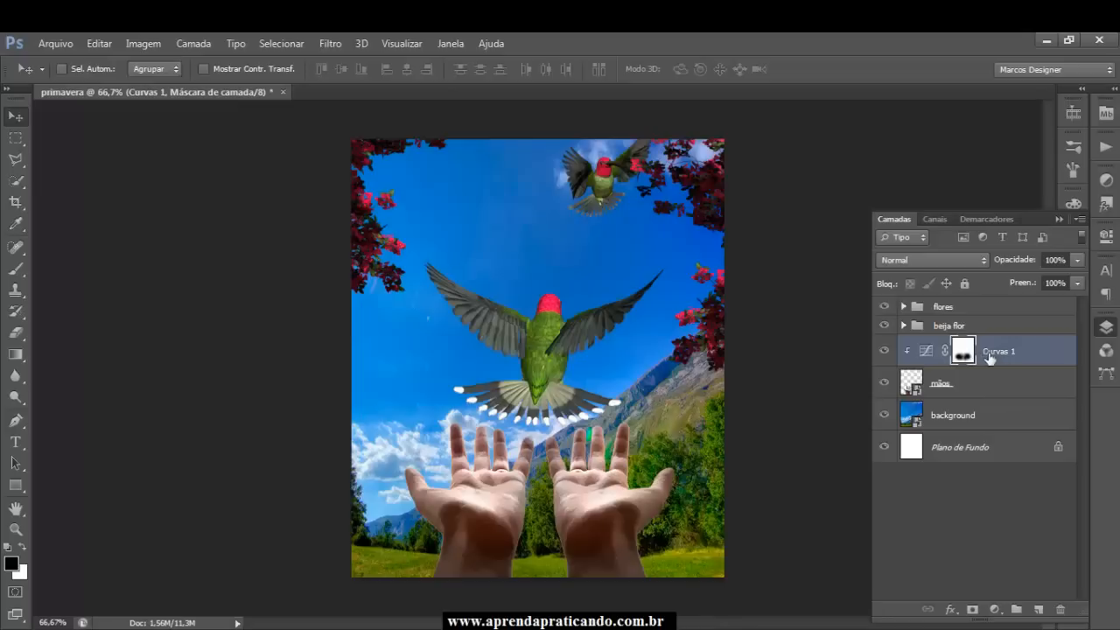
click(1078, 261)
drag(1078, 278, 1074, 280)
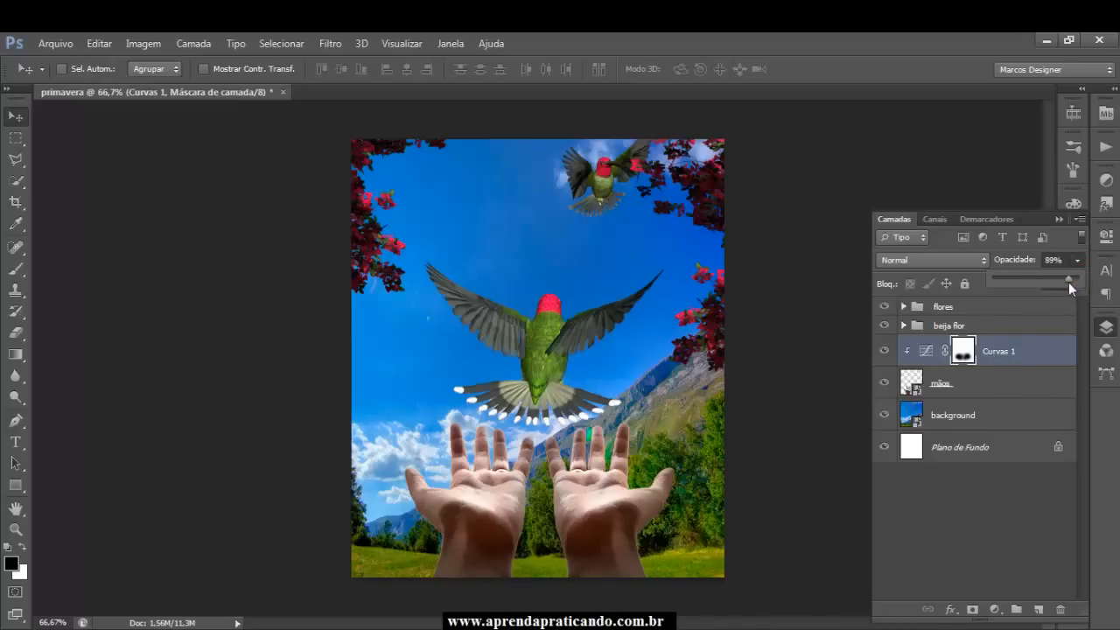
click(886, 350)
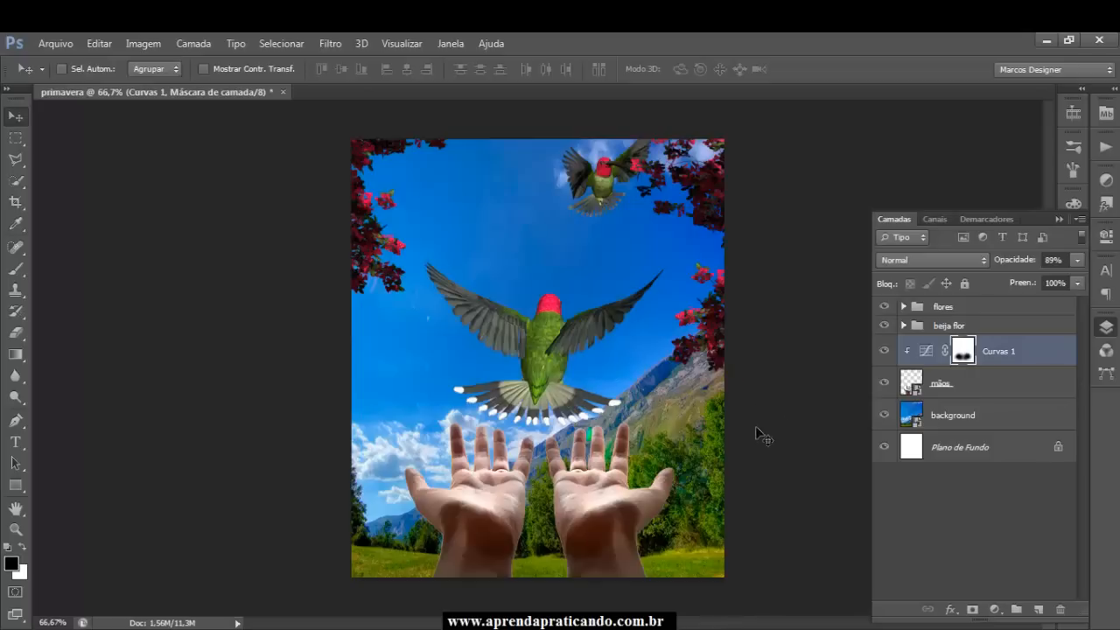
Expand the beija flor group, toggle the beija flor1 layer's visibility to identify the large hummingbird, and select that layer
click(905, 329)
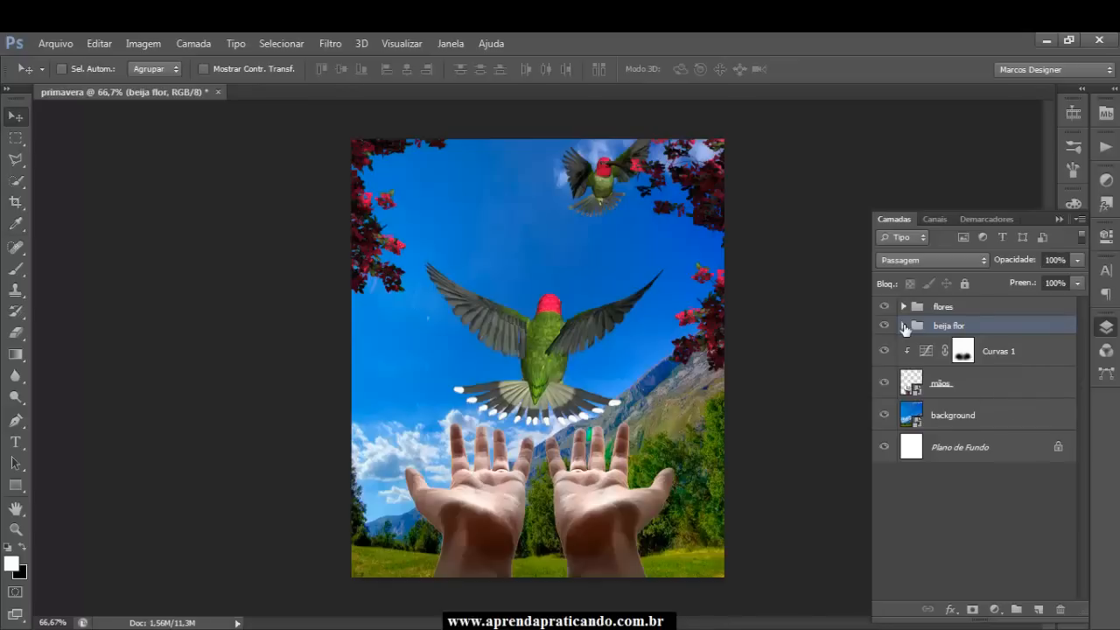
click(903, 326)
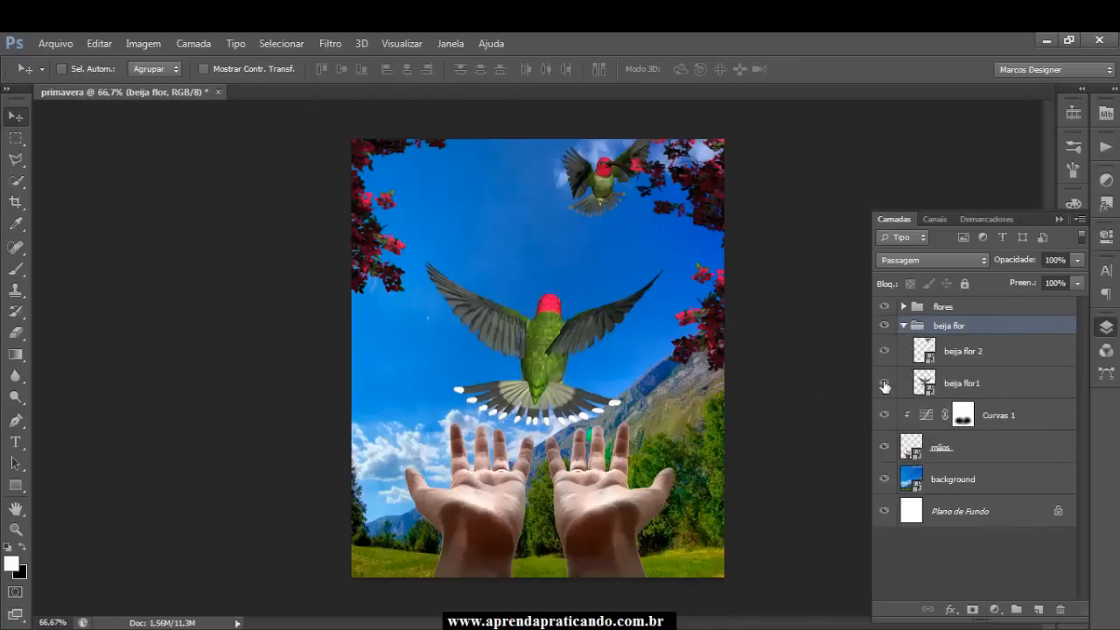
click(883, 384)
click(883, 384)
click(883, 385)
click(884, 385)
click(963, 385)
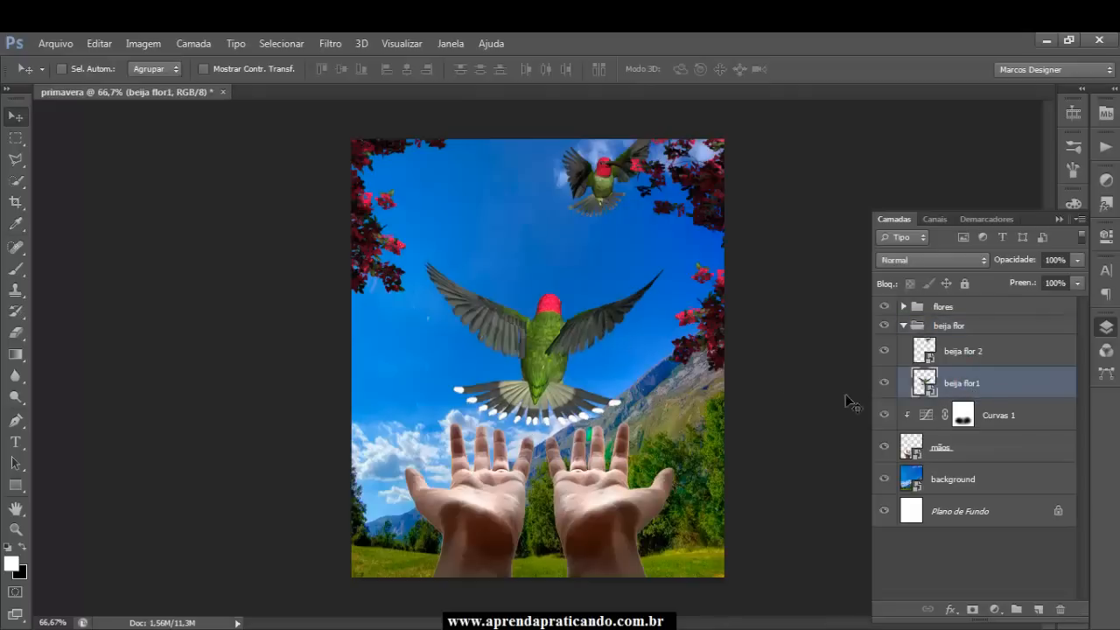
Apply a Motion Blur smart filter to the beija flor1 layer with an angle of -90° and a distance of 28 pixels
click(330, 44)
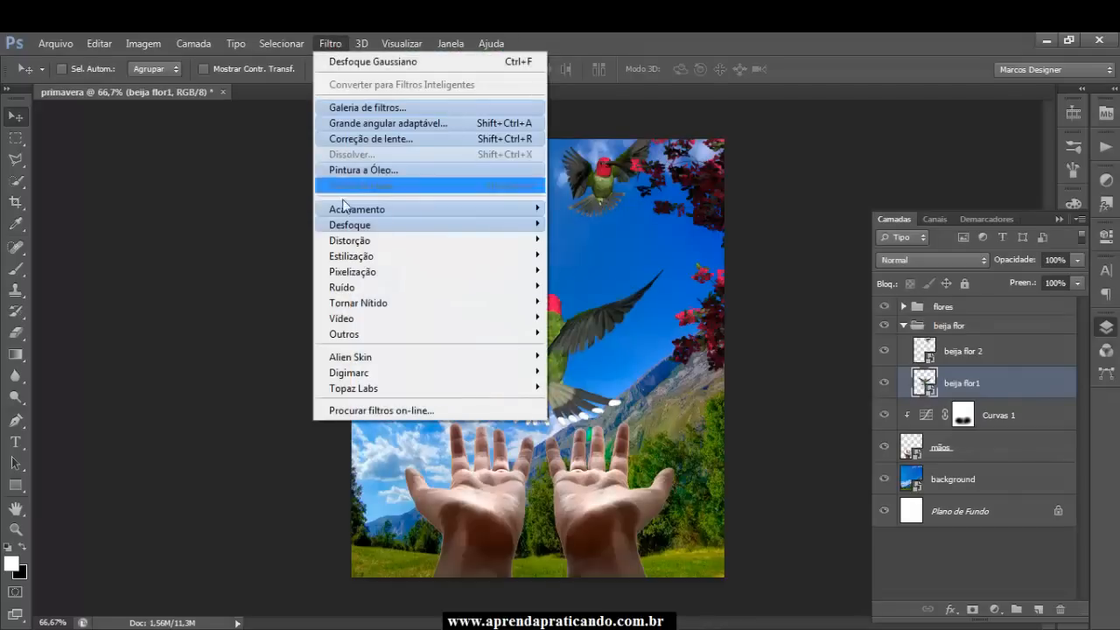
mouse_move(358, 225)
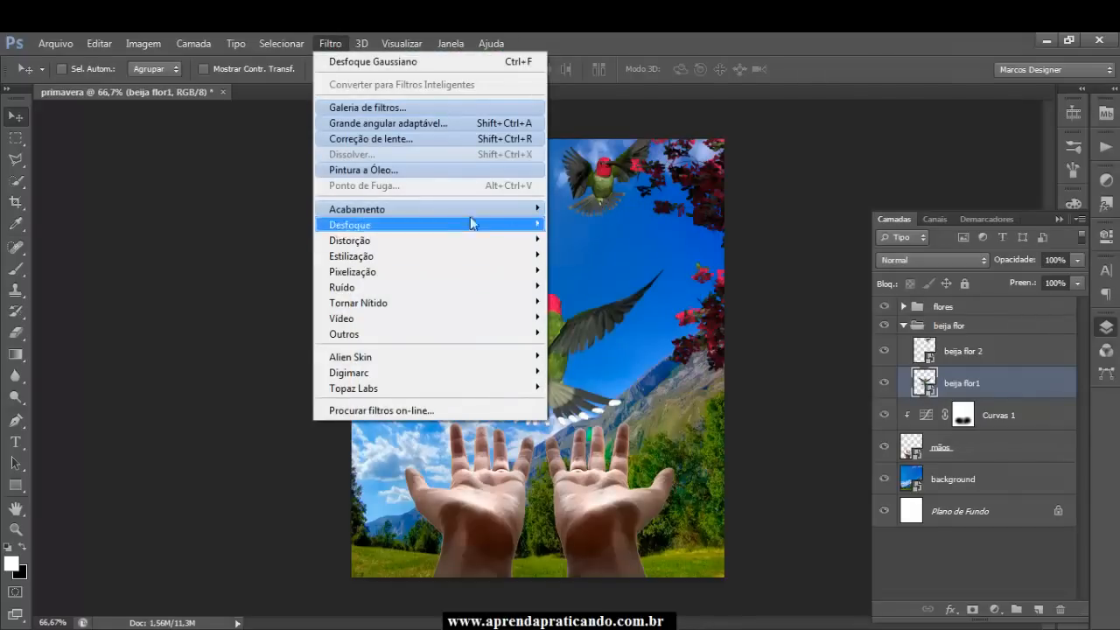
mouse_move(464, 227)
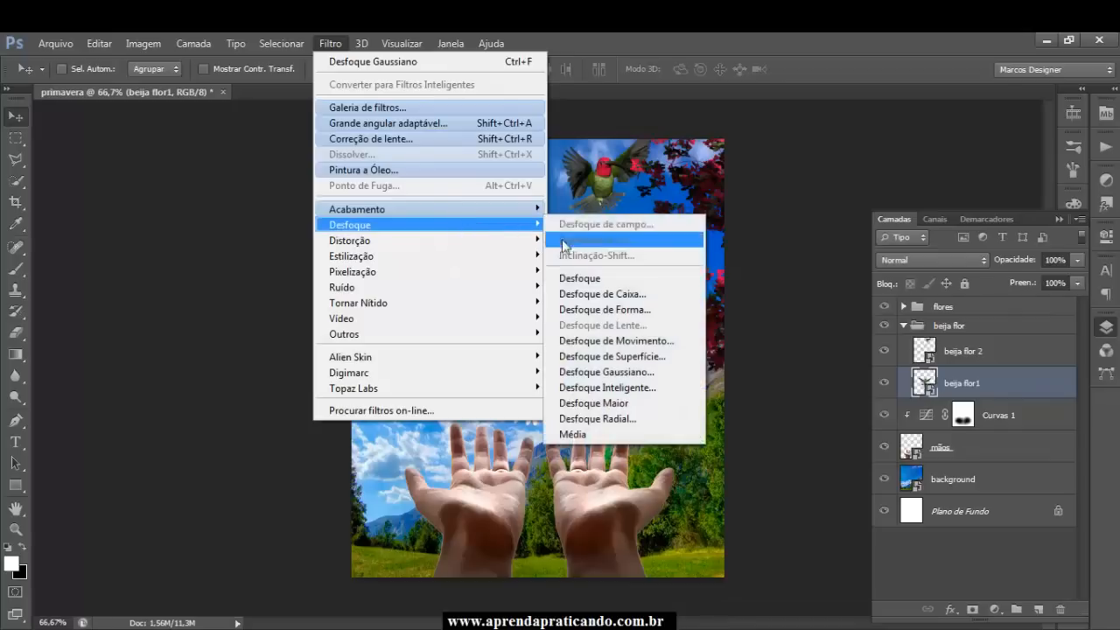
click(624, 340)
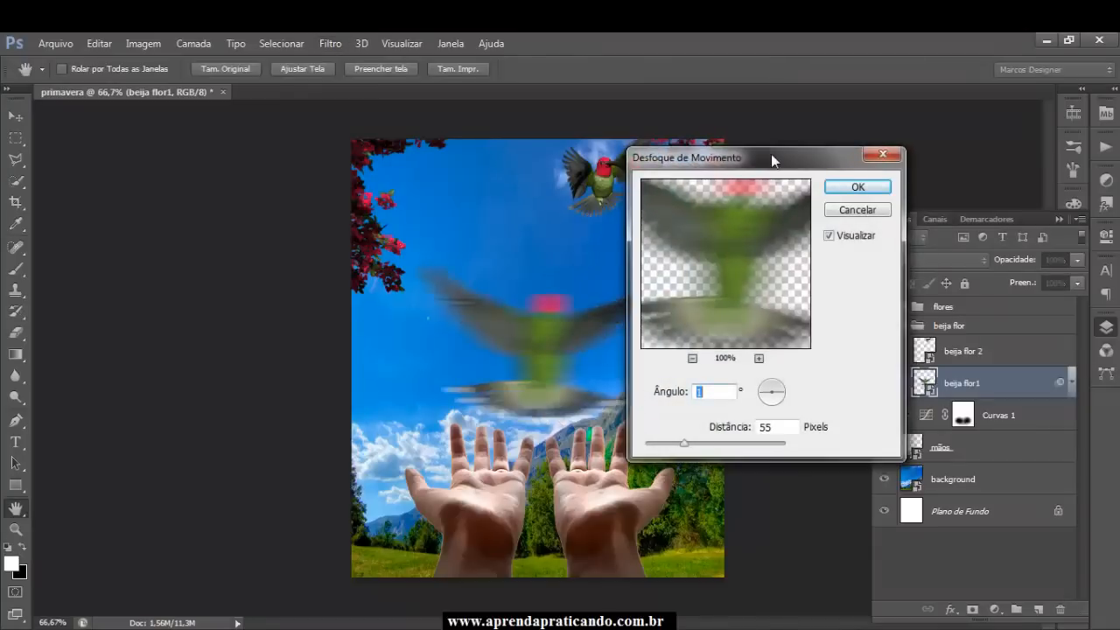
drag(771, 153, 840, 148)
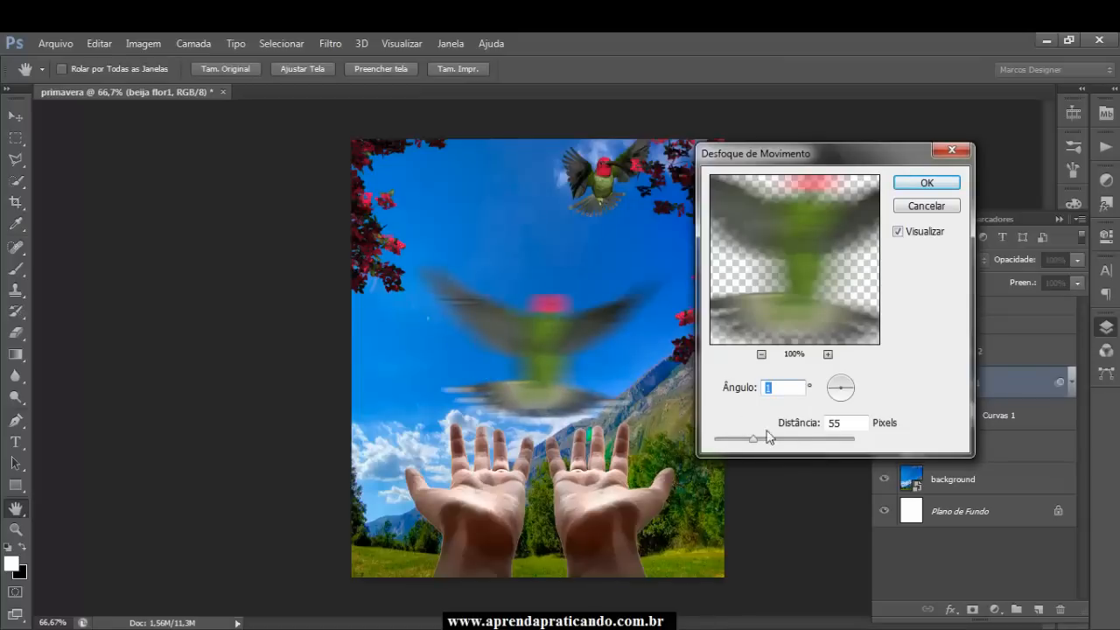
drag(846, 394, 843, 405)
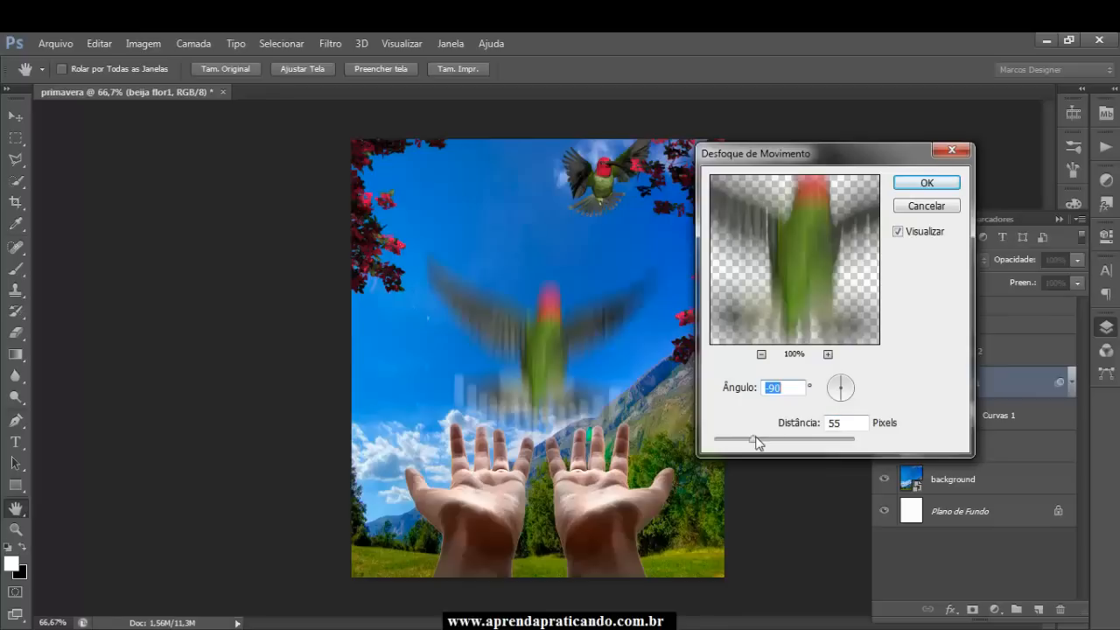
drag(754, 445, 735, 447)
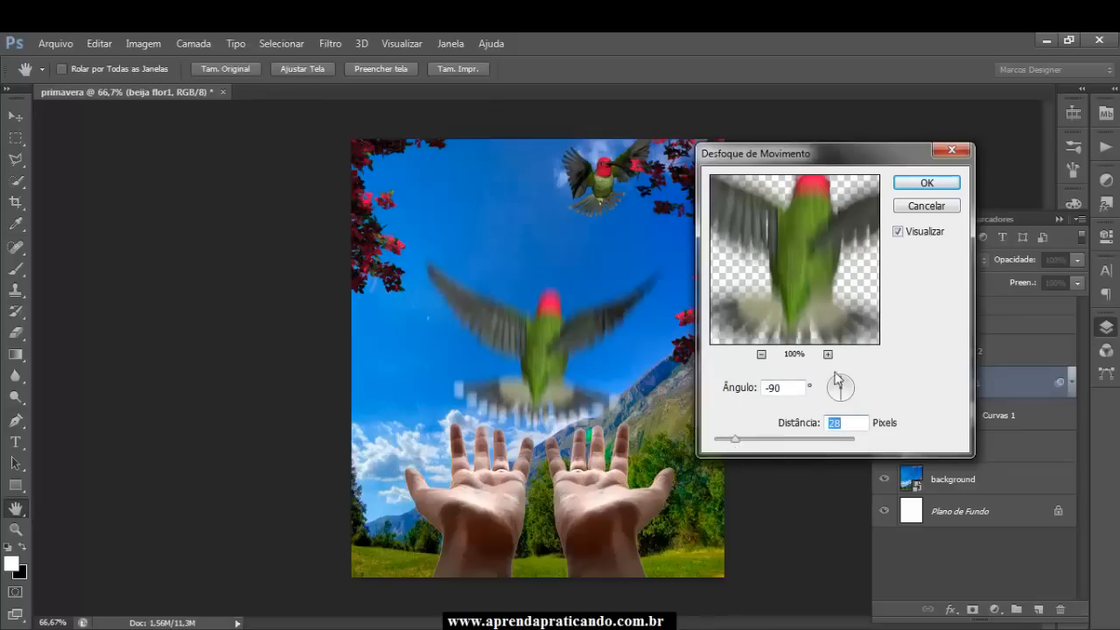
click(926, 186)
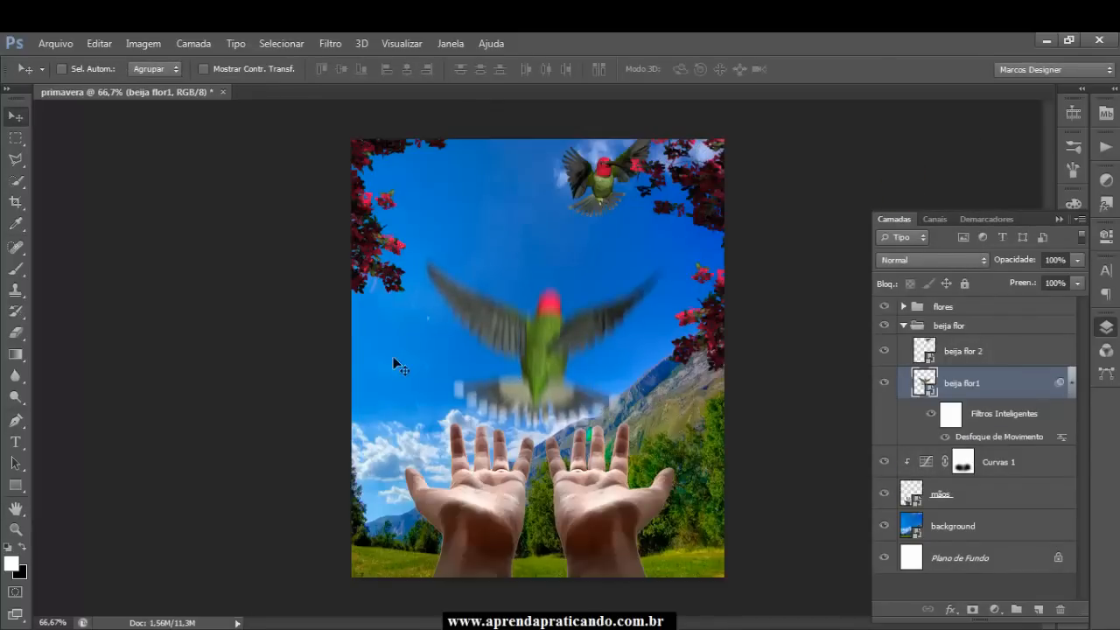
Review the Motion Blur smart filter's settings and blending options on beija flor1 without changing them
double_click(978, 436)
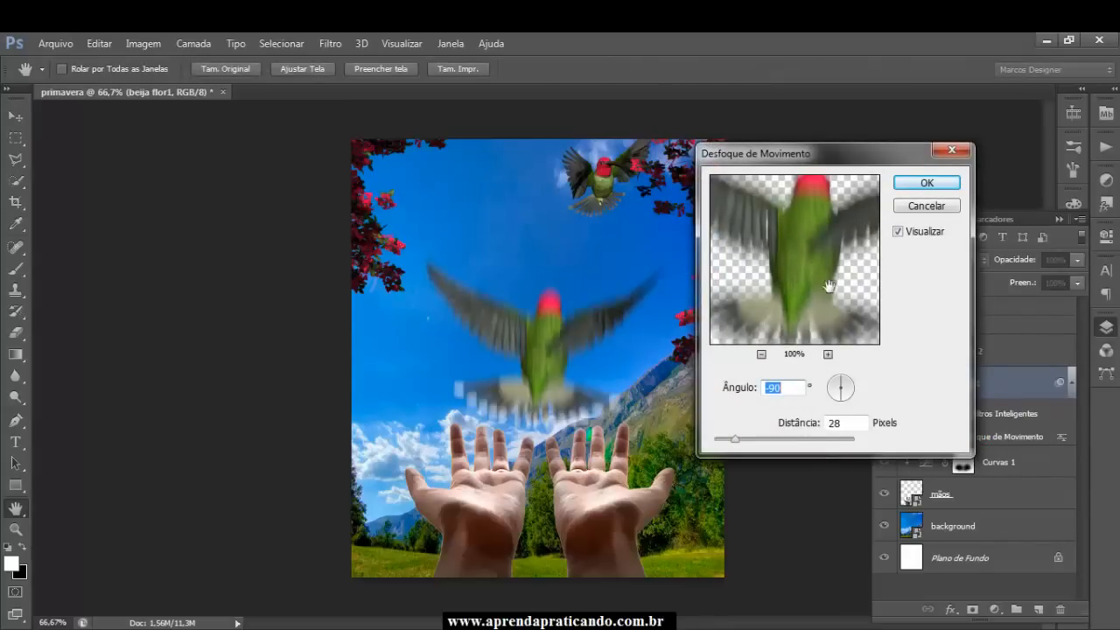
click(926, 208)
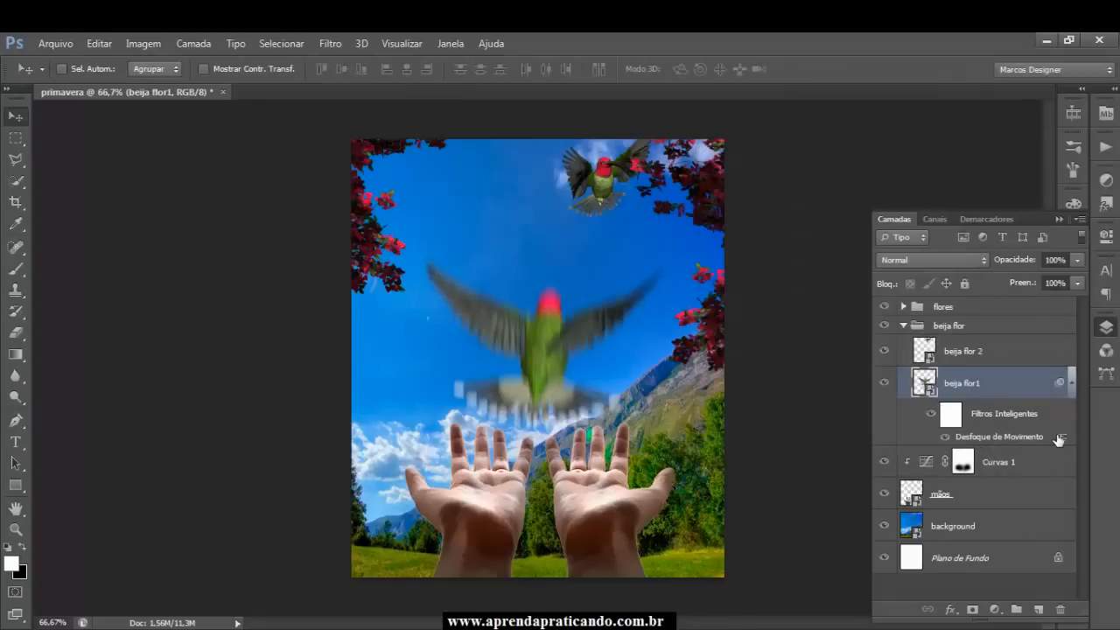
double_click(1061, 437)
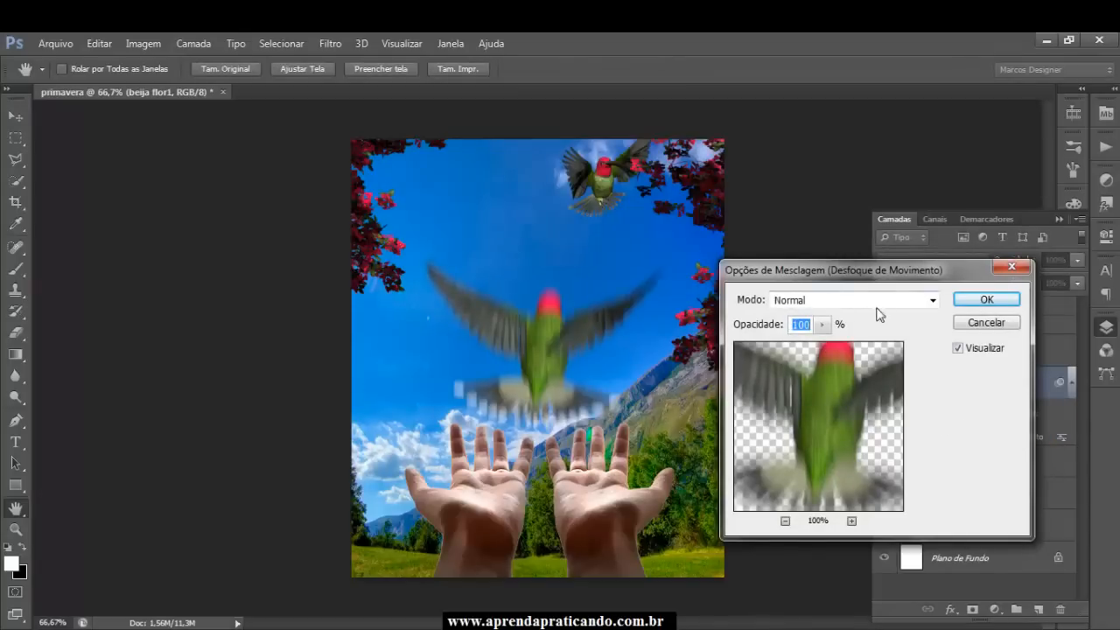
click(931, 301)
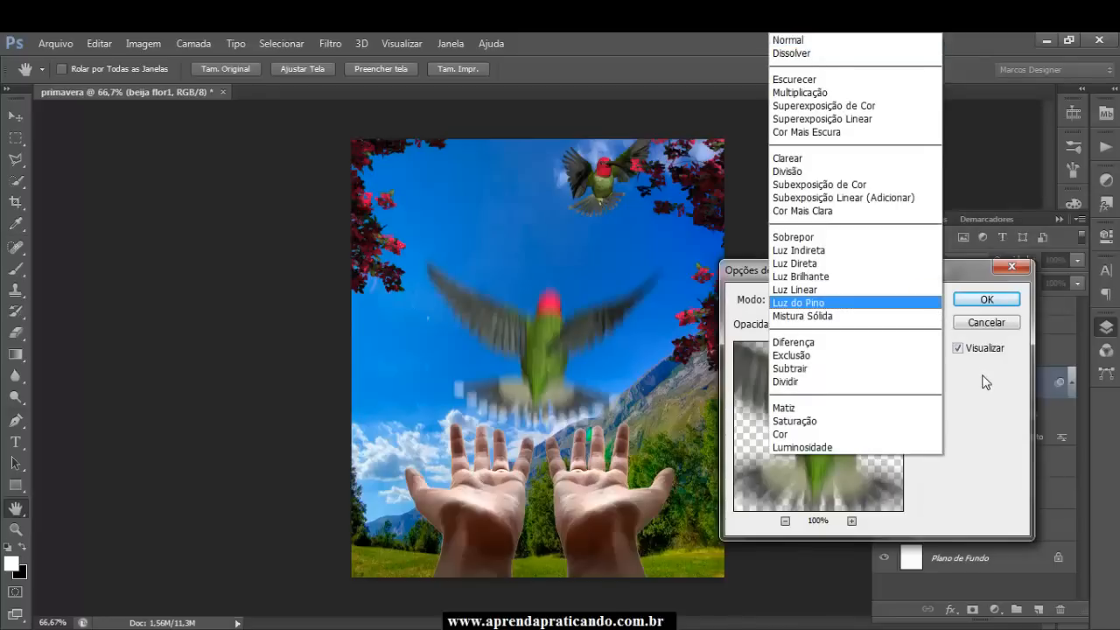
key(Escape)
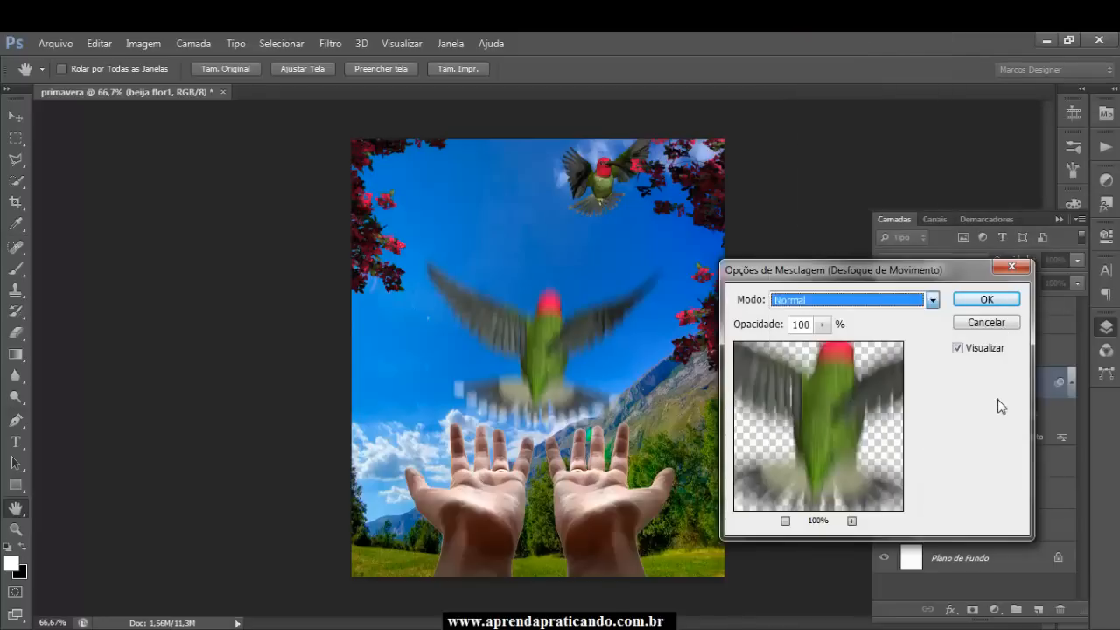
click(991, 325)
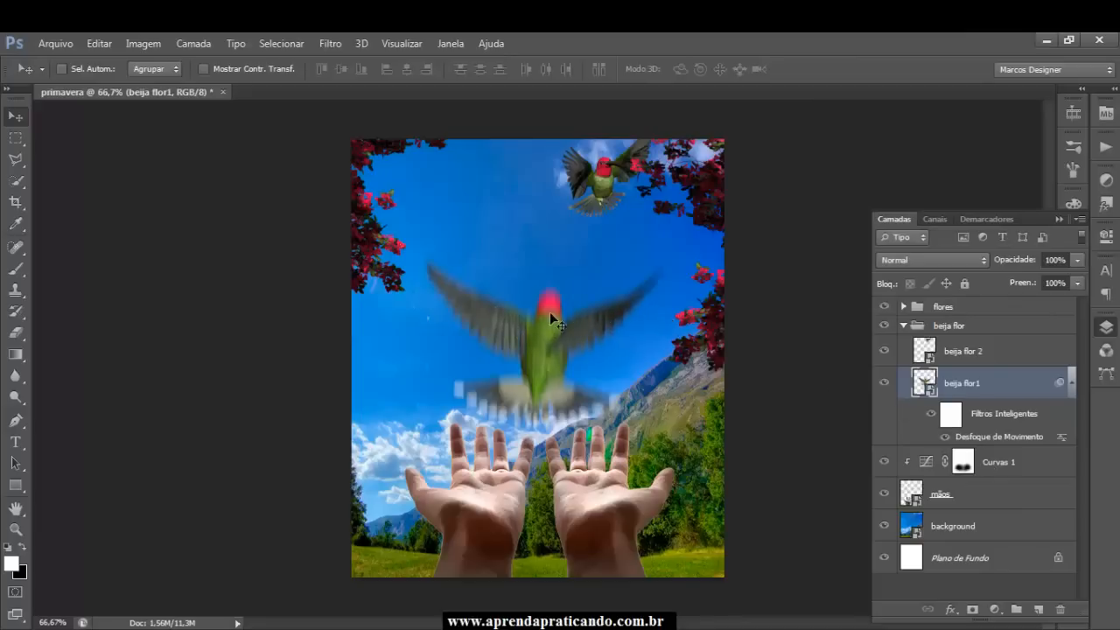
Select beija flor1's smart filter mask and paint black over the bird's head with the 174-pixel brush at 70% opacity to reduce the blur
click(960, 418)
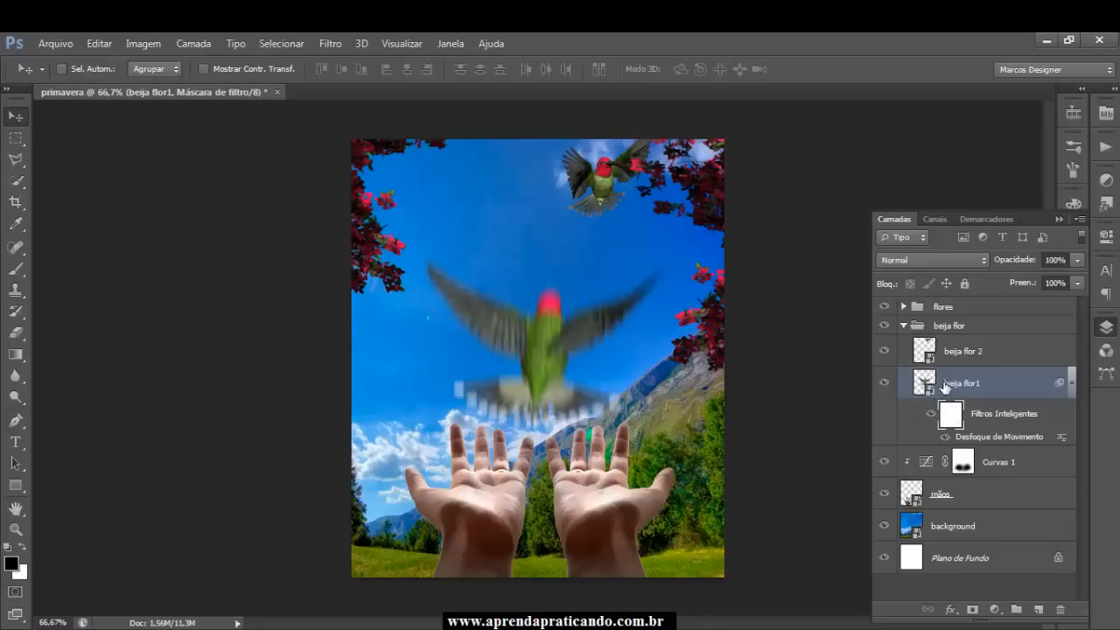
click(963, 418)
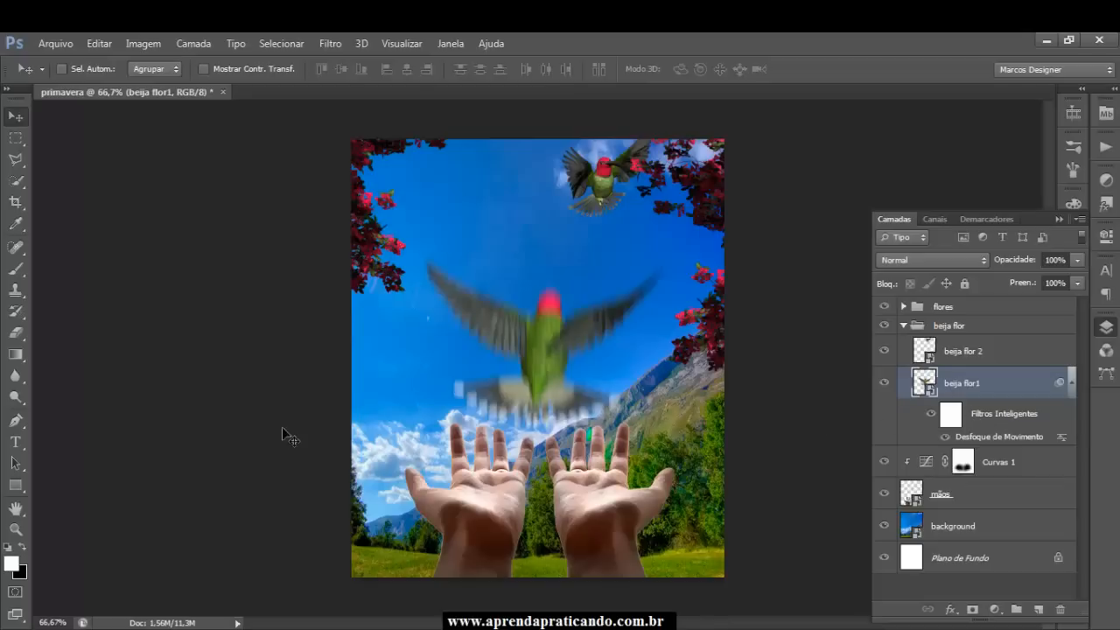
click(17, 270)
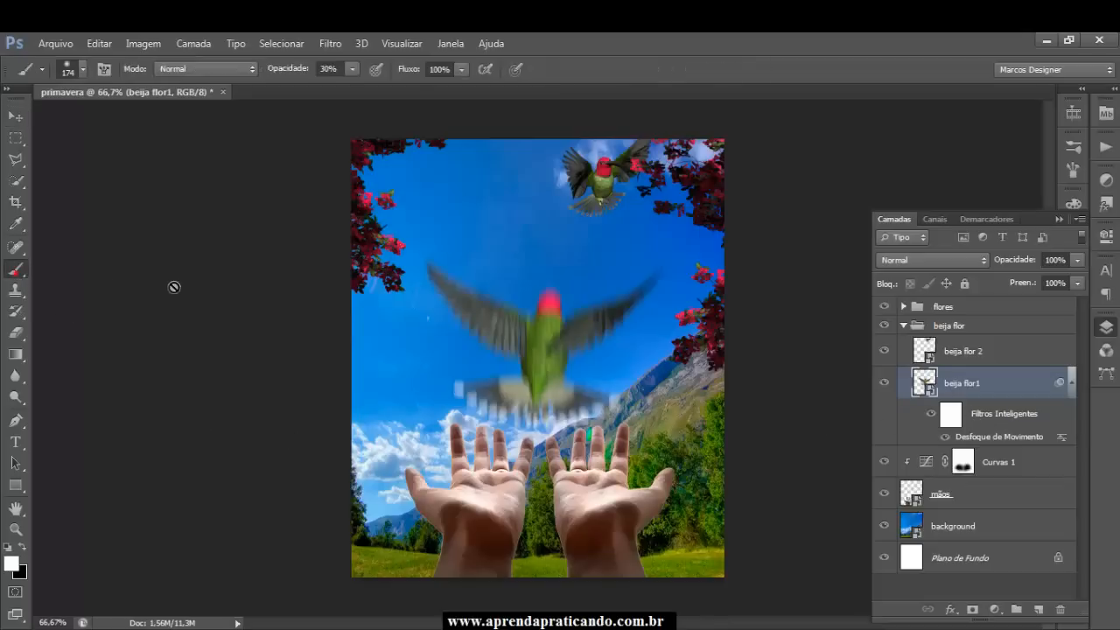
click(1011, 417)
click(984, 417)
key(x)
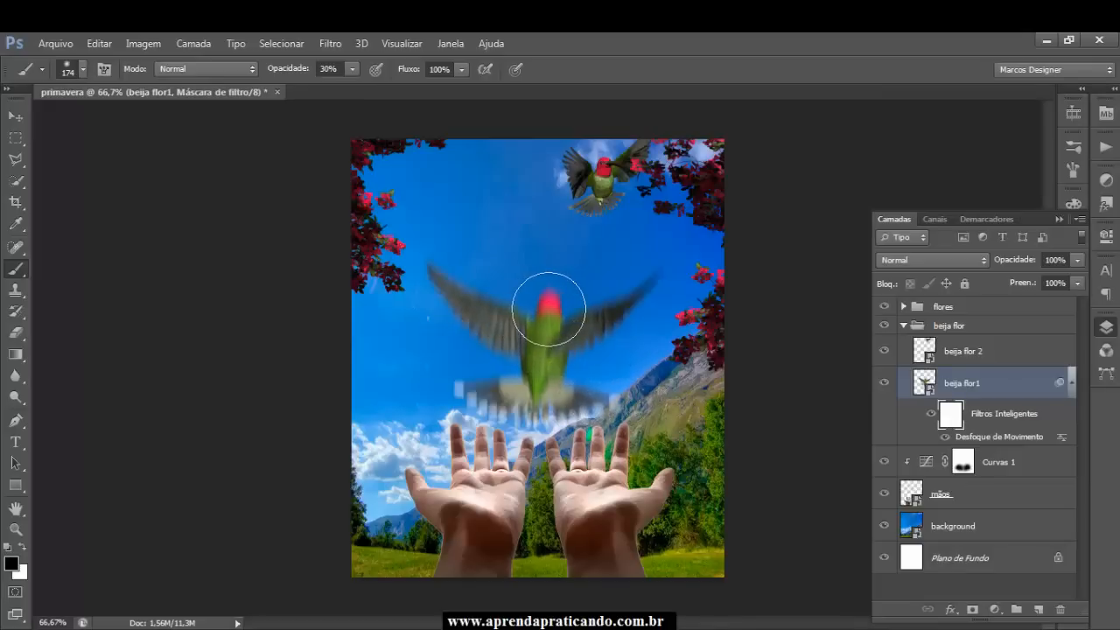
click(337, 69)
text(7)
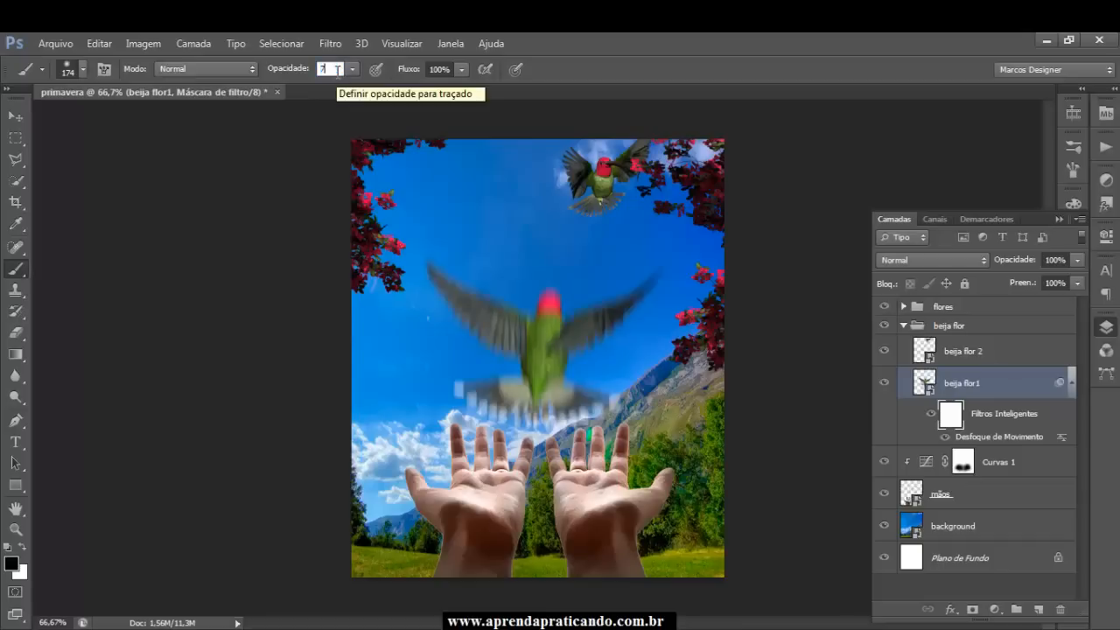
text(0)
key(Return)
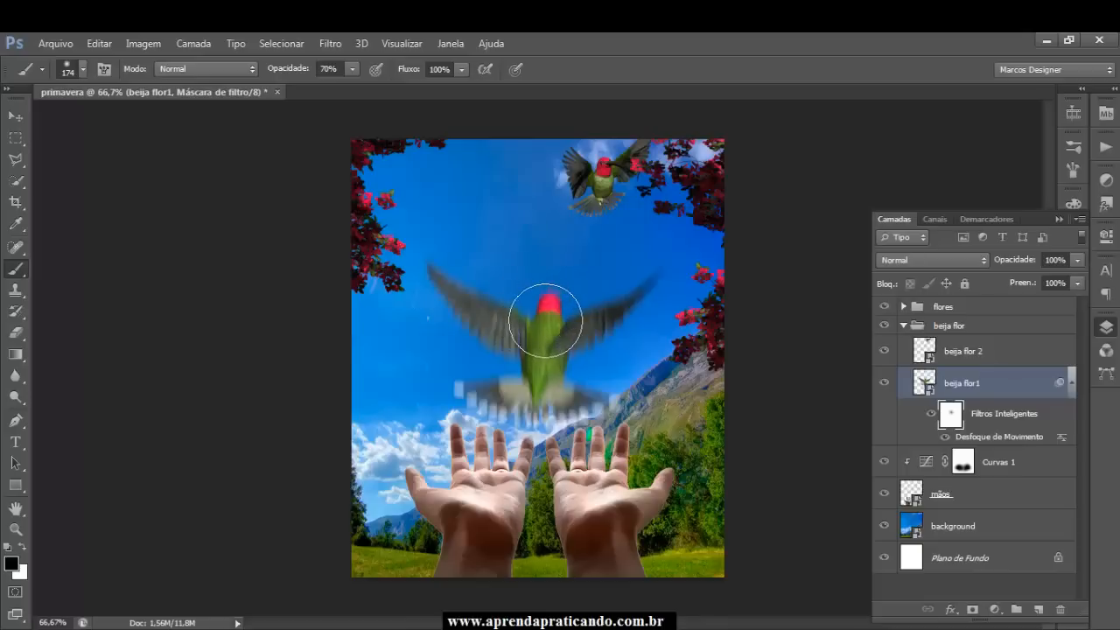
Reduce the brush to 106 pixels and 40% opacity, and paint black on the filter mask over the bird's body and inner wings
right_click(545, 319)
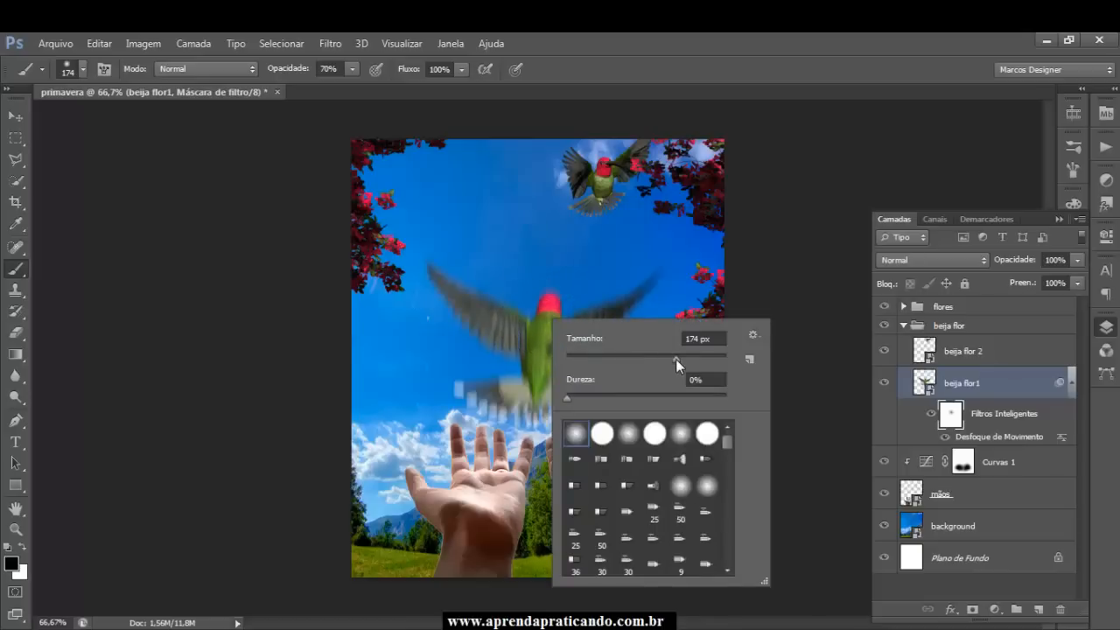
drag(675, 359, 658, 367)
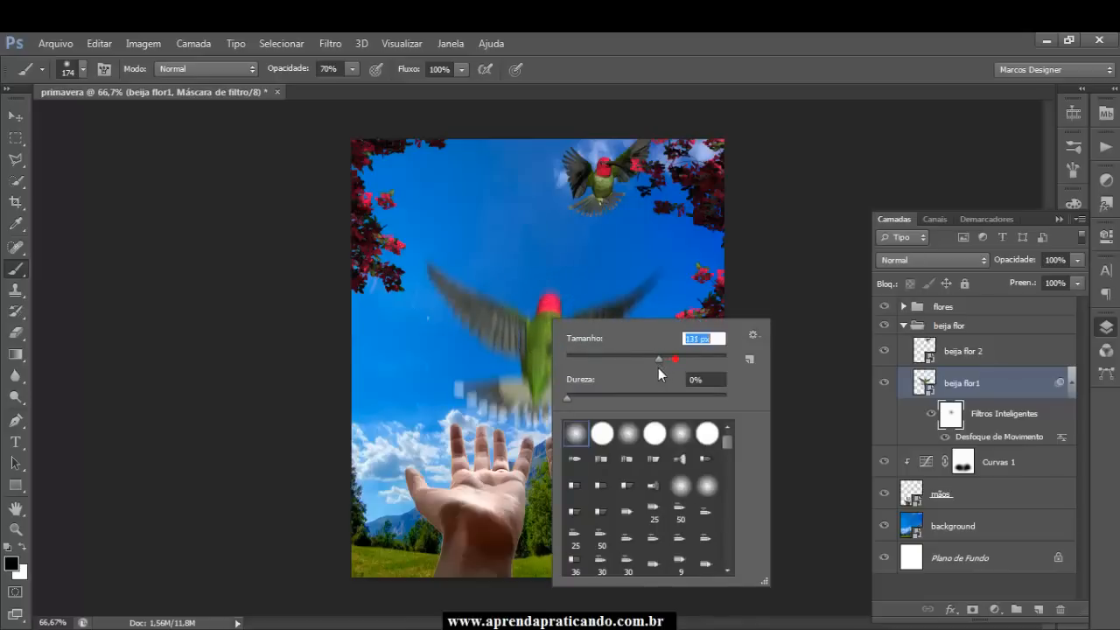
click(329, 69)
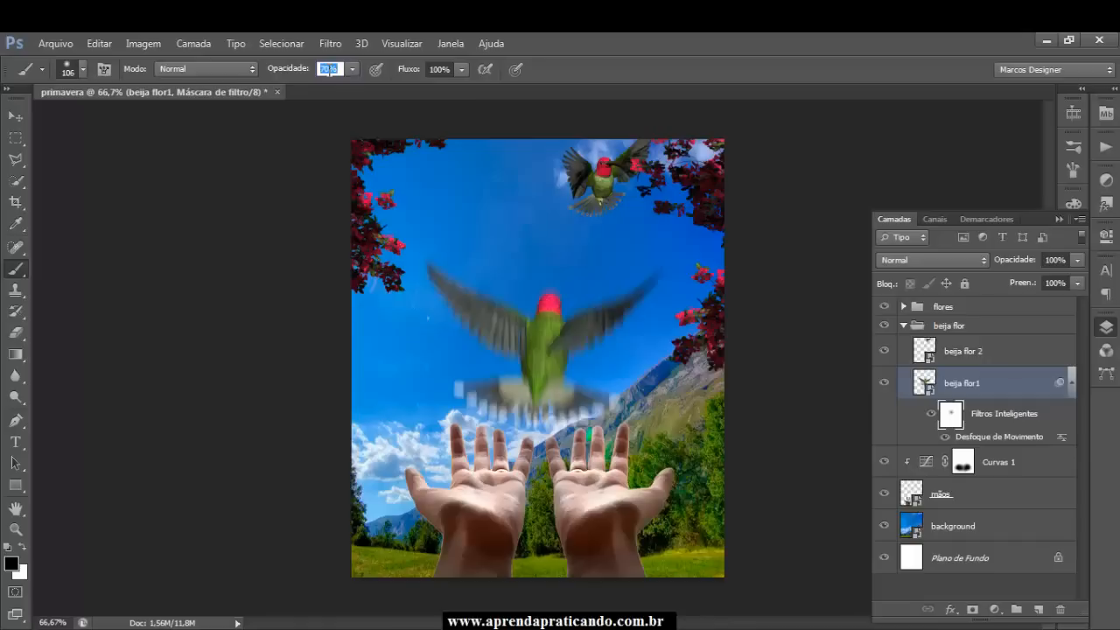
text(40)
key(Return)
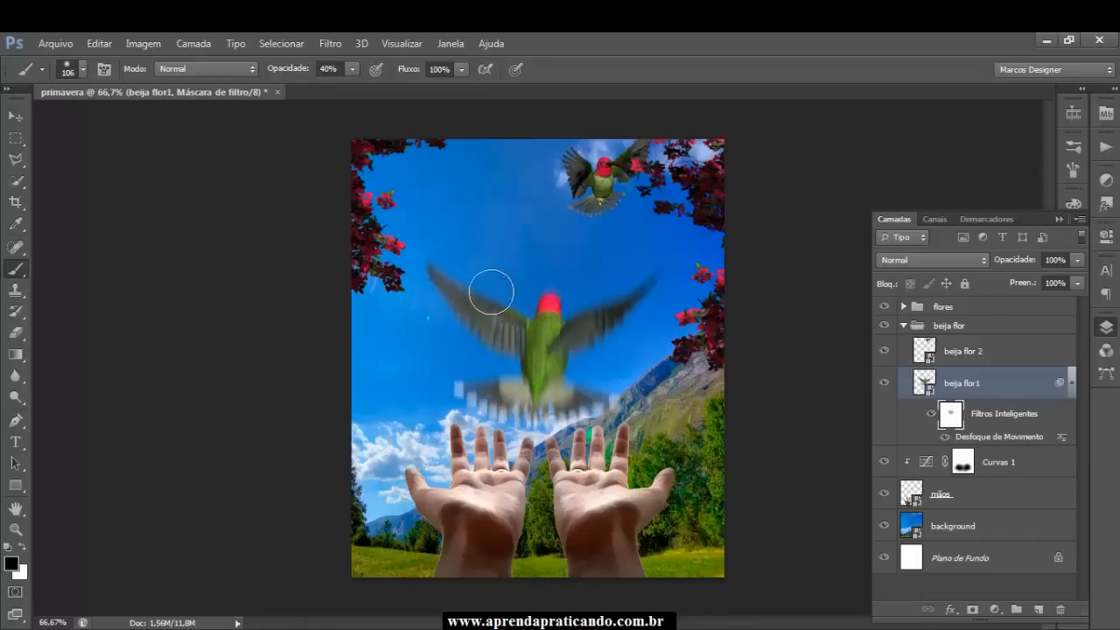
mouse_move(480, 274)
mouse_down()
mouse_move(628, 279)
mouse_move(574, 313)
mouse_move(530, 309)
mouse_move(532, 321)
mouse_move(537, 312)
mouse_move(498, 296)
mouse_move(551, 321)
mouse_move(580, 313)
mouse_move(499, 308)
mouse_move(475, 282)
mouse_move(531, 321)
mouse_move(558, 324)
mouse_move(583, 309)
mouse_move(548, 335)
mouse_up()
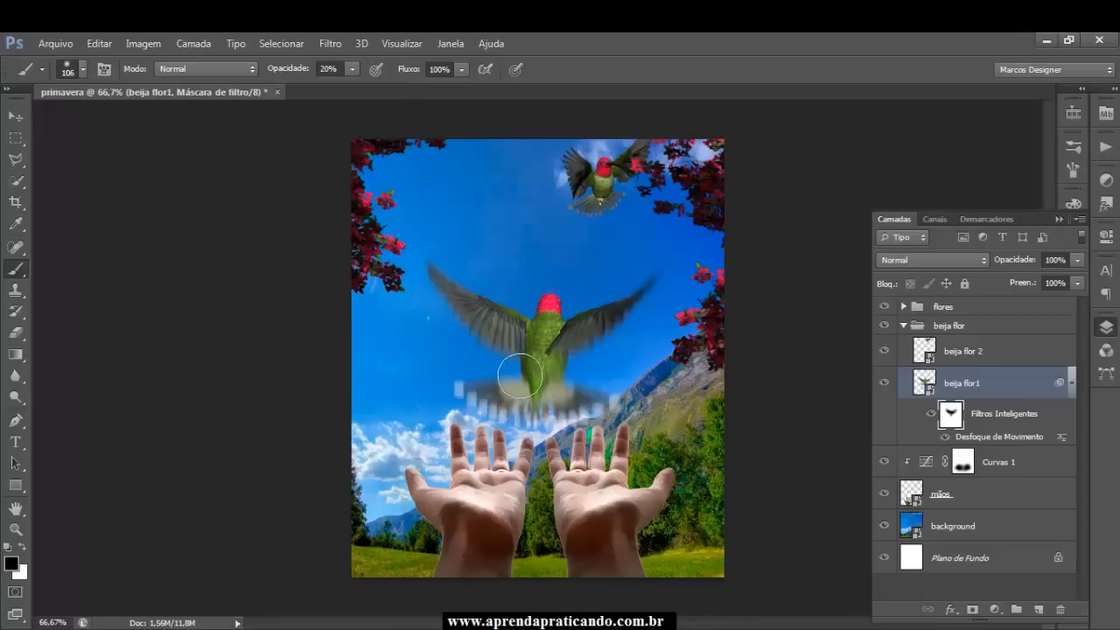
Paint black at 20% opacity on the filter mask over the base of the bird's tail, reducing the brush to 73 pixels
mouse_move(518, 375)
mouse_down()
mouse_move(507, 377)
mouse_move(579, 381)
mouse_up()
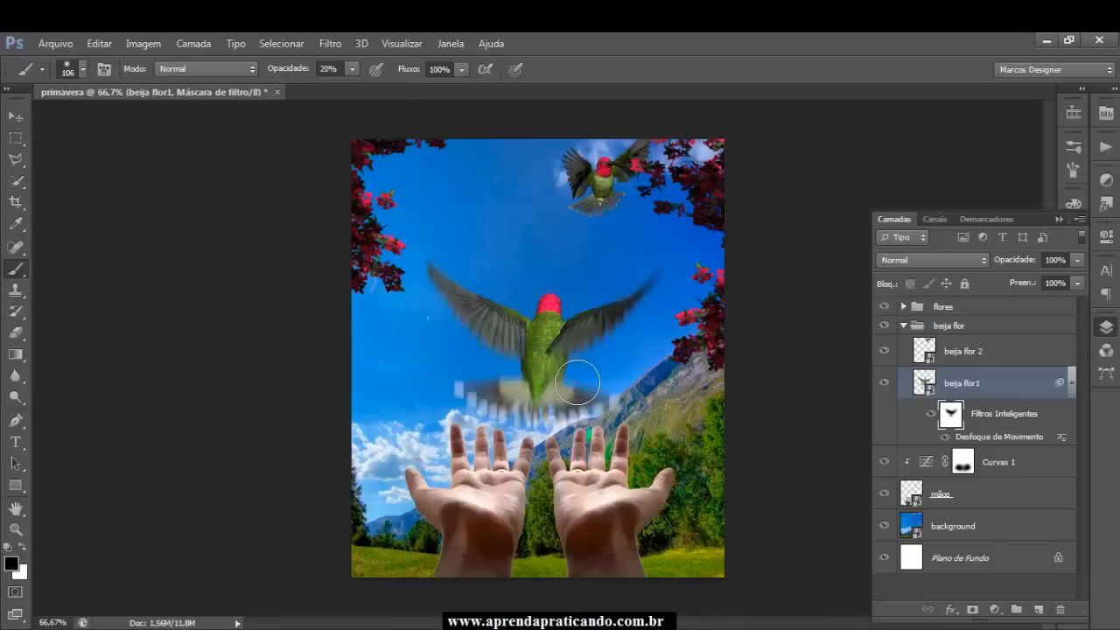
right_click(496, 373)
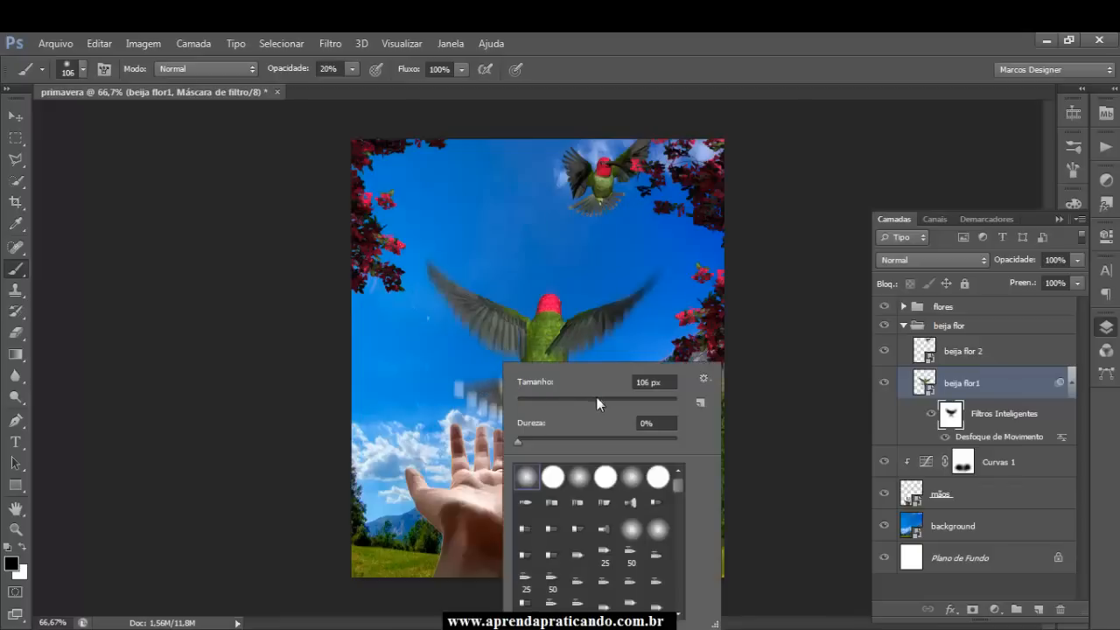
drag(596, 397, 548, 398)
click(481, 371)
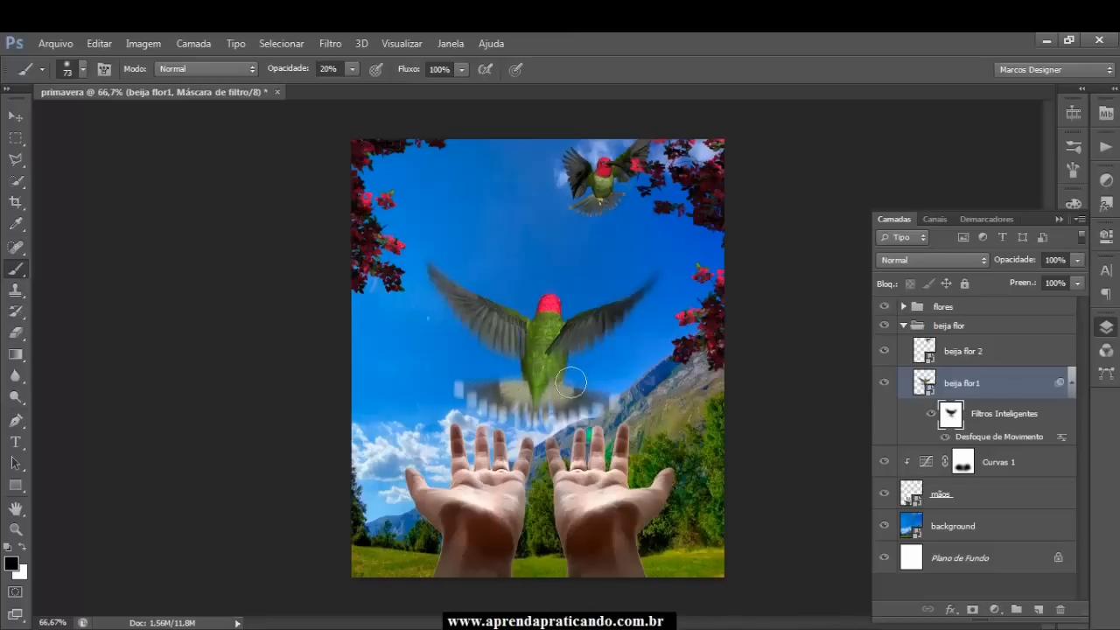
click(25, 124)
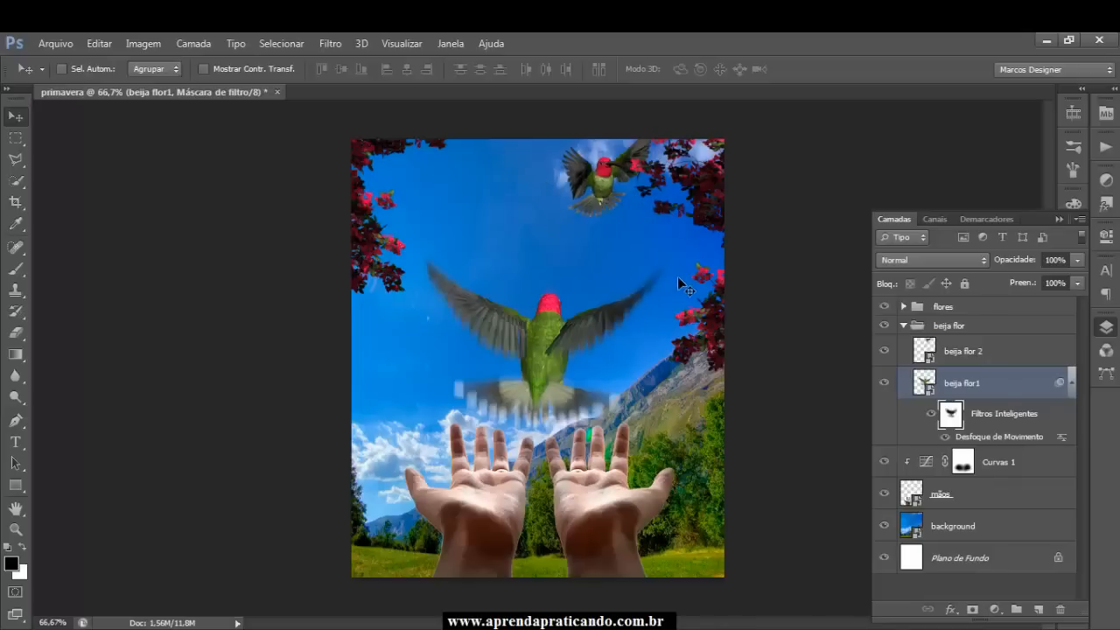
Apply a Gaussian Blur smart filter with a radius of 2.4 pixels to the beija flor 2 layer
click(966, 356)
click(883, 350)
click(884, 350)
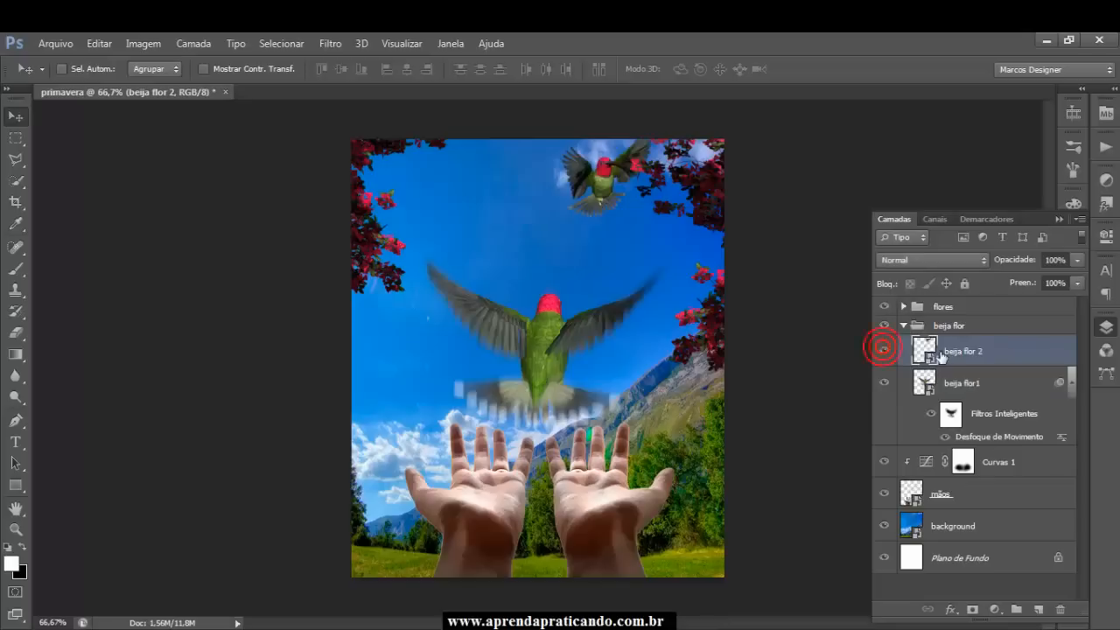
click(331, 44)
mouse_move(379, 233)
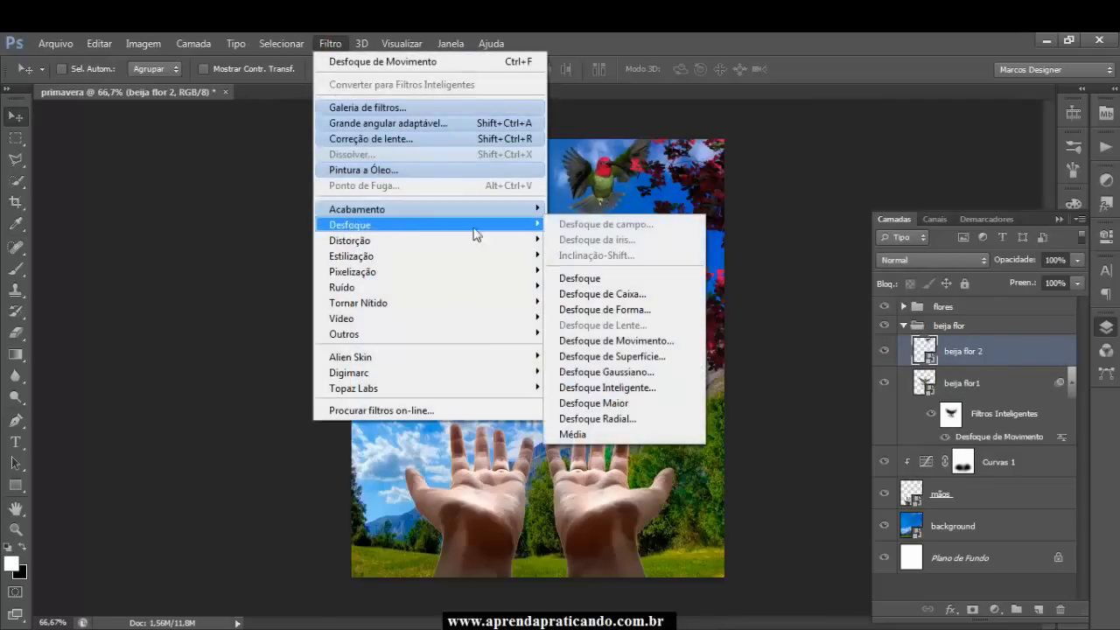
click(621, 375)
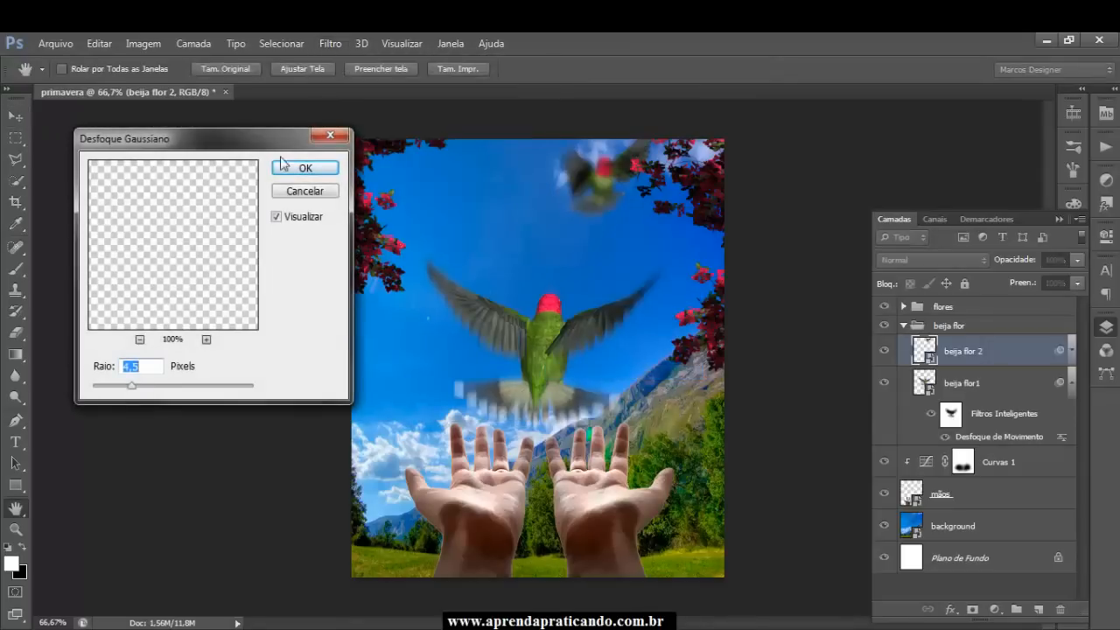
drag(263, 144, 329, 195)
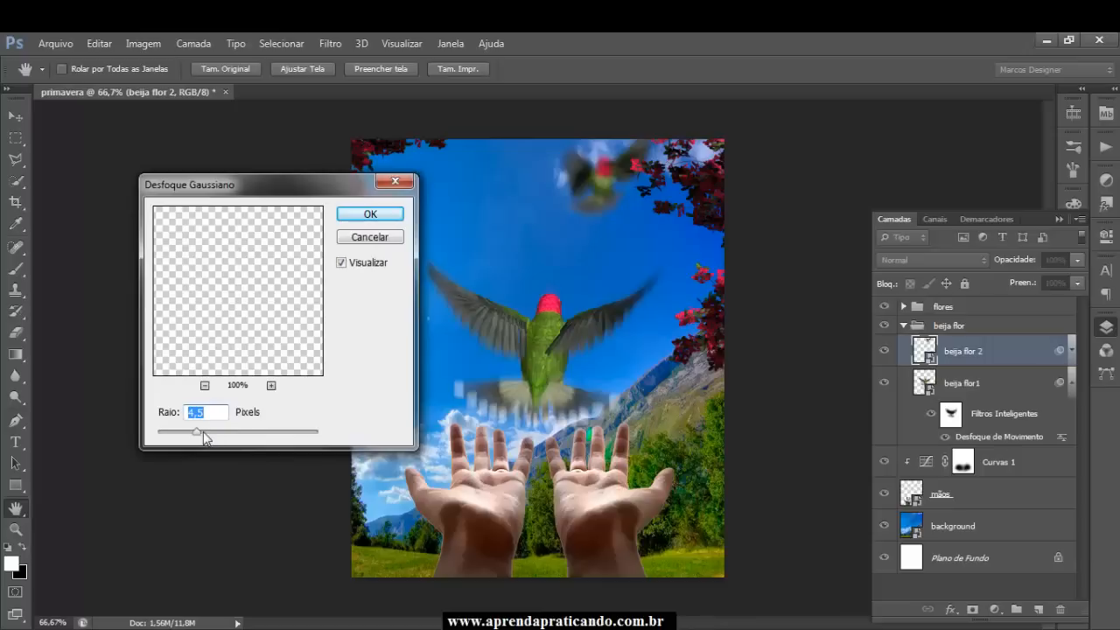
drag(197, 437, 185, 435)
drag(187, 437, 180, 439)
click(376, 217)
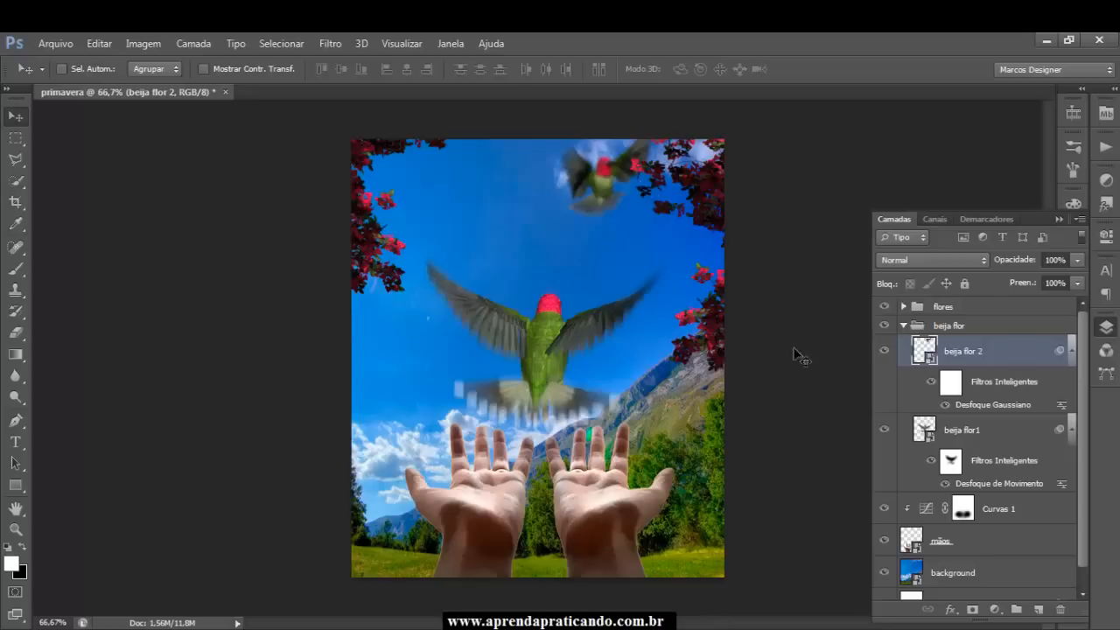
Expand the flores group and apply a 2.4-pixel Gaussian Blur smart filter to the flores2 layer
click(902, 306)
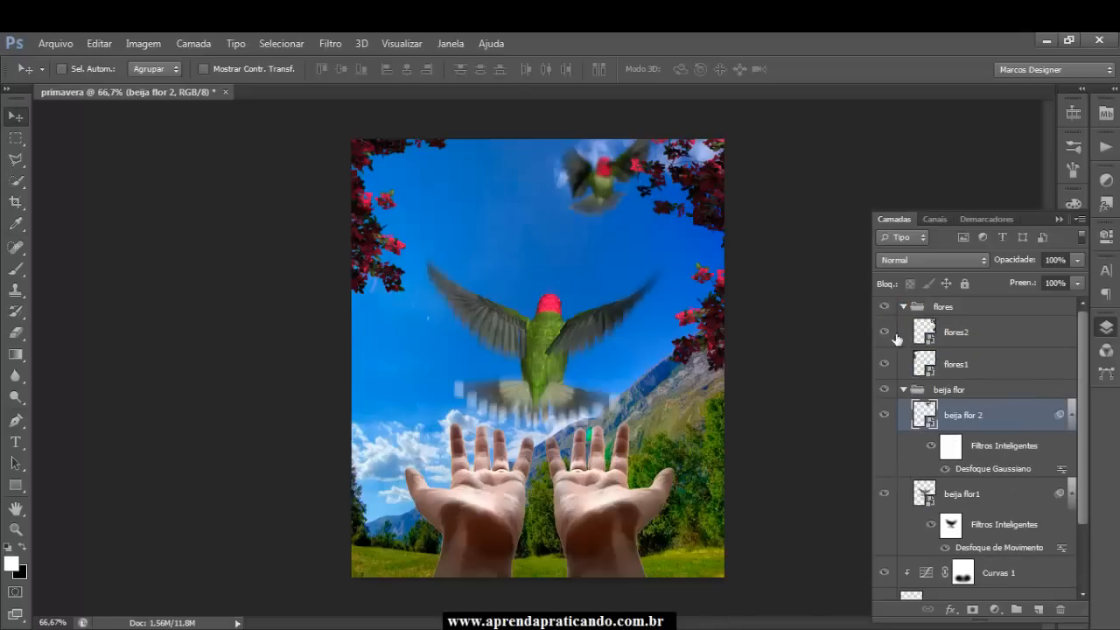
click(885, 333)
click(959, 336)
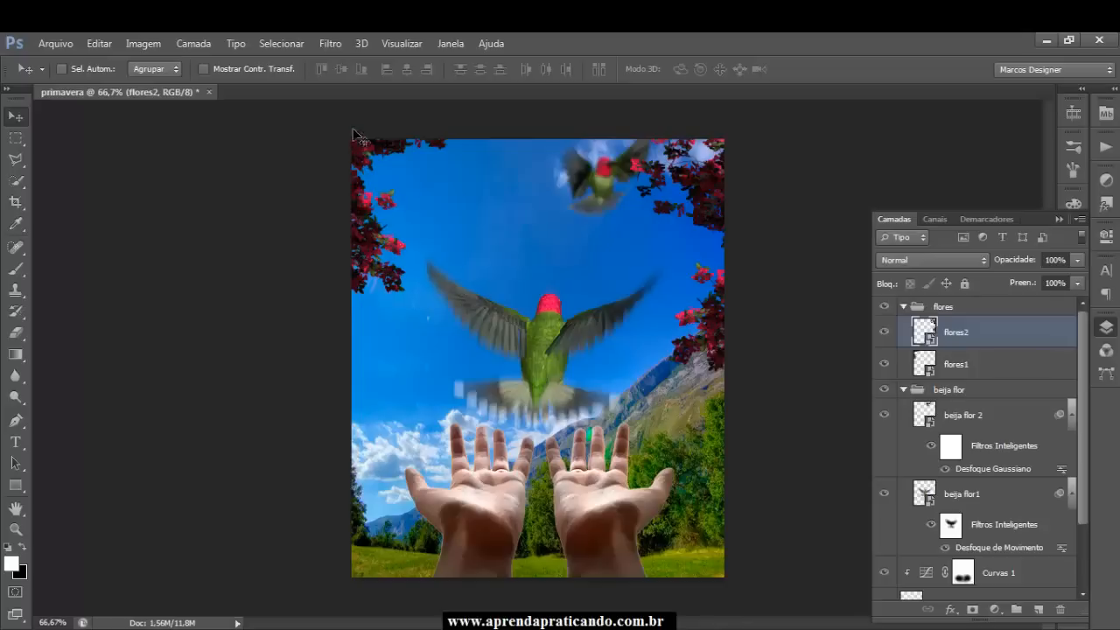
click(328, 45)
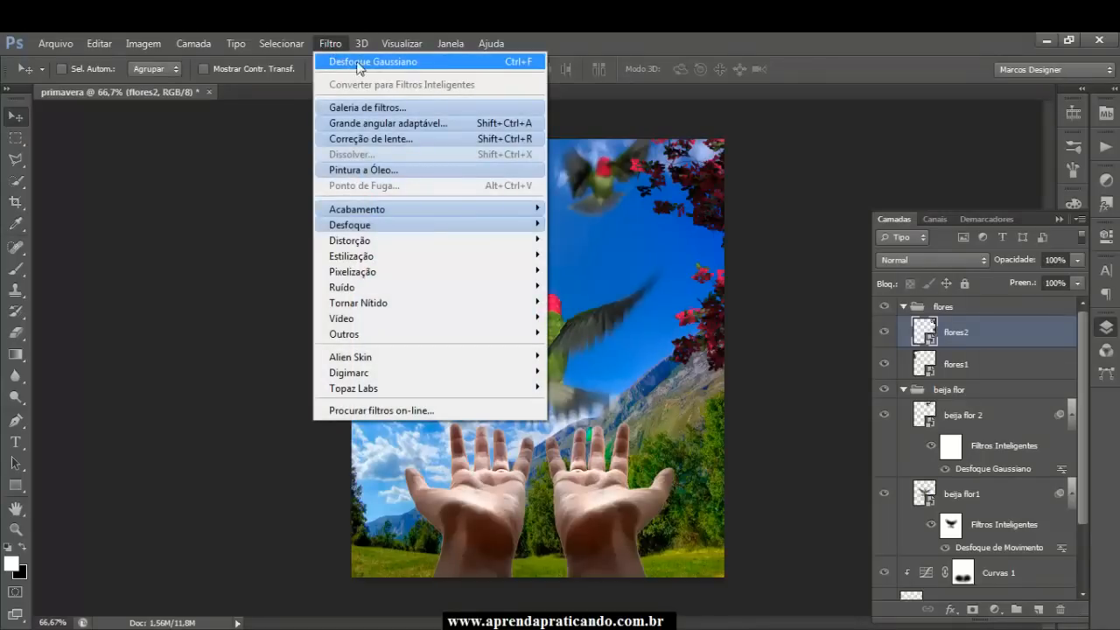
click(406, 67)
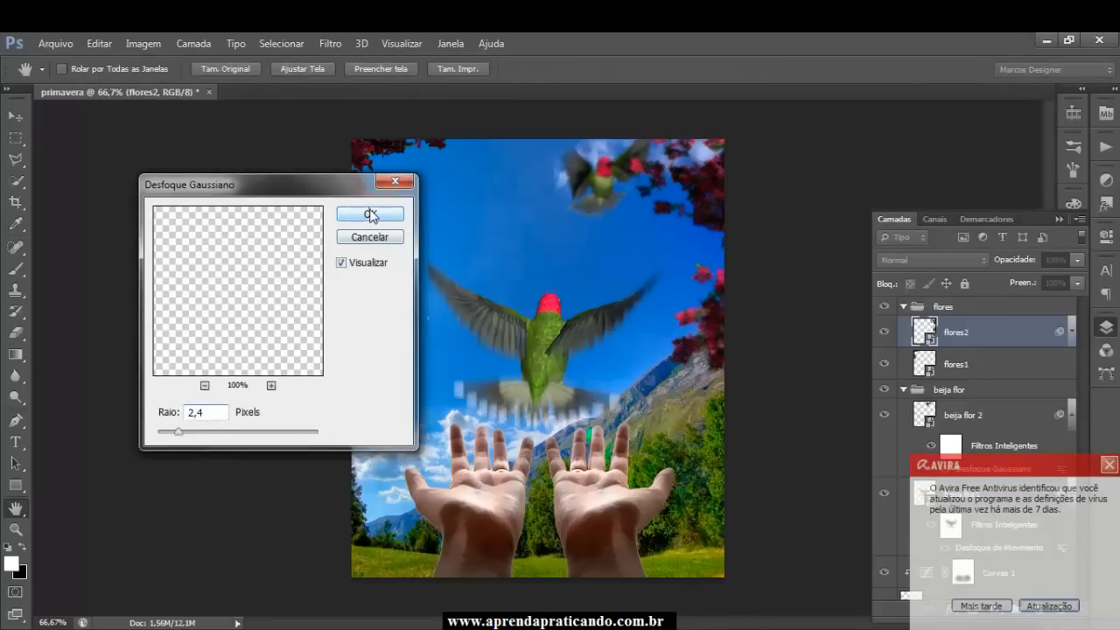
click(370, 215)
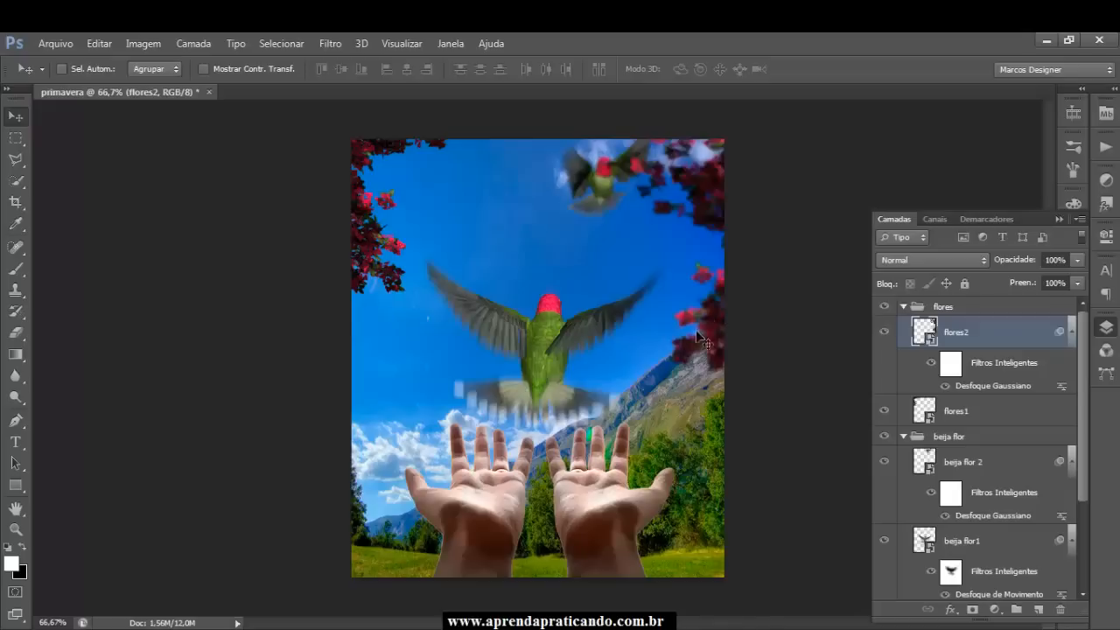
Paint black on flores2's smart filter mask over its blossoms with the 73-pixel brush at 20% opacity
click(949, 366)
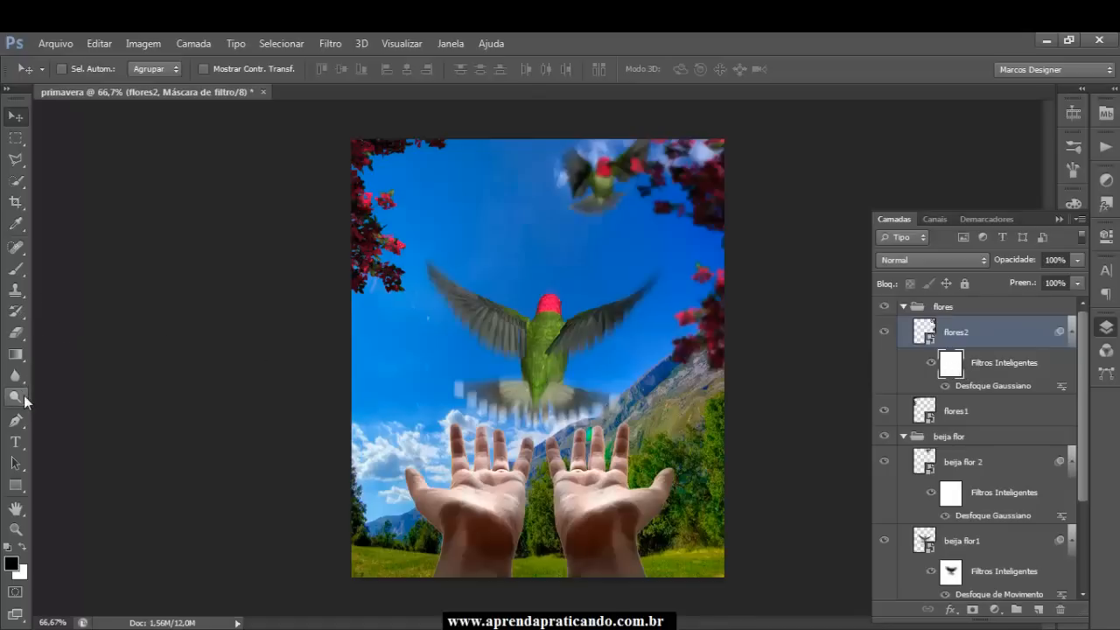
click(17, 272)
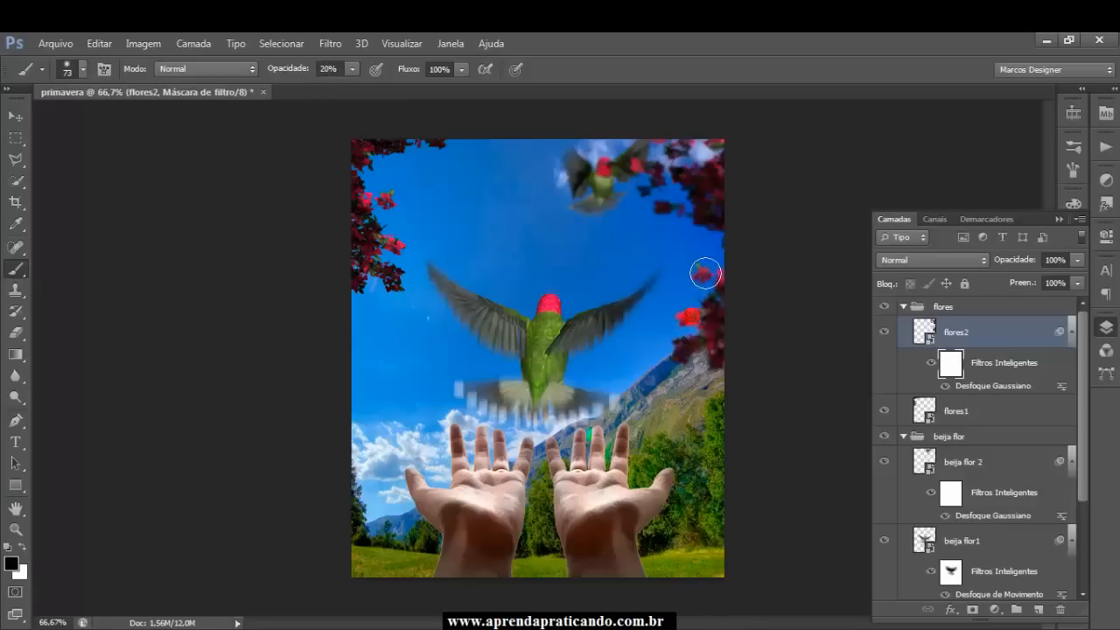
mouse_move(703, 302)
mouse_down()
mouse_move(688, 353)
mouse_move(717, 298)
mouse_move(683, 353)
mouse_move(698, 275)
mouse_up()
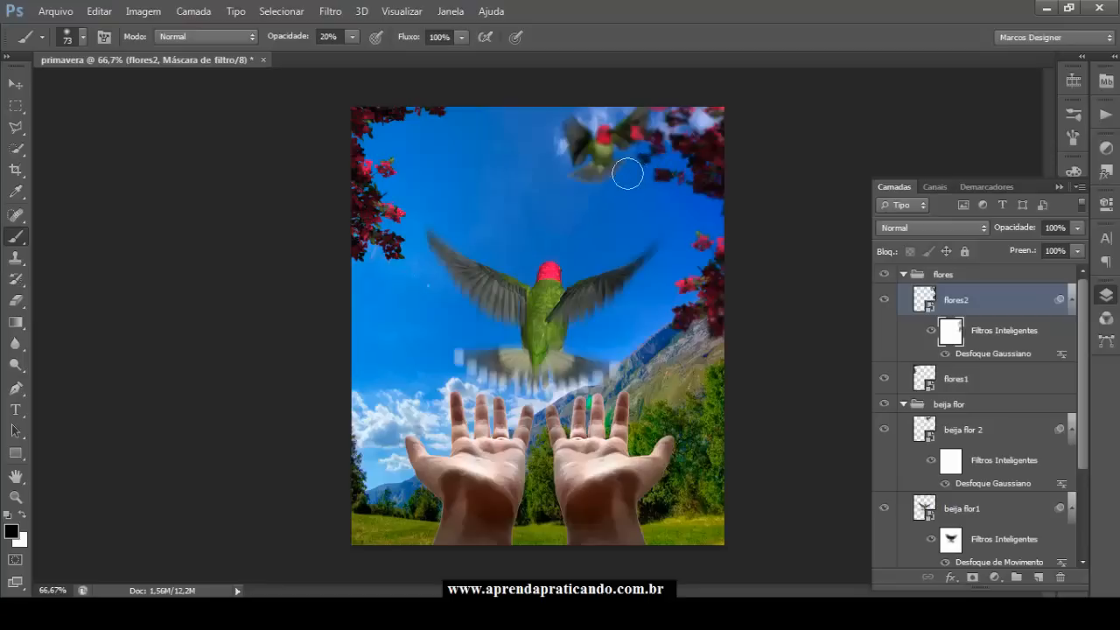
drag(640, 140, 654, 131)
Paint on beija flor 2's smart filter mask over the bird's head and body at 20% opacity, first with black and then with white
scroll(1086, 368, down, 2)
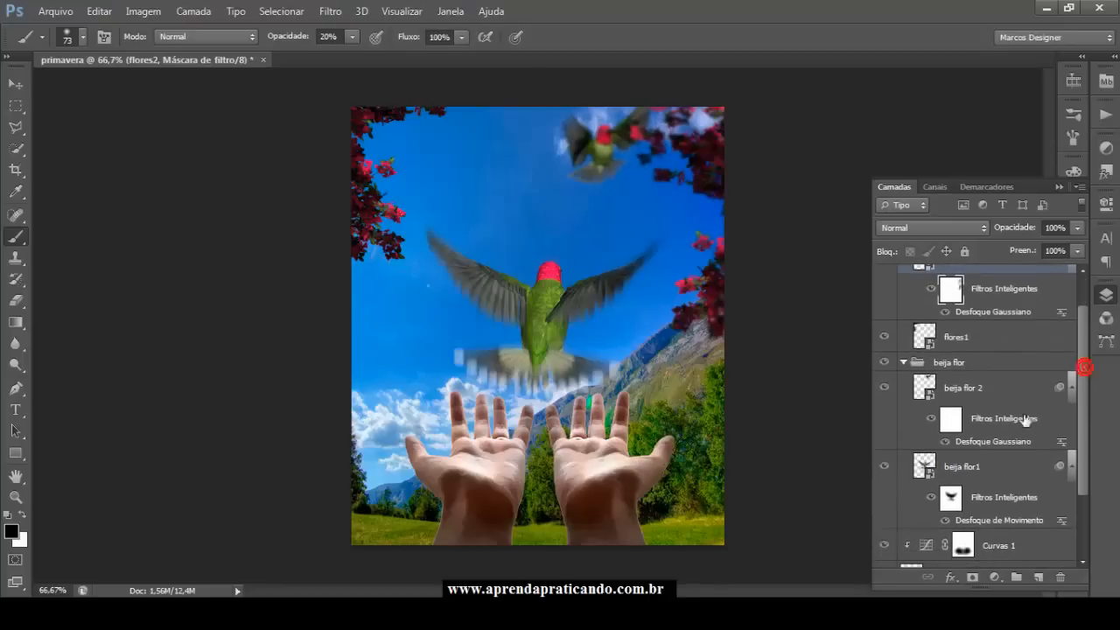
click(952, 426)
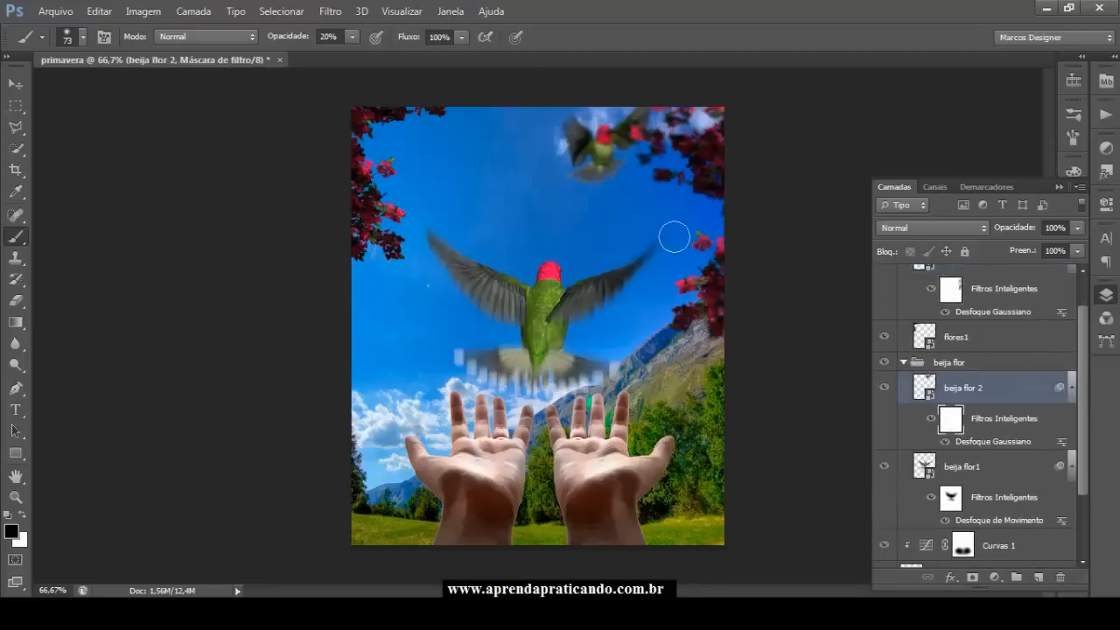
mouse_move(599, 143)
mouse_down()
mouse_move(629, 130)
mouse_move(610, 153)
mouse_up()
key(x)
drag(603, 134, 607, 151)
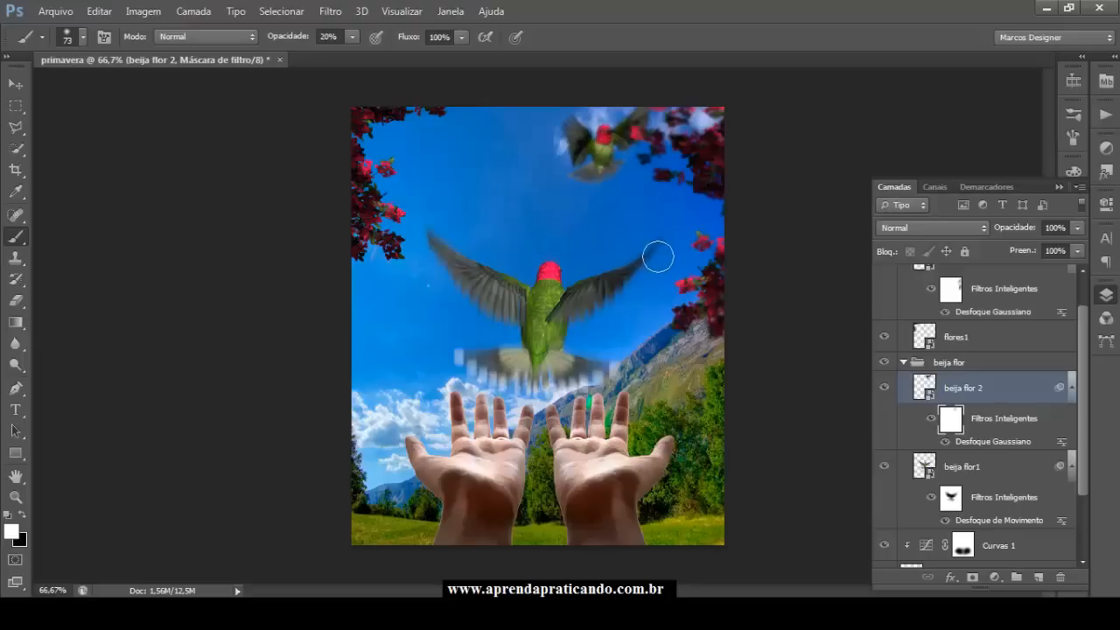
key(x)
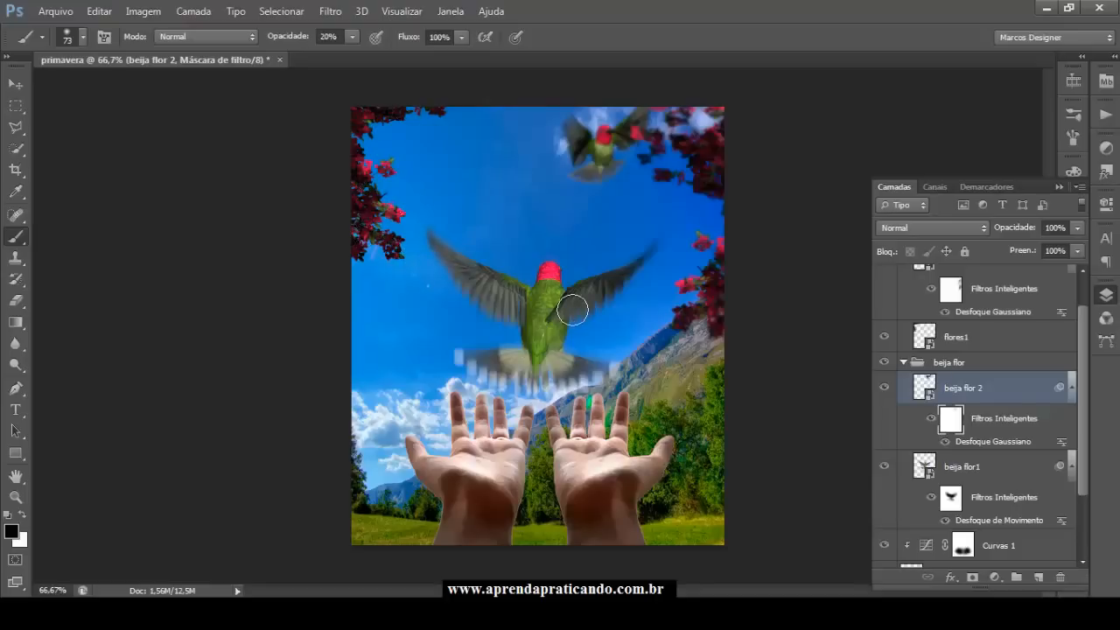
Compare the composition with the flores2 layer hidden and shown
scroll(1089, 372, up, 1)
scroll(1089, 367, up, 2)
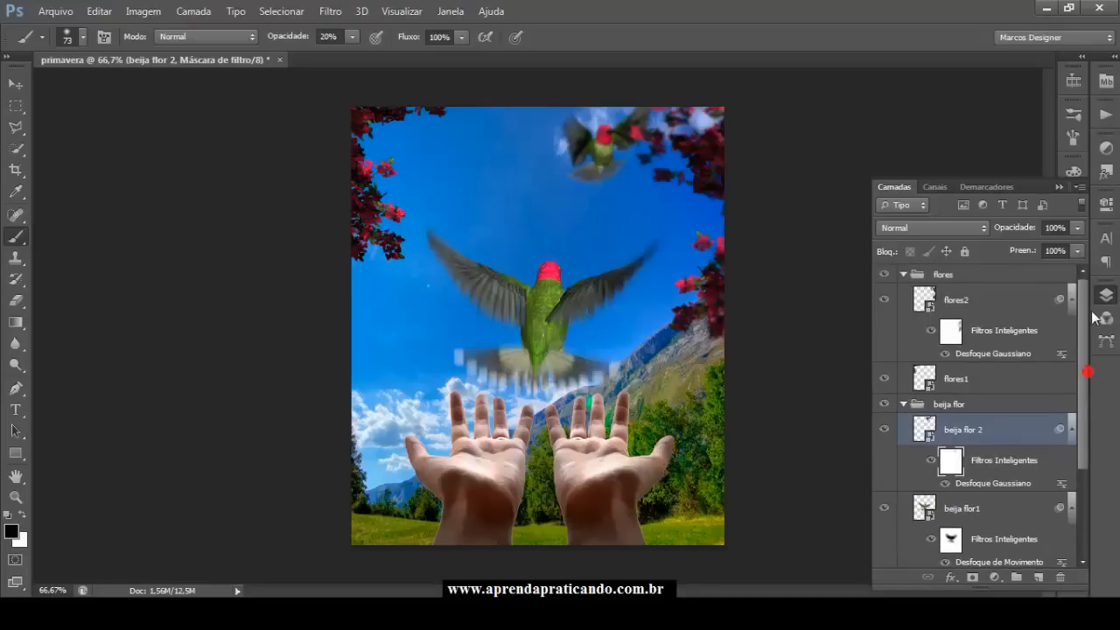
click(883, 299)
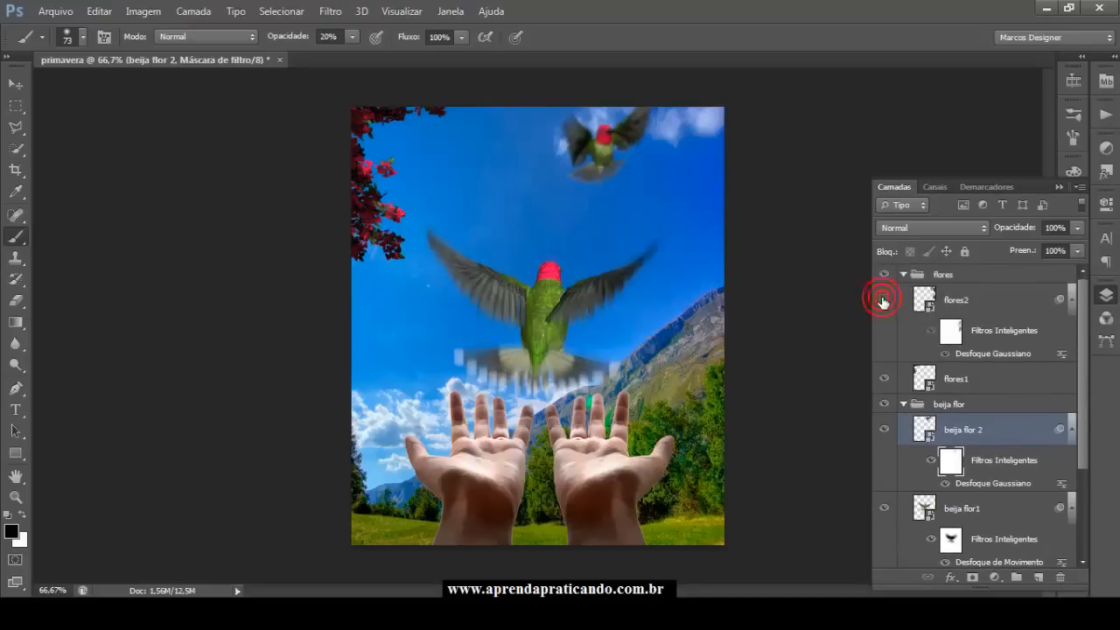
click(883, 299)
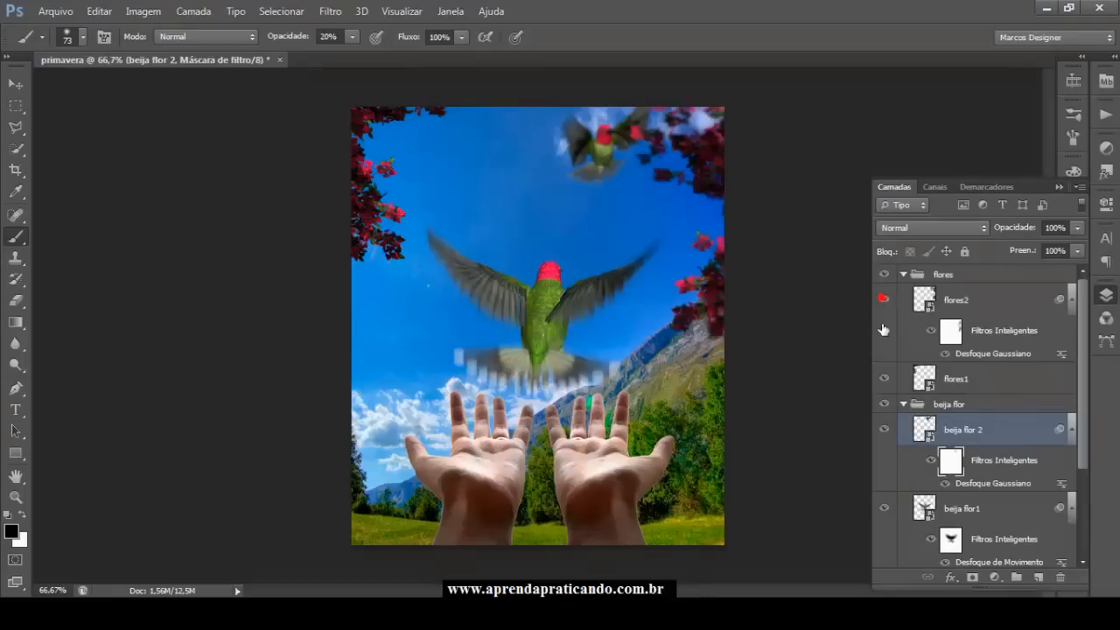
Apply a Gaussian Blur smart filter with a radius of 2.4 pixels to the flores1 layer
click(958, 382)
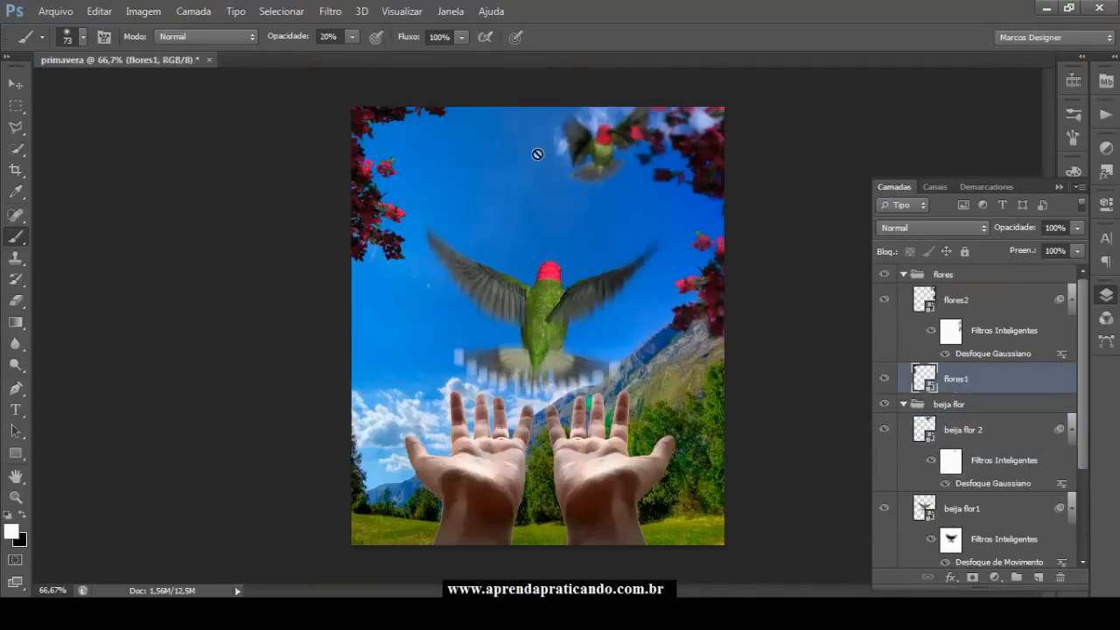
click(331, 12)
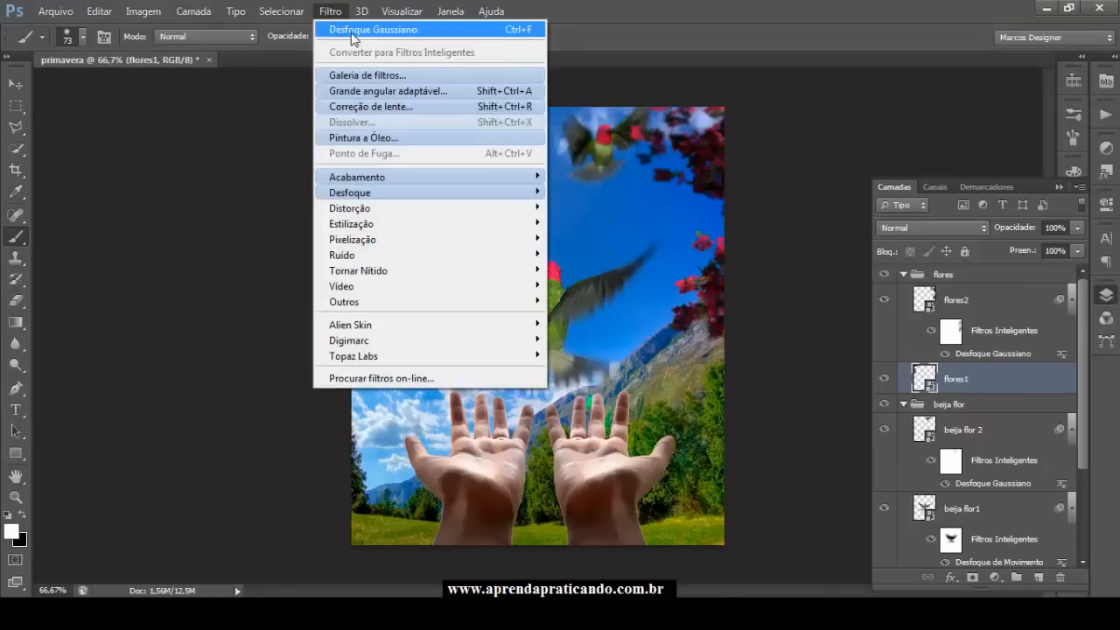
click(356, 30)
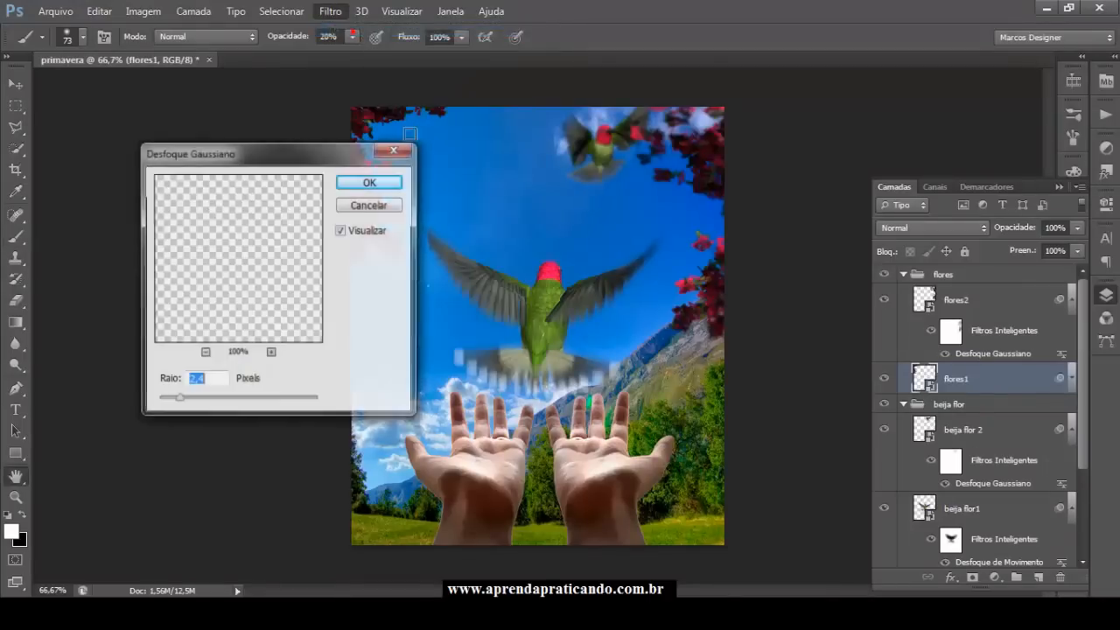
click(388, 187)
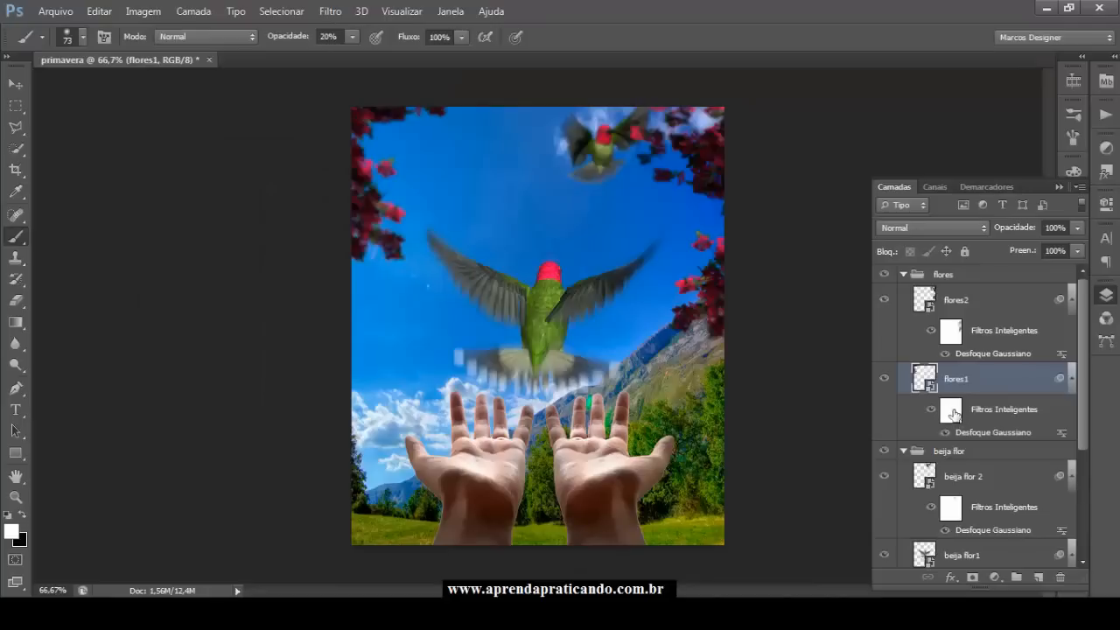
Paint black at 20% opacity on flores1's smart filter mask over the lower blossoms with the 73-pixel brush
click(952, 411)
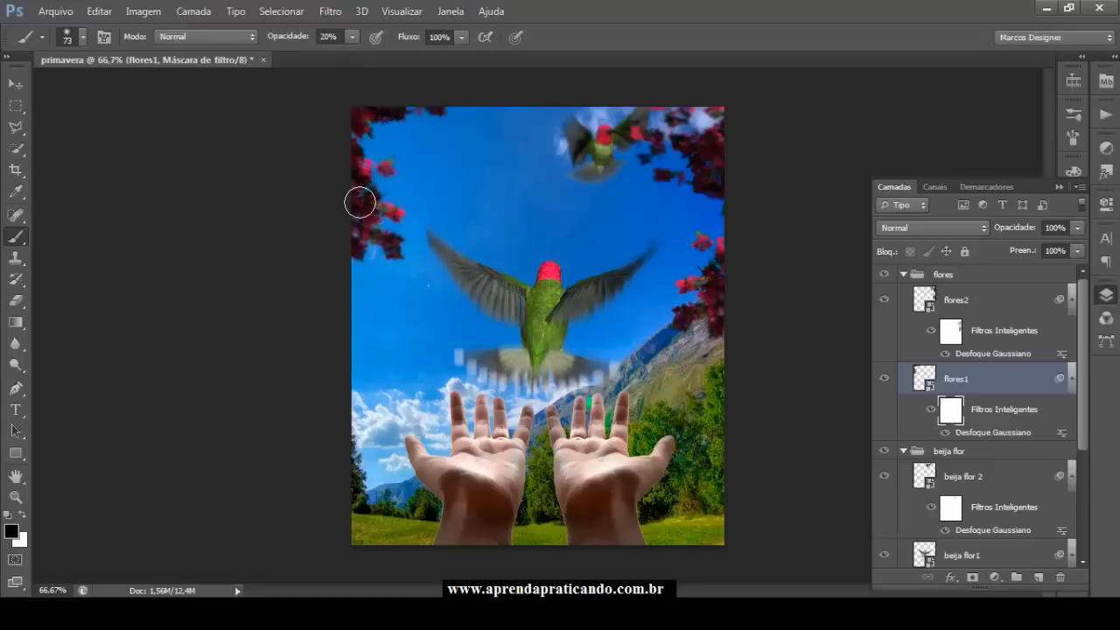
drag(367, 215, 376, 243)
click(19, 85)
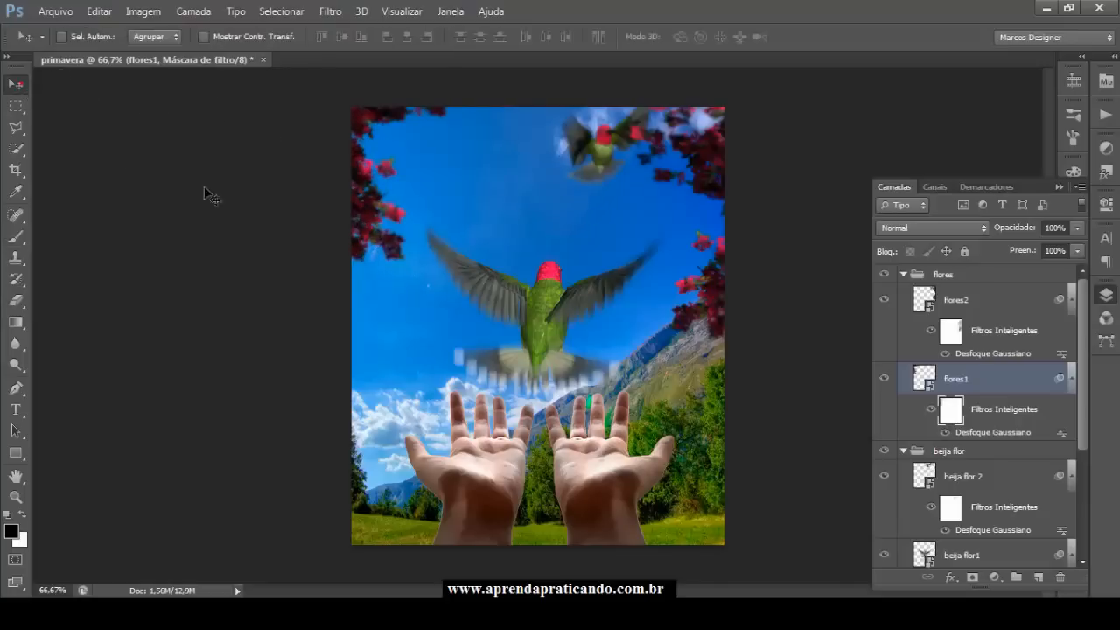
click(1055, 187)
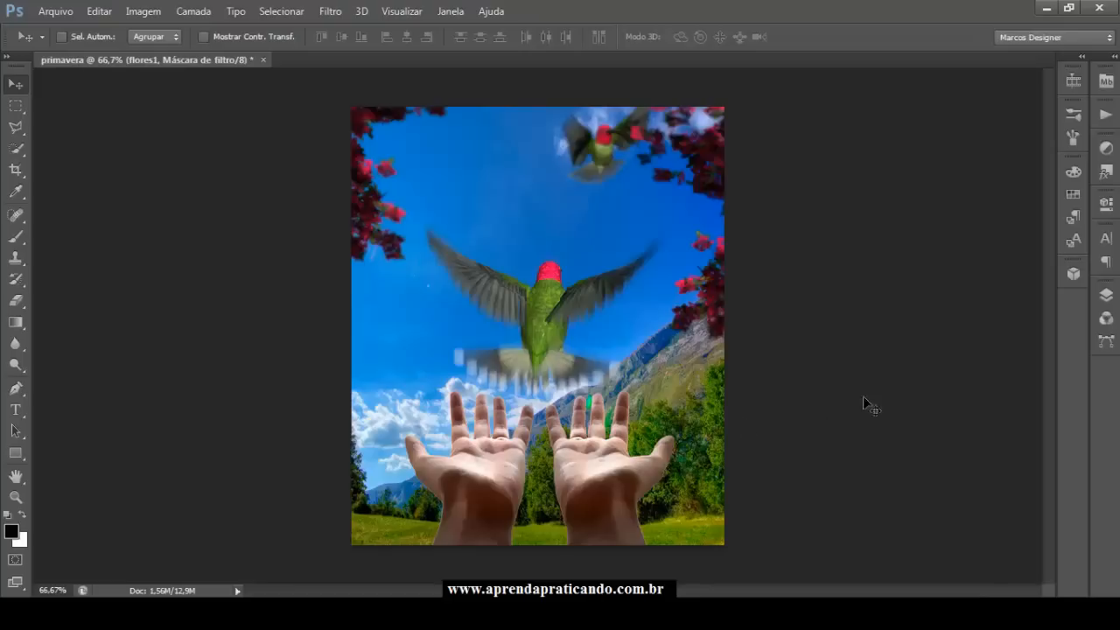
Apply a Gaussian Blur smart filter to the background layer with the radius raised slightly above 2.4 pixels, and select its filter mask
click(1106, 295)
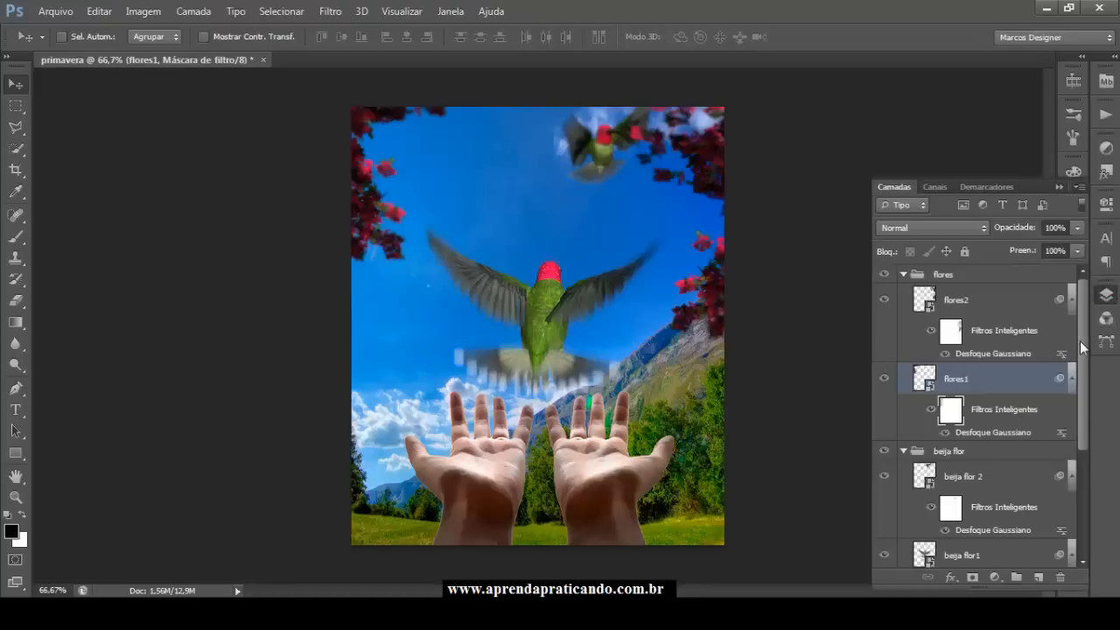
drag(1083, 350, 1089, 477)
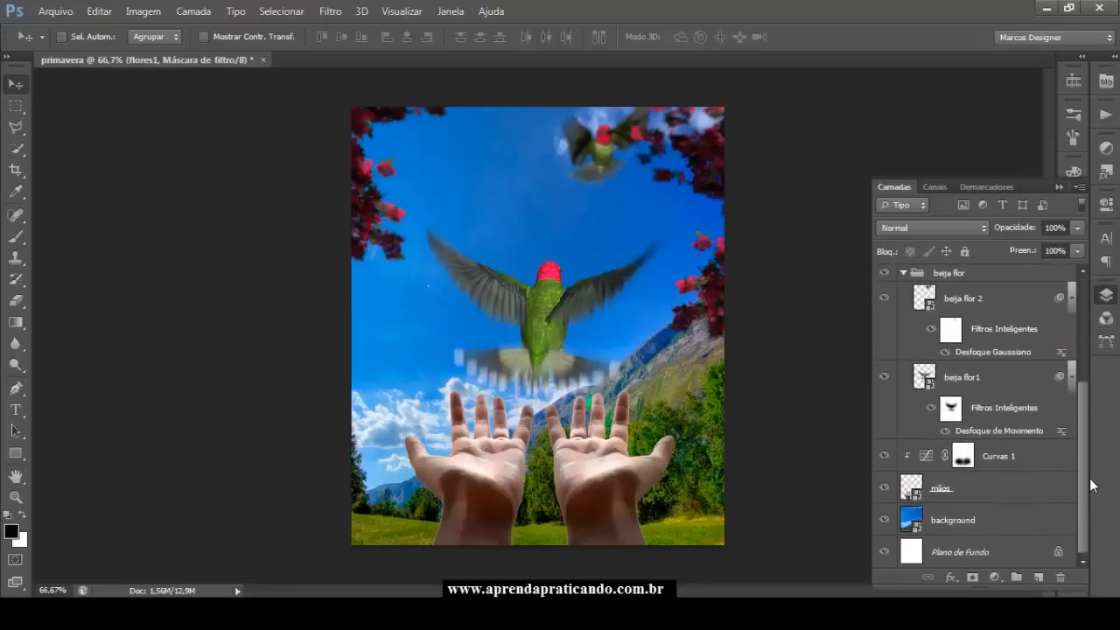
click(948, 526)
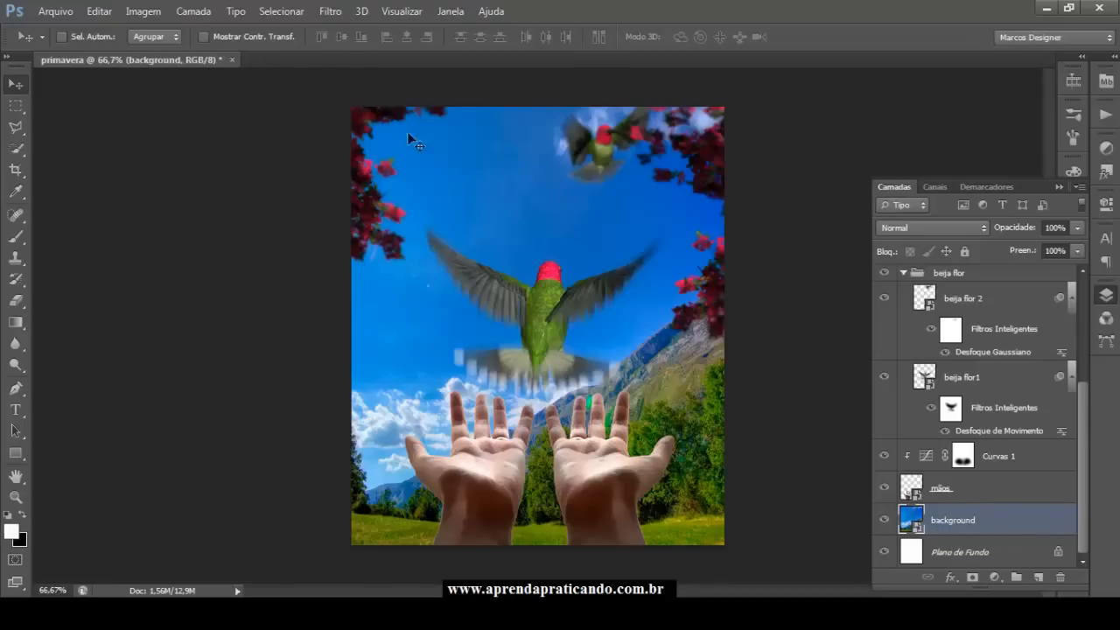
click(331, 15)
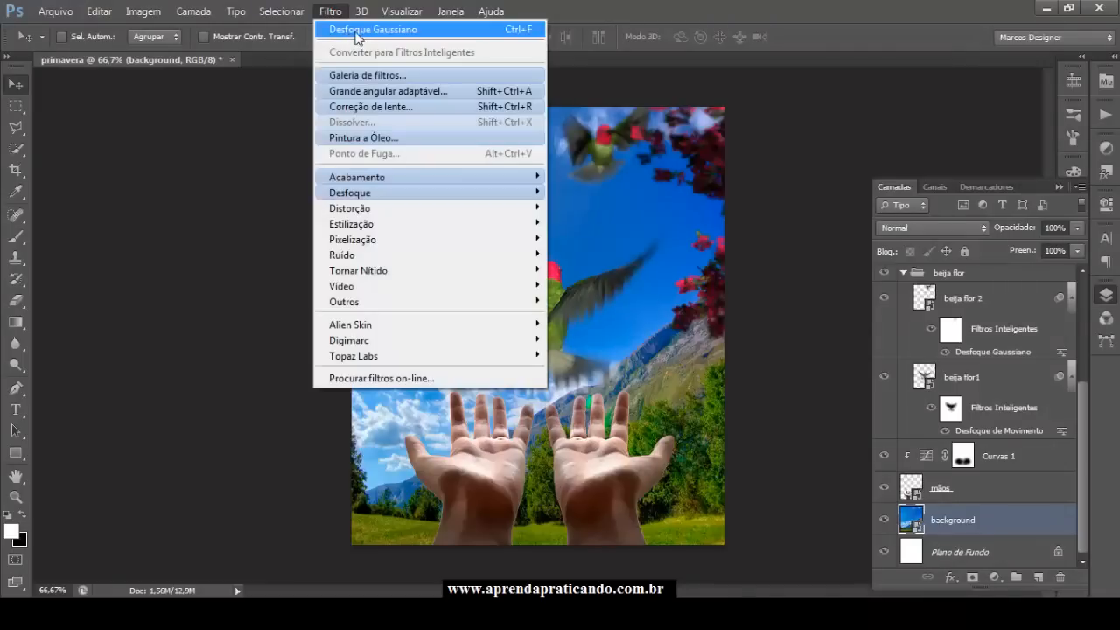
click(357, 36)
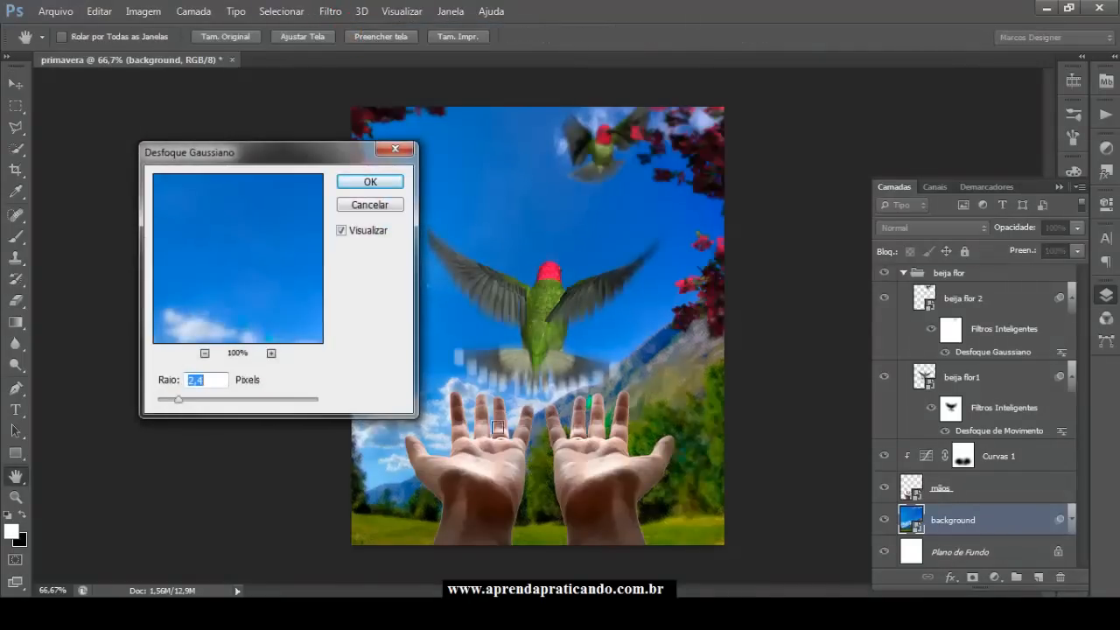
drag(308, 163, 218, 138)
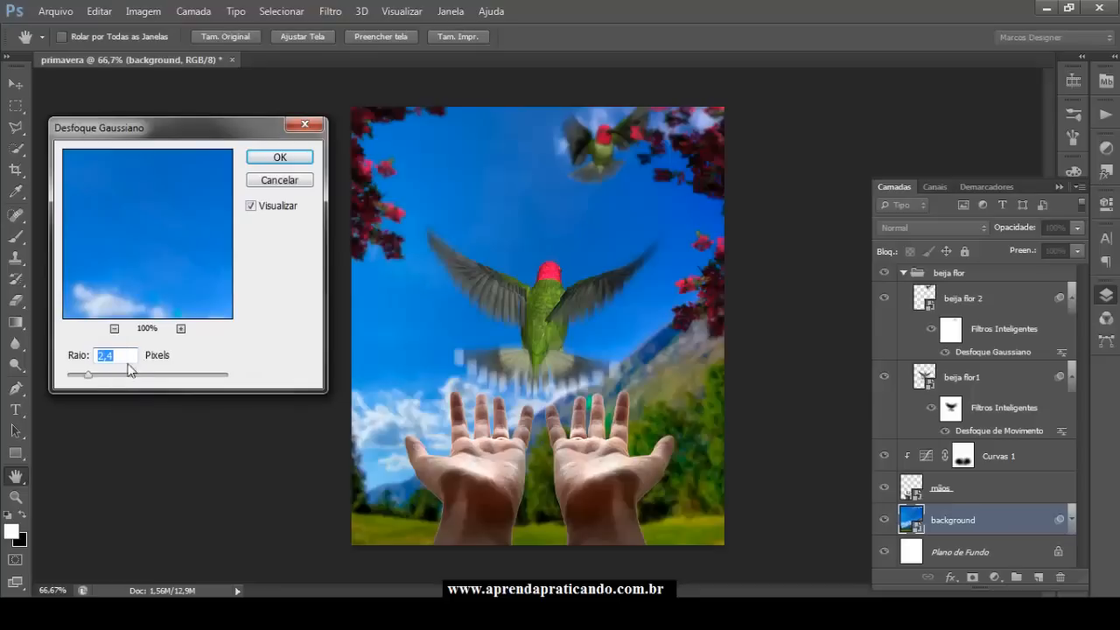
drag(89, 382, 95, 383)
click(276, 157)
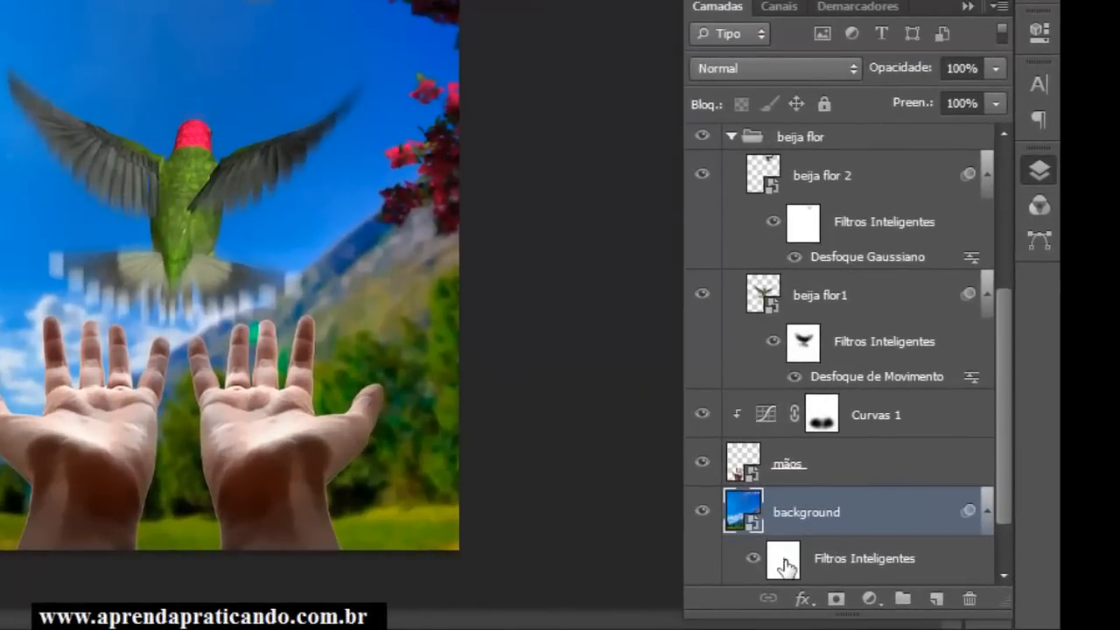
click(784, 564)
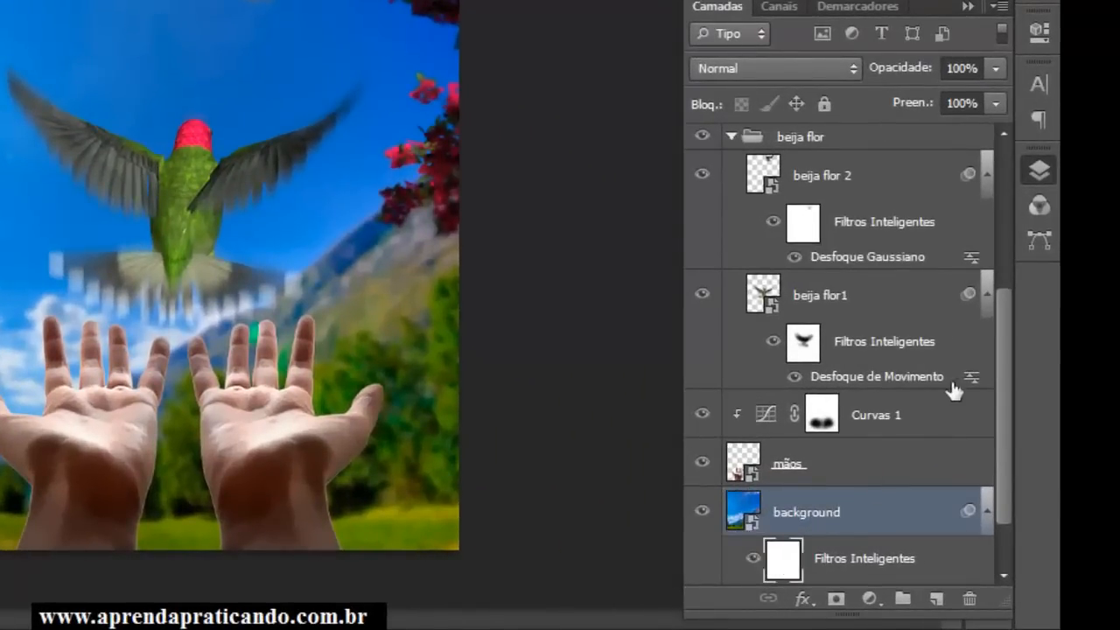
Paint black at 20% opacity on the background layer's smart filter mask around the hands and trees with a soft 199-pixel brush
drag(1002, 425, 1005, 469)
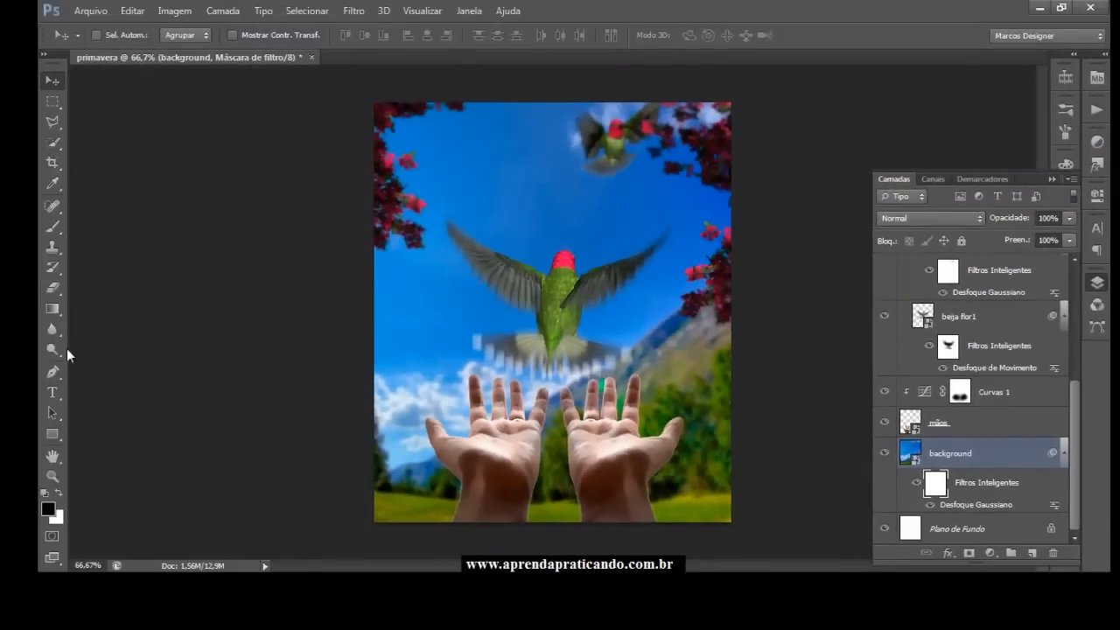
click(53, 227)
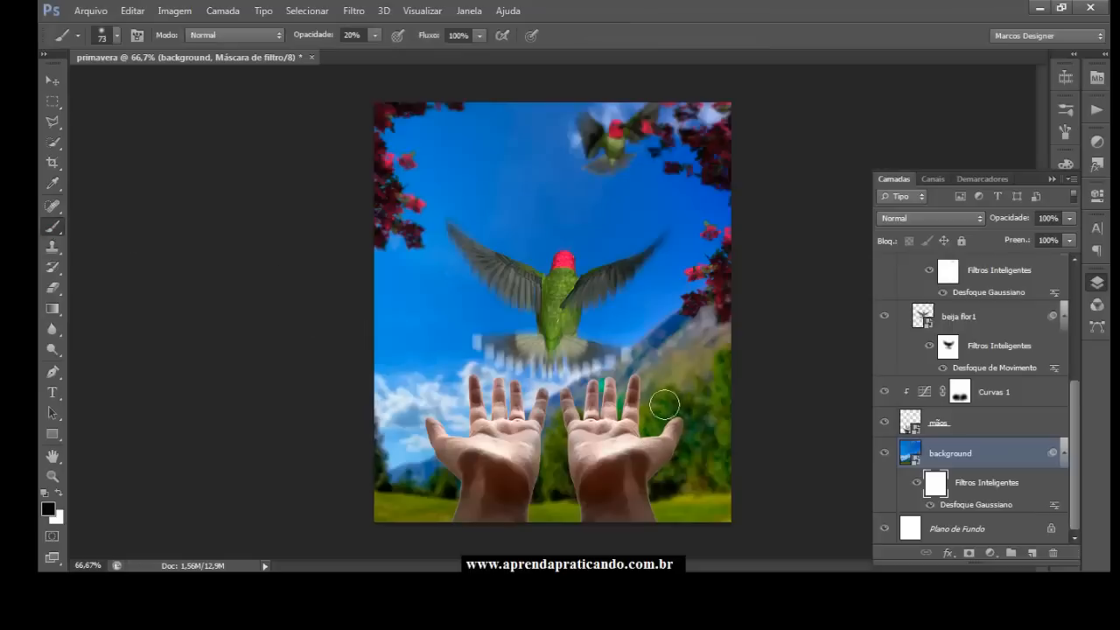
right_click(605, 343)
drag(681, 352, 739, 353)
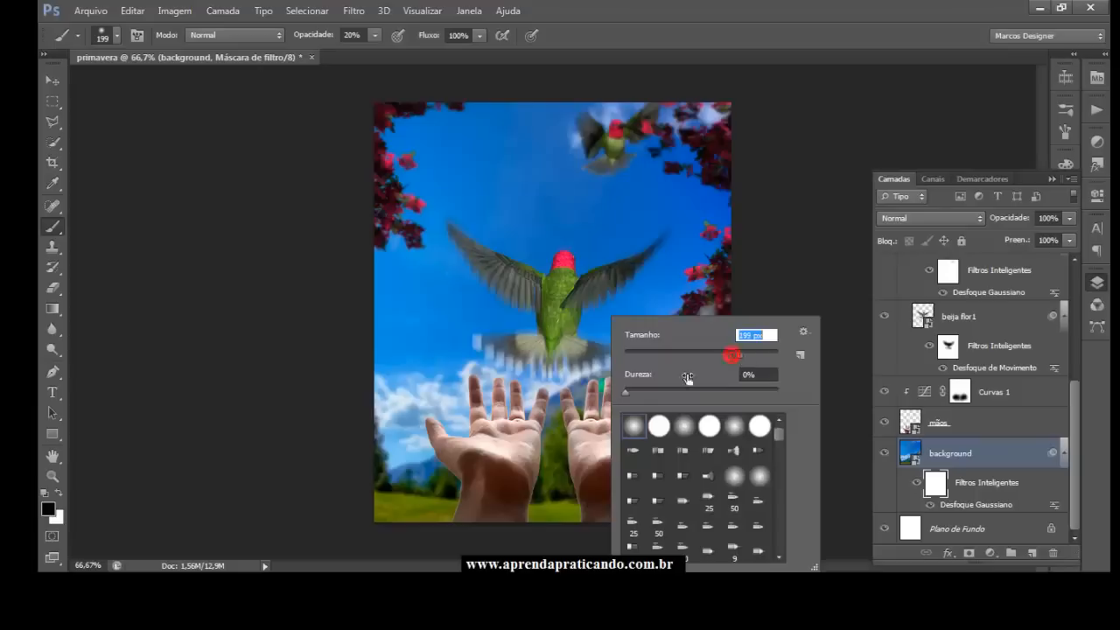
click(553, 424)
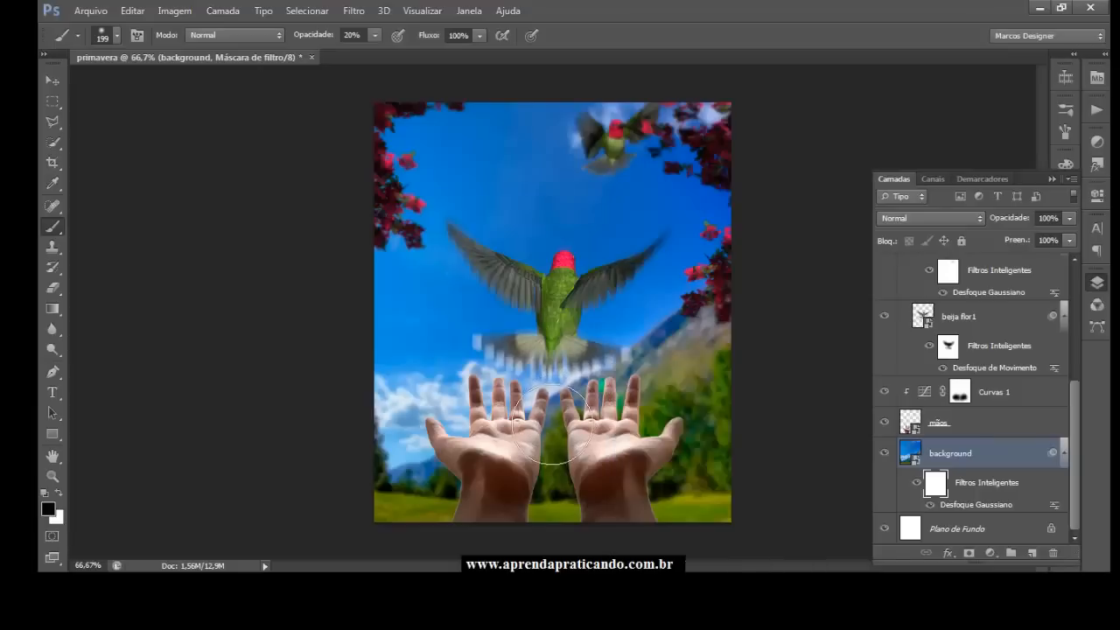
mouse_move(608, 429)
mouse_down()
mouse_move(637, 424)
mouse_move(560, 442)
mouse_move(529, 468)
mouse_move(488, 435)
mouse_move(446, 472)
mouse_move(501, 424)
mouse_move(648, 428)
mouse_up()
key(1)
click(54, 79)
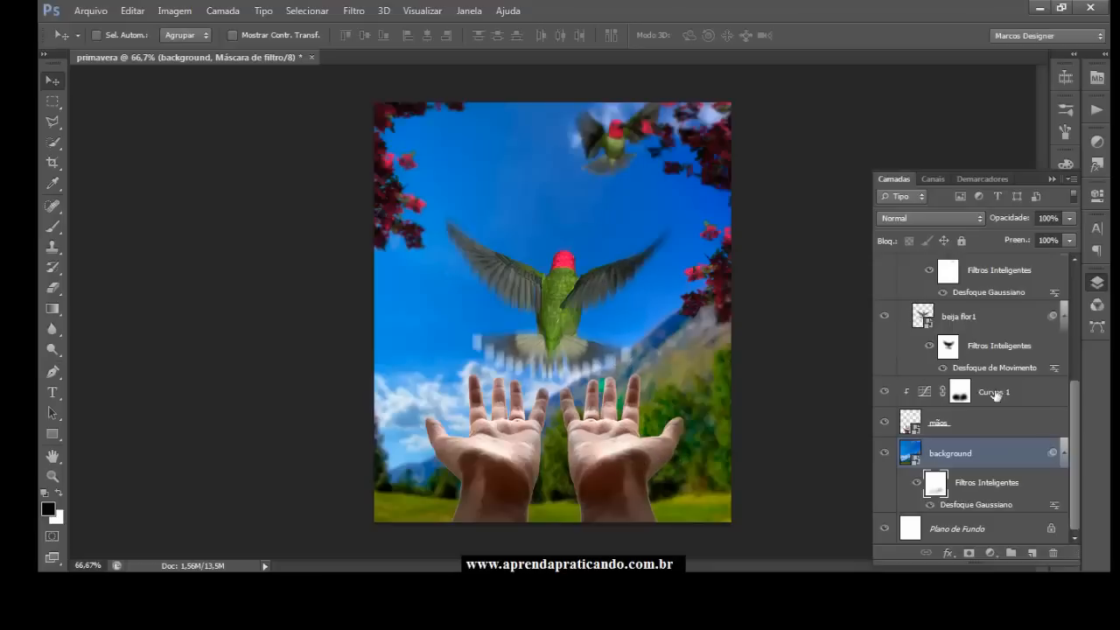
Collapse the flores and beija flor layer groups
scroll(1067, 417, up, 5)
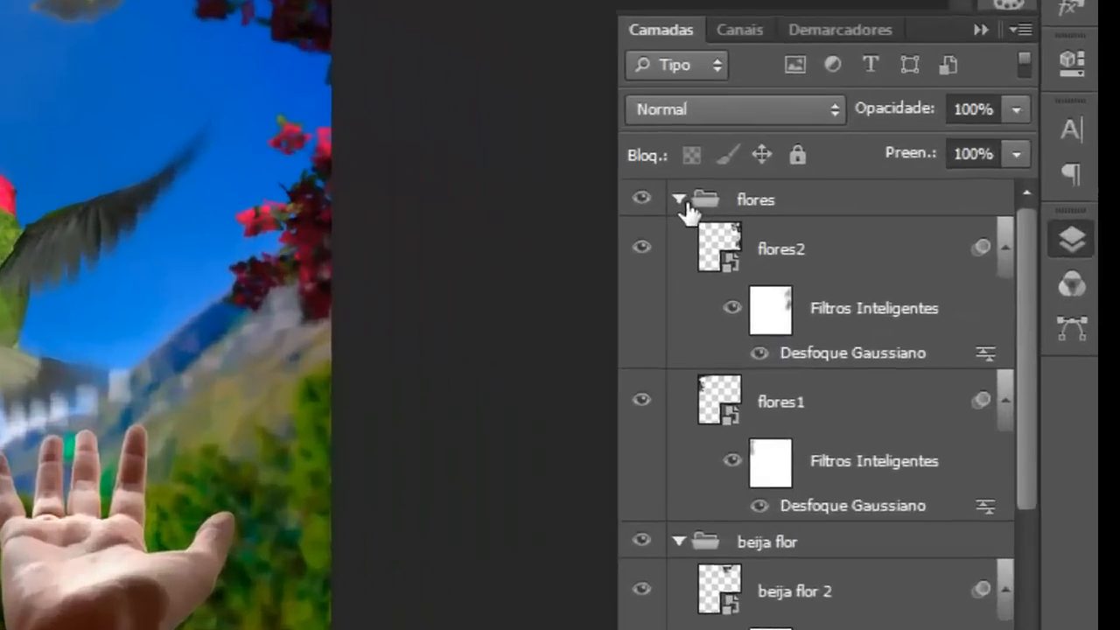
click(902, 262)
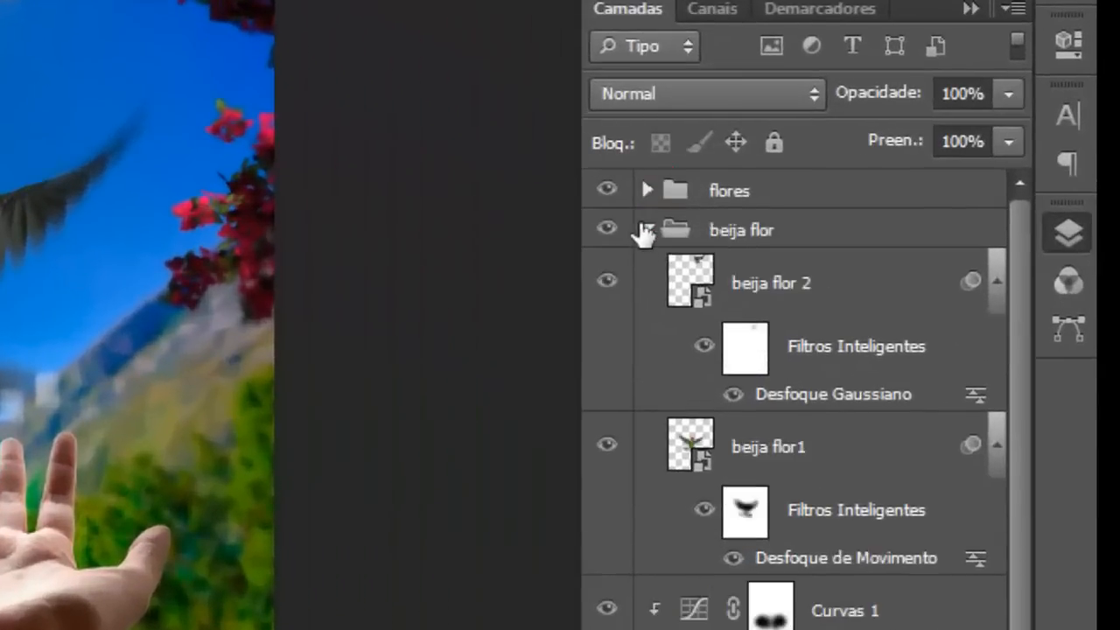
click(902, 280)
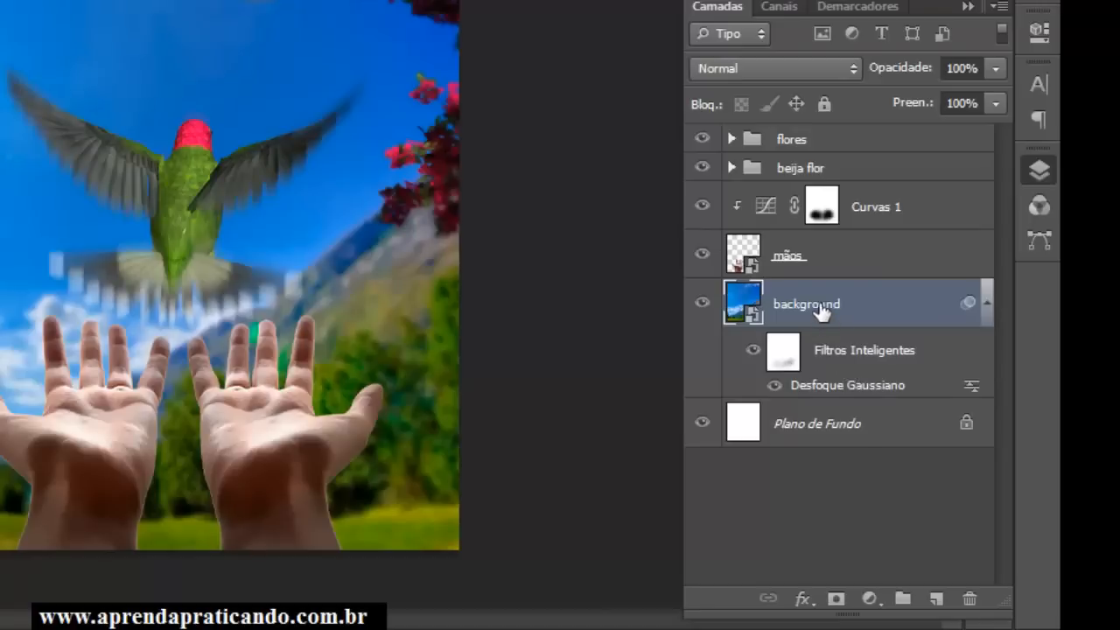
Put the background layer into a new group named Fundo and collapse the group
drag(813, 304, 902, 597)
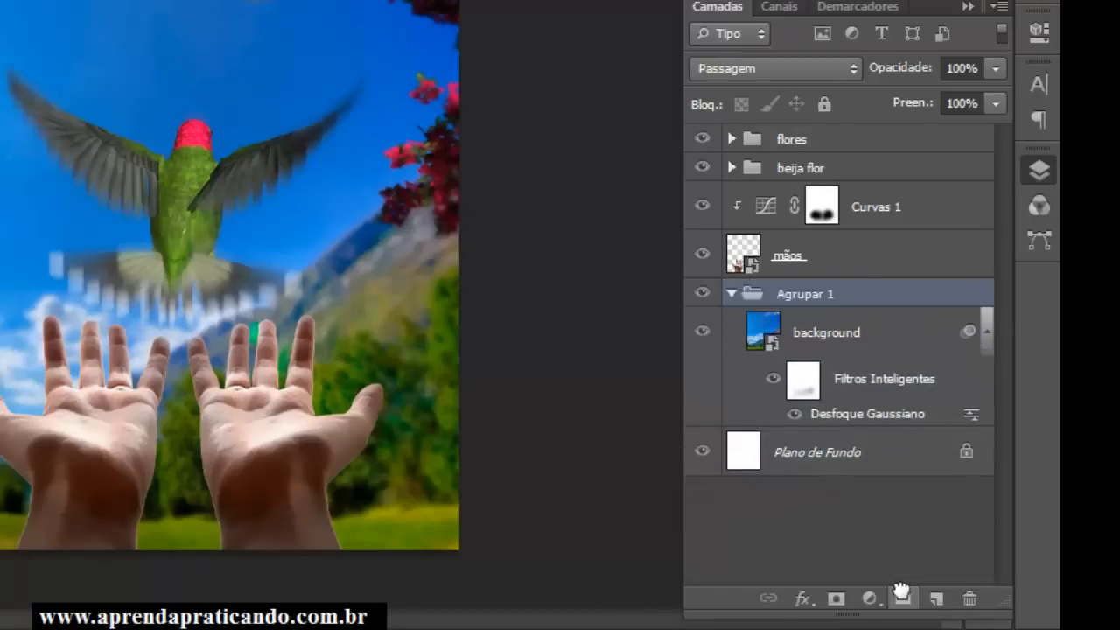
double_click(801, 295)
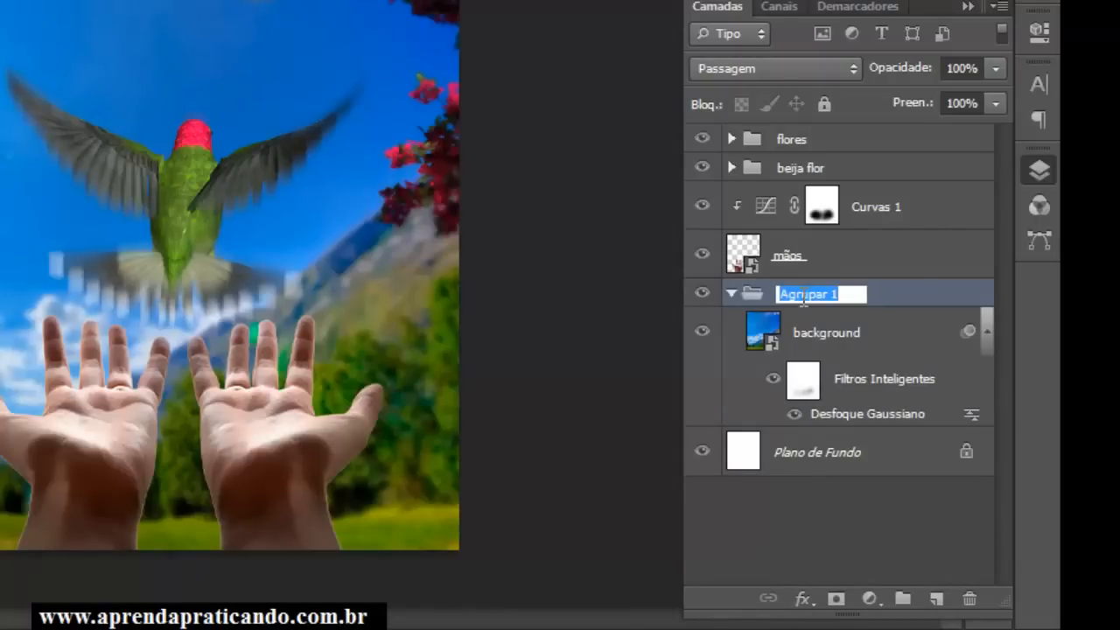
text(Fund)
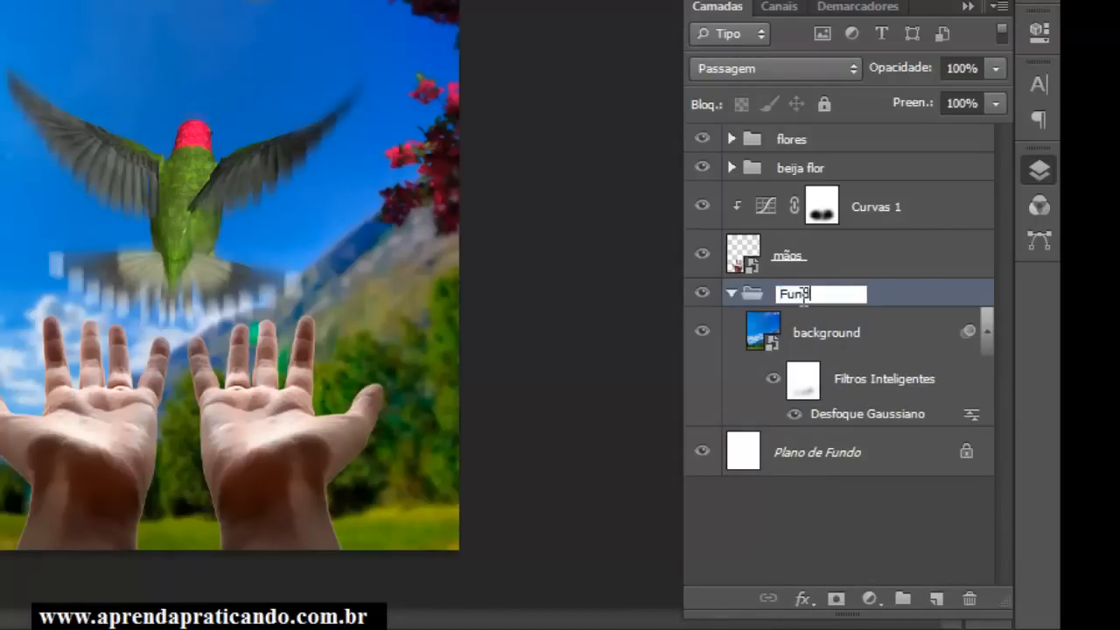
text(o)
key(Return)
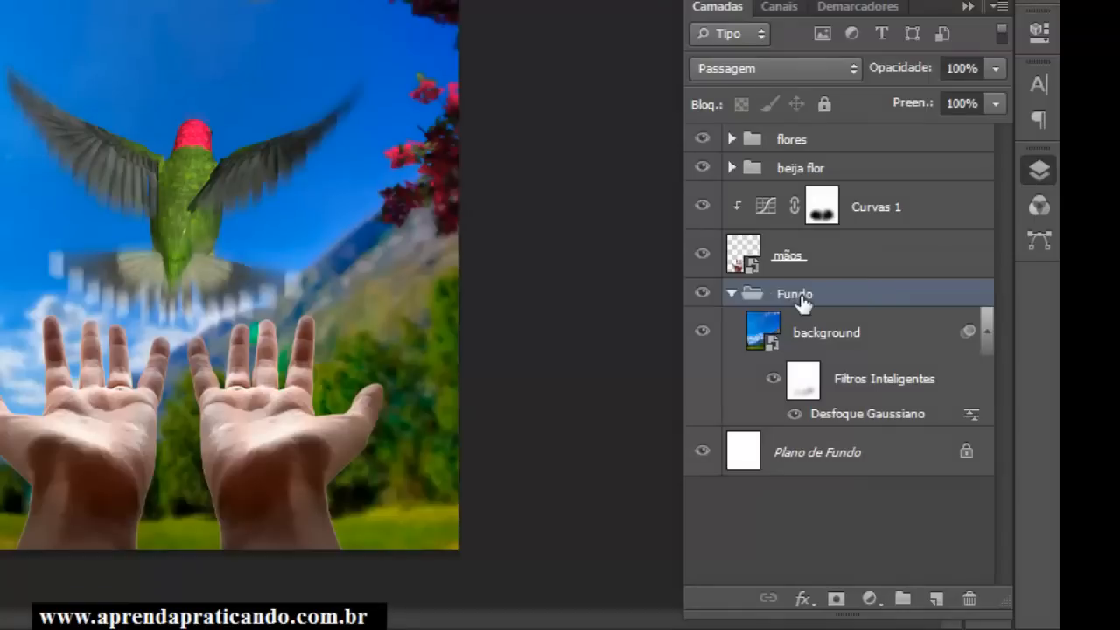
click(731, 294)
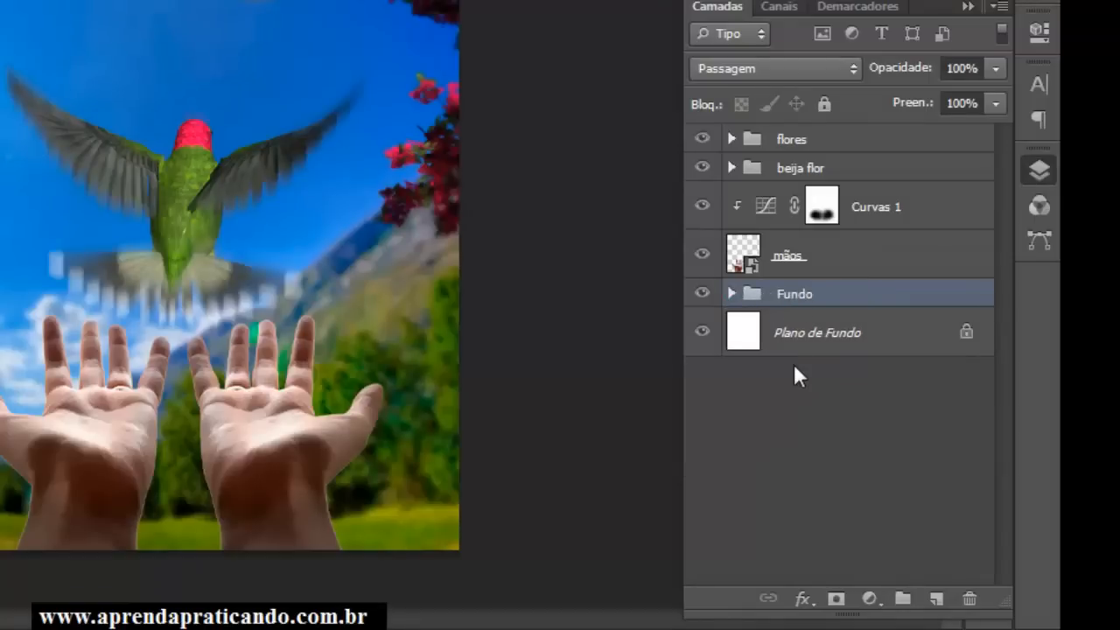
Create a new layer group above the flores group and name it Texto
click(800, 267)
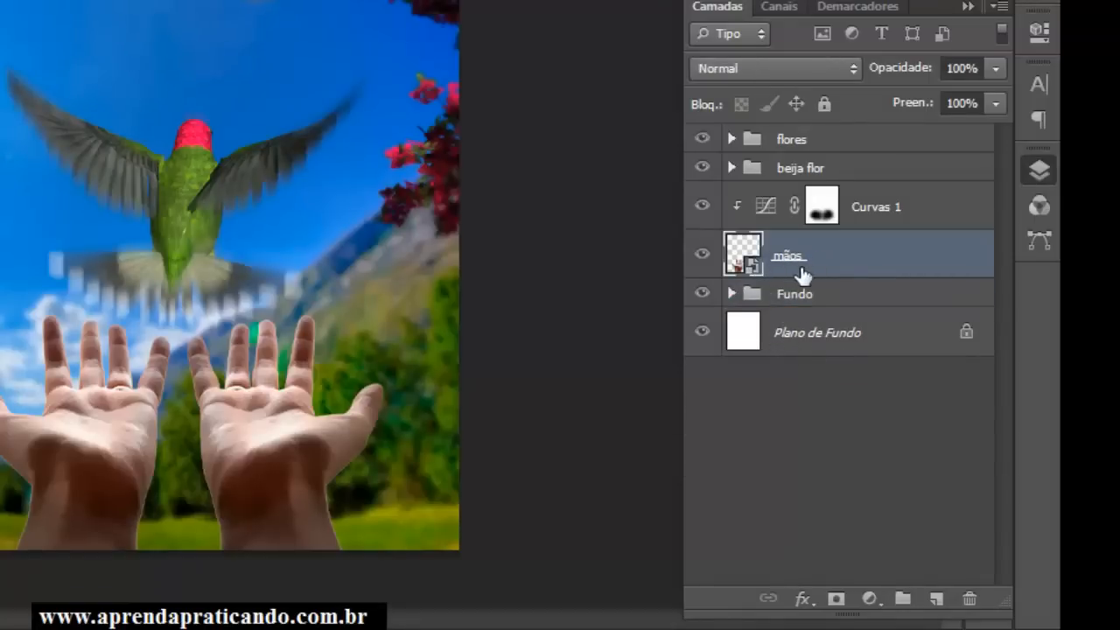
click(842, 141)
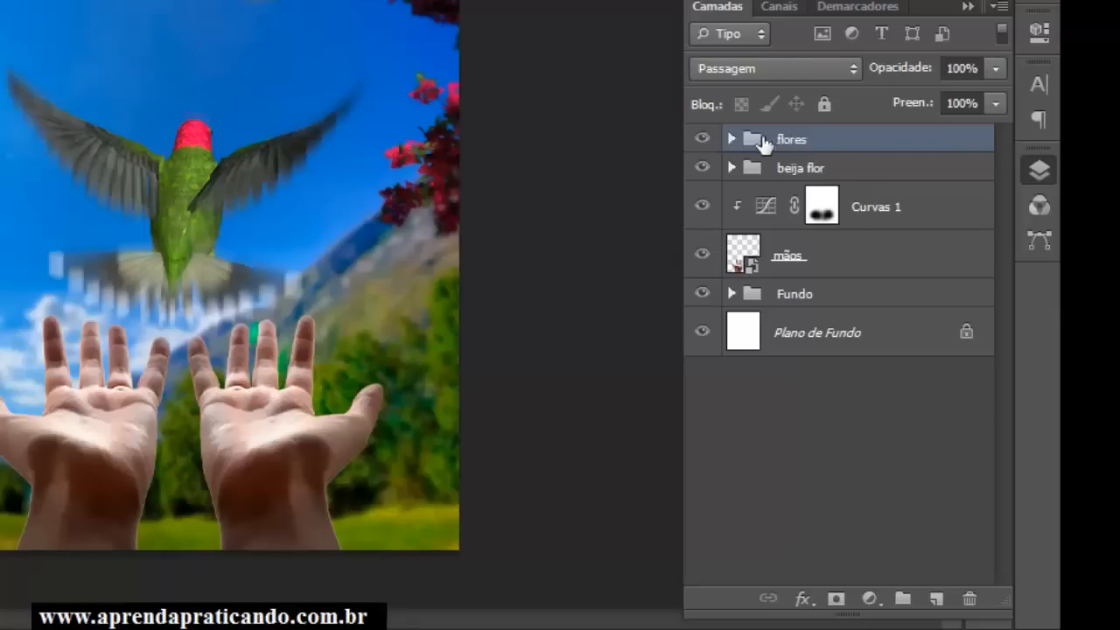
click(903, 600)
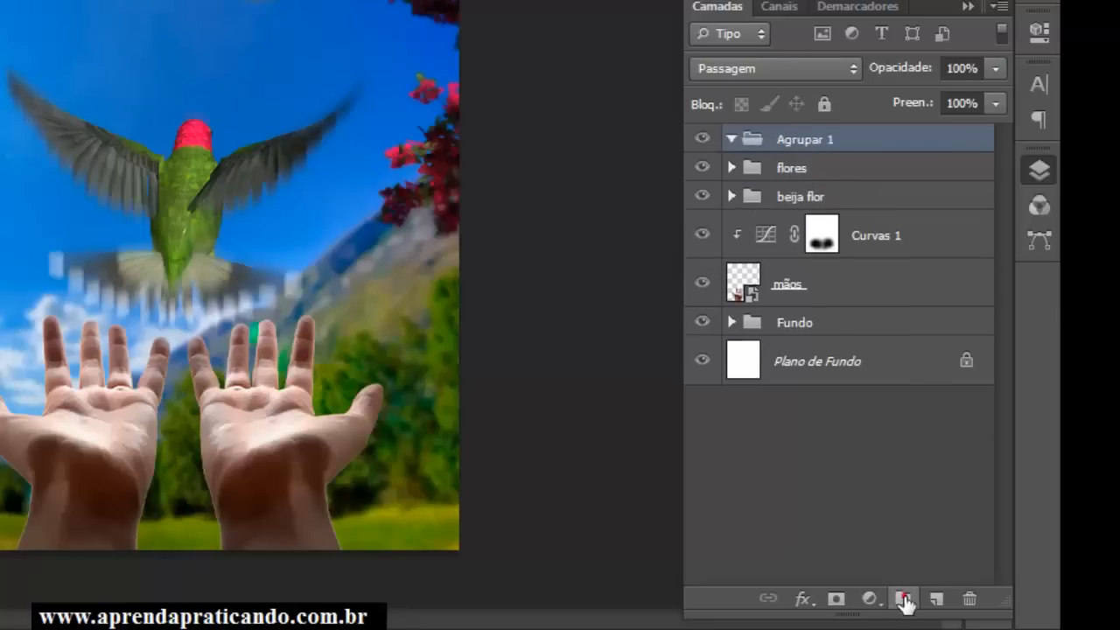
double_click(813, 140)
text(Texto)
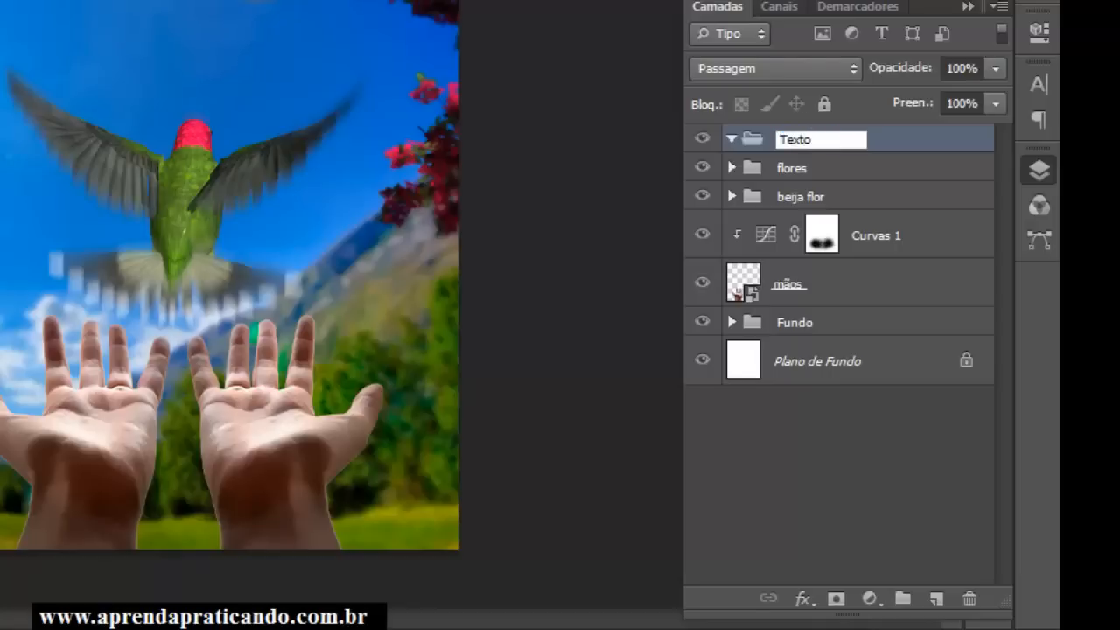
key(Return)
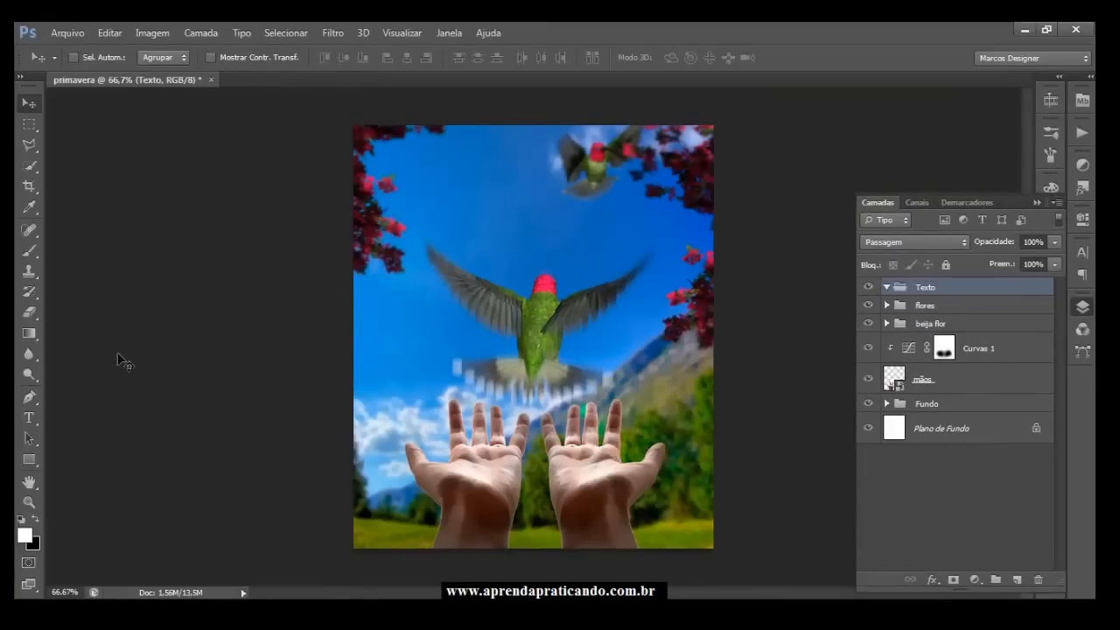
Set the Type tool's text color to near-white fcfafa
click(32, 418)
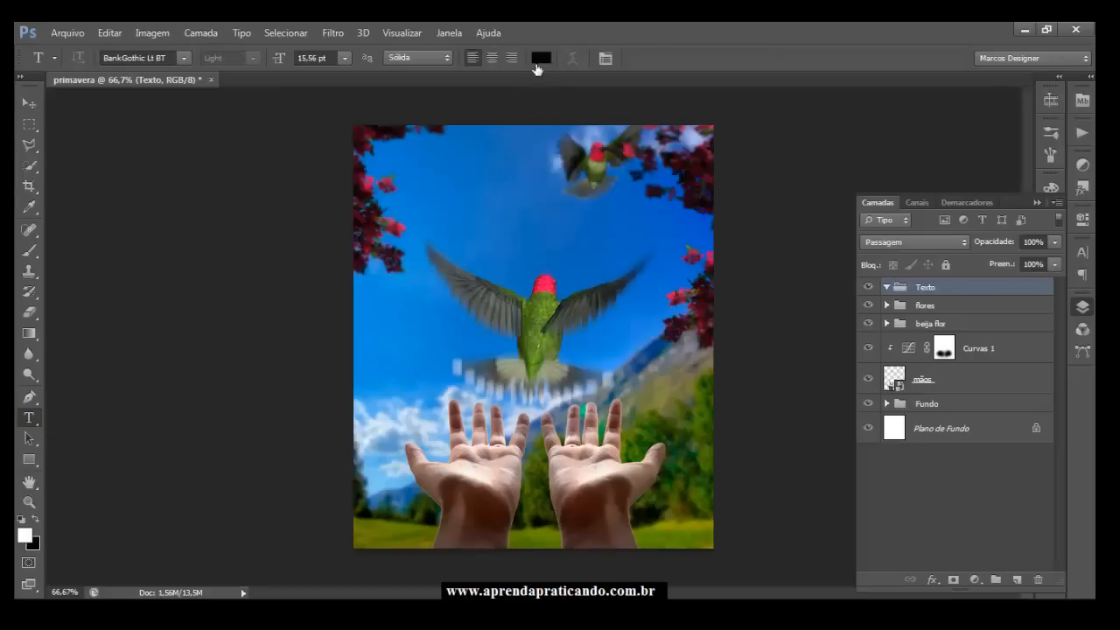
click(541, 58)
drag(487, 187, 635, 191)
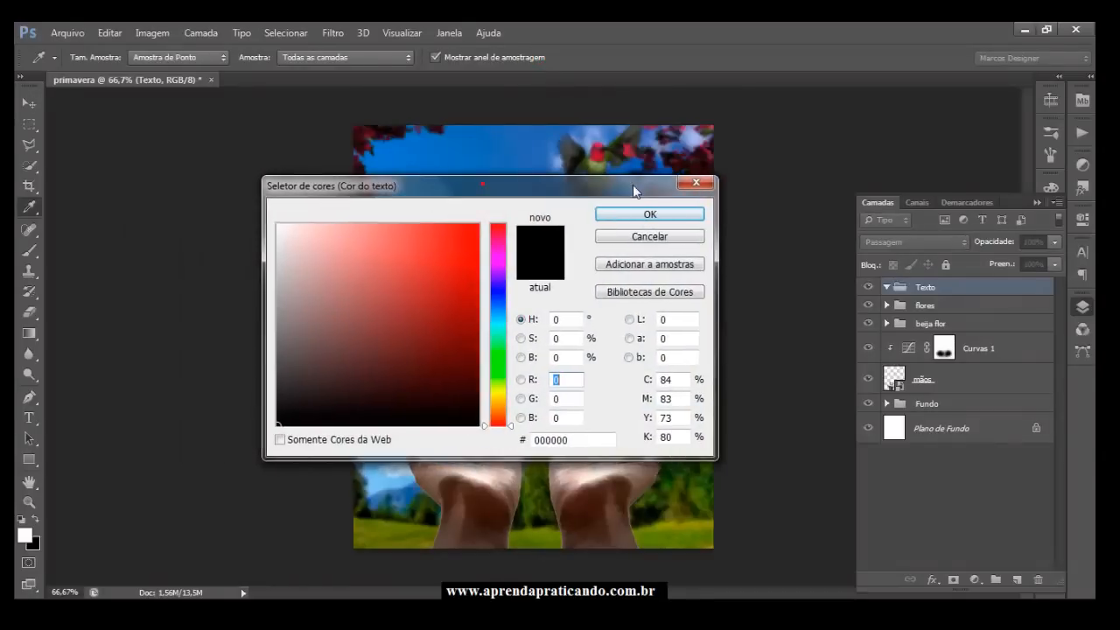
click(278, 226)
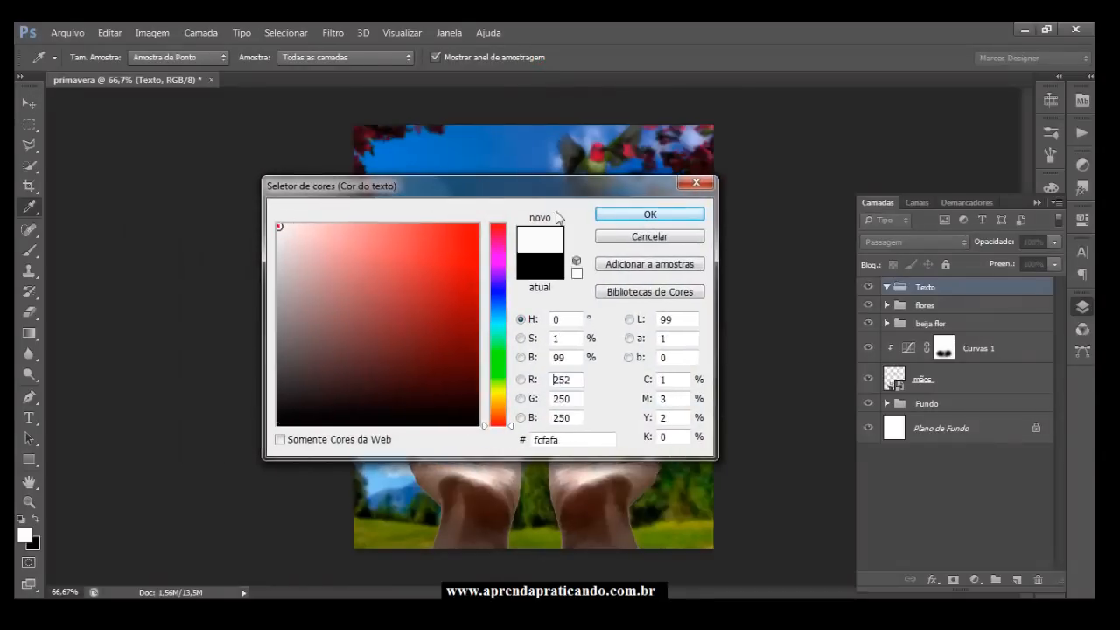
click(606, 218)
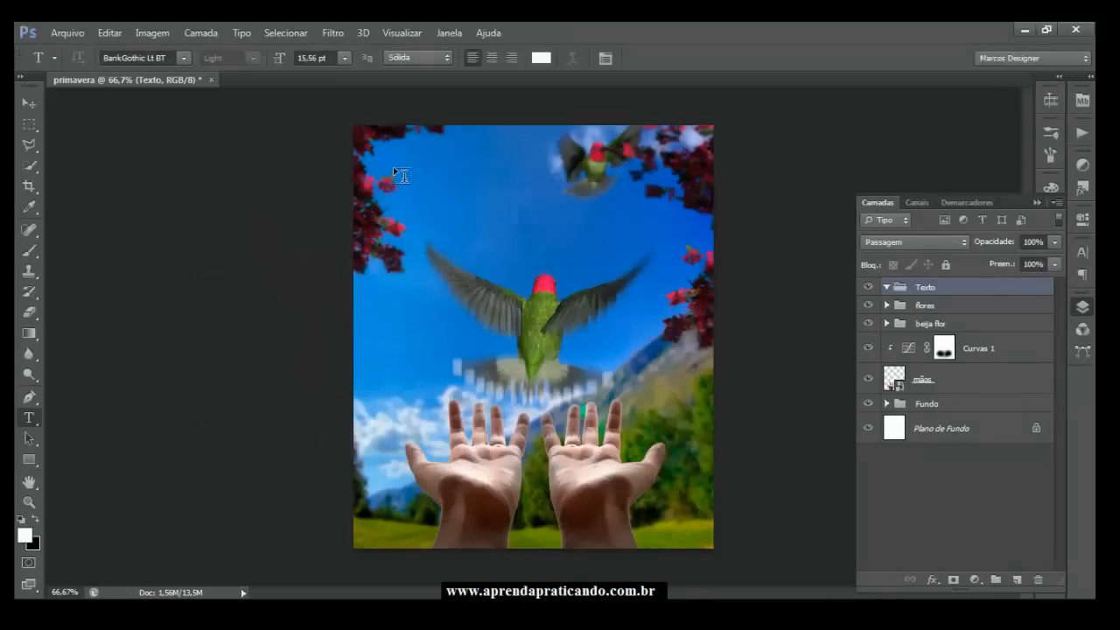
Add the title "Primavera" at 36 pt in the upper sky, inside the Texto group
click(395, 167)
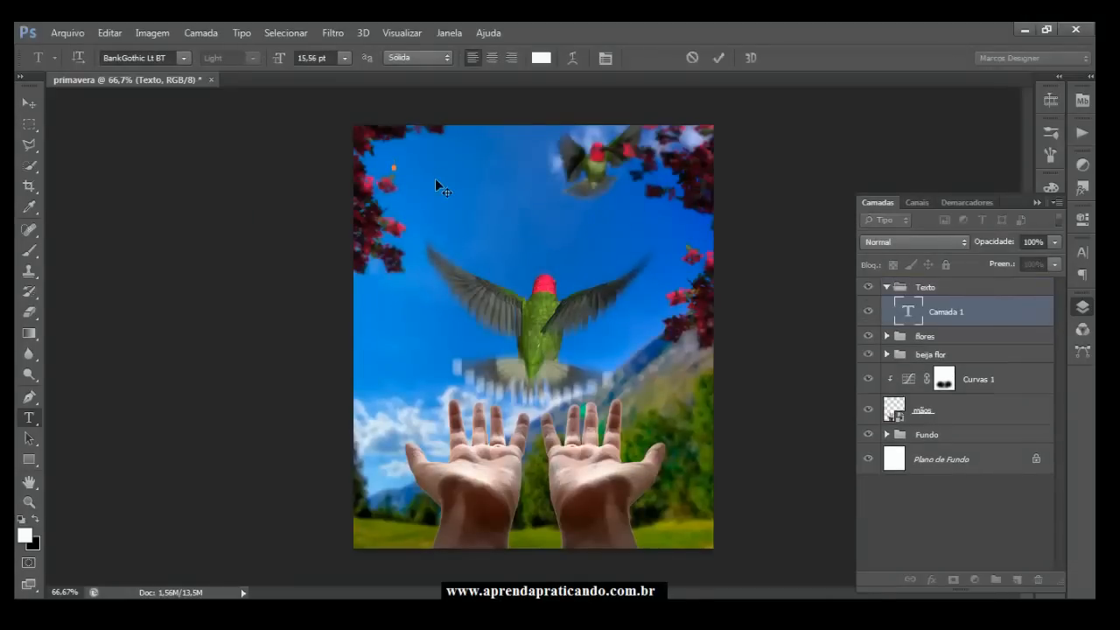
click(345, 57)
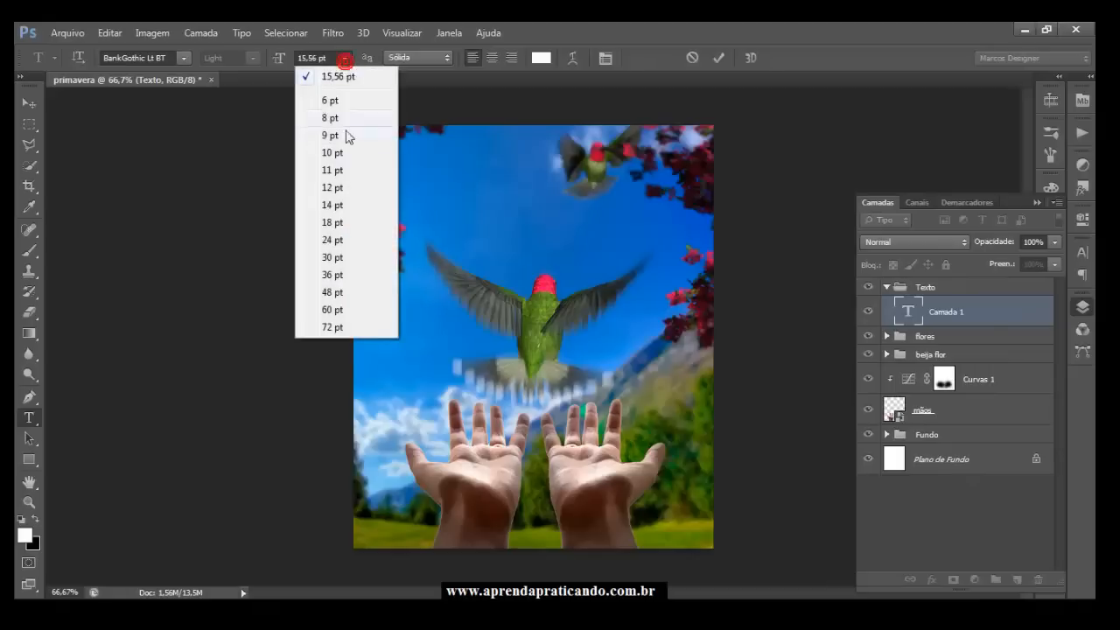
click(344, 275)
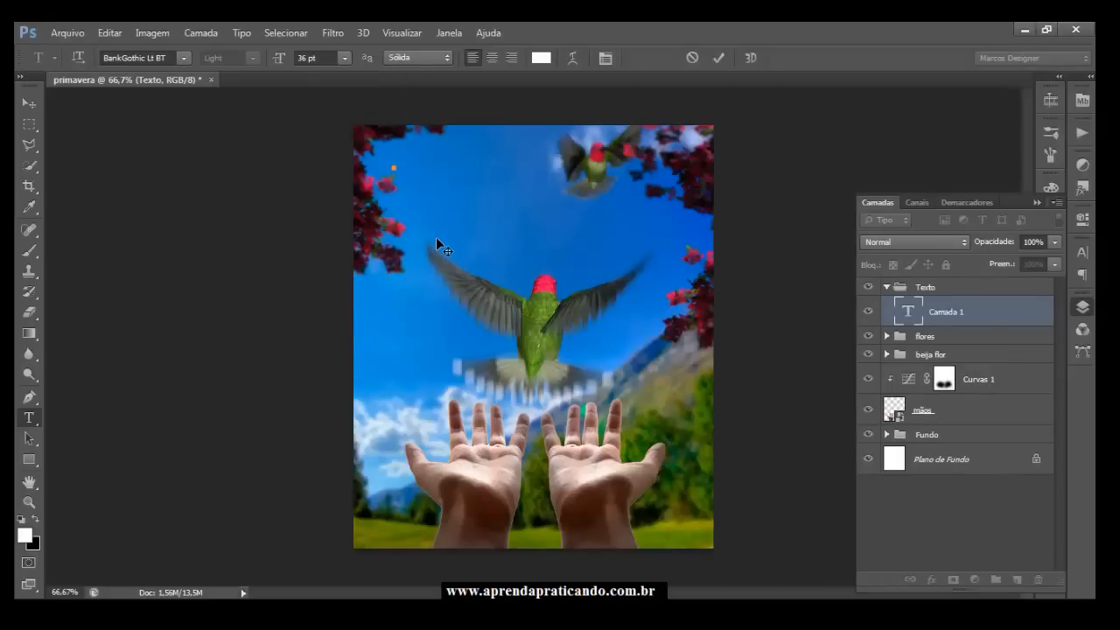
text(Primavera)
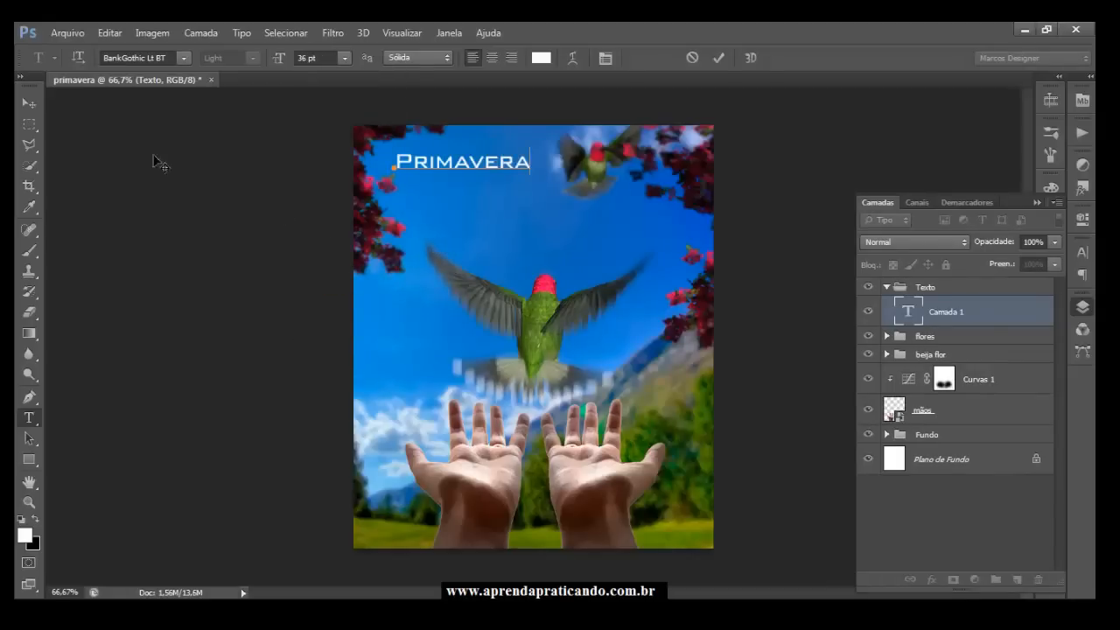
click(30, 107)
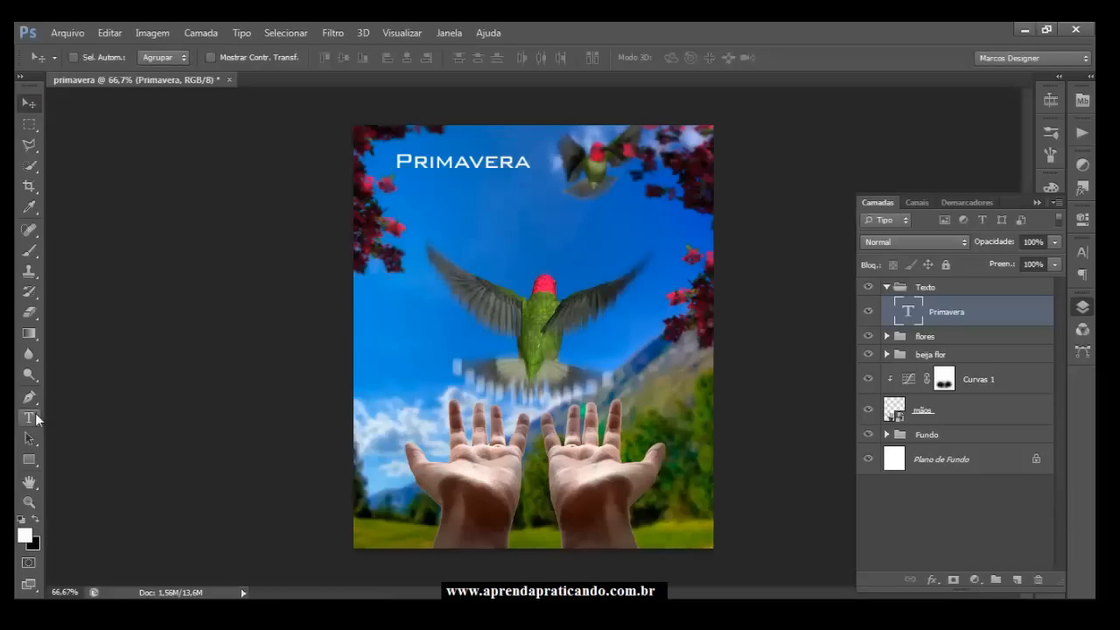
Change the Primavera title to Bauhaus 93 at 48 pt and move it slightly down and to the left
click(29, 417)
click(181, 59)
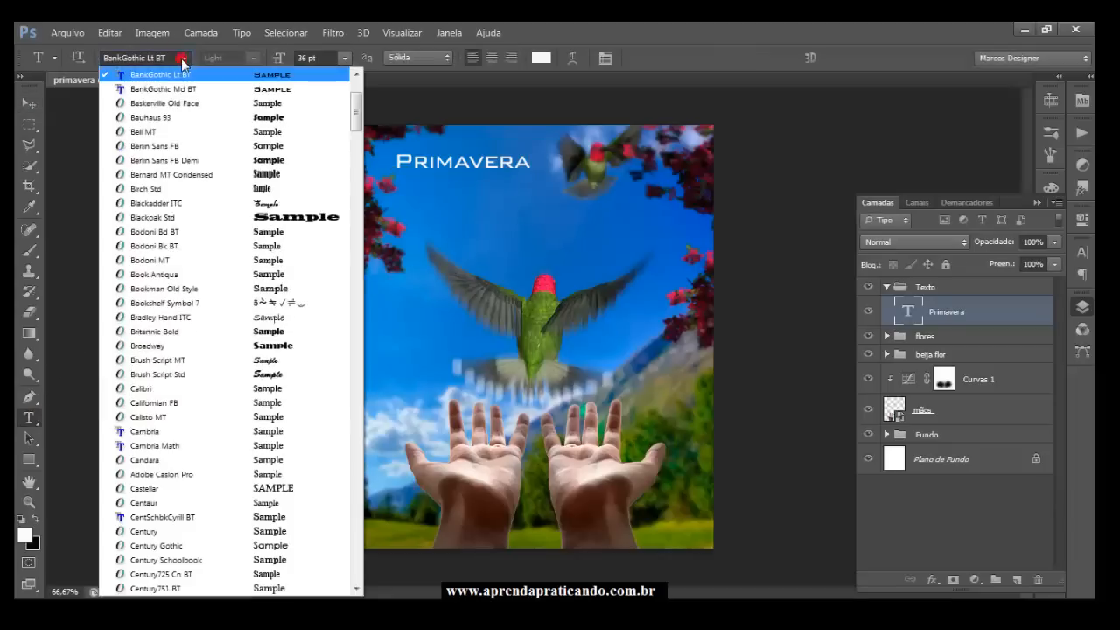
click(271, 120)
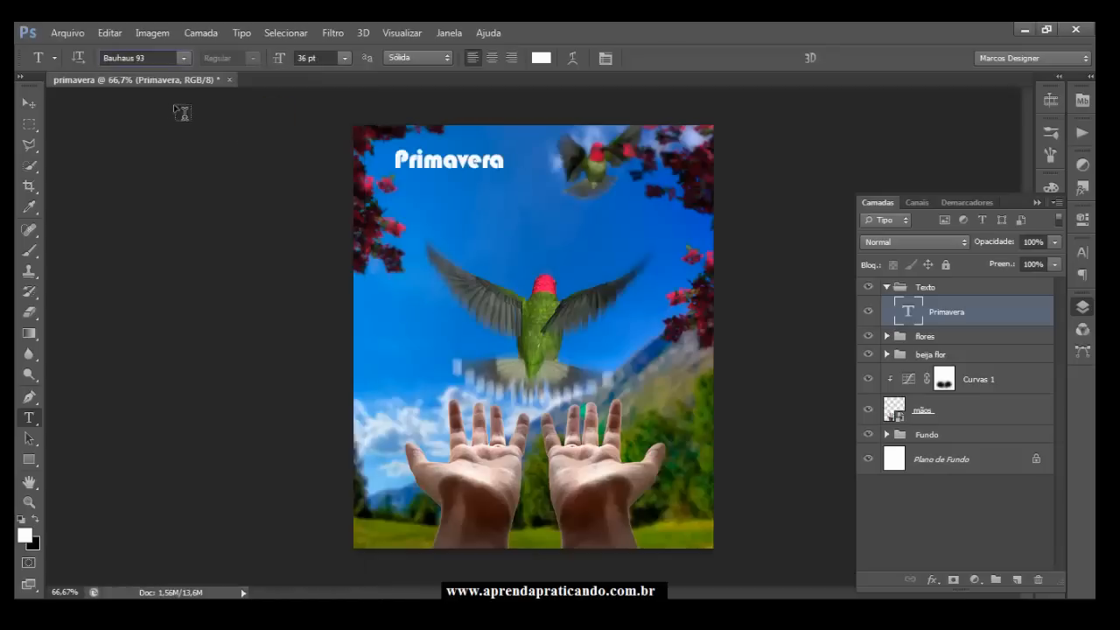
click(344, 59)
click(346, 291)
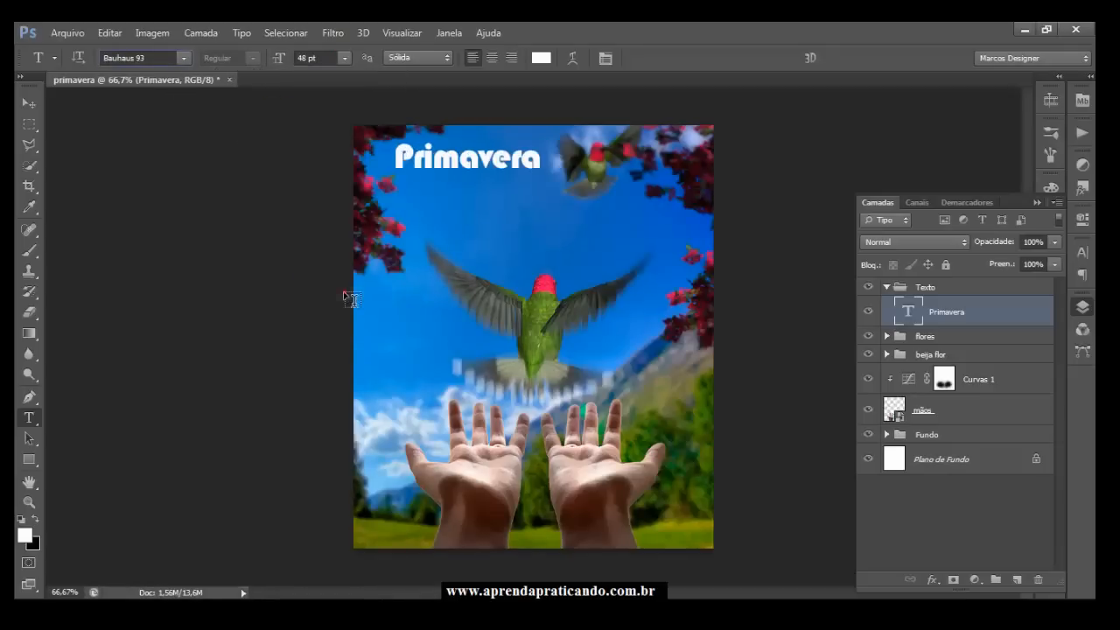
click(30, 102)
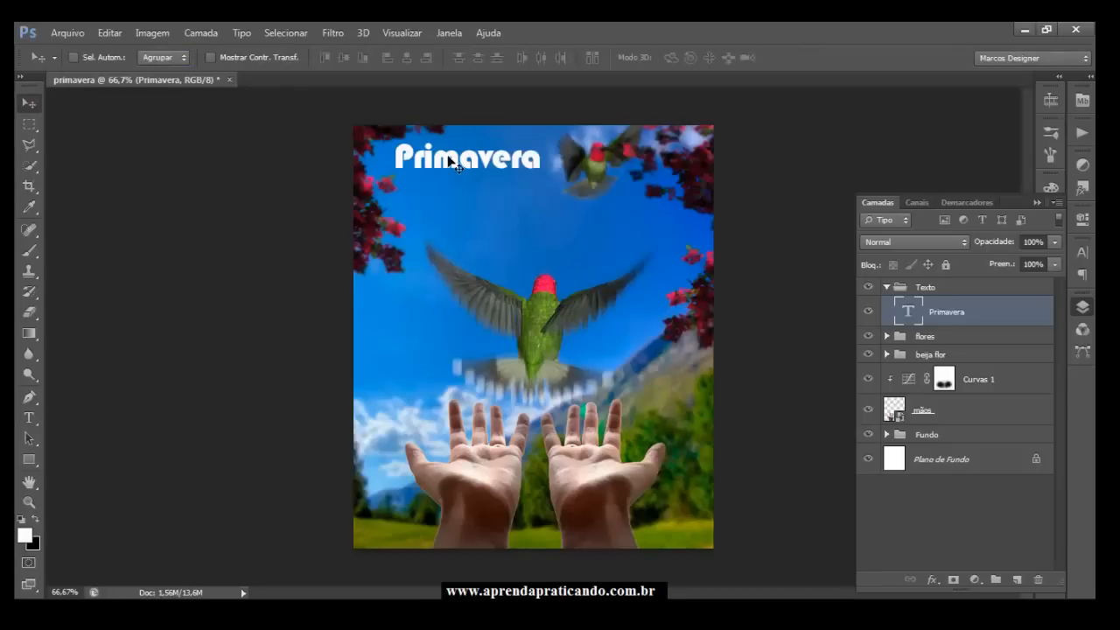
drag(449, 161, 440, 179)
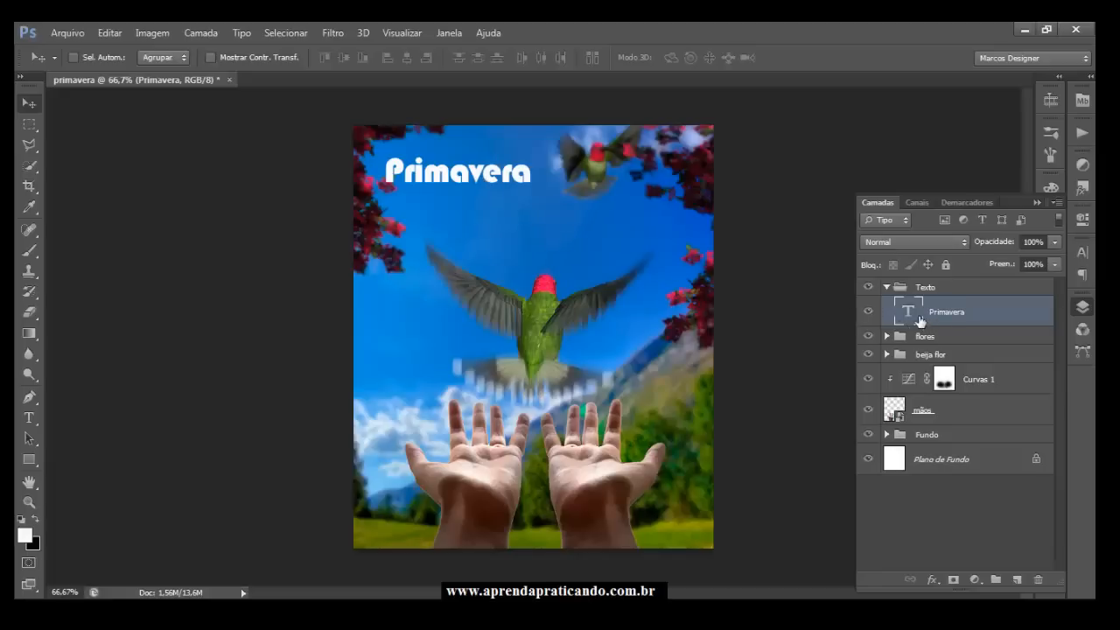
Duplicate the Primavera text layer, keeping the default copy name
right_click(952, 314)
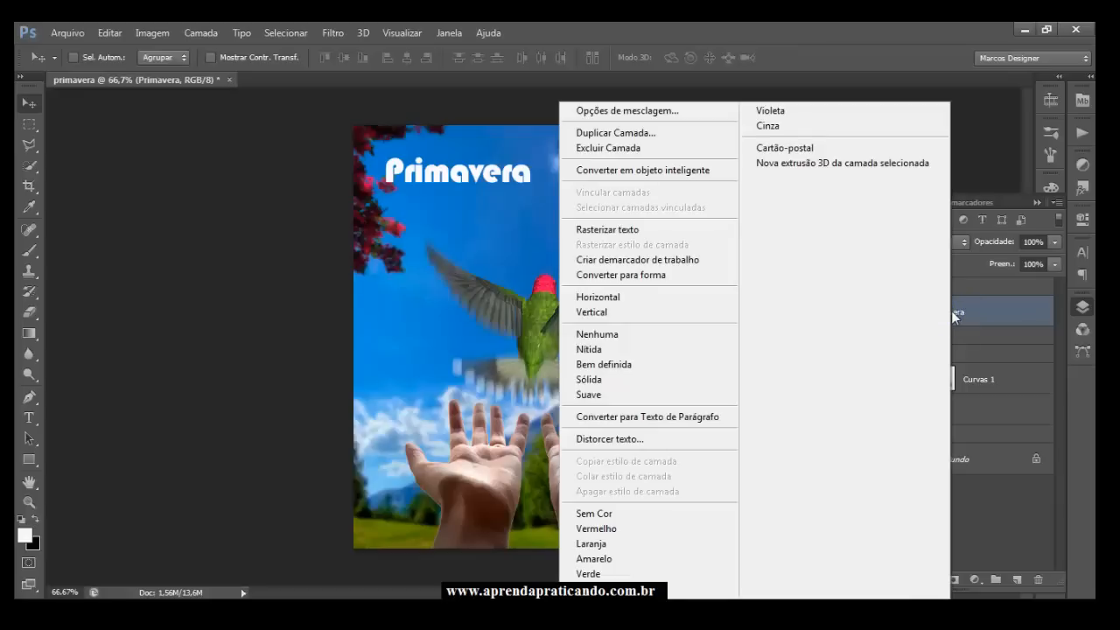
click(615, 132)
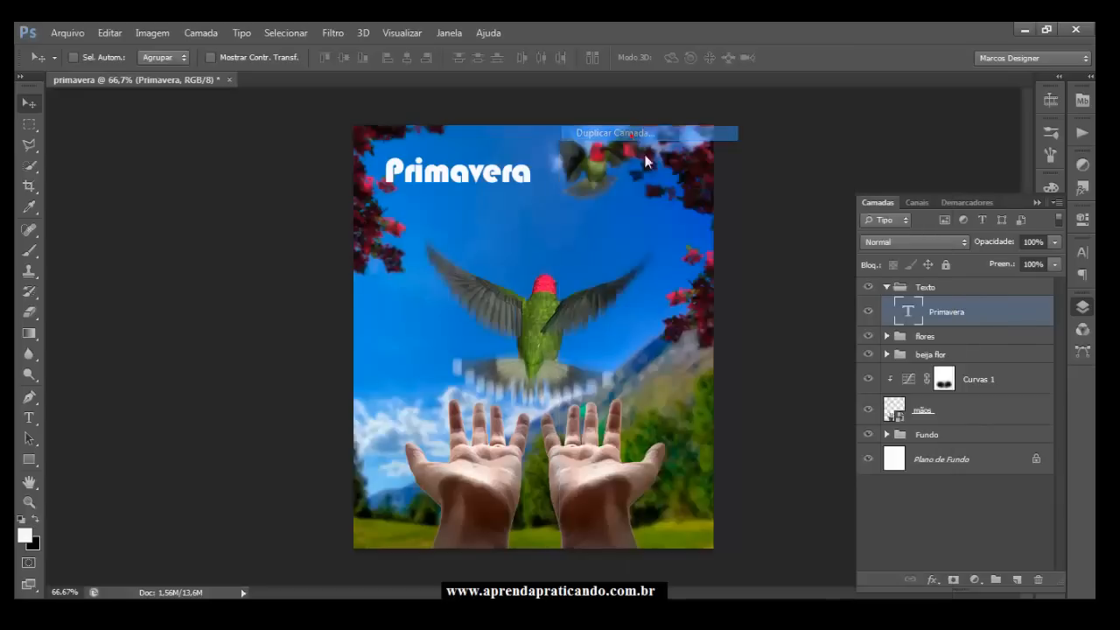
click(696, 200)
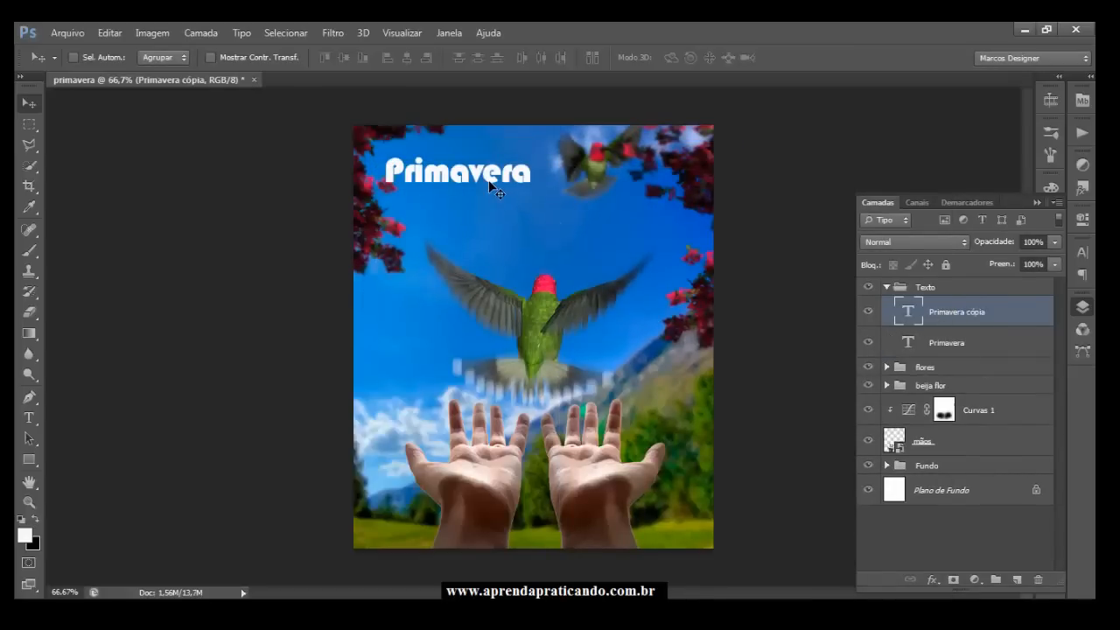
Move the Primavera copy directly below the title and replace its text with "estação das flores"
drag(486, 179, 486, 222)
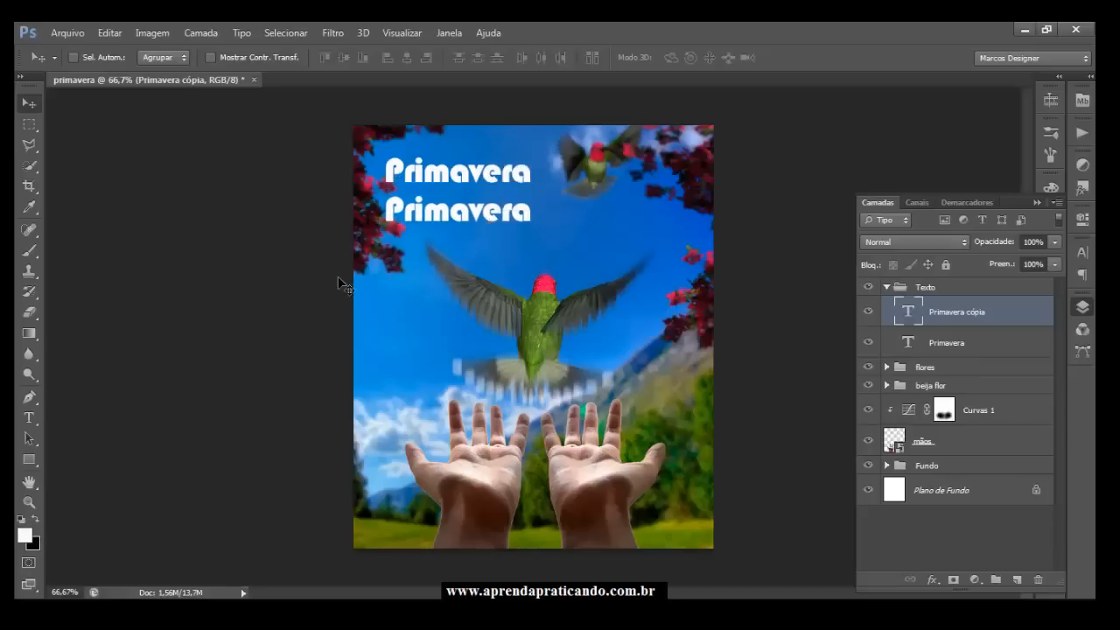
click(33, 419)
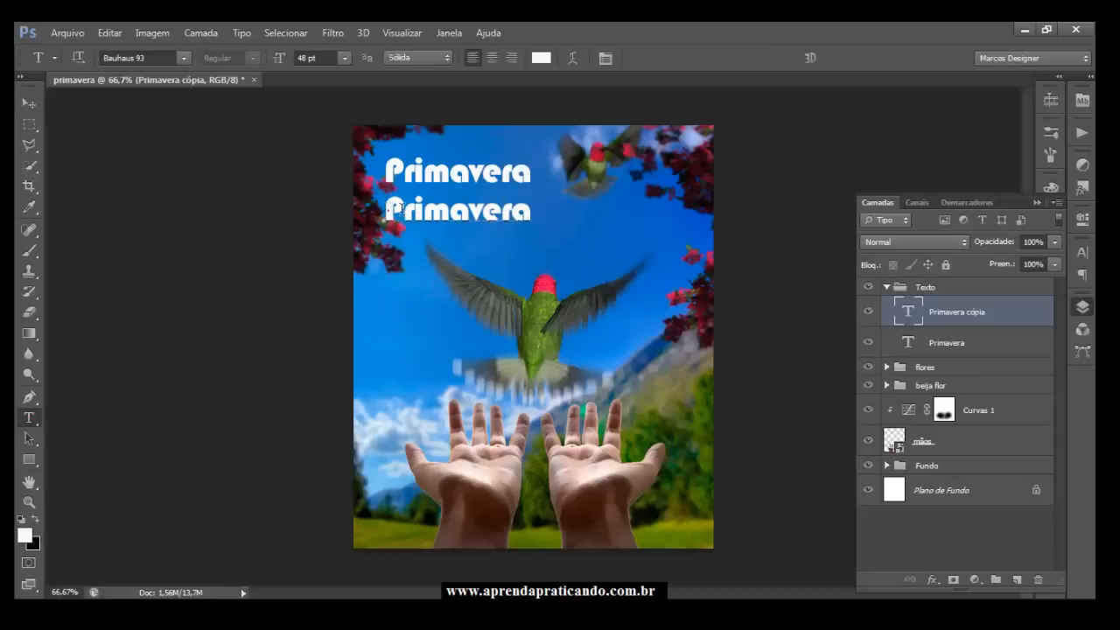
drag(390, 208, 529, 213)
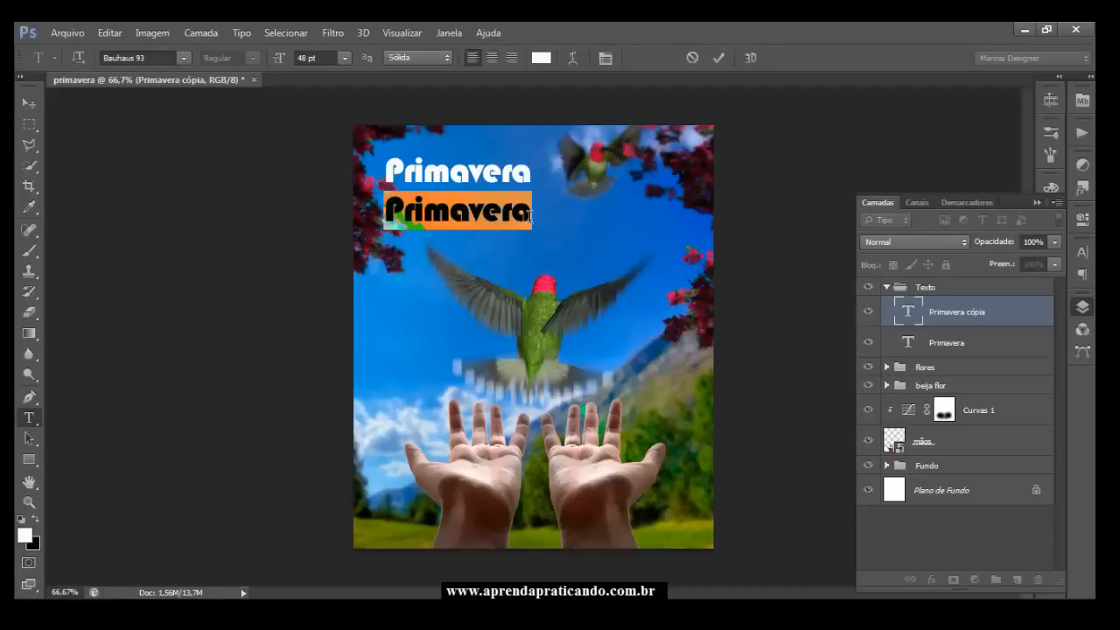
text(e)
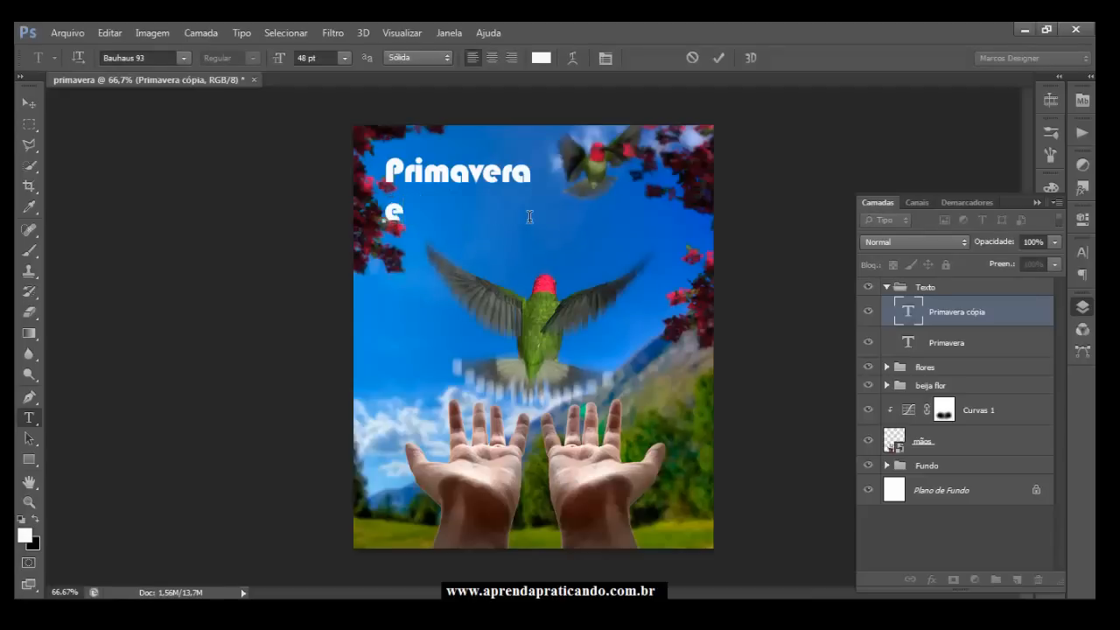
text(stação das)
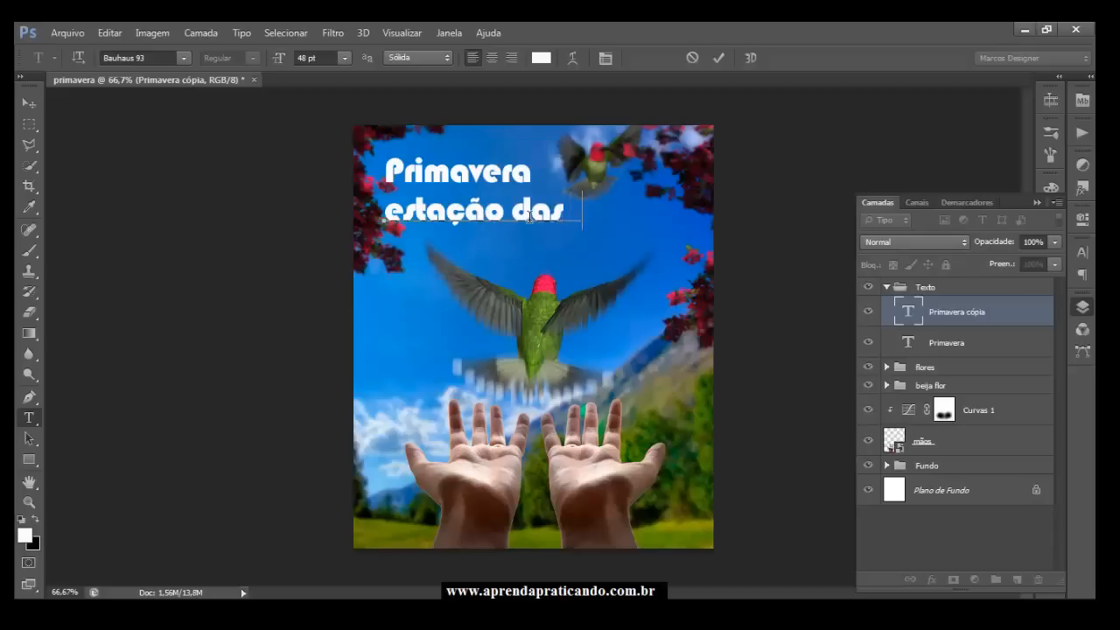
text( flores)
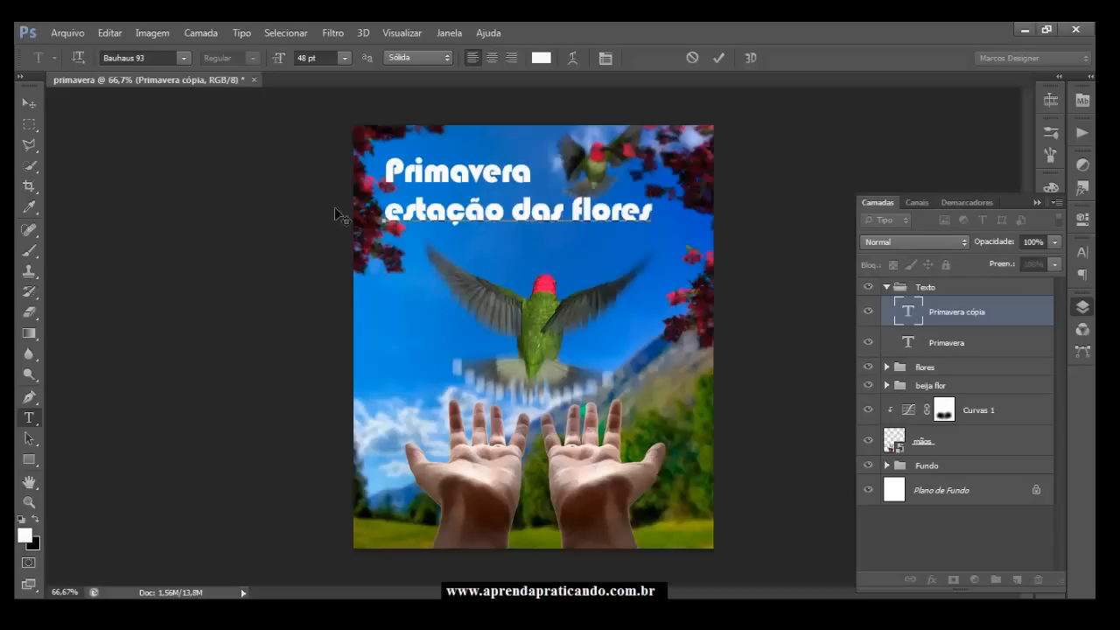
click(31, 102)
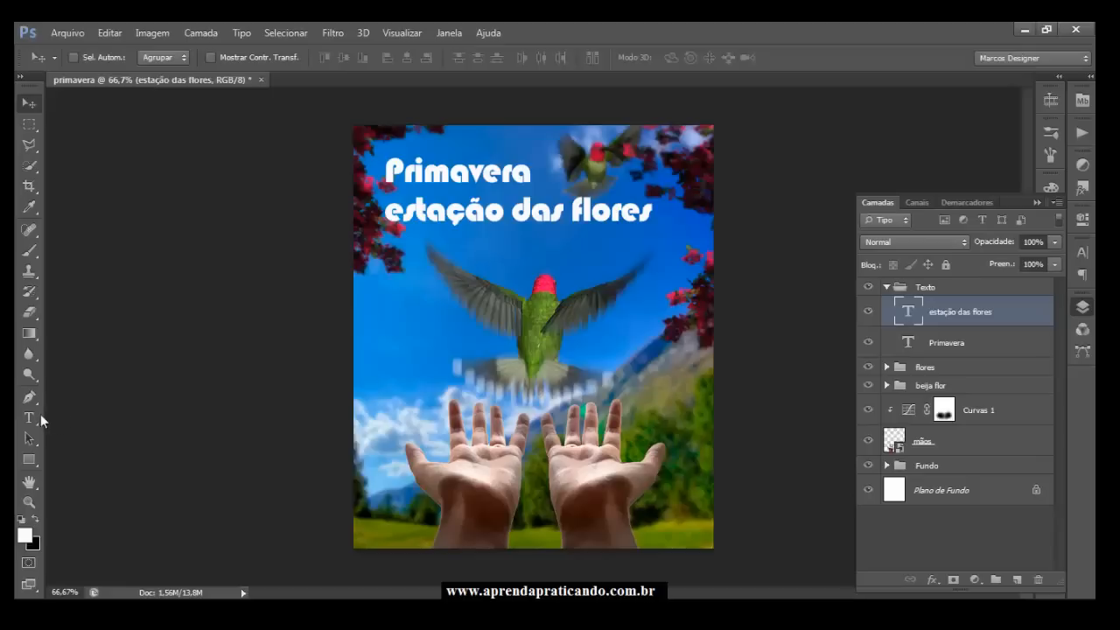
Try the Adobe Caslon Pro font on the "estação das flores" text
click(40, 417)
click(185, 59)
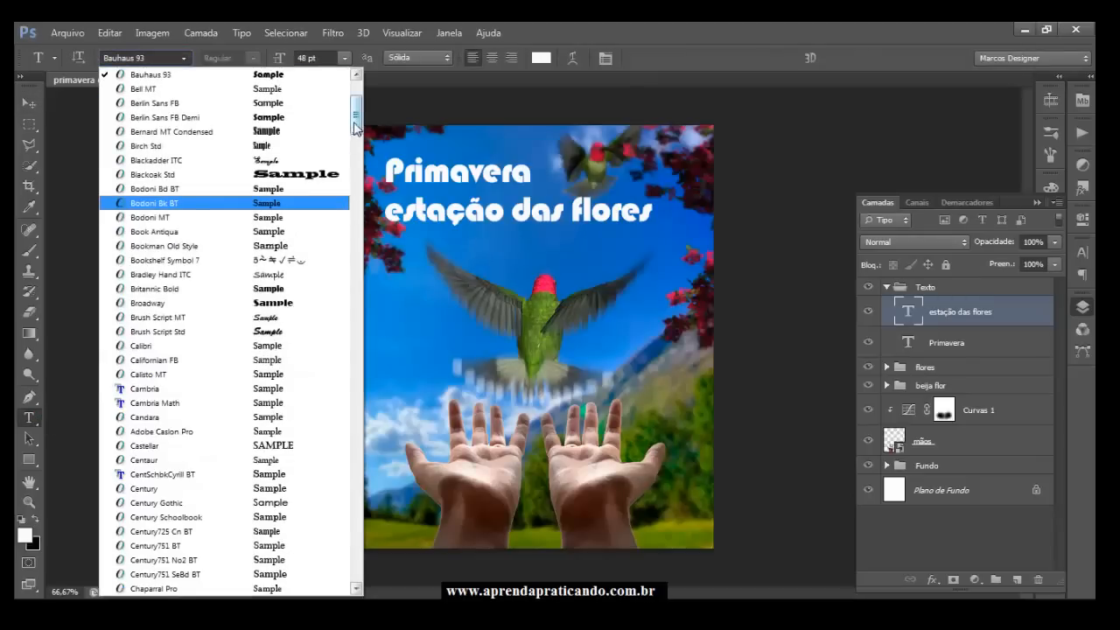
scroll(357, 127, up, 3)
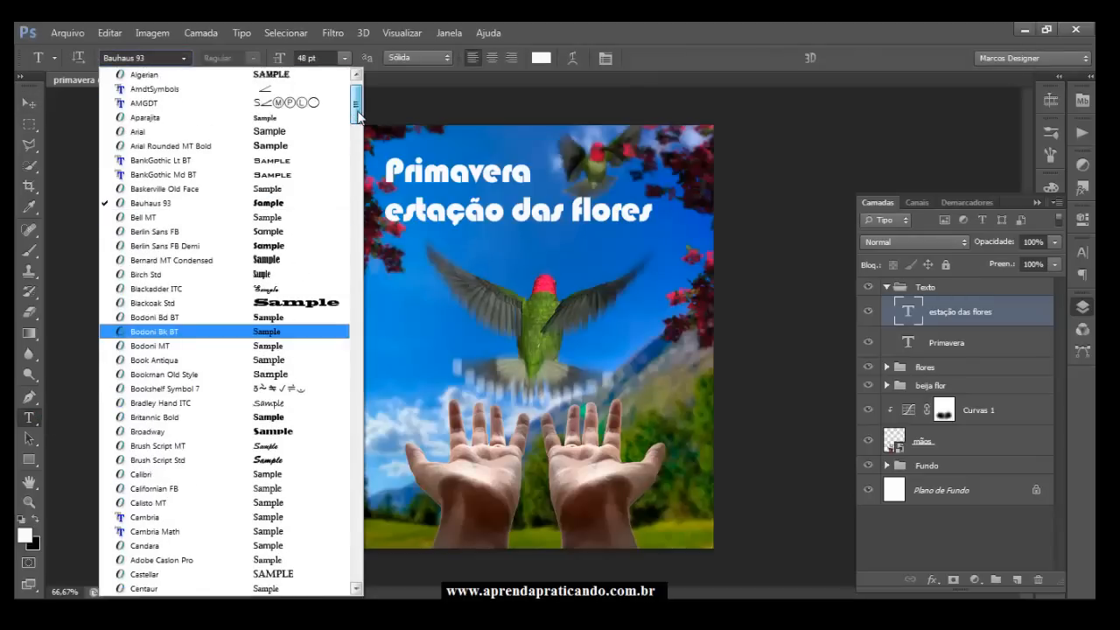
drag(356, 114, 357, 136)
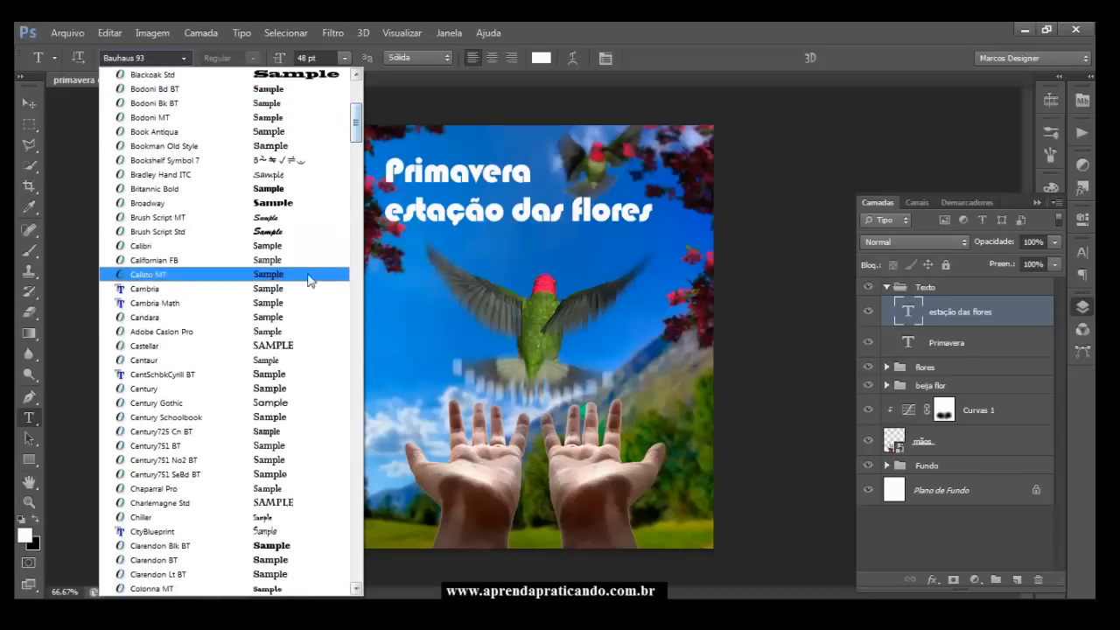
click(288, 339)
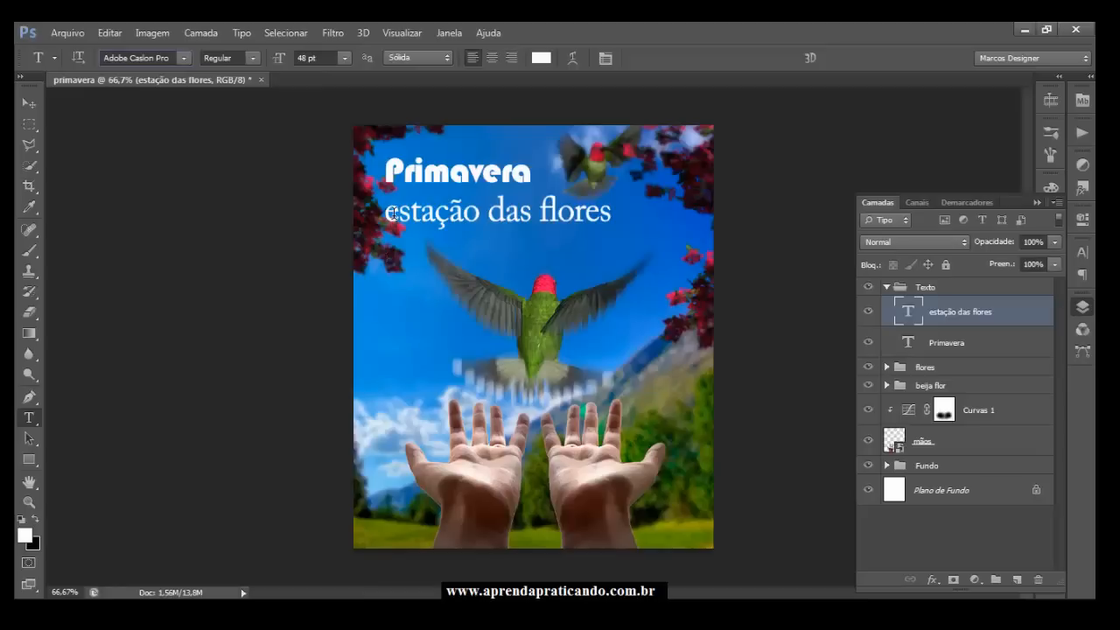
Set the font of the "estação das flores" text to Arial
click(170, 58)
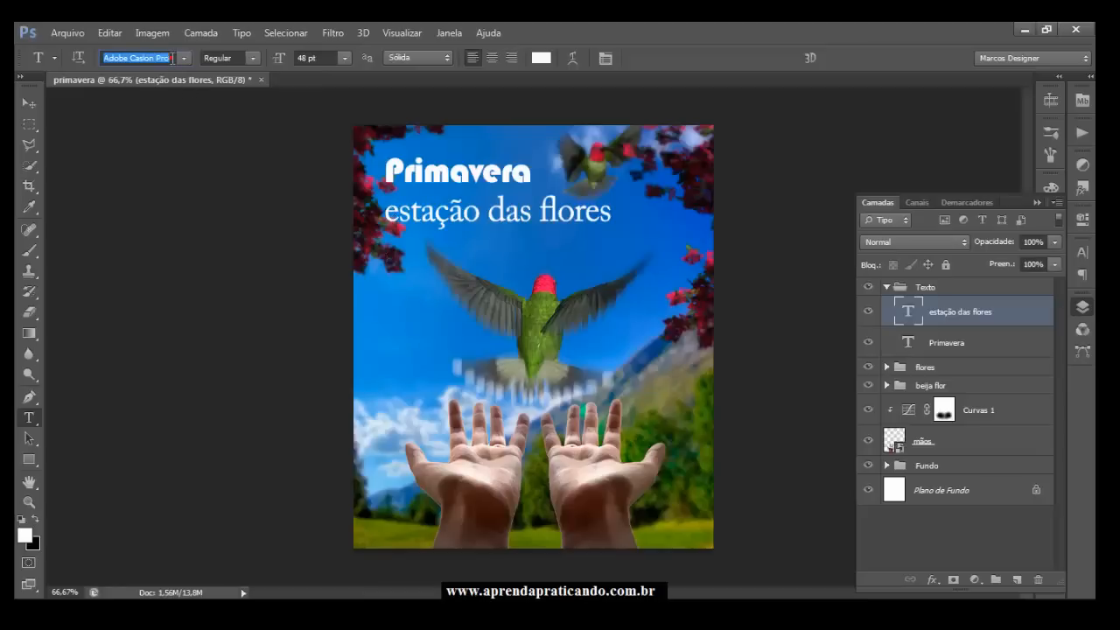
text(Ara)
key(BackSpace)
key(BackSpace)
key(BackSpace)
text(Ar)
key(Return)
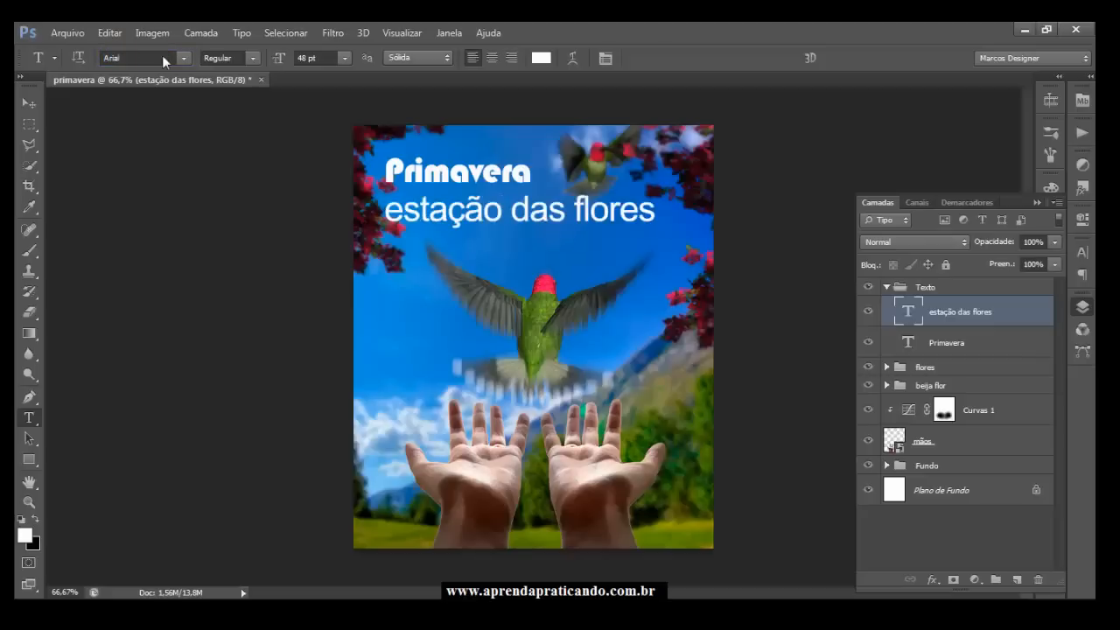
Scale the "estação das flores" text down to about 26 pt, roughly matching the width of the Primavera title
click(29, 105)
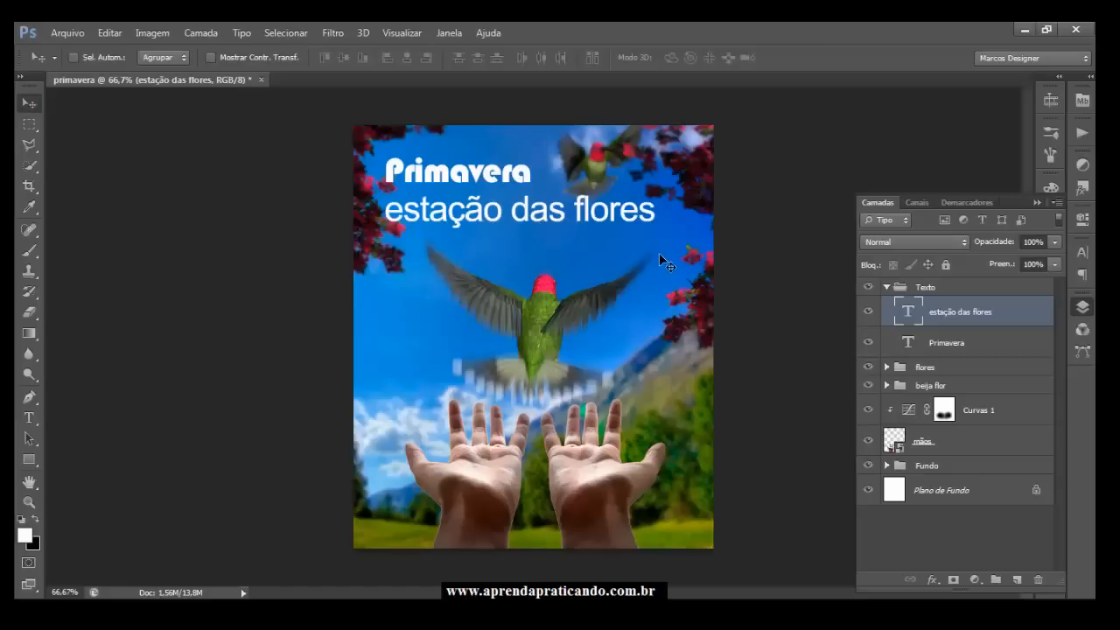
key(ctrl+t)
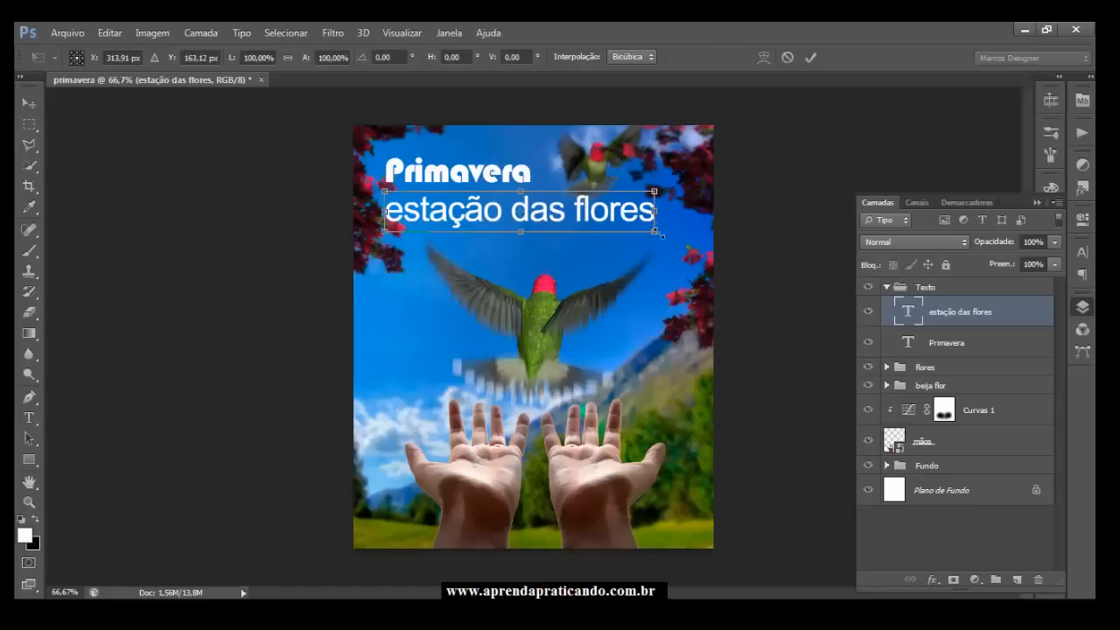
drag(644, 231, 532, 215)
key(Return)
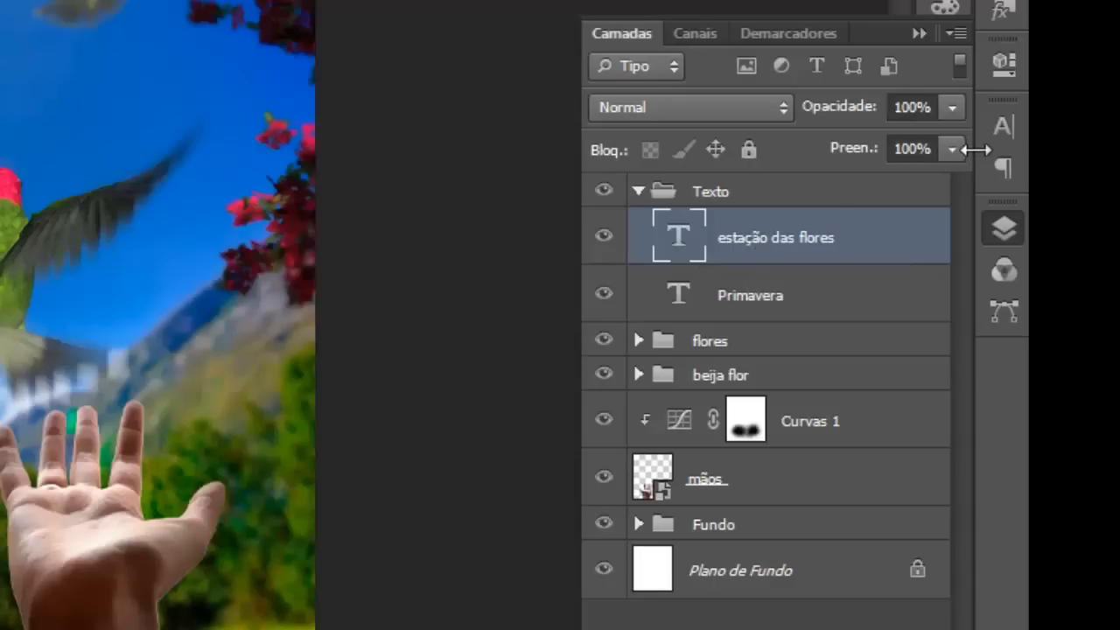
Apply the Caixa Alta small-capitals style to the "estação das flores" text
click(918, 33)
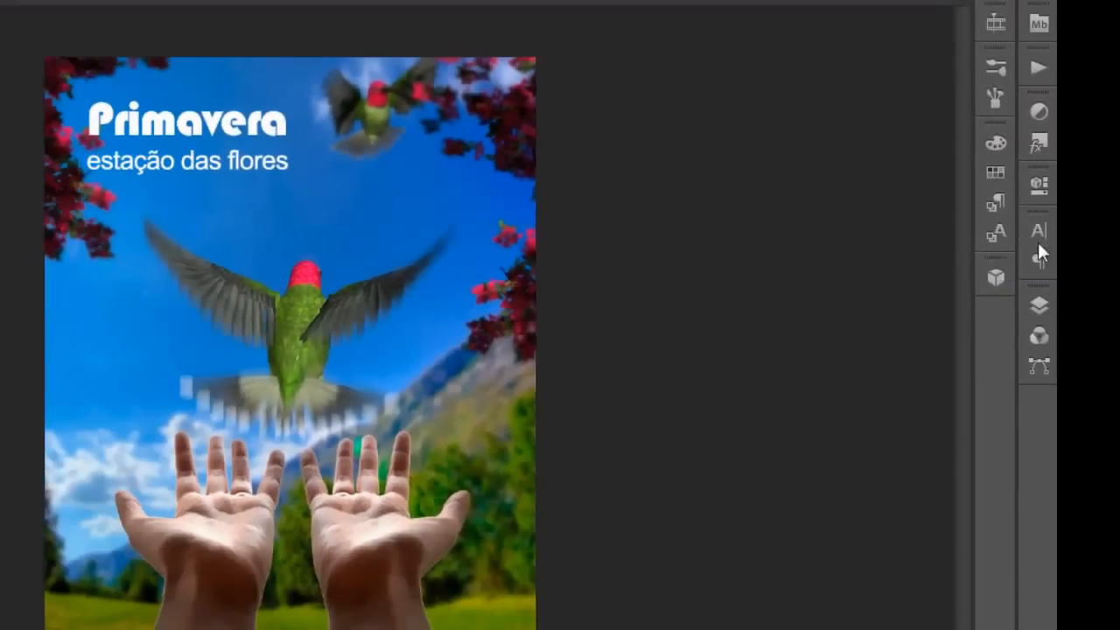
click(1009, 200)
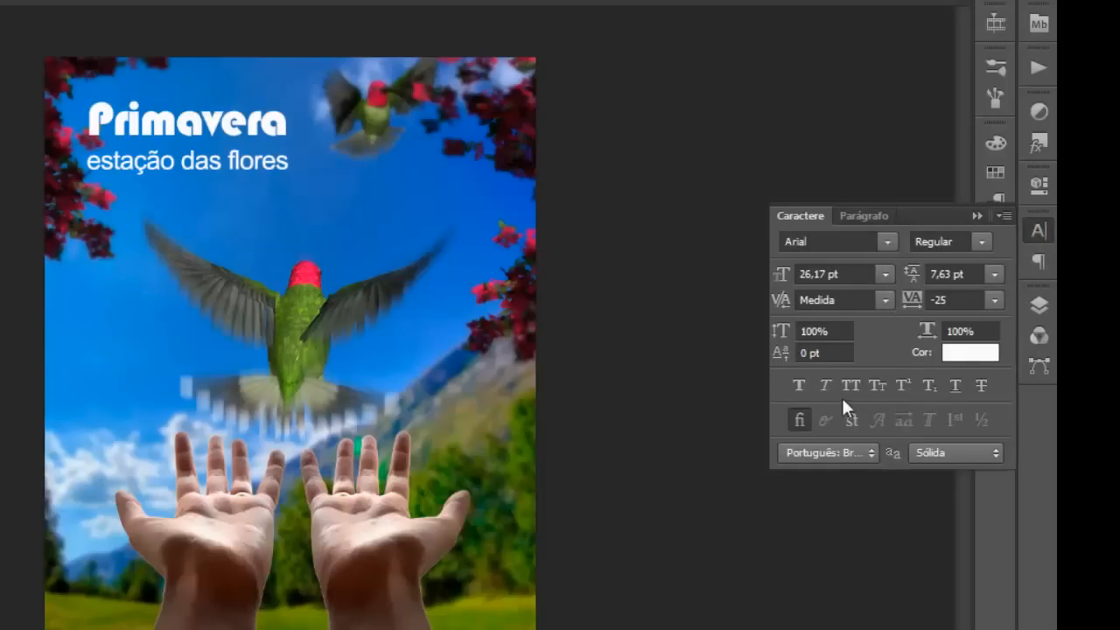
click(876, 386)
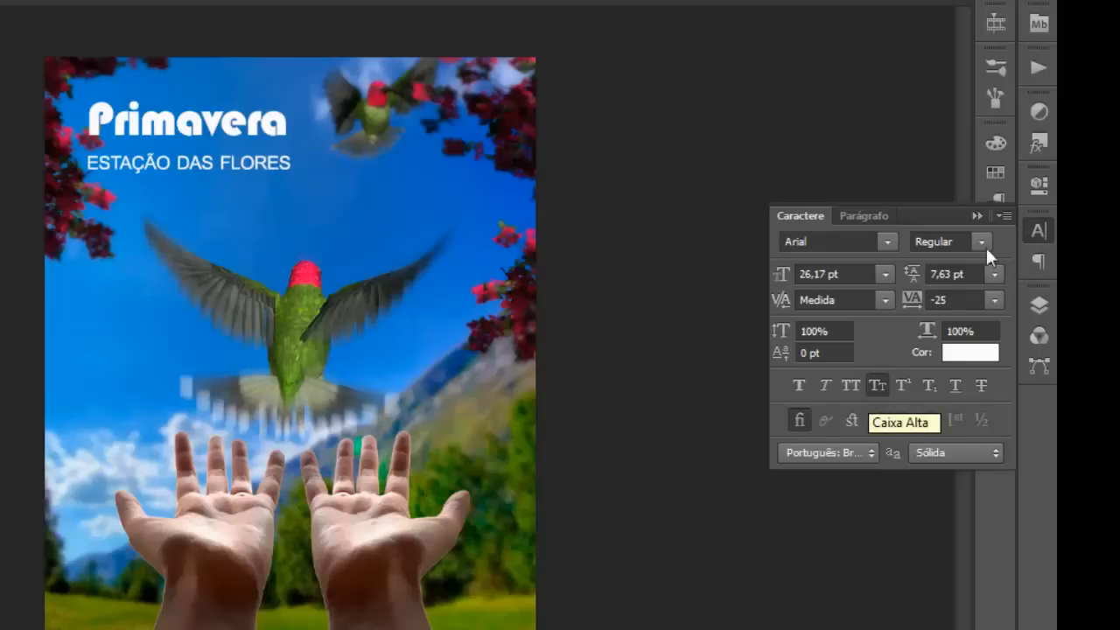
click(975, 214)
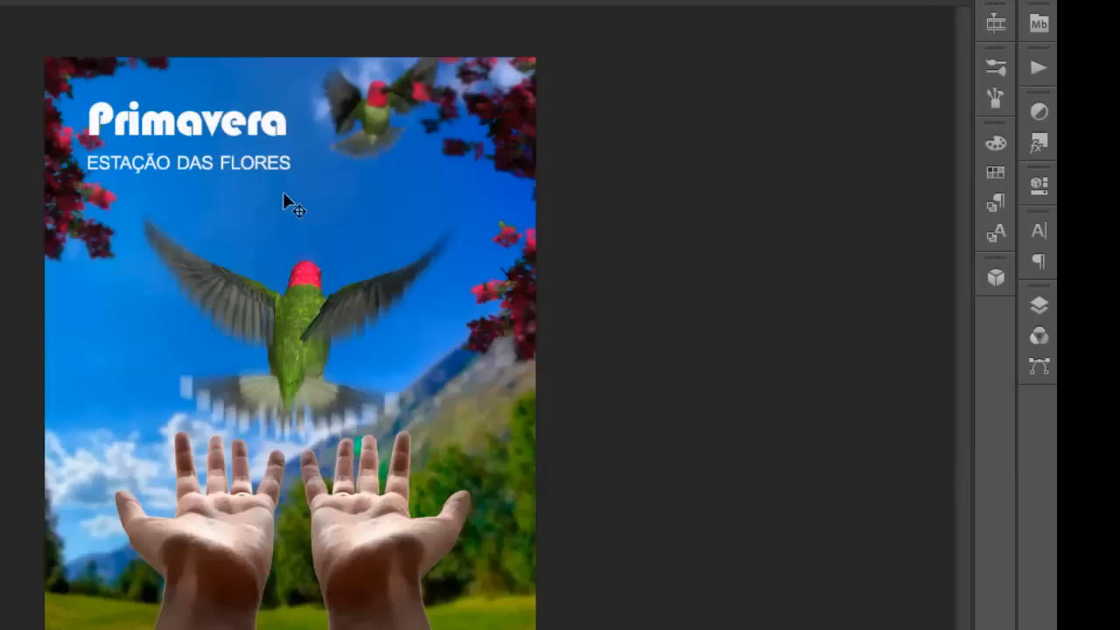
Shrink the "estação das flores" subtitle slightly and nudge it so it sits close beneath the Primavera title, aligned with its width
key(ctrl+t)
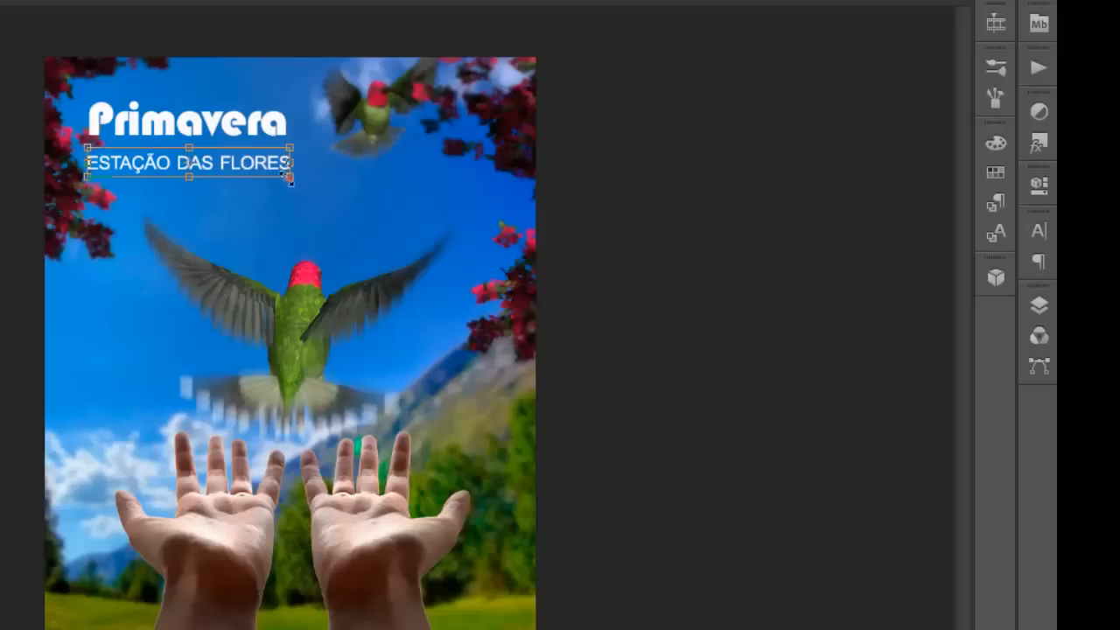
drag(290, 179, 279, 175)
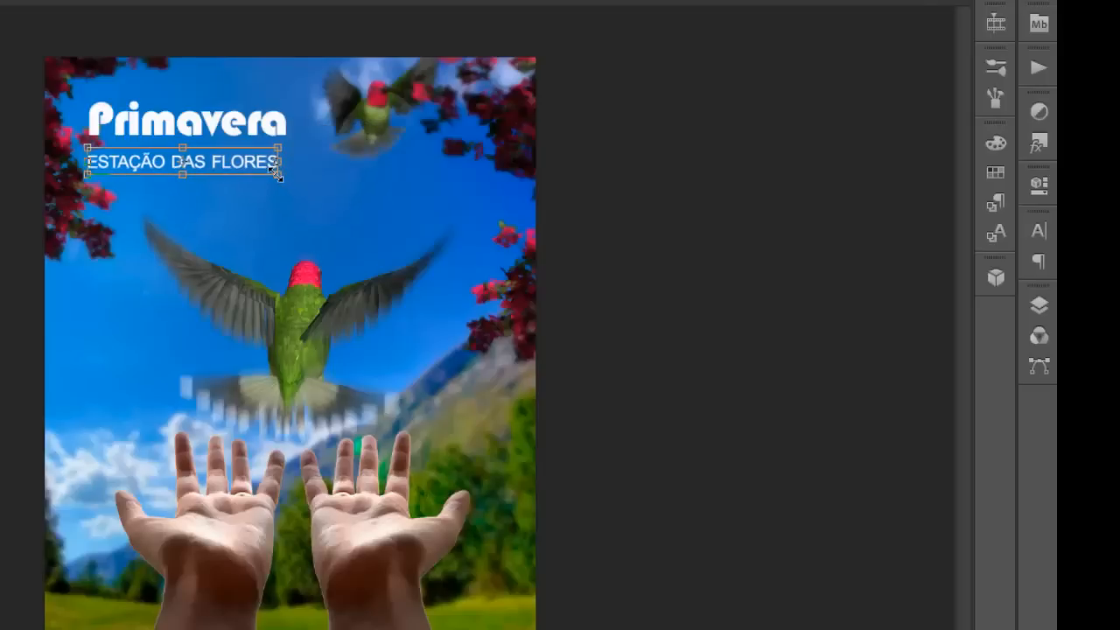
key(Return)
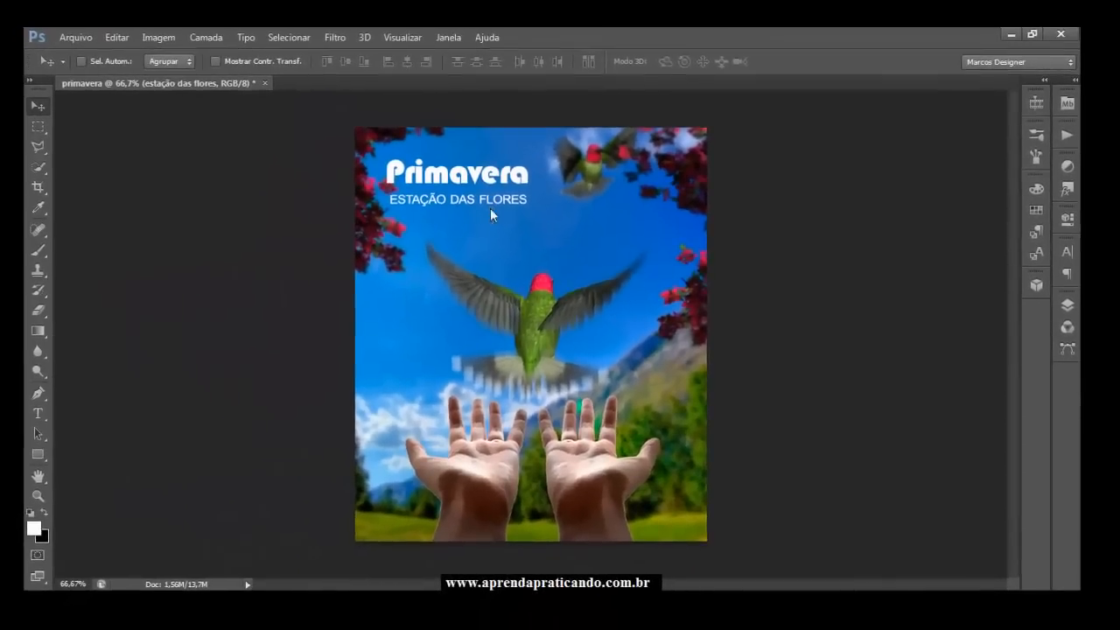
key(Left)
key(Left)
key(Up)
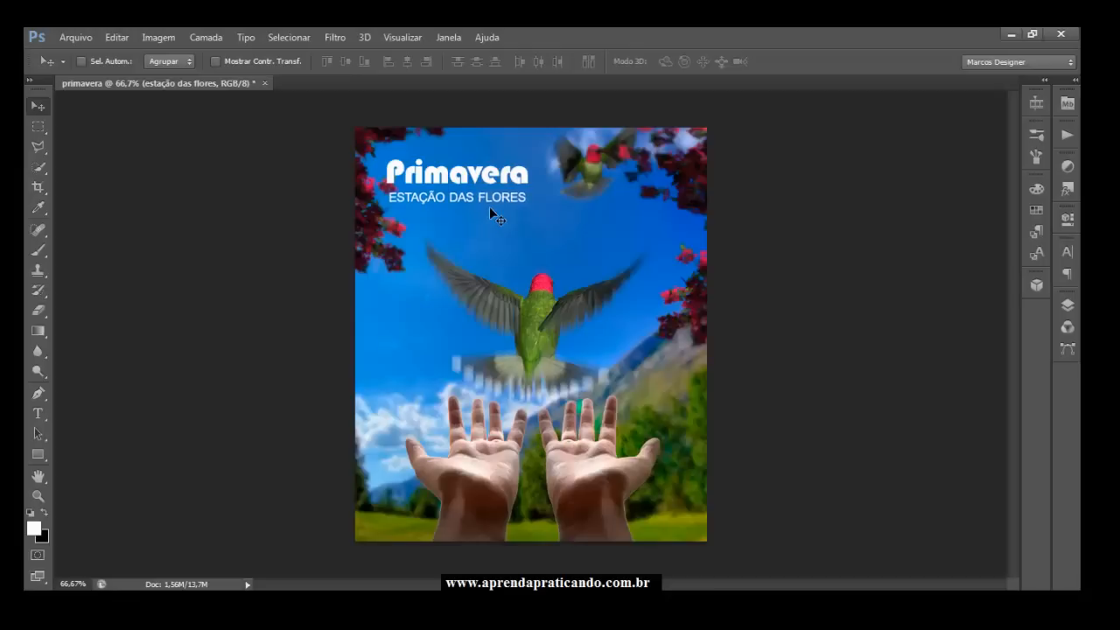
key(Left)
key(Right)
key(Right)
Select the Primavera text layer in the Texto group and set a solid dark green fill for the Rounded Rectangle tool
click(1067, 304)
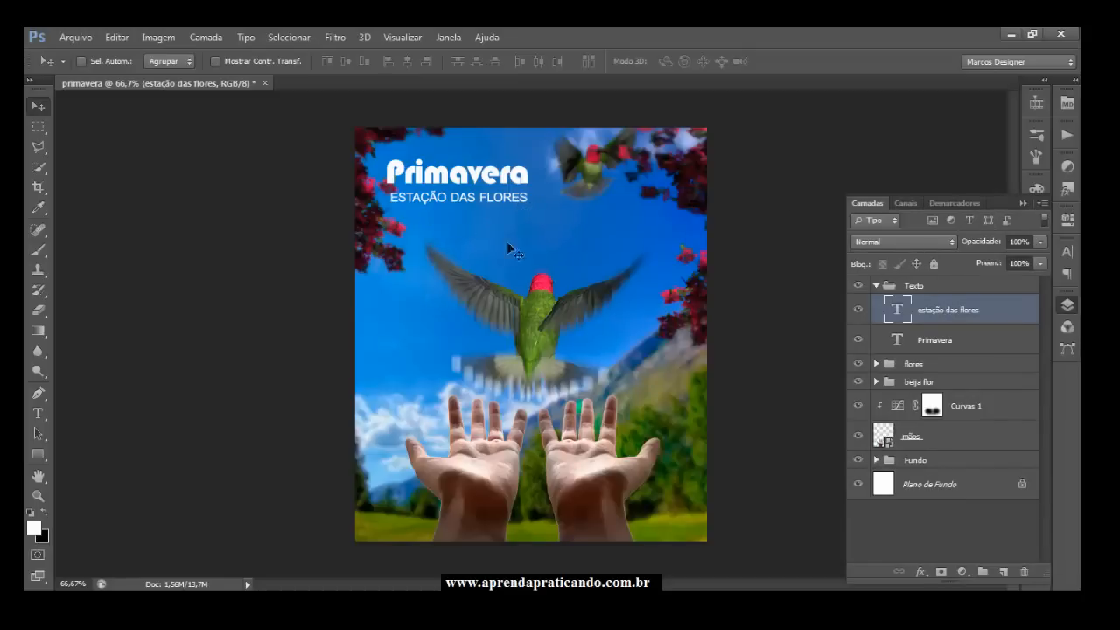
click(876, 287)
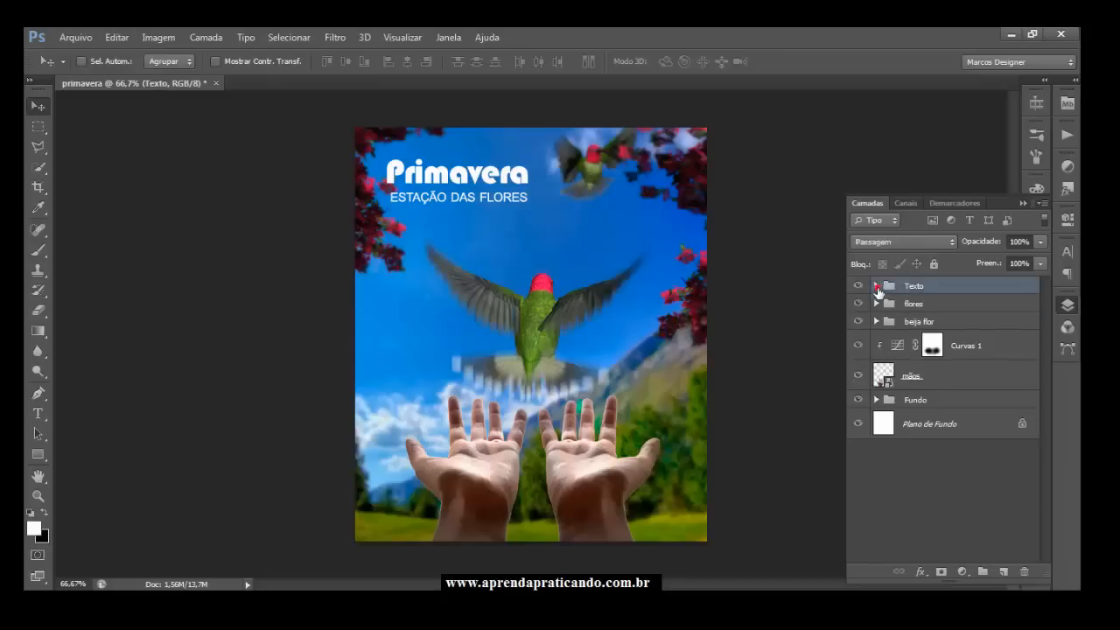
click(876, 286)
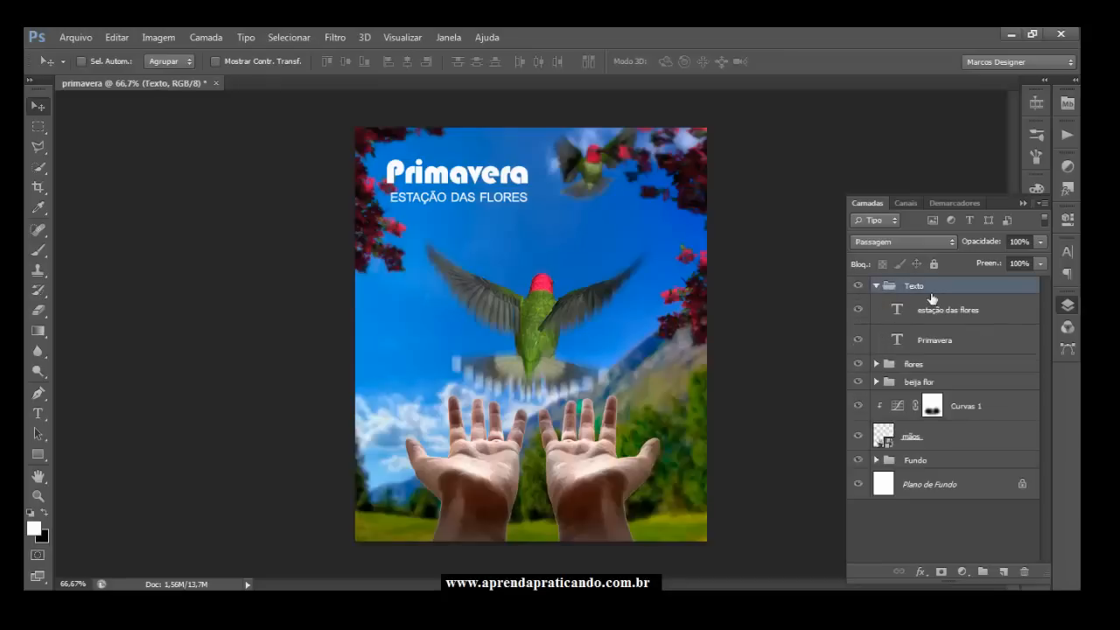
click(932, 350)
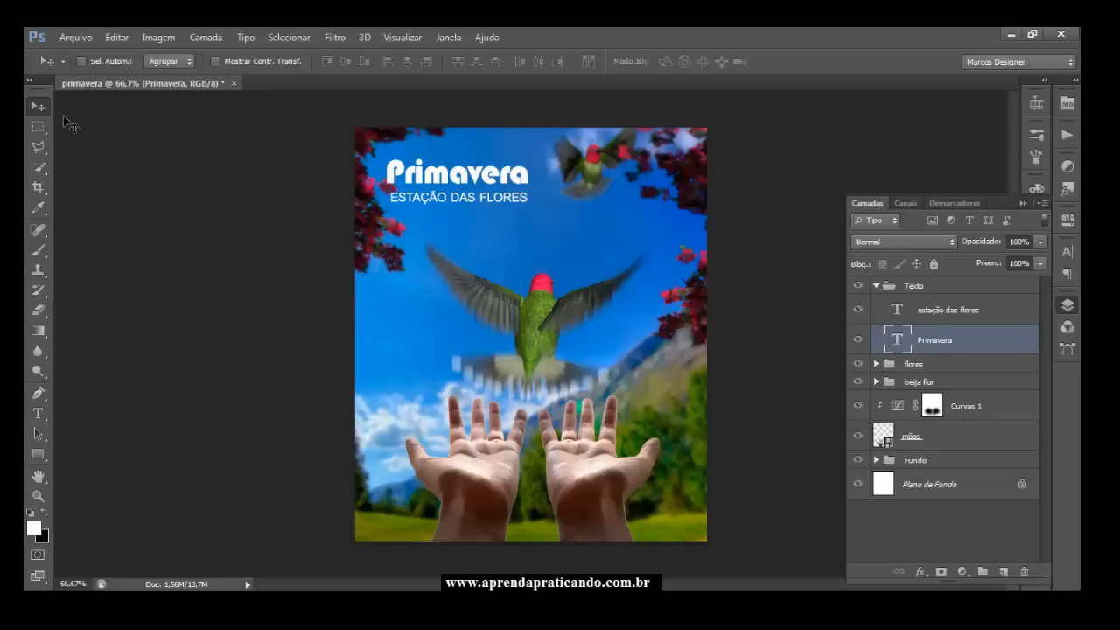
click(47, 459)
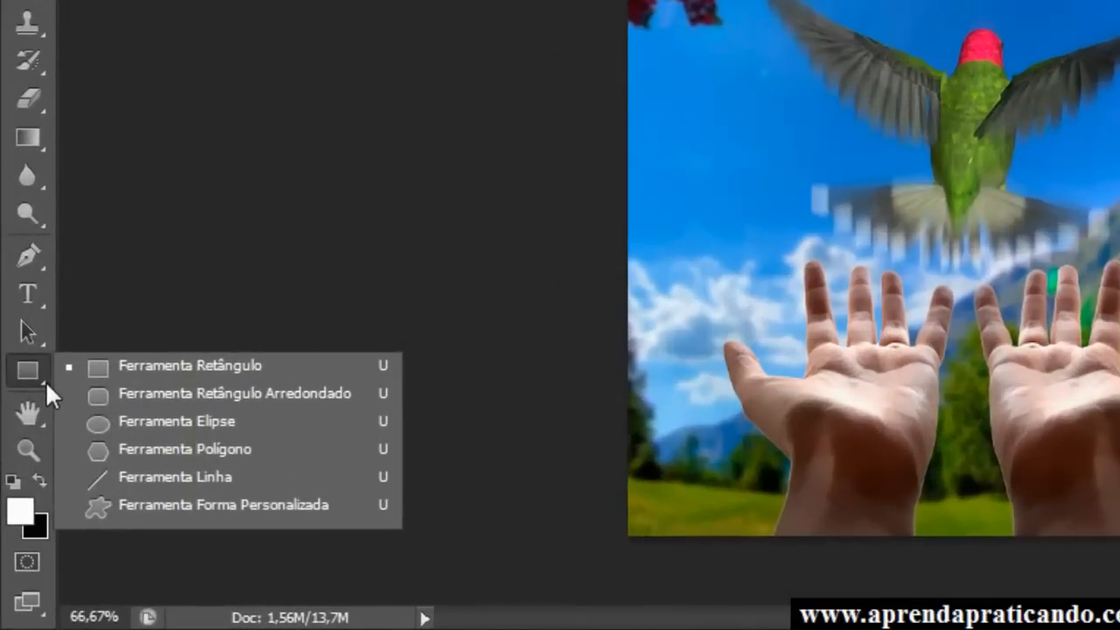
click(168, 394)
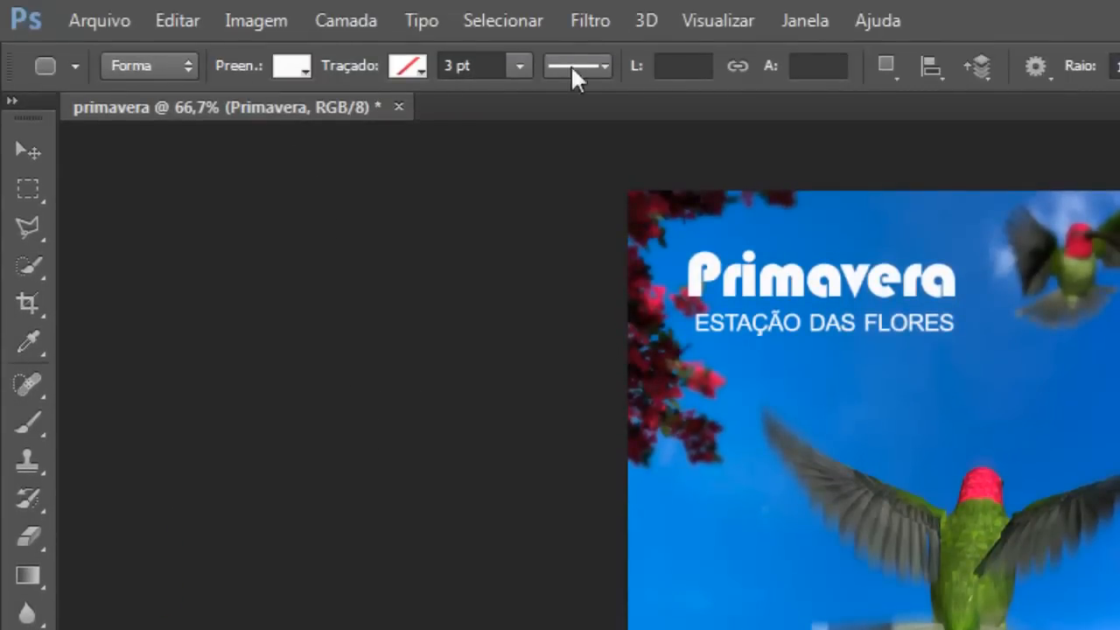
click(306, 73)
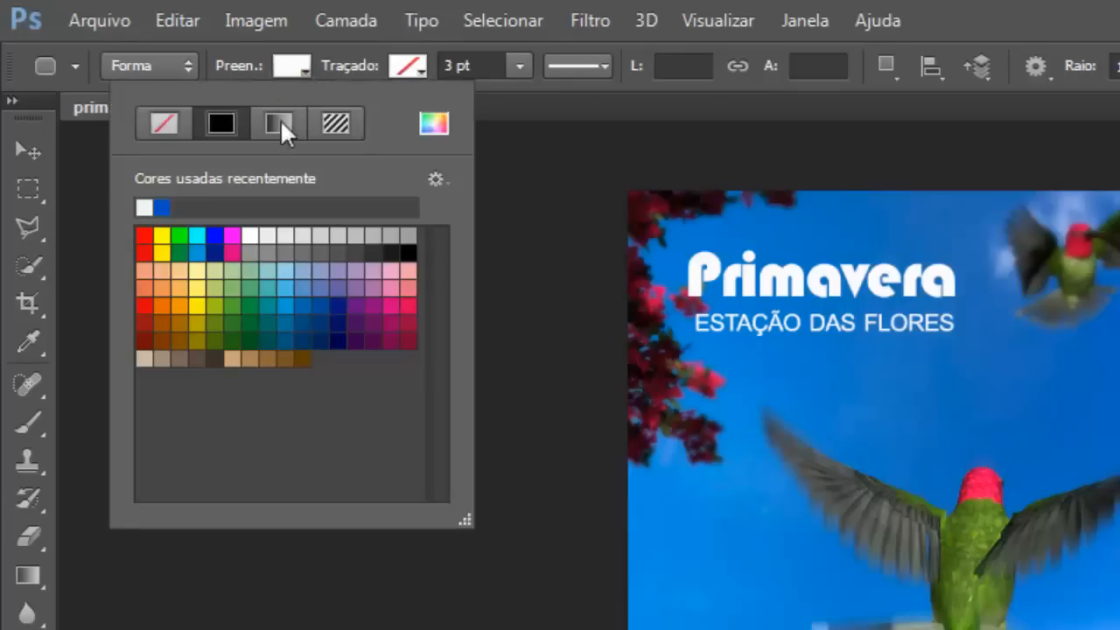
click(227, 304)
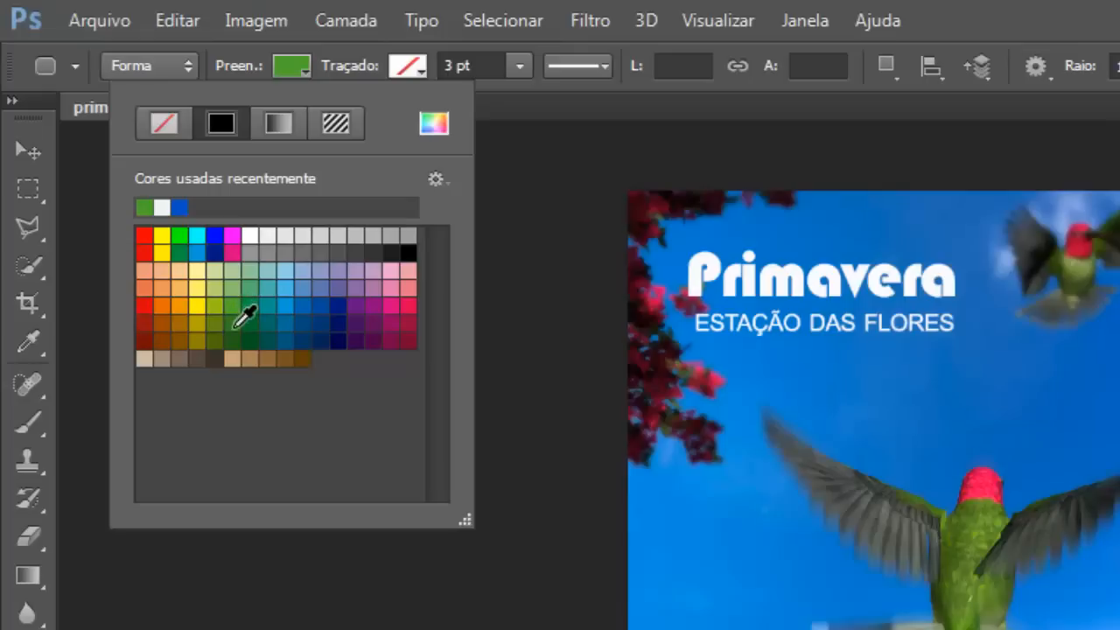
click(232, 323)
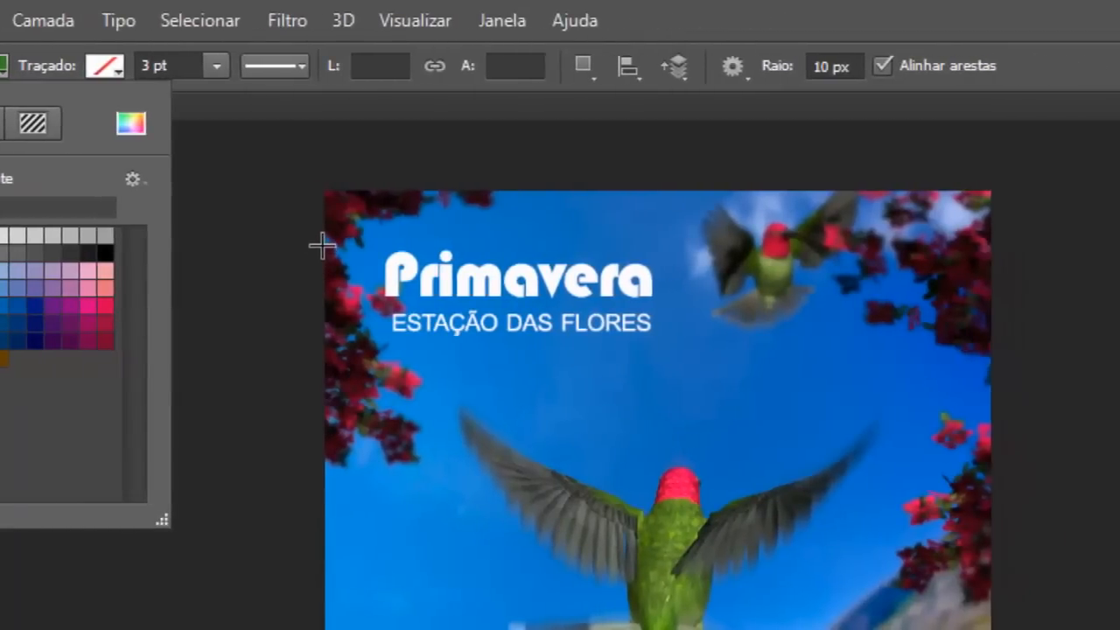
Draw a rounded rectangle about 373 × 113 px with a 10 px radius from the canvas's left edge across the title and subtitle
click(418, 246)
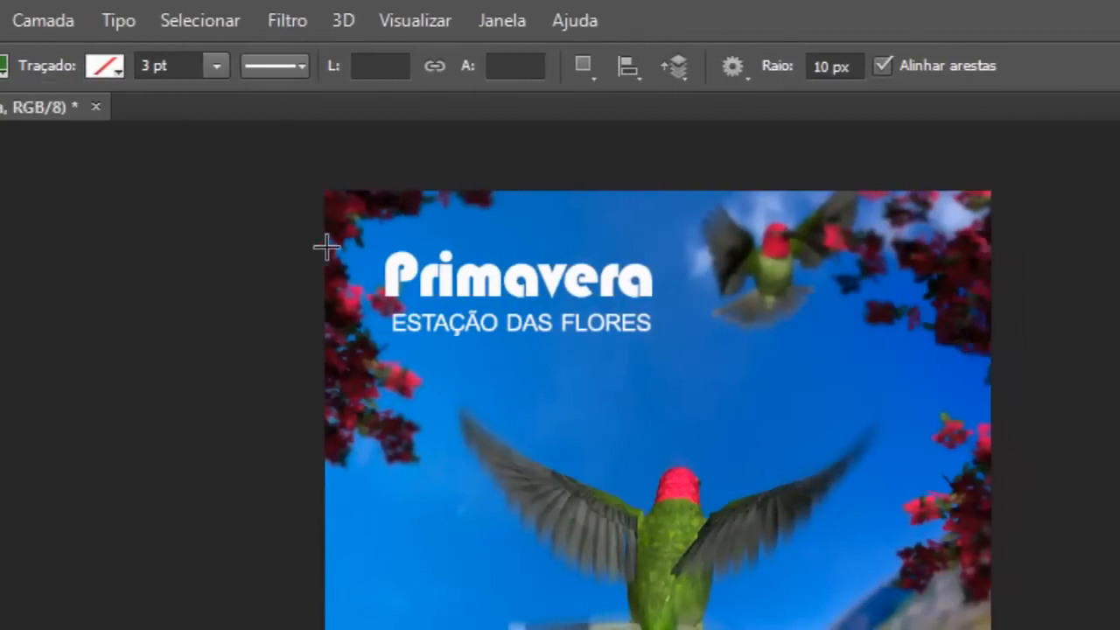
drag(418, 246, 509, 284)
drag(408, 285, 686, 355)
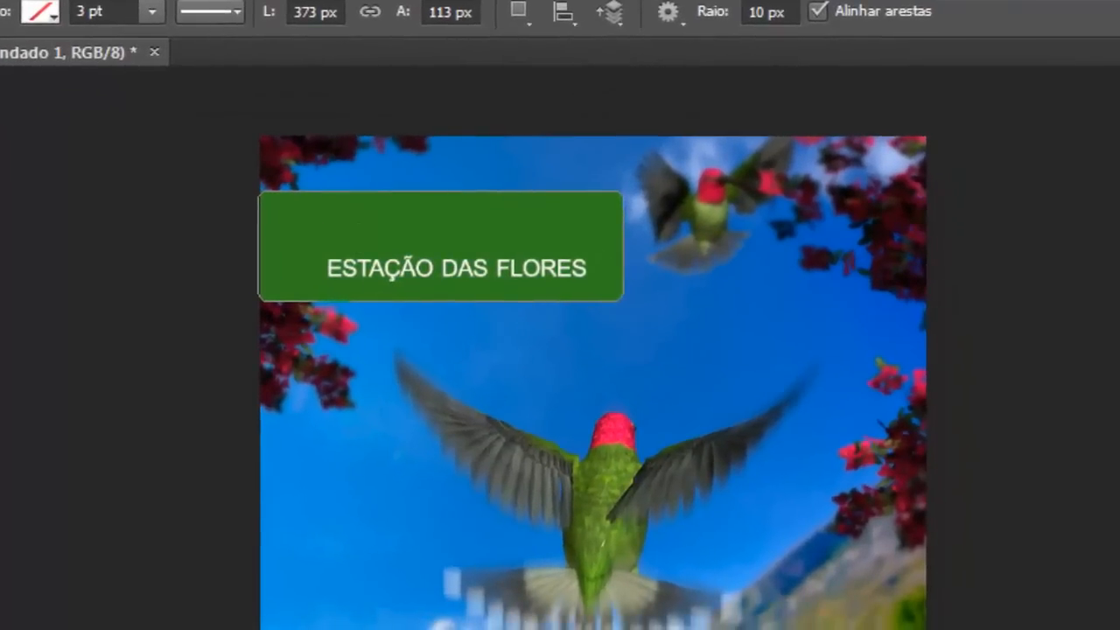
Move the rounded rectangle layer beneath the Primavera text layer and reduce its opacity to 89%
key(v)
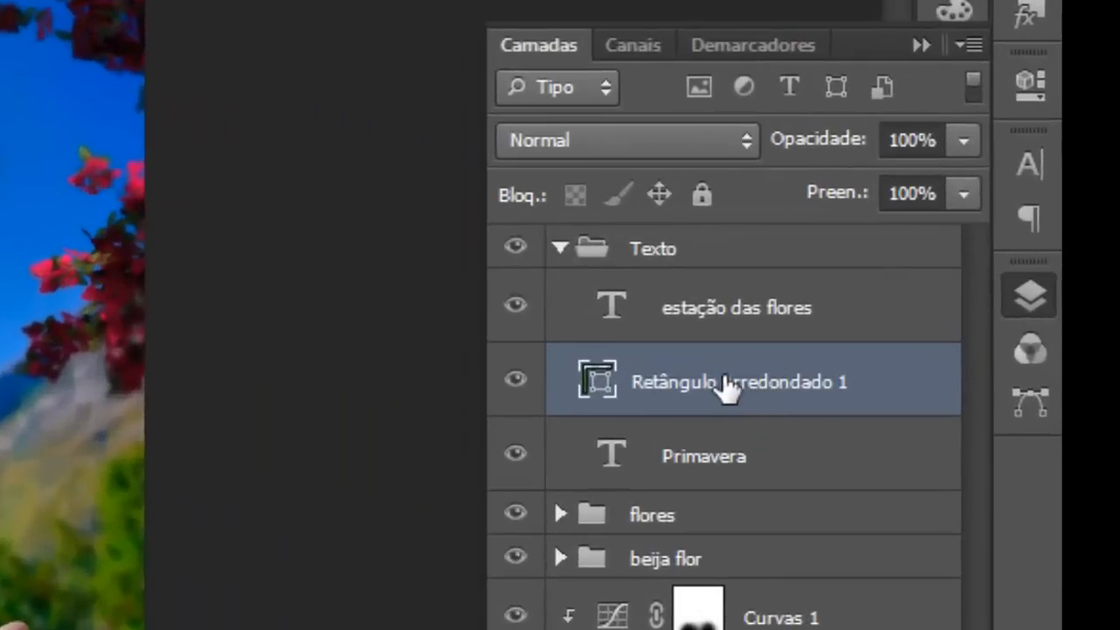
drag(725, 385, 744, 486)
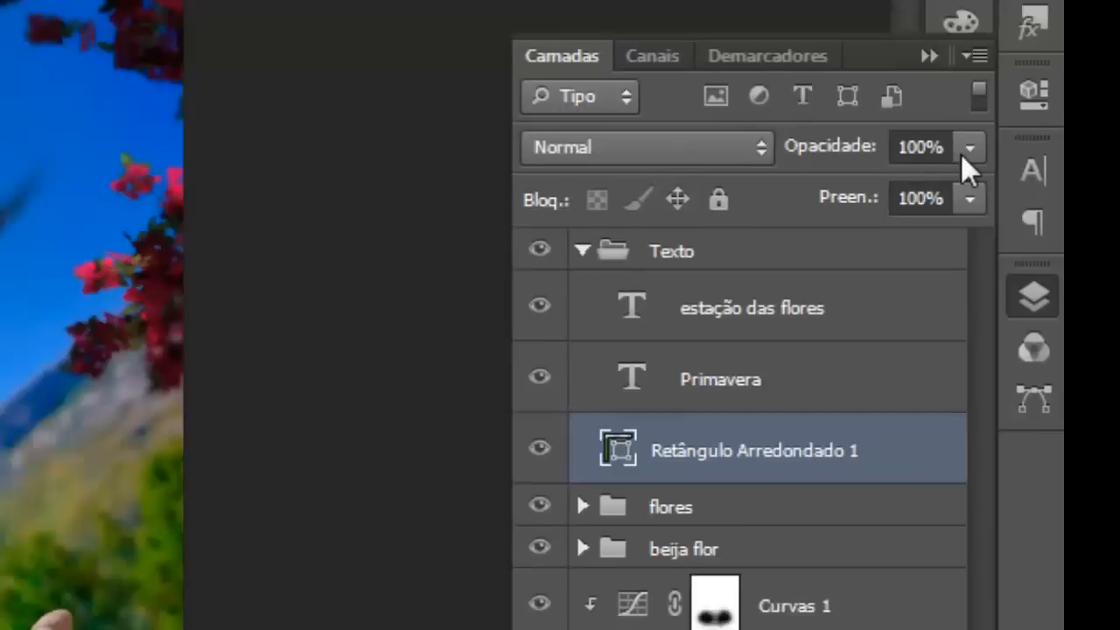
click(962, 154)
drag(963, 191, 924, 189)
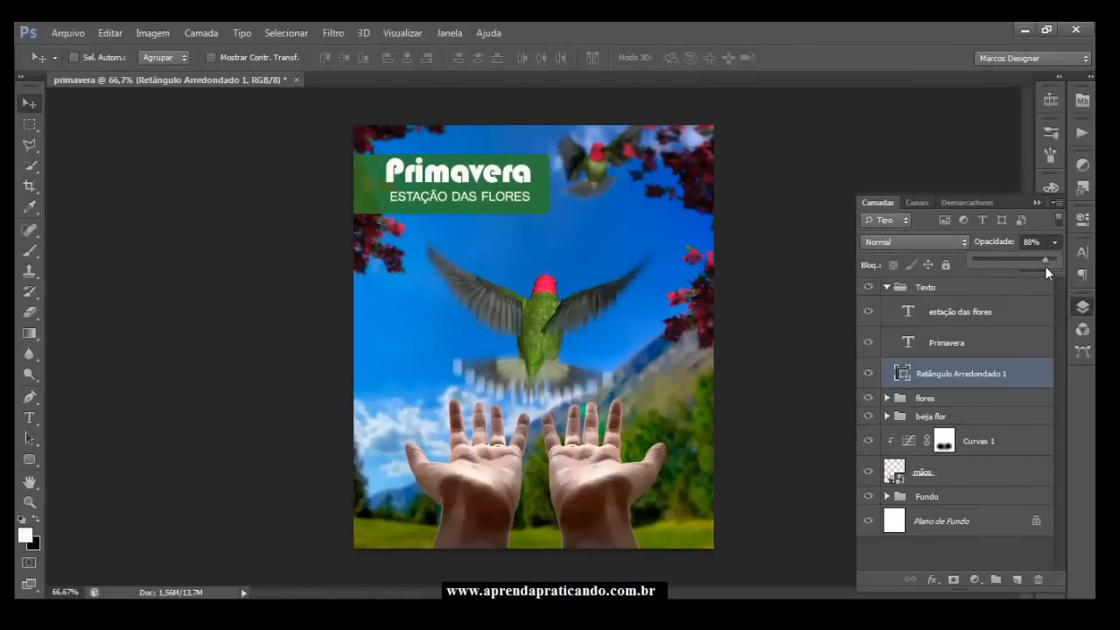
click(30, 107)
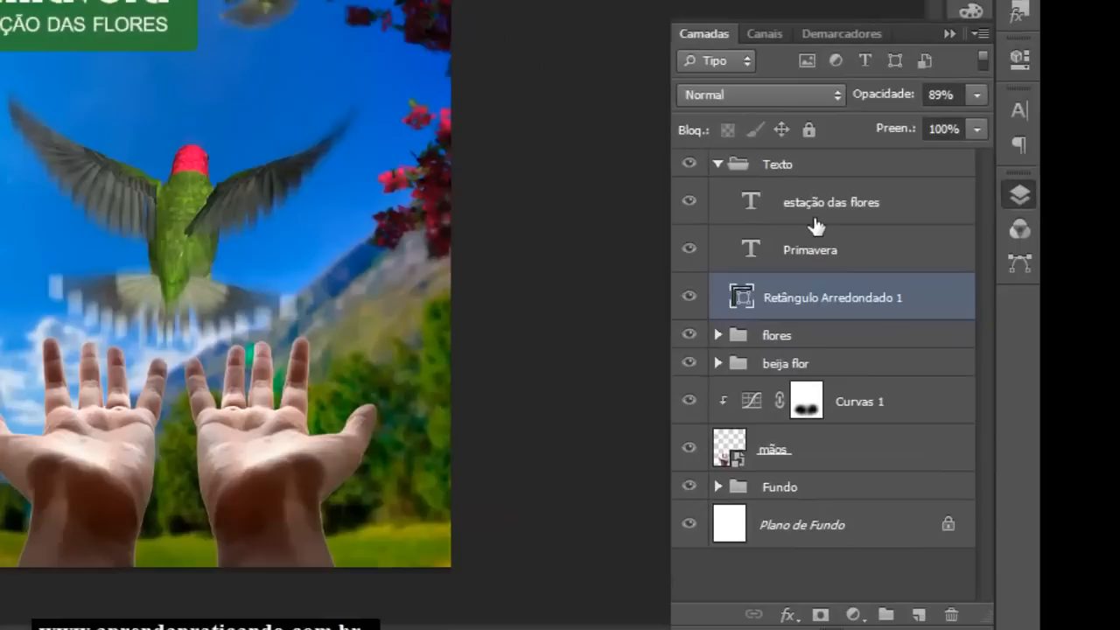
Add a drop shadow to the Primavera text layer with a 90° angle and a distance of 3 px
click(824, 259)
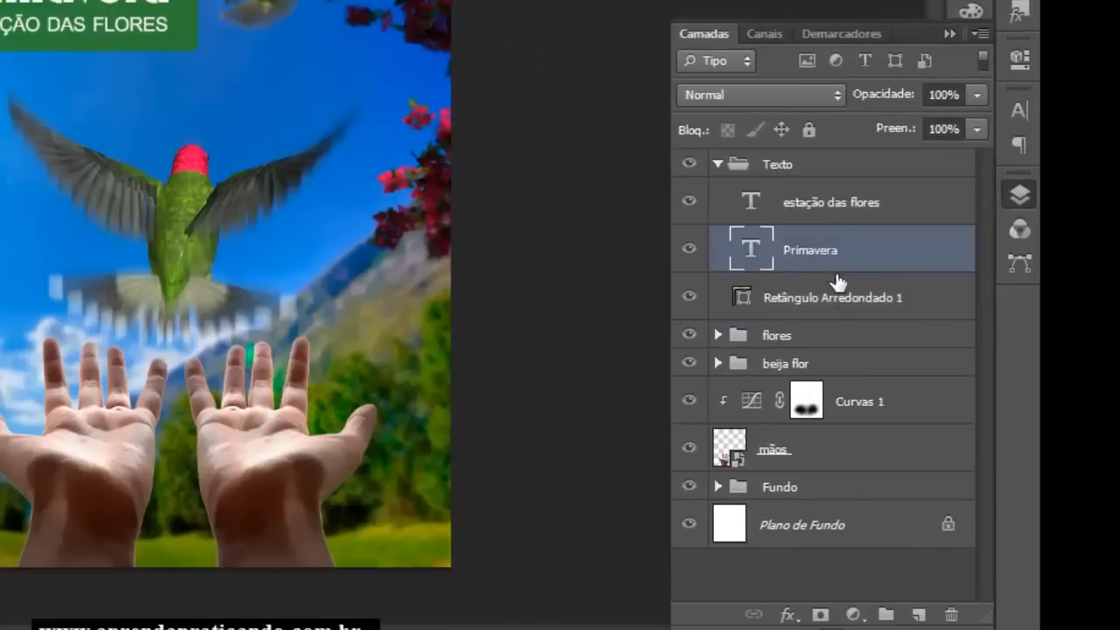
click(798, 616)
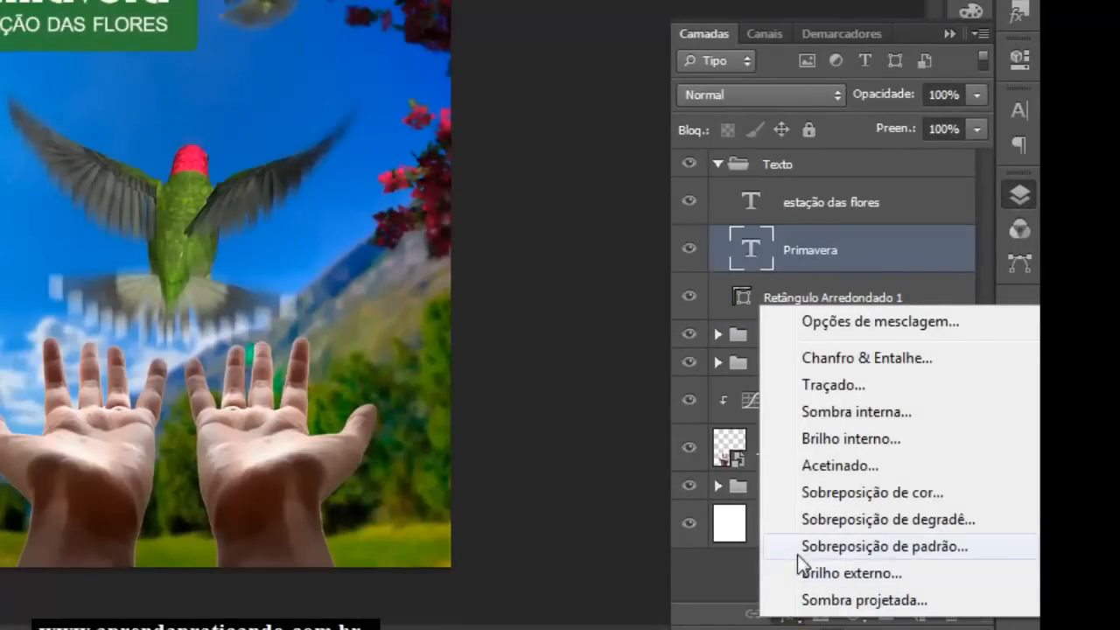
click(860, 600)
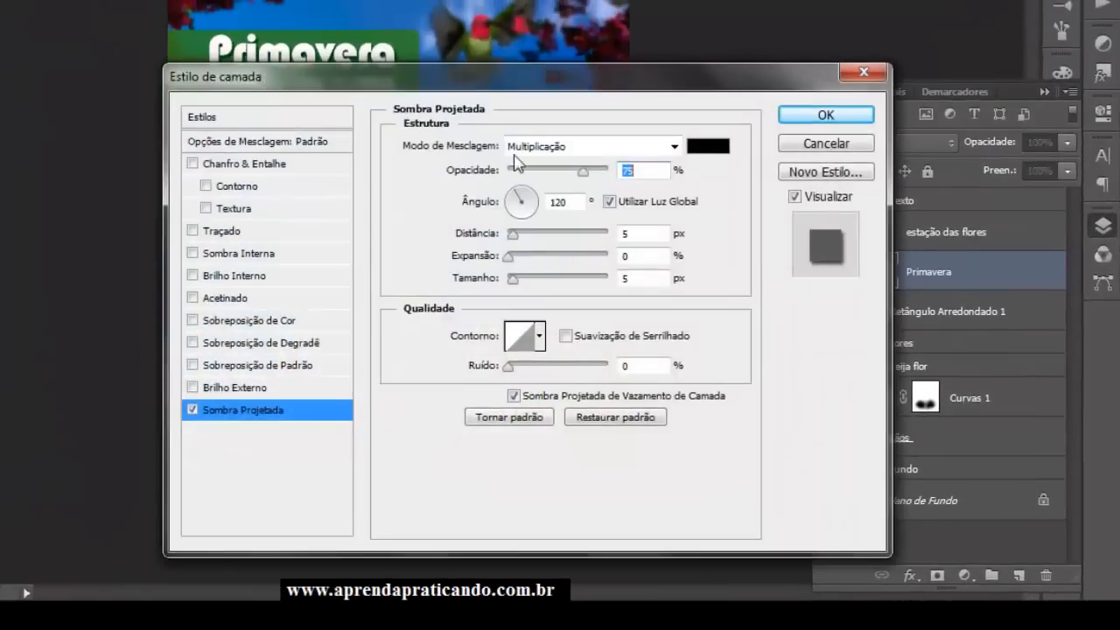
drag(518, 75, 336, 151)
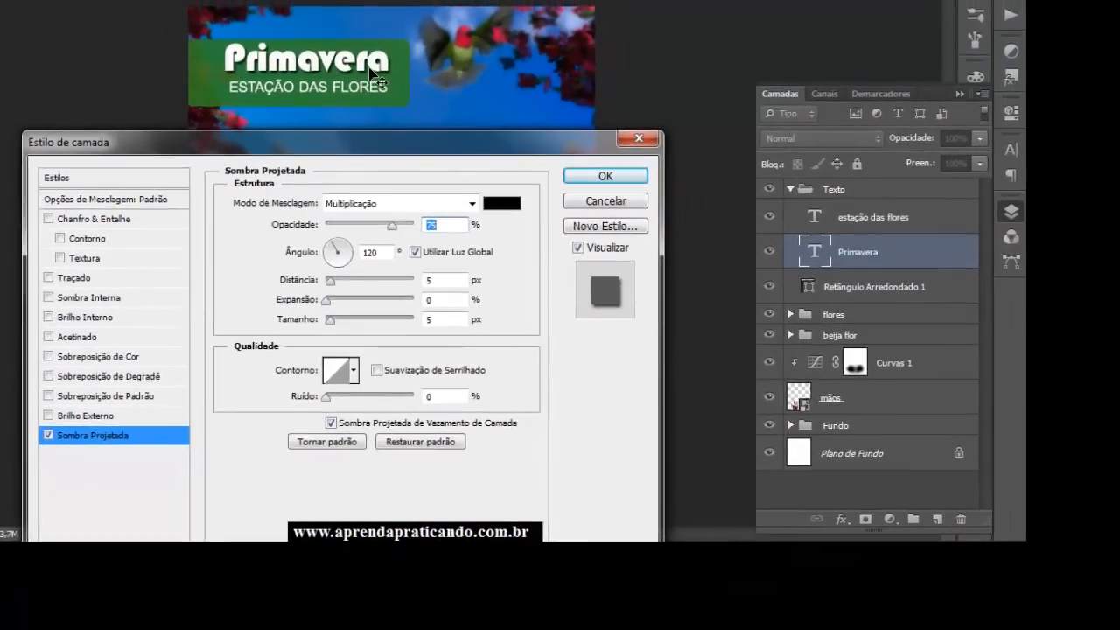
drag(382, 68, 377, 72)
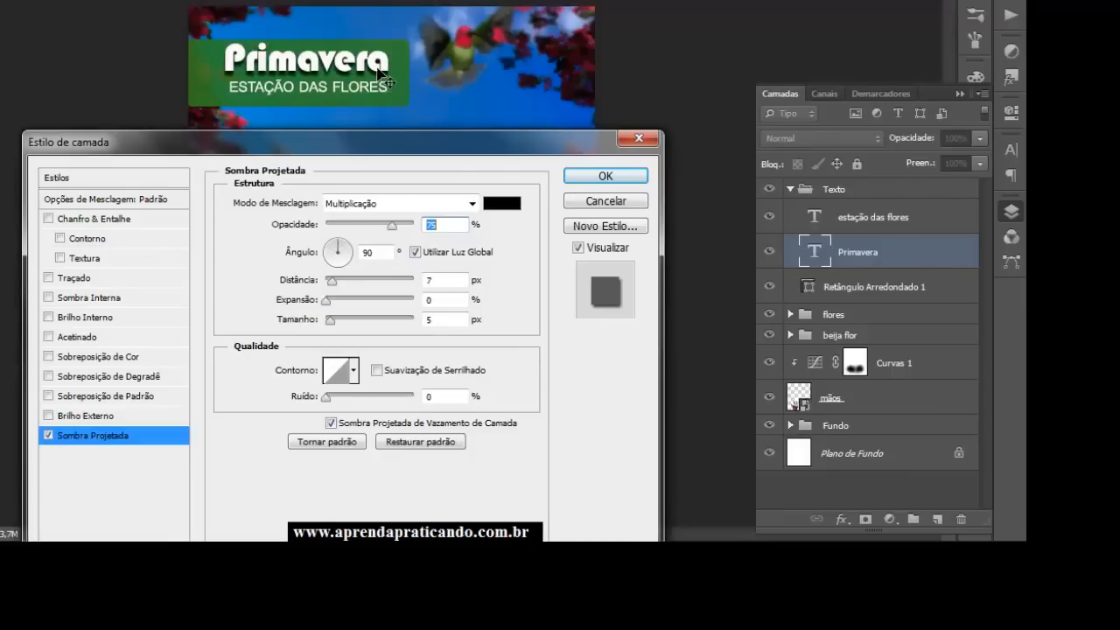
drag(333, 280, 328, 280)
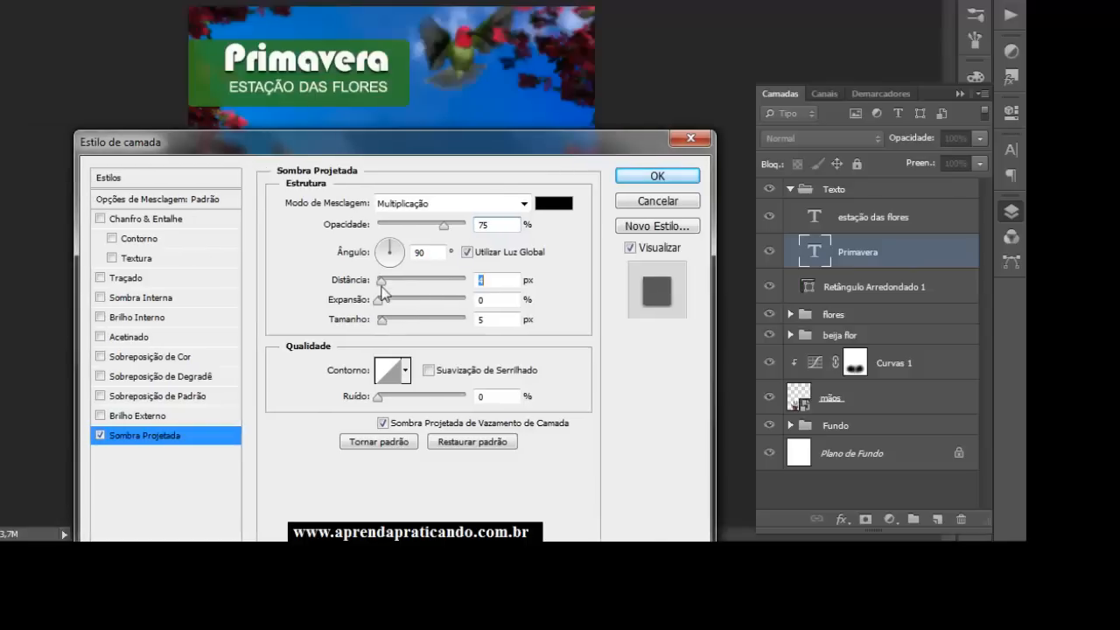
drag(380, 283, 380, 282)
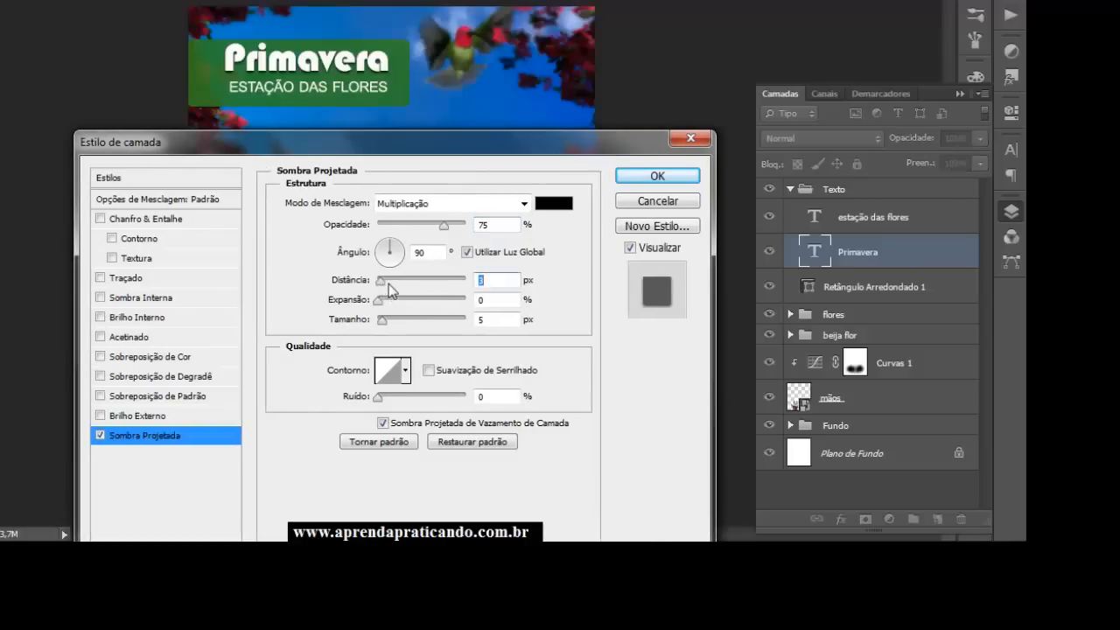
mouse_move(456, 142)
mouse_down()
mouse_move(442, 116)
mouse_move(445, 129)
mouse_up()
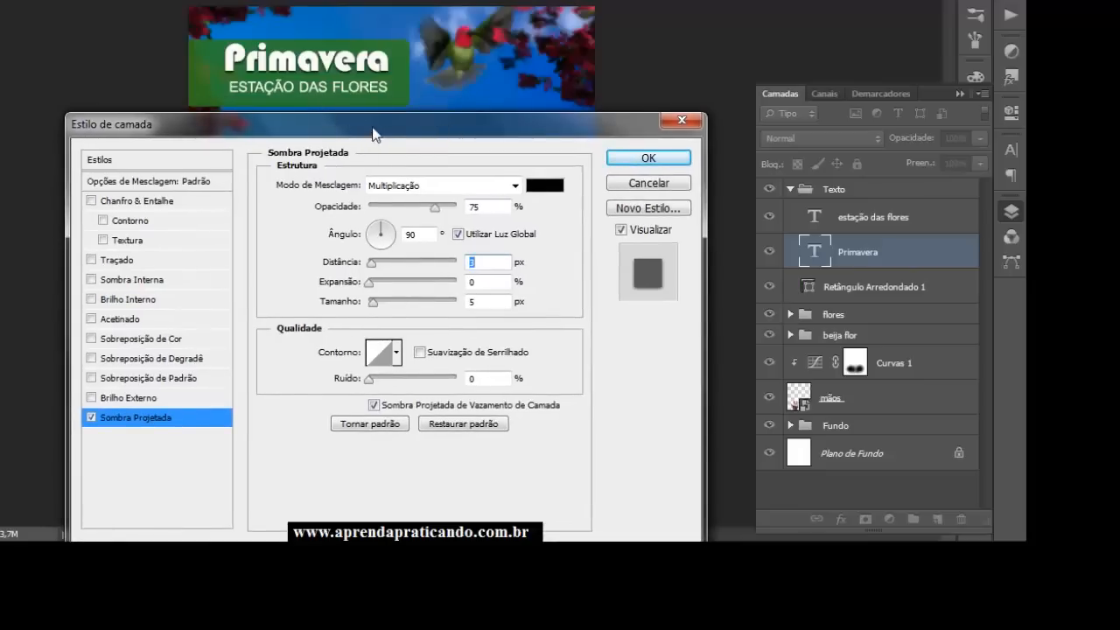
drag(374, 132, 387, 125)
click(656, 154)
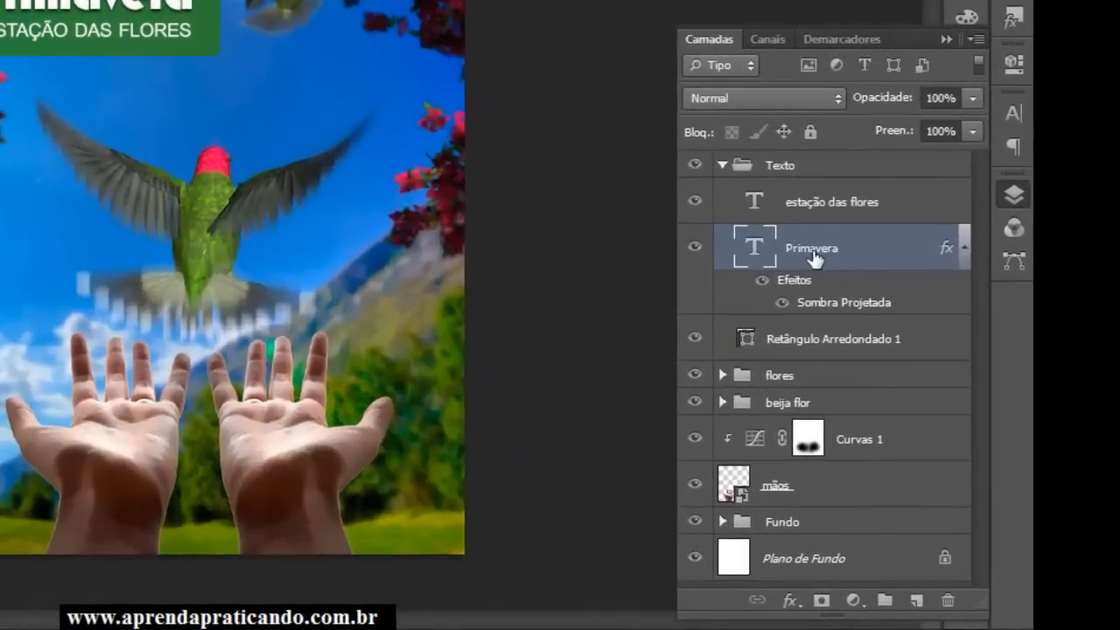
Copy the Primavera layer's drop shadow style and paste it onto the "estação das flores" text layer
right_click(837, 300)
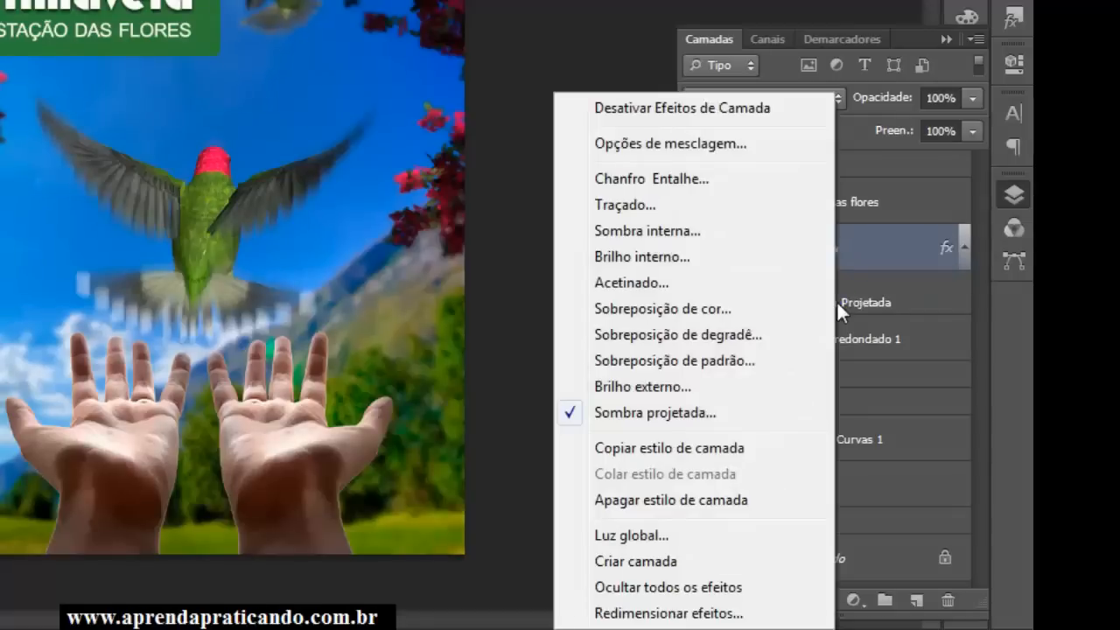
click(707, 450)
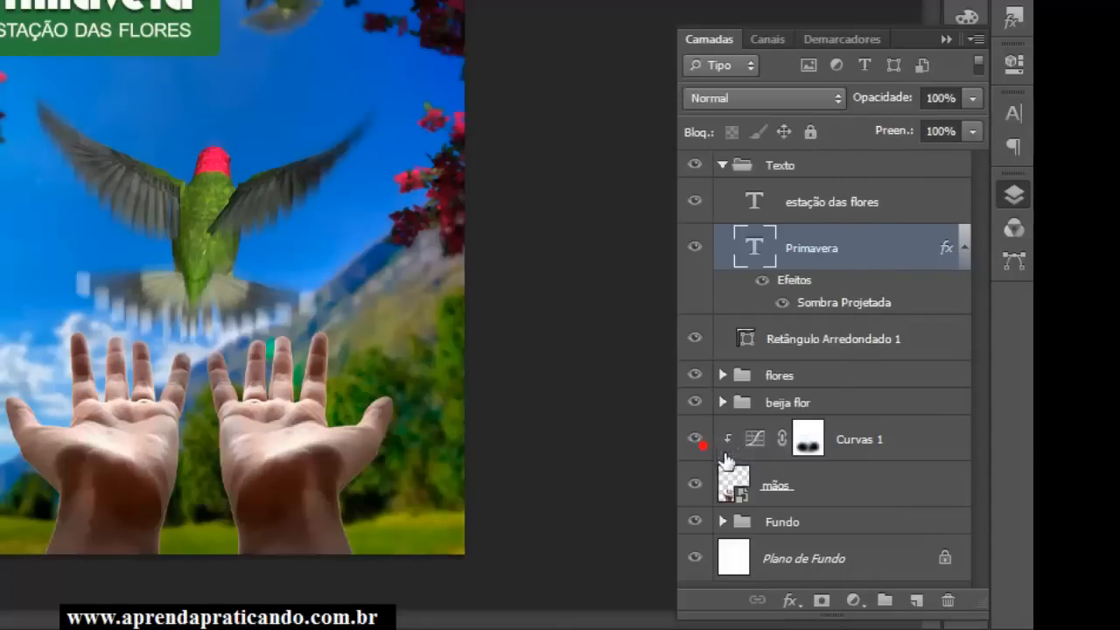
click(843, 204)
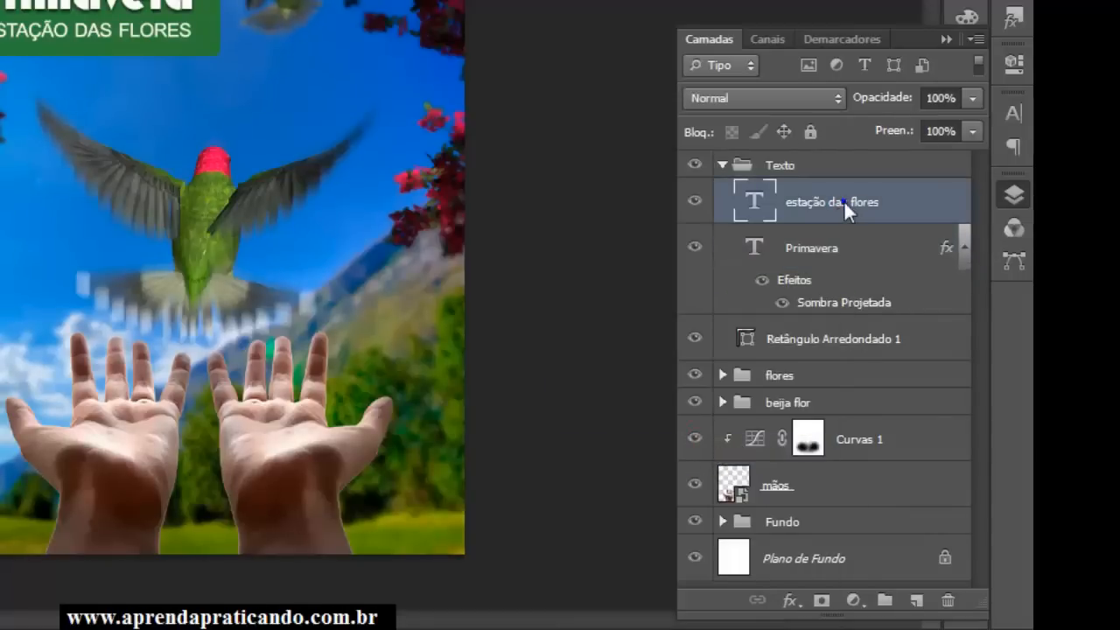
right_click(845, 210)
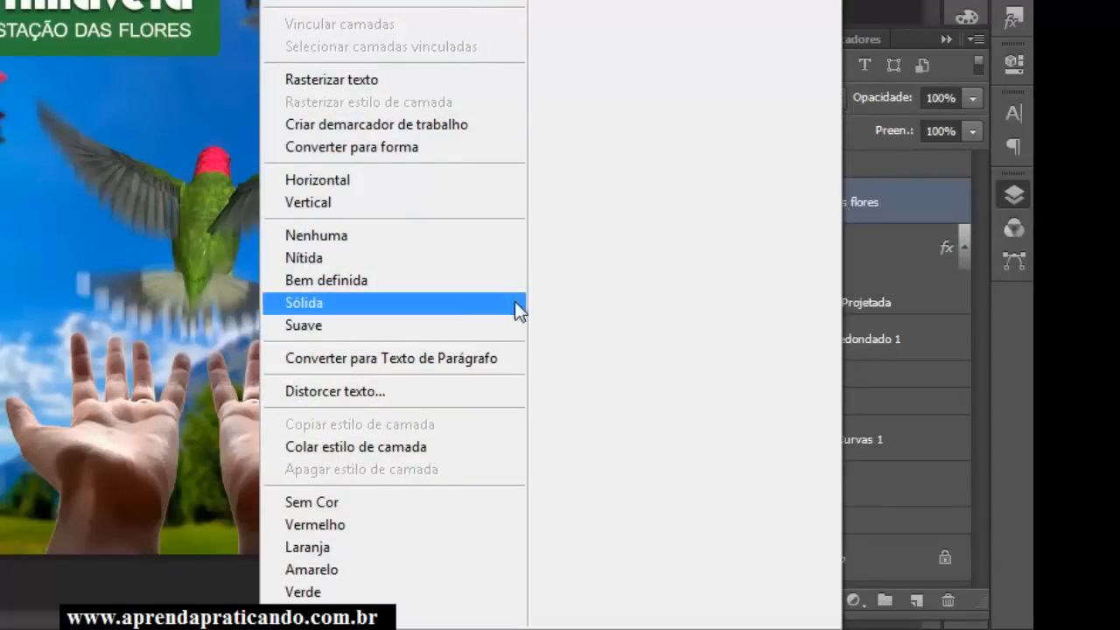
click(381, 446)
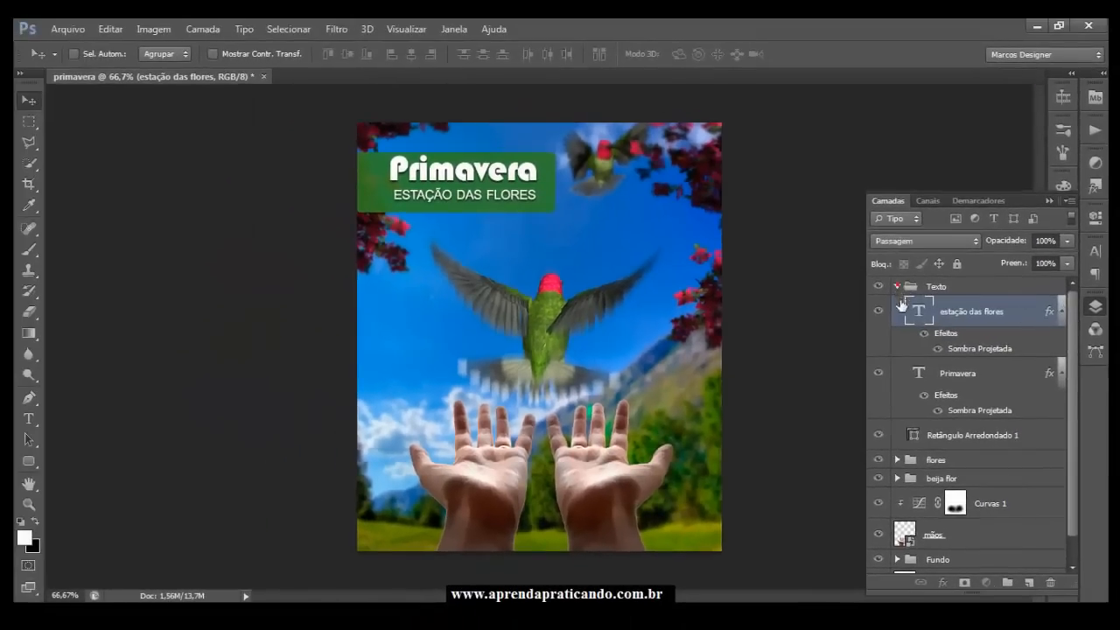
Collapse the Texto group and hide the layers list and all tool panels to view the finished montage
click(861, 250)
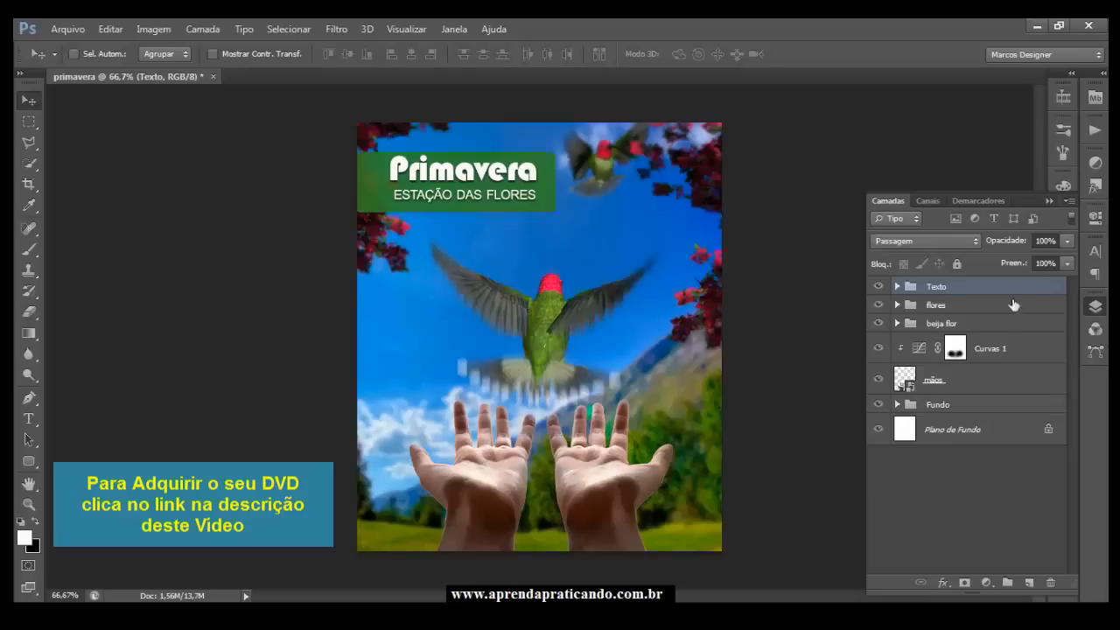
click(1047, 201)
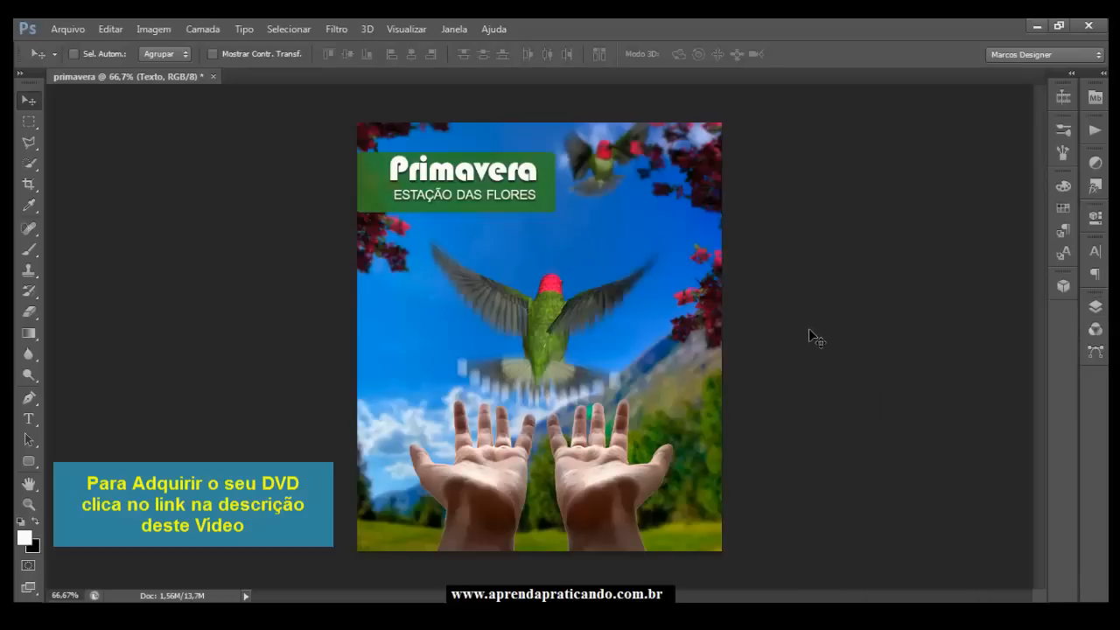
key(Tab)
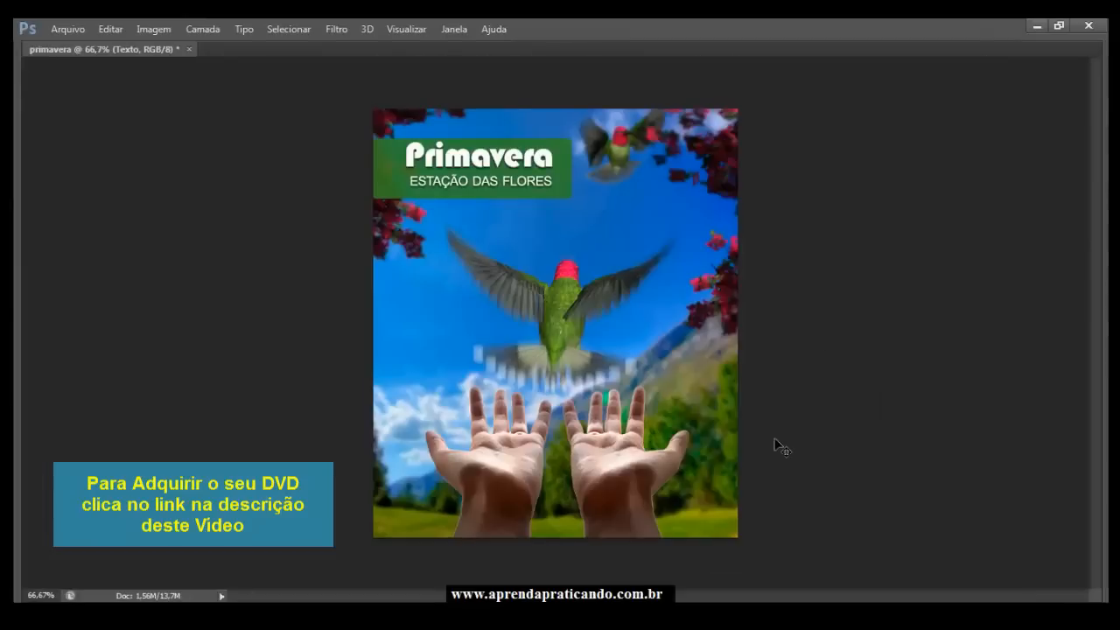